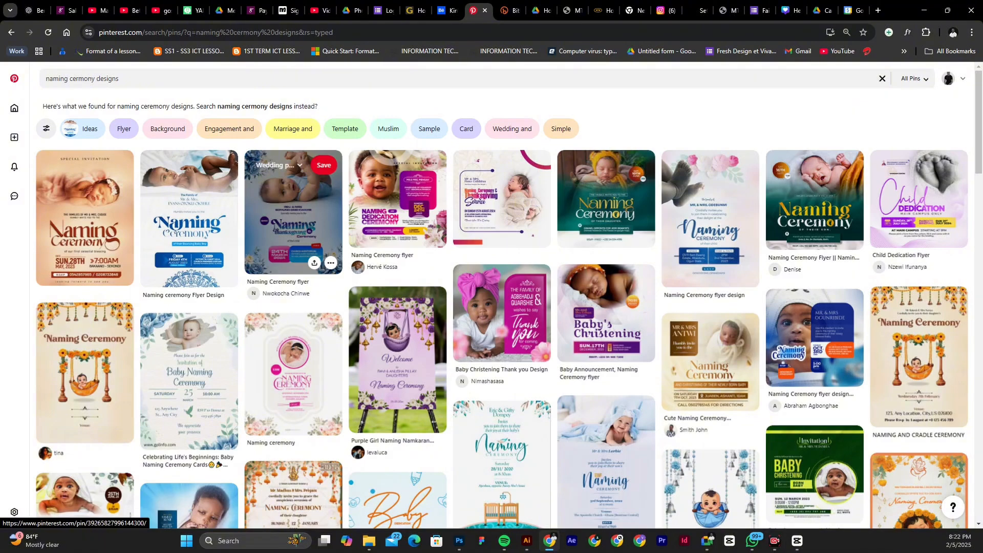
# - Copy the image from the blue-floral Naming Ceremony flyer pin and start a new document in Photoshop
pyautogui.click(294, 215)
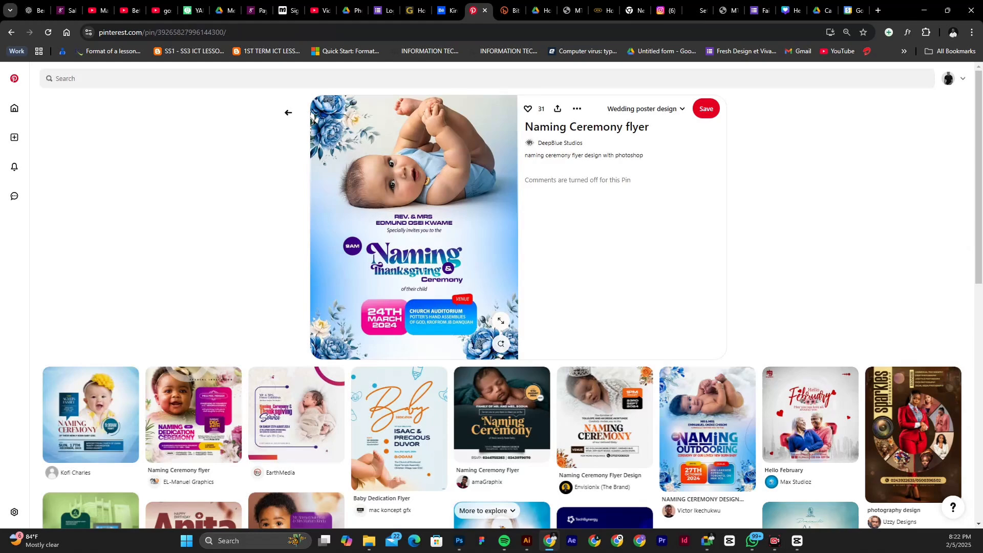
pyautogui.rightClick(411, 238)
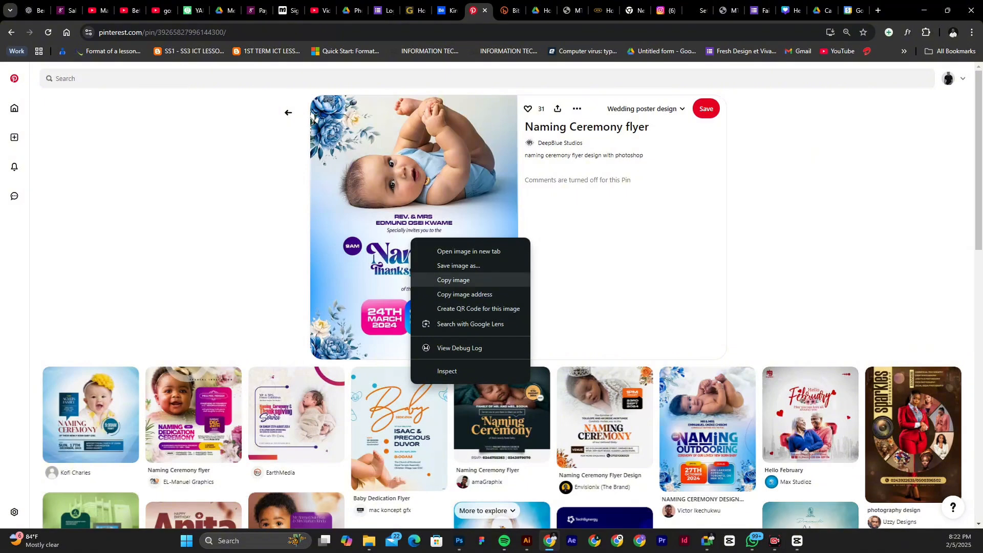
pyautogui.click(453, 280)
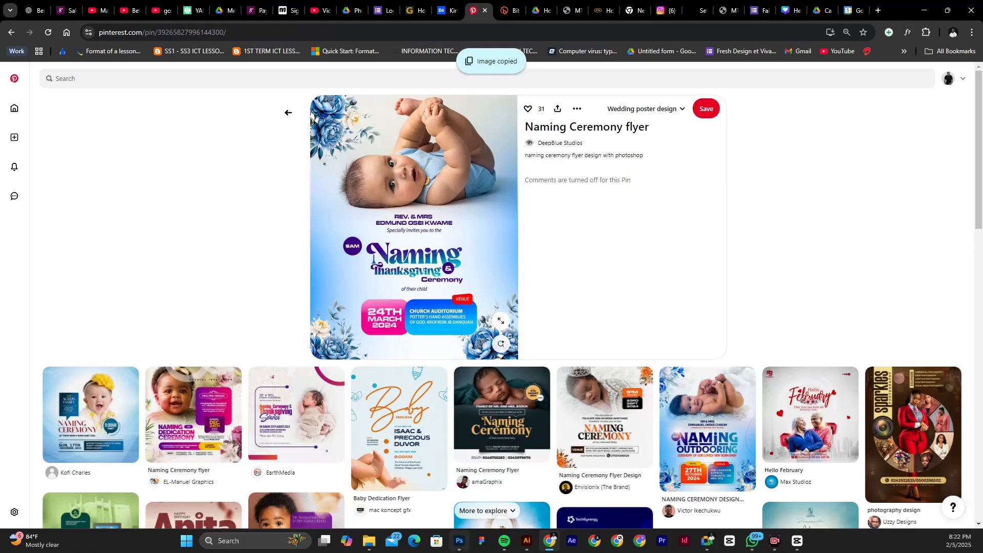
pyautogui.click(459, 541)
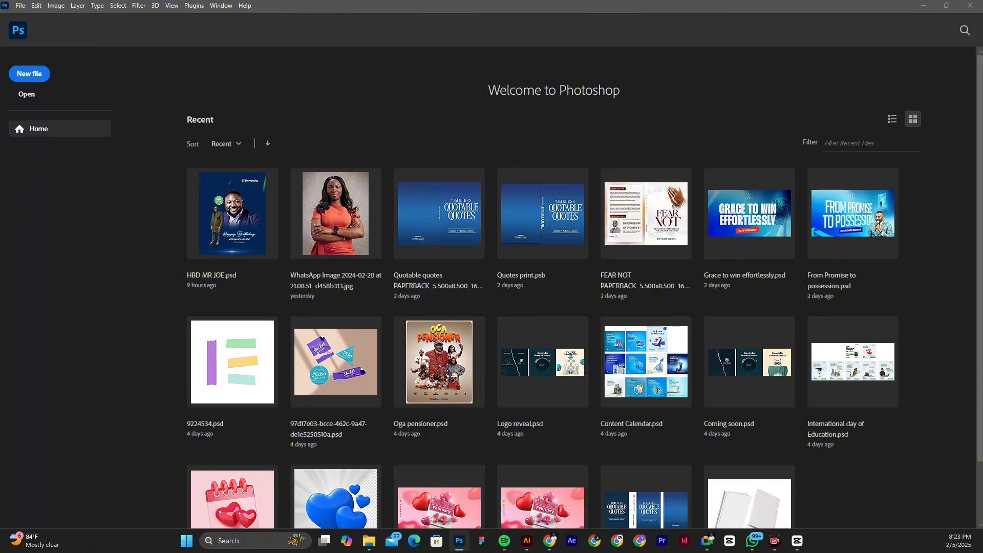
pyautogui.hotkey('ctrl', 'n')
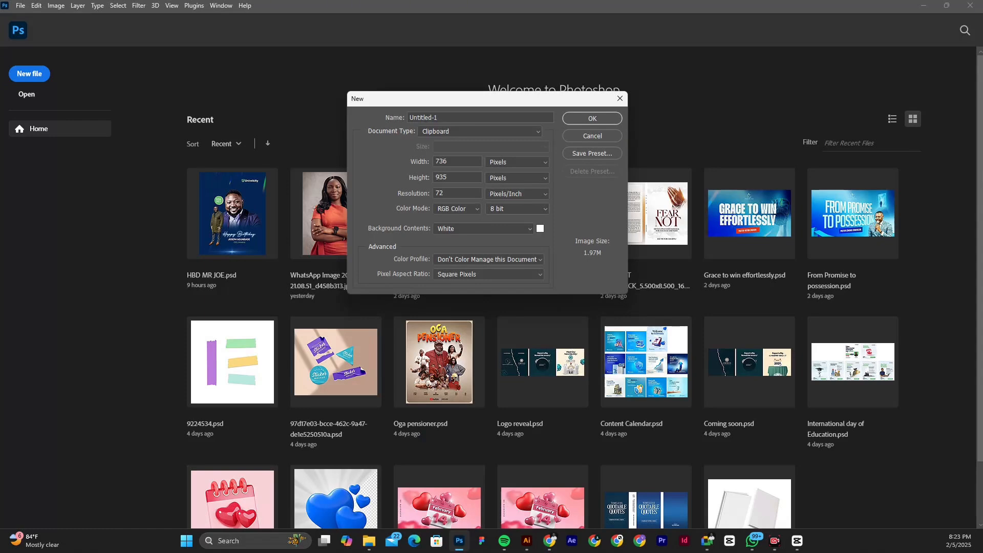
pyautogui.moveTo(0, 171); pyautogui.dragTo(223, 208)
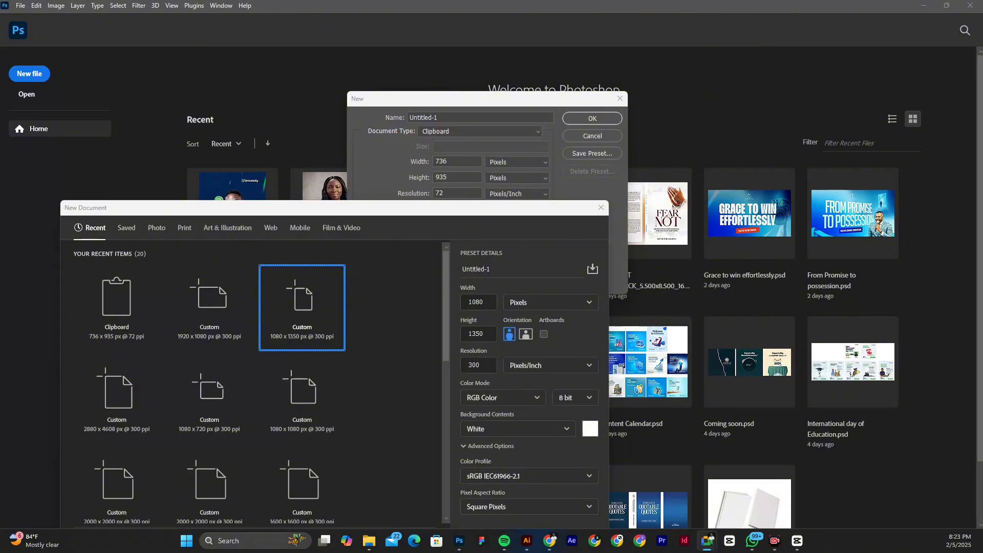
pyautogui.hotkey('alt', 'Tab')
pyautogui.moveTo(290, 210); pyautogui.dragTo(294, 148)
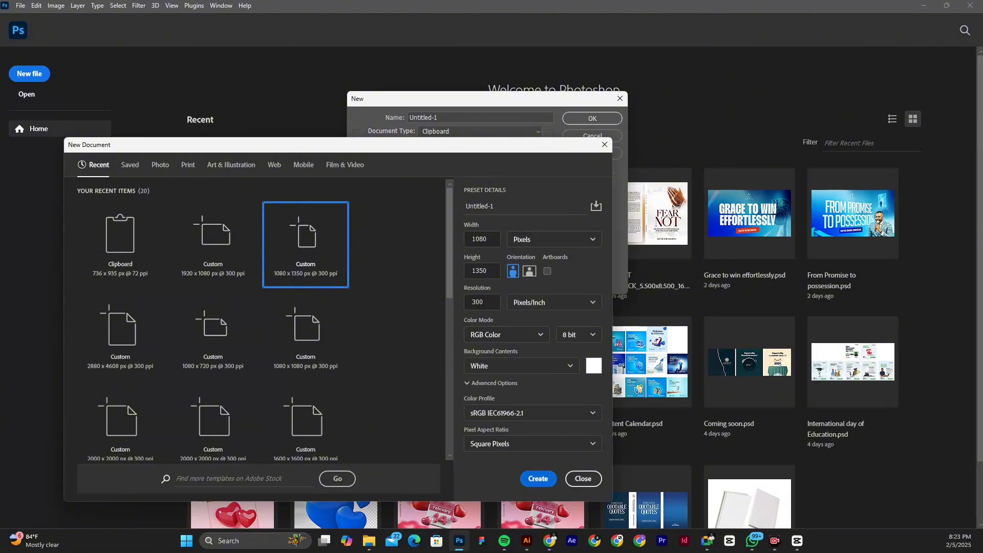
pyautogui.press('Escape')
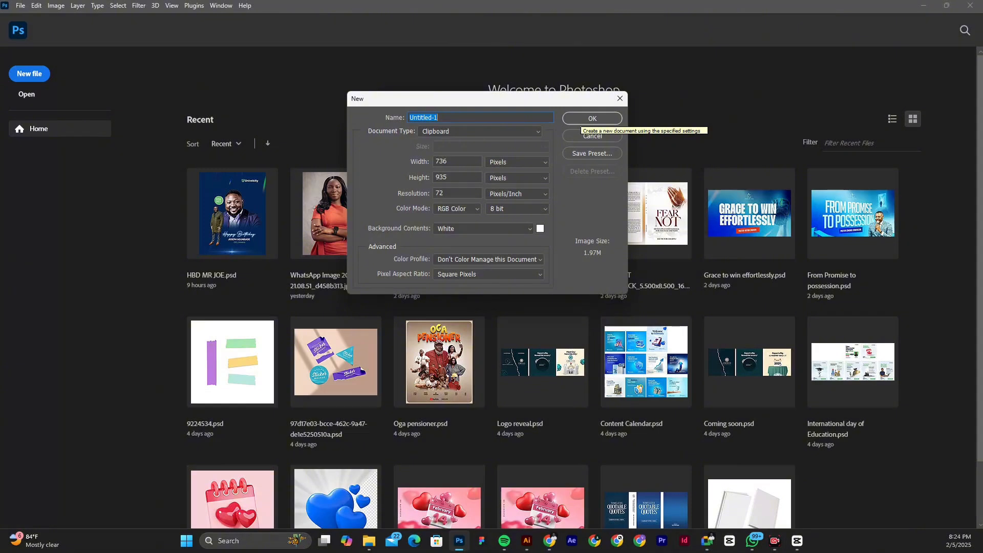
# - Create a document named Naming Ceremony, 1080 by 1350 pixels, at a resolution of 300 pixels per inch
pyautogui.press('Tab')
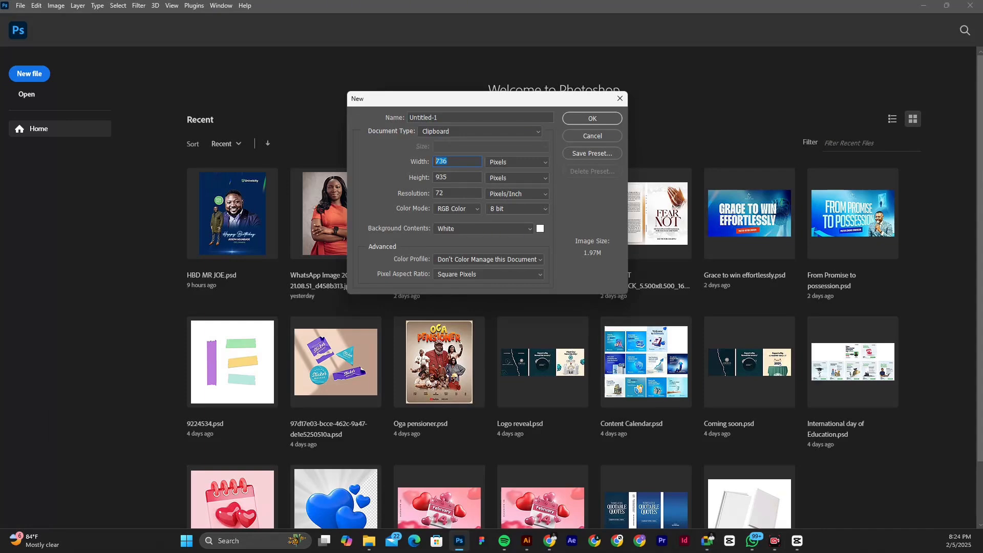
pyautogui.write('1080')
pyautogui.press('Tab')
pyautogui.write('1350')
pyautogui.press('Tab')
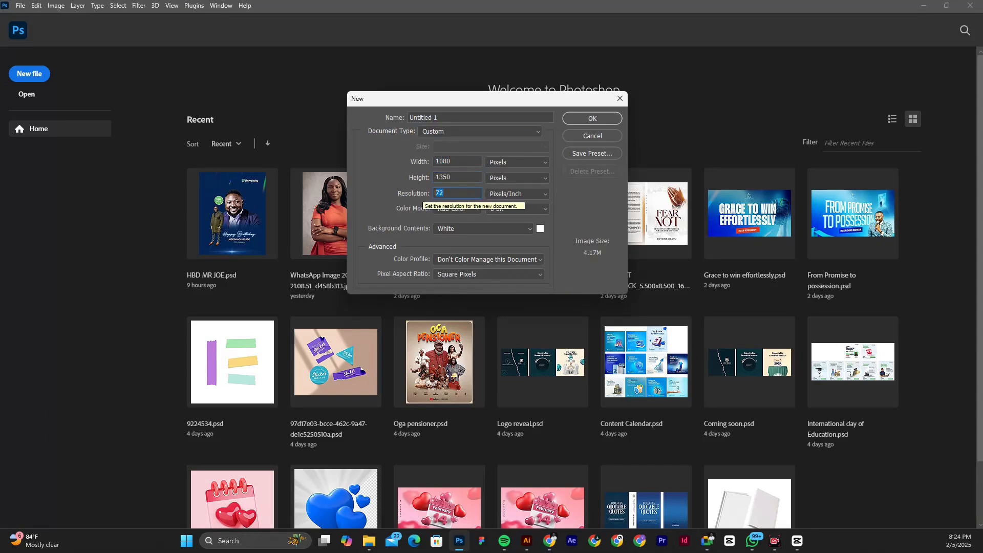
pyautogui.write('300')
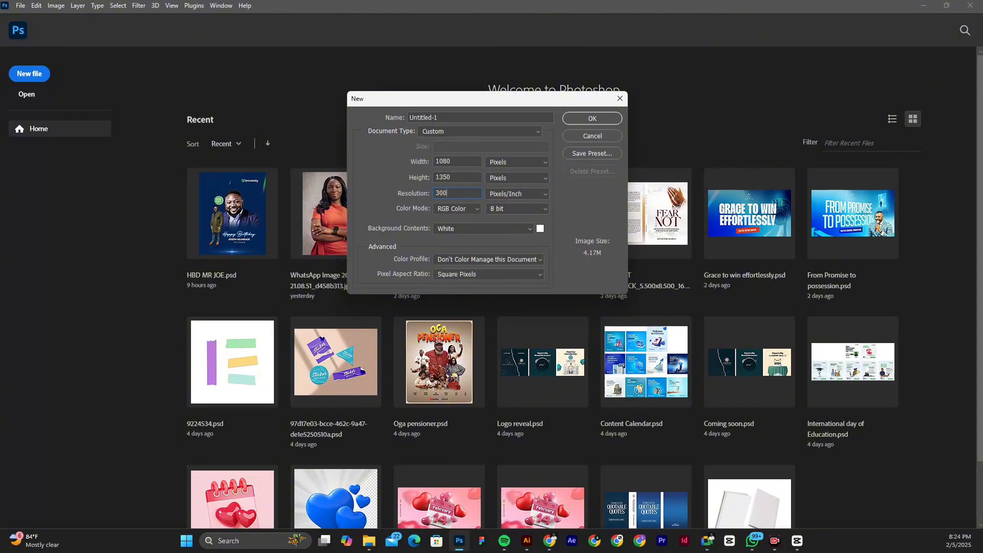
pyautogui.press('Tab')
pyautogui.write('Naming Ceremony')
pyautogui.press('Return')
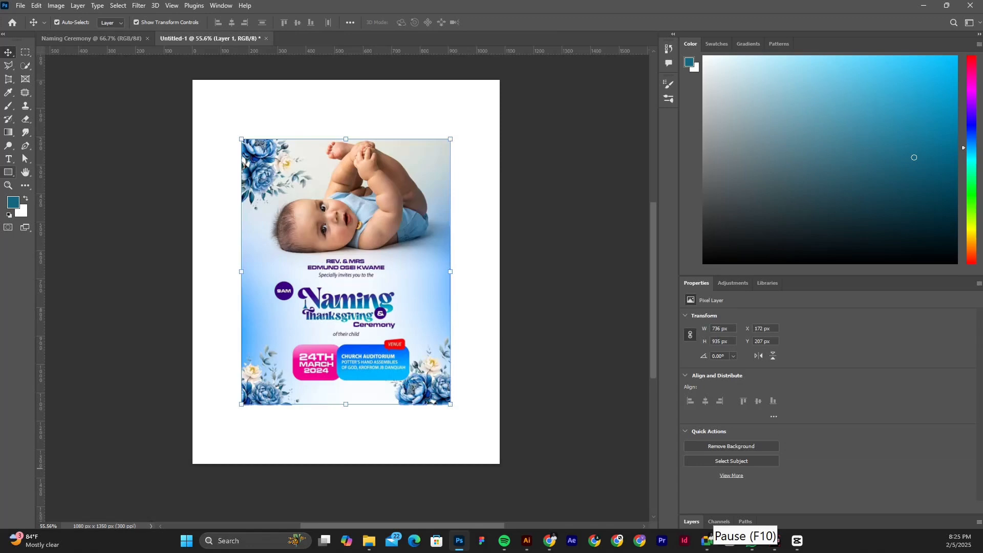
# - Draw a light blue rectangle of about 1122 by 1410 px over the whole canvas and place it beneath the flyer layer
pyautogui.press('u')
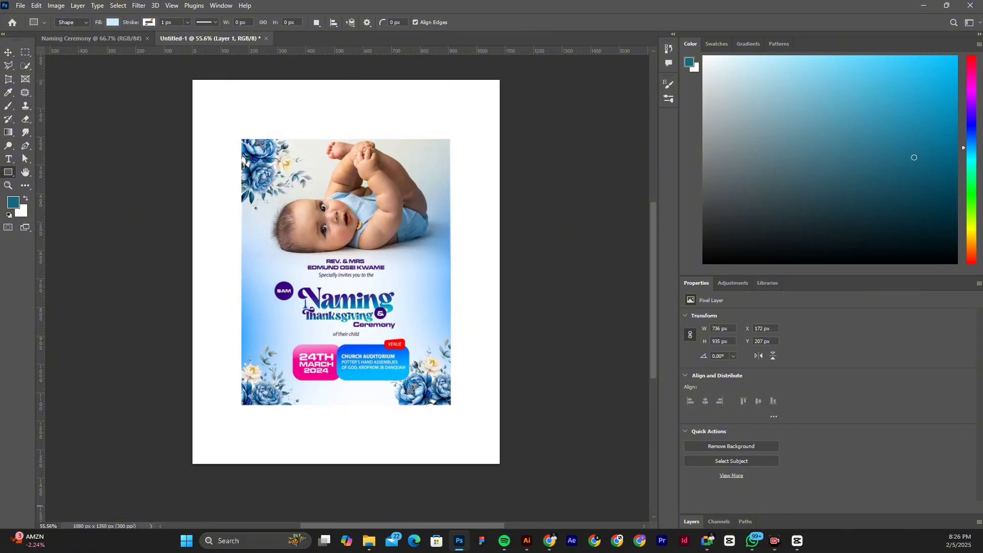
pyautogui.moveTo(185, 75); pyautogui.dragTo(505, 476)
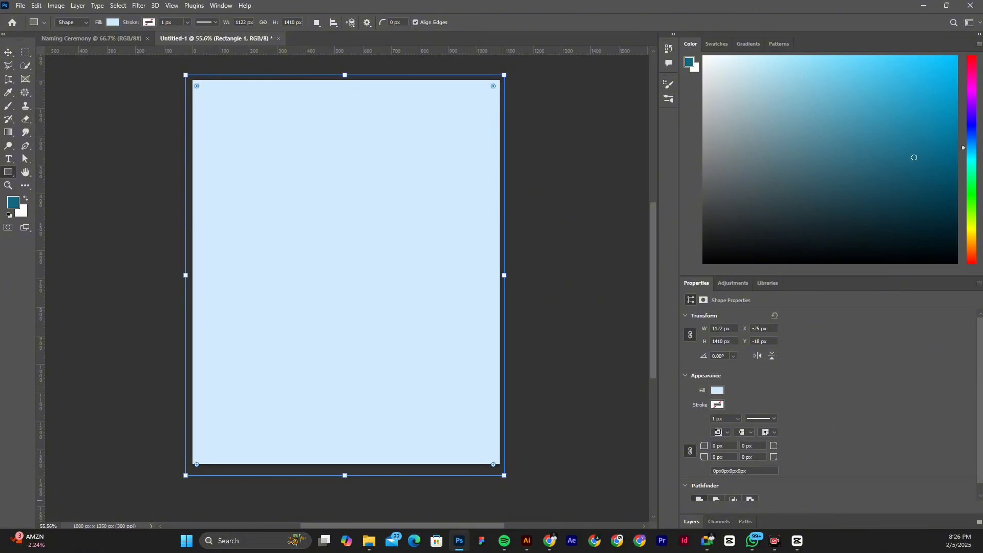
pyautogui.press('F7')
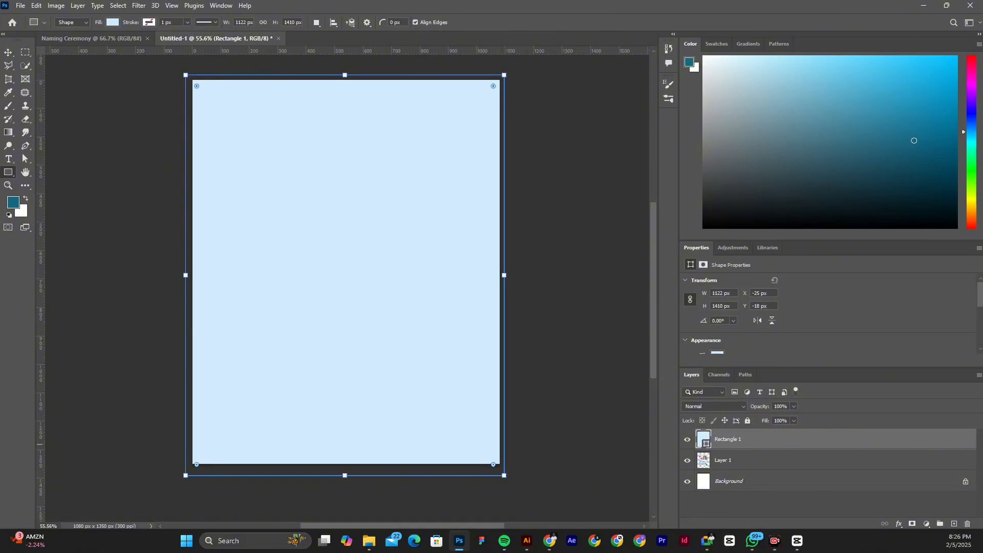
pyautogui.moveTo(831, 439); pyautogui.dragTo(830, 460)
pyautogui.hotkey('ctrl', '[')
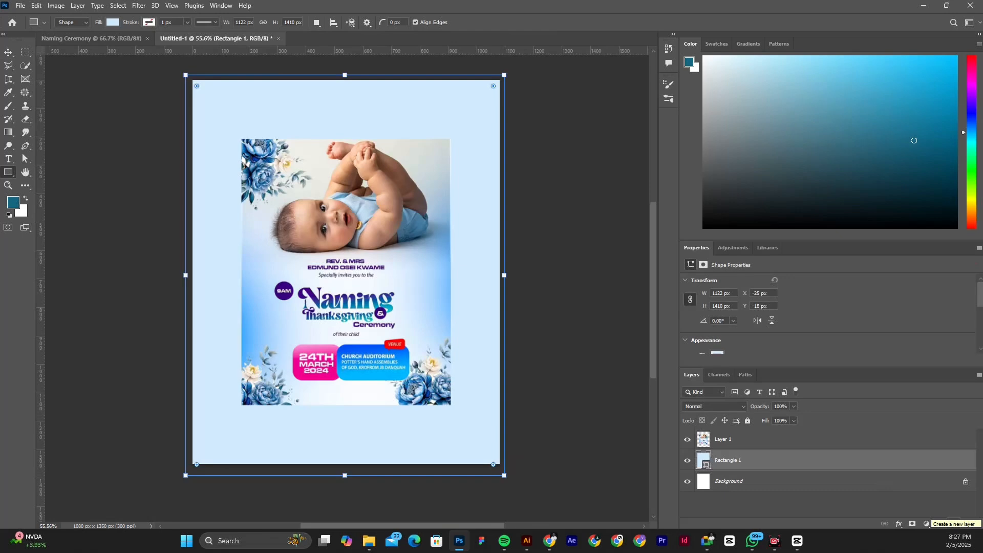
# - Add an empty layer above the rectangle and set up a Soft Round brush at 800 px
pyautogui.click(954, 524)
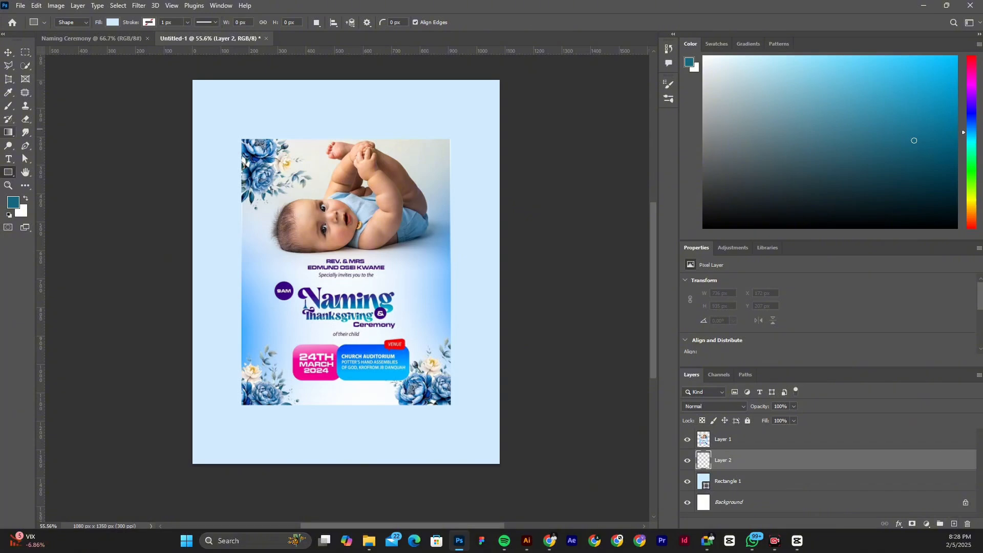
pyautogui.press('b')
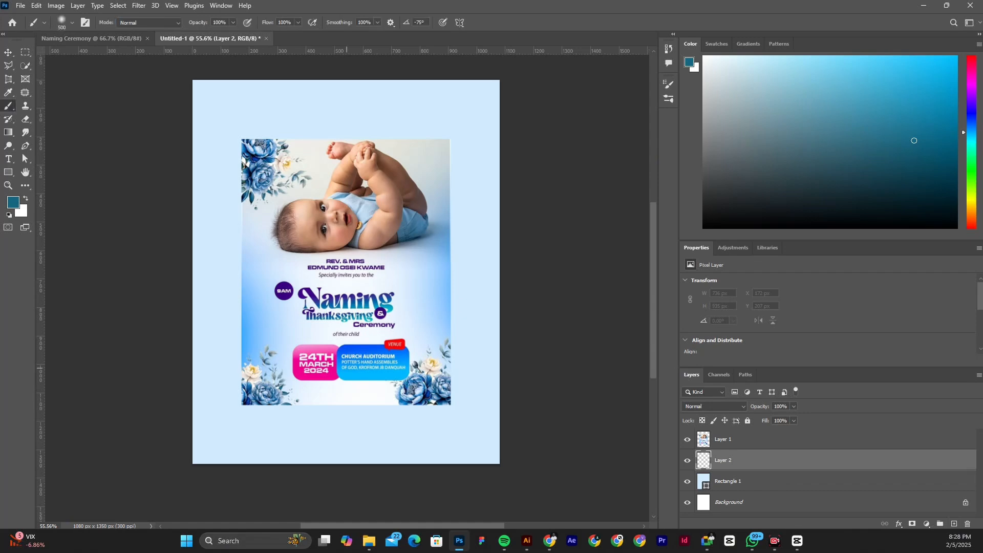
pyautogui.press(']')
pyautogui.press(']')
pyautogui.press(']')
pyautogui.click(72, 22)
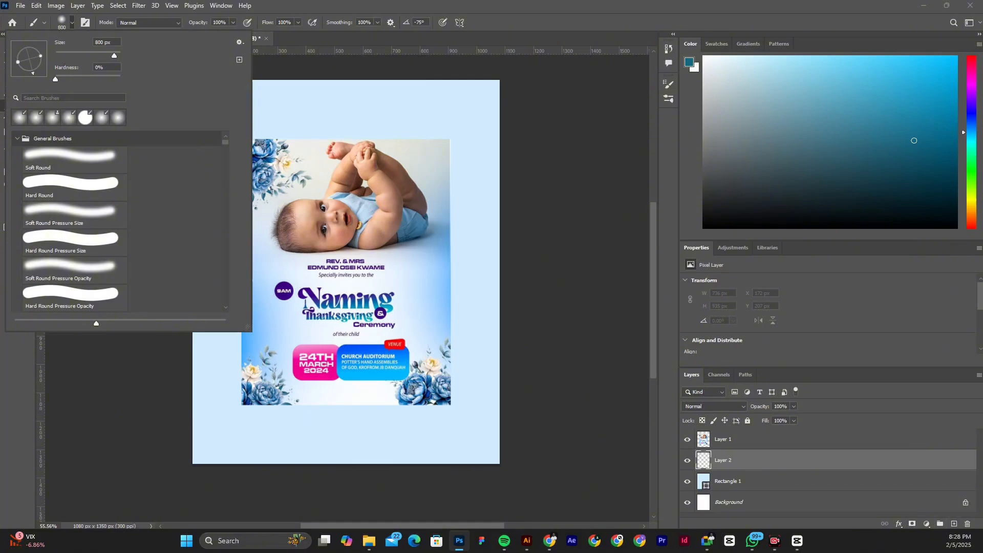
pyautogui.click(74, 159)
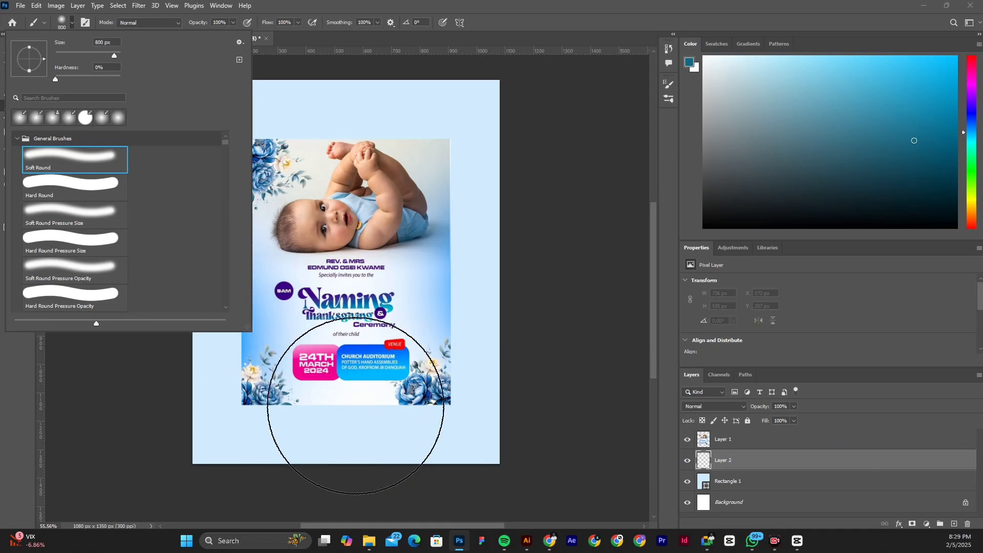
# - Set the foreground color to white and brush a soft glow across the lower part of the canvas on the new layer
pyautogui.click(356, 406)
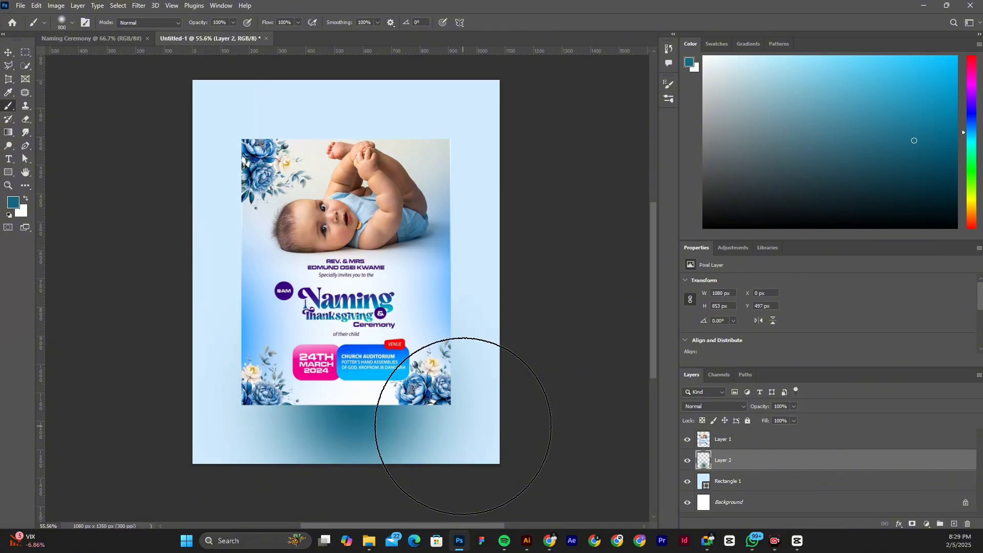
pyautogui.hotkey('ctrl', 'z')
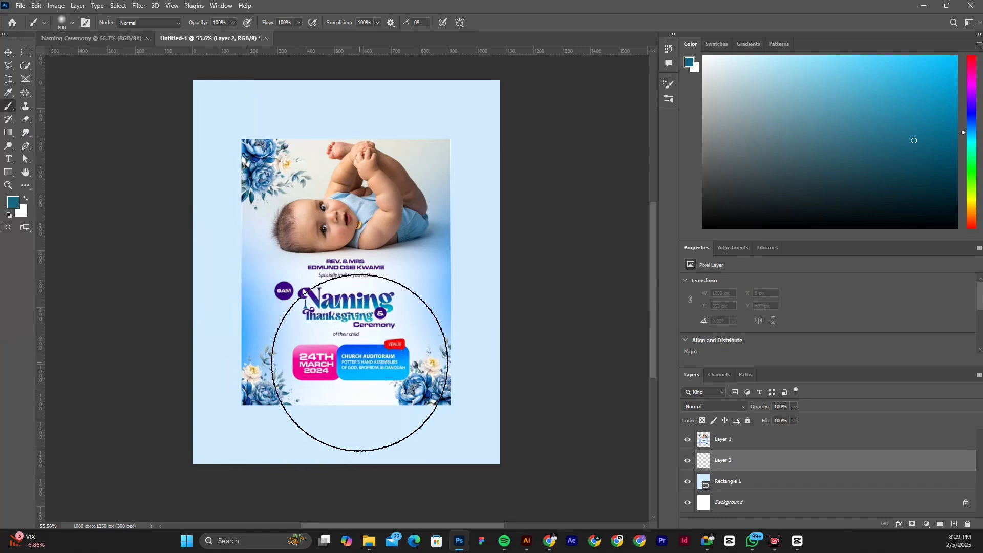
pyautogui.press('i')
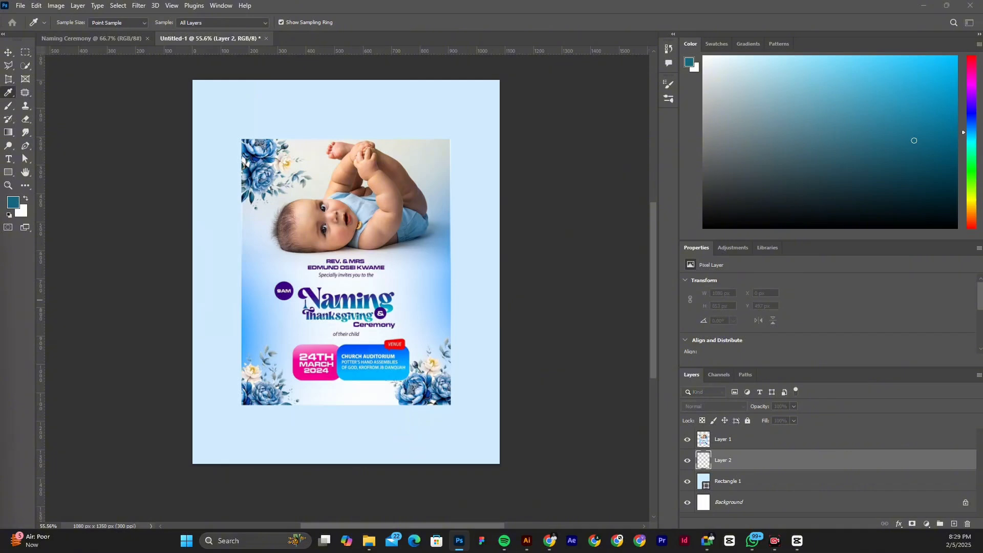
pyautogui.press('Return')
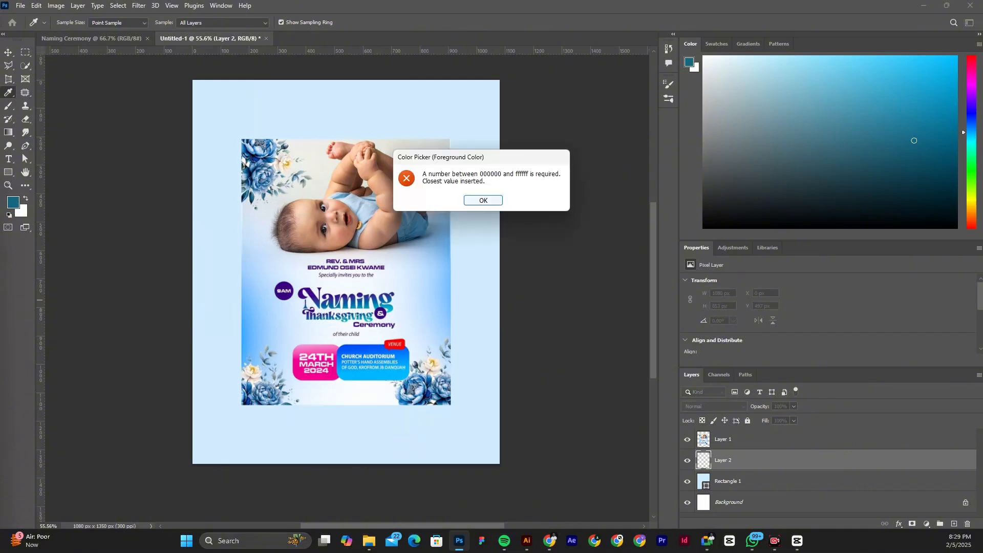
pyautogui.press('Return')
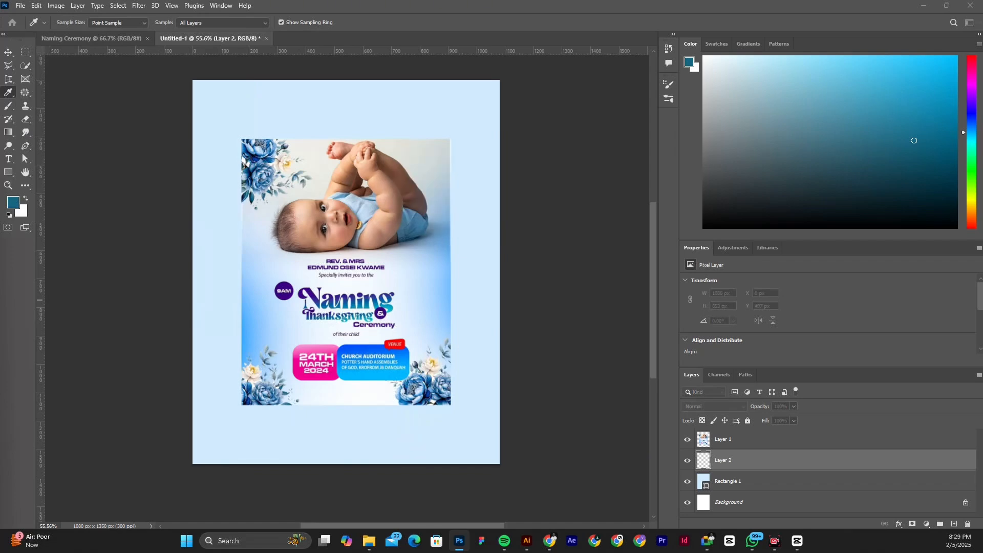
pyautogui.press('b')
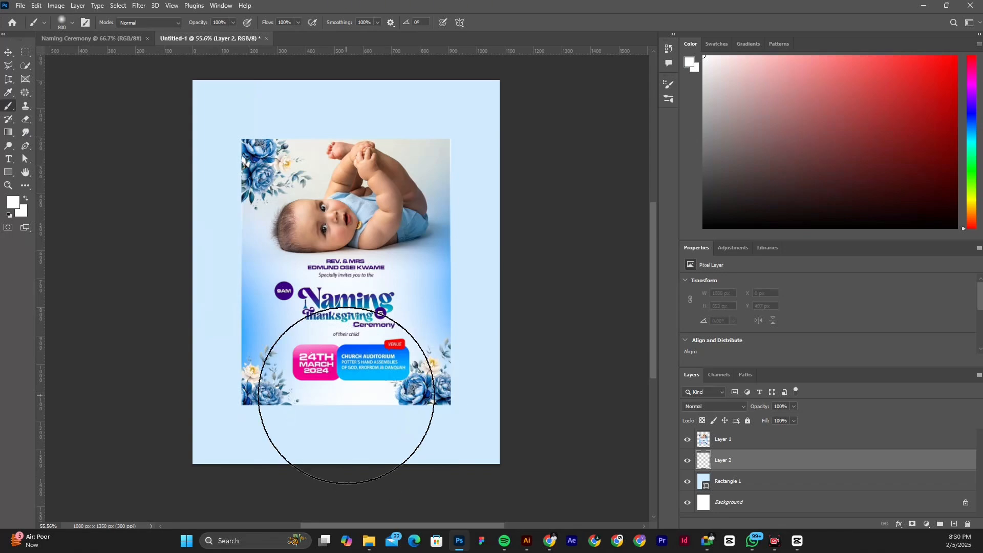
pyautogui.moveTo(346, 395); pyautogui.dragTo(362, 411)
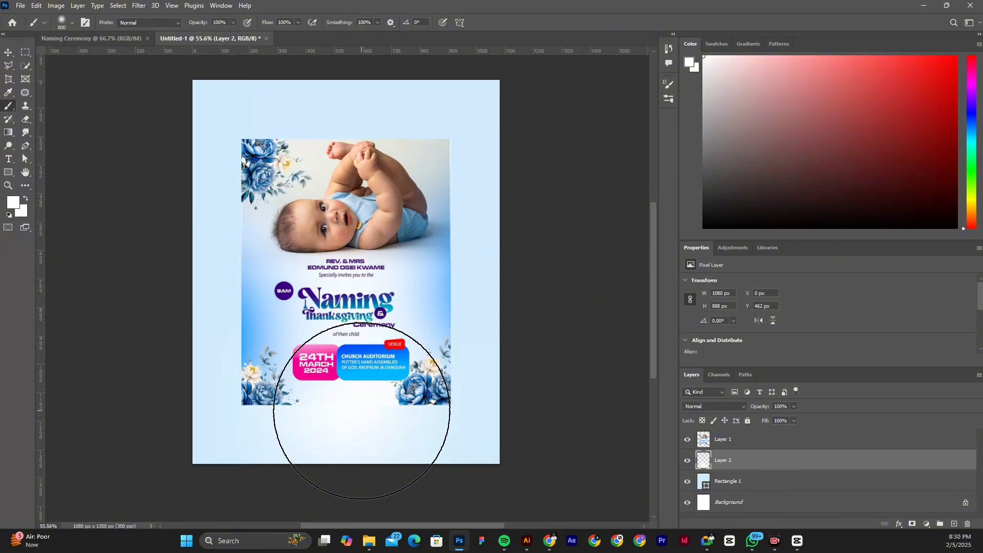
pyautogui.hotkey('ctrl', 'z')
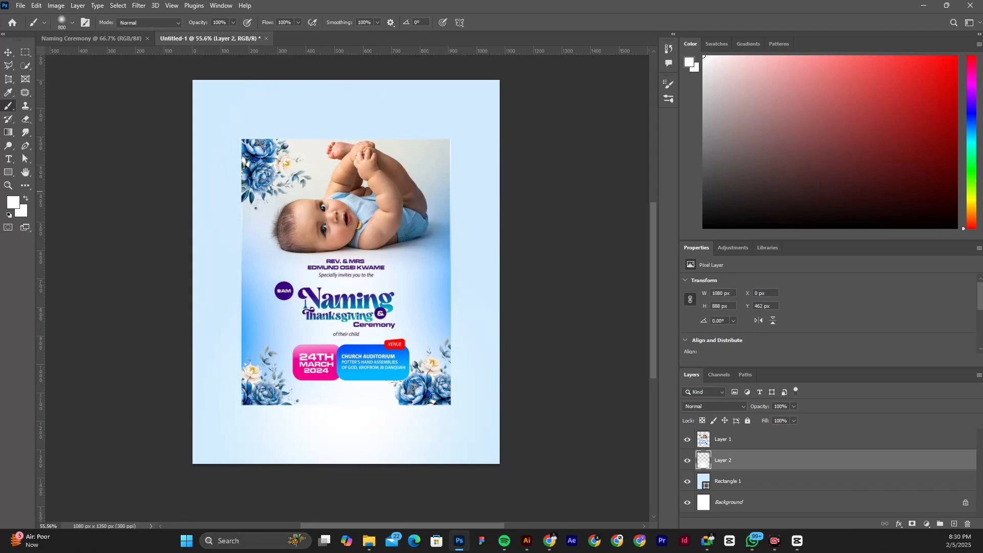
# - Set the foreground color to #fffae0 and brush a soft cream glow across the upper part of the canvas
pyautogui.press('i')
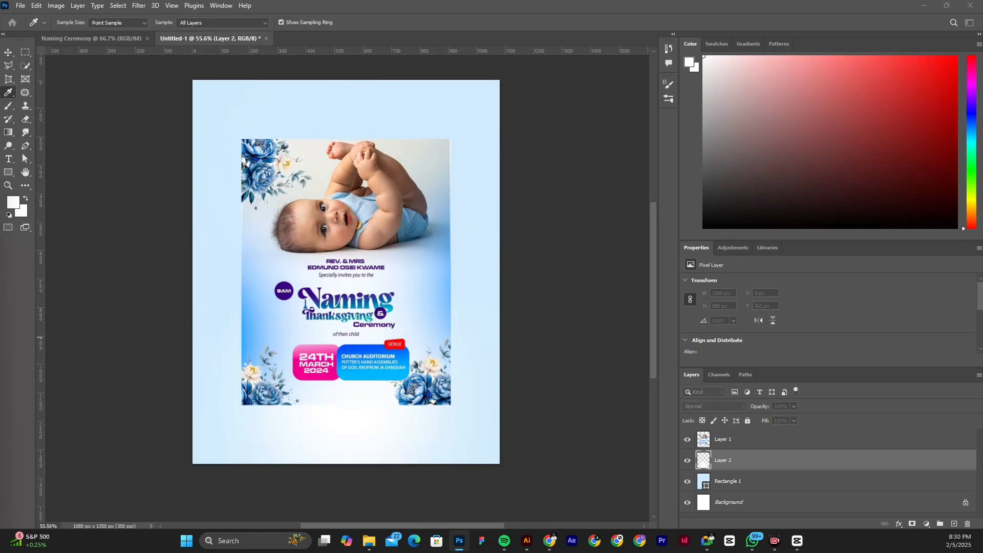
pyautogui.moveTo(0, 232); pyautogui.dragTo(539, 250)
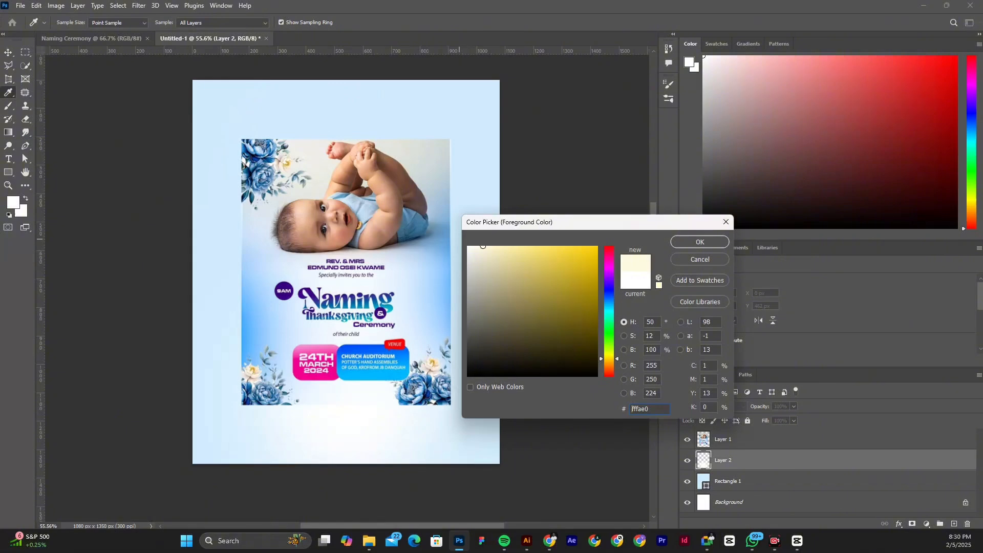
pyautogui.press('Return')
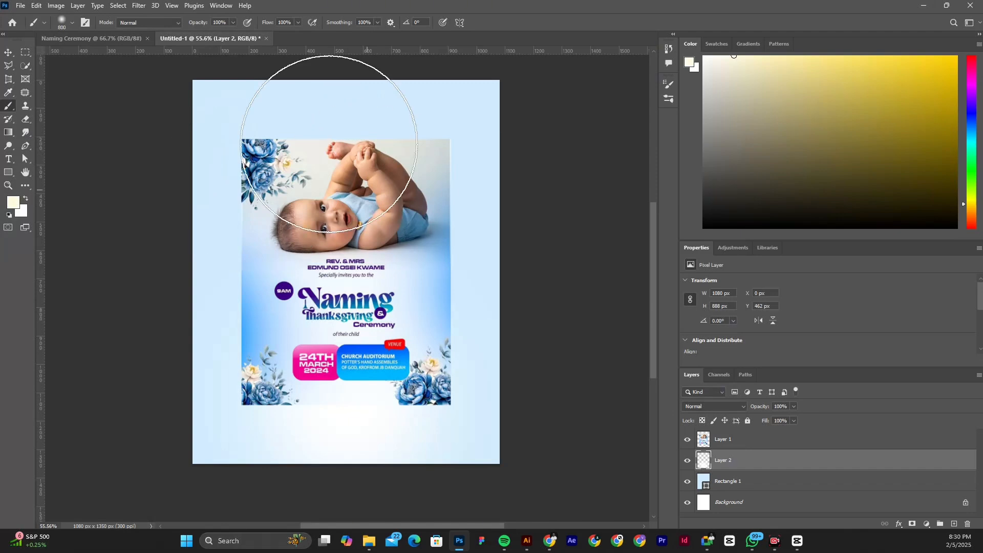
pyautogui.scroll(2, 325, 142)
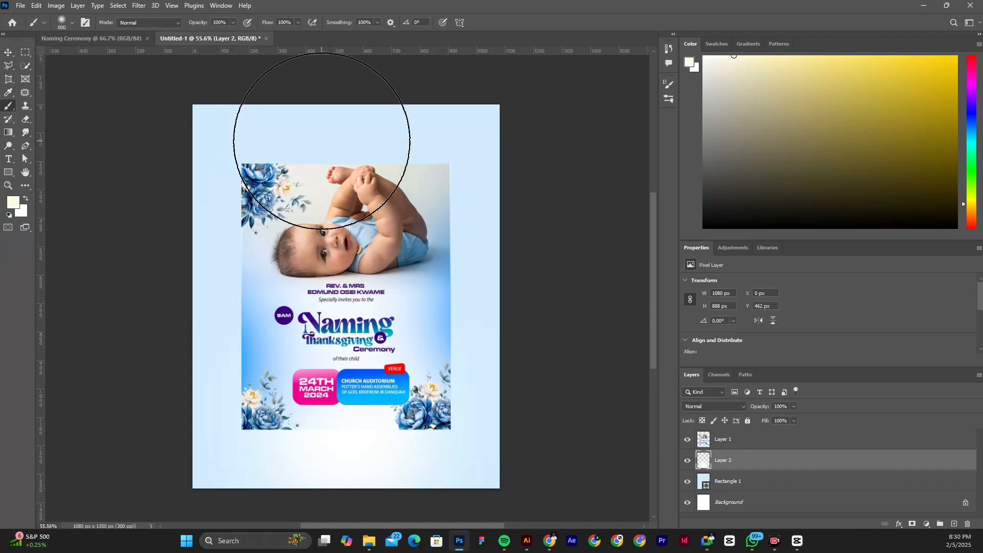
pyautogui.scroll(2, 322, 140)
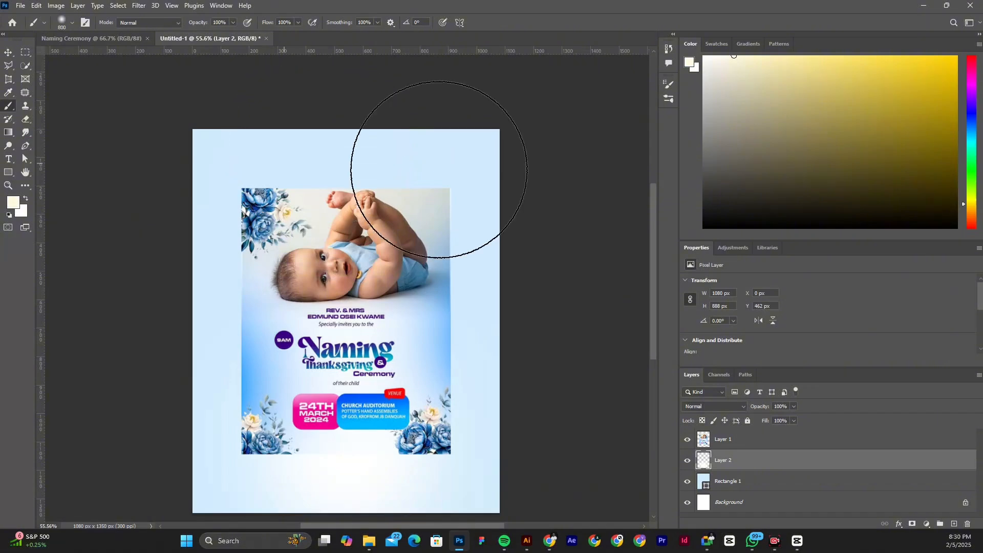
pyautogui.moveTo(439, 170); pyautogui.dragTo(526, 160)
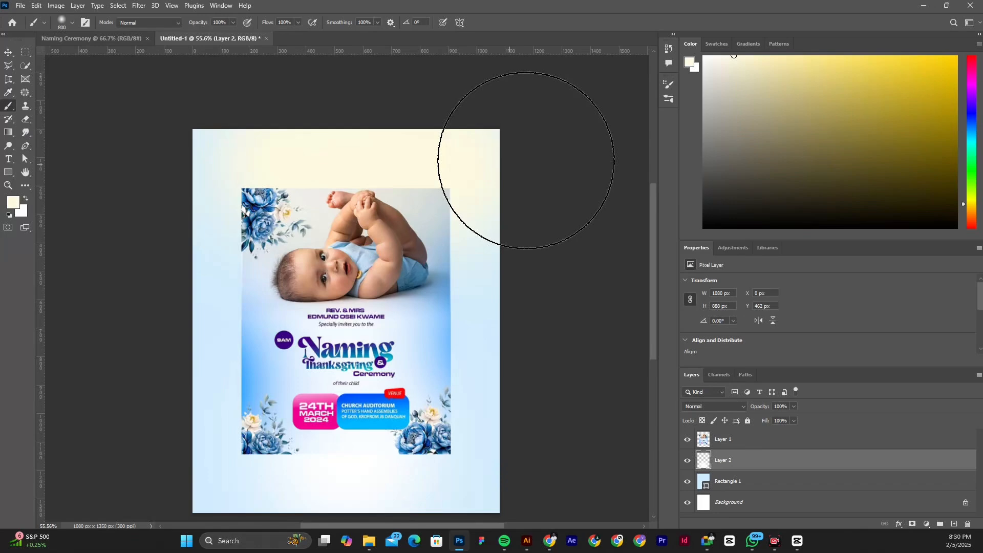
pyautogui.scroll(-1, 526, 160)
pyautogui.scroll(-1, 522, 183)
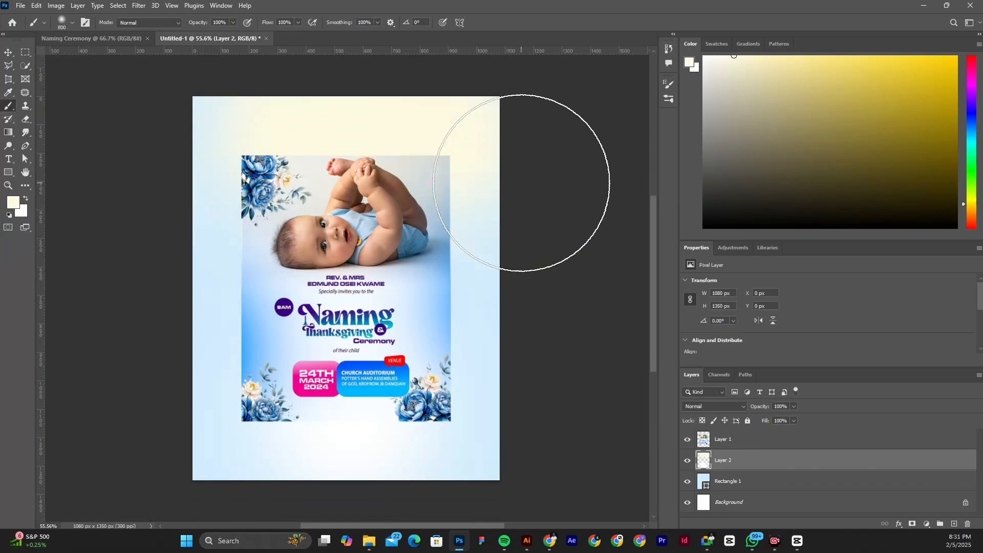
# - Draw a rectangle of about 225 by 137 px over the flyer's date box and round its corners to about 23 px
pyautogui.scroll(-1, 521, 183)
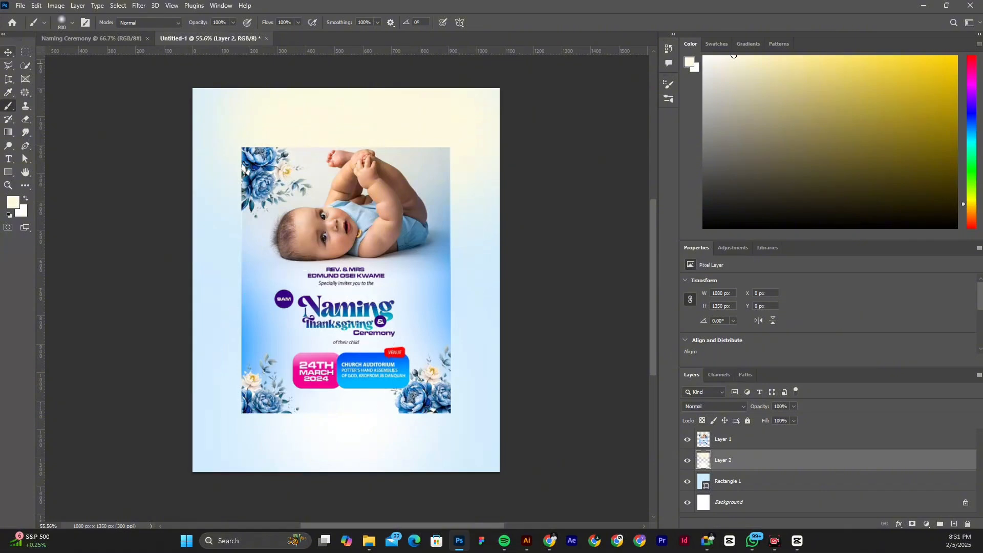
pyautogui.press('v')
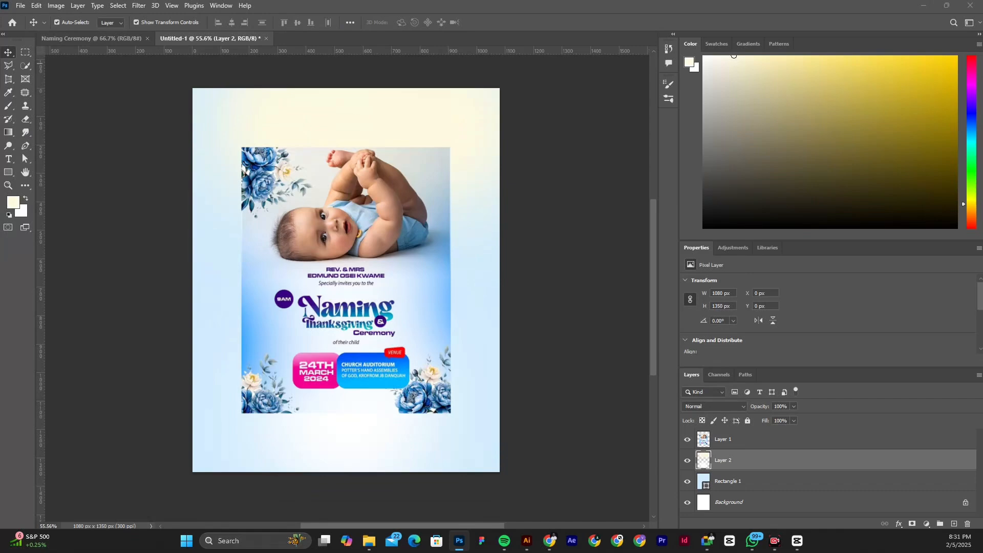
pyautogui.scroll(-1, 384, 376)
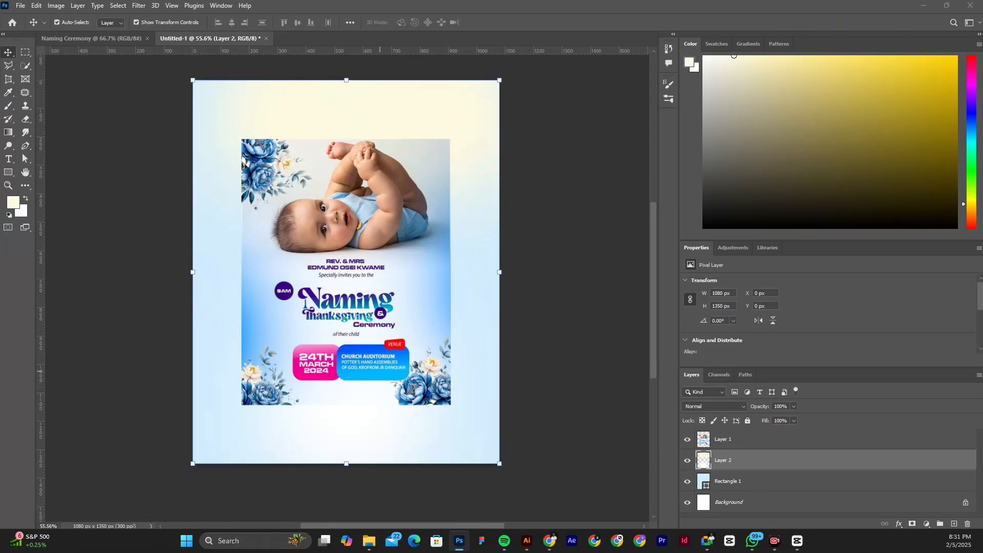
pyautogui.scroll(-2, 347, 266)
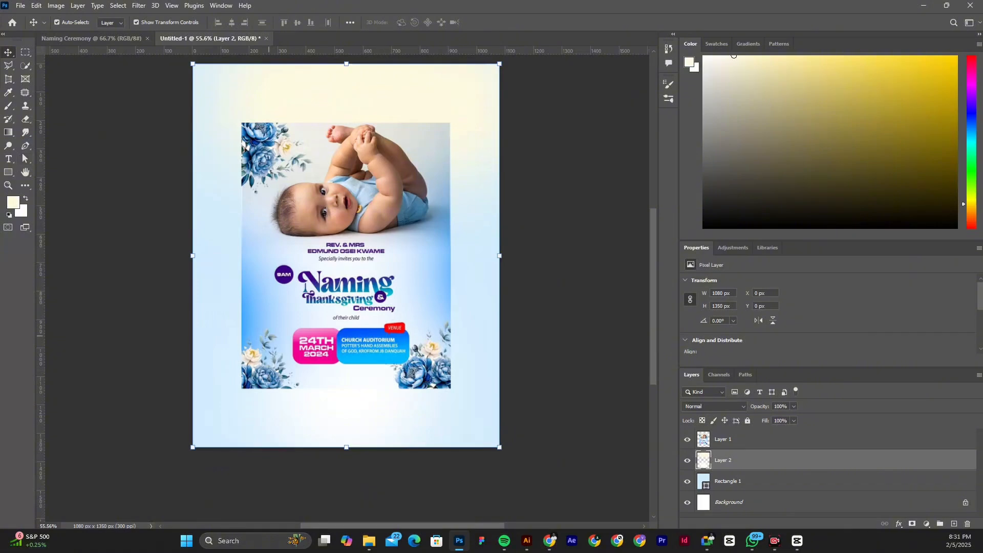
pyautogui.press('u')
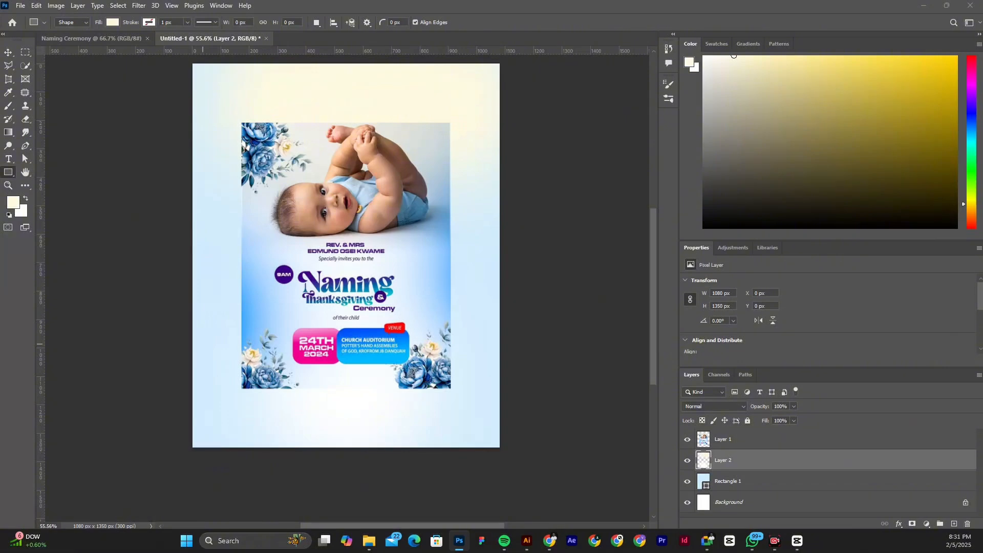
pyautogui.moveTo(270, 327); pyautogui.dragTo(333, 366)
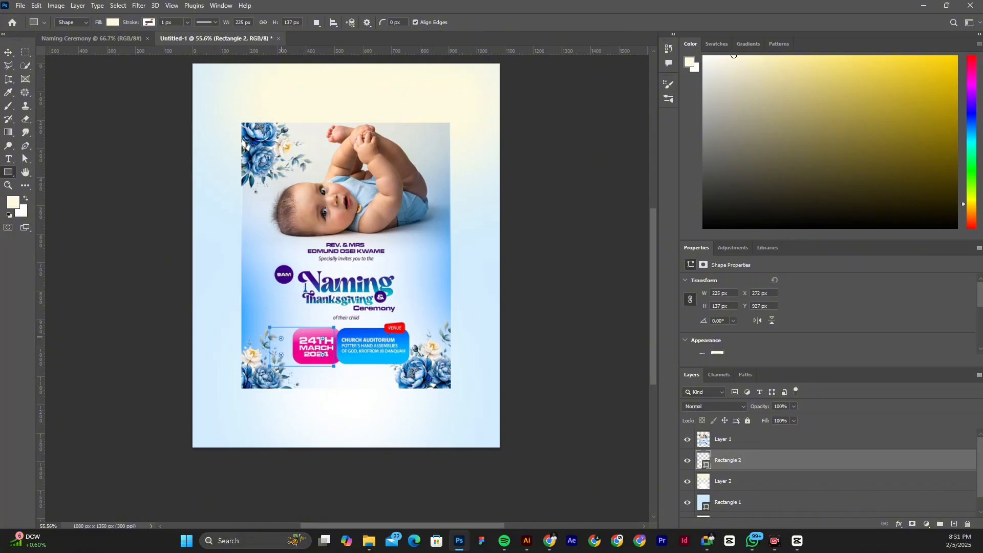
pyautogui.moveTo(281, 338); pyautogui.dragTo(276, 334)
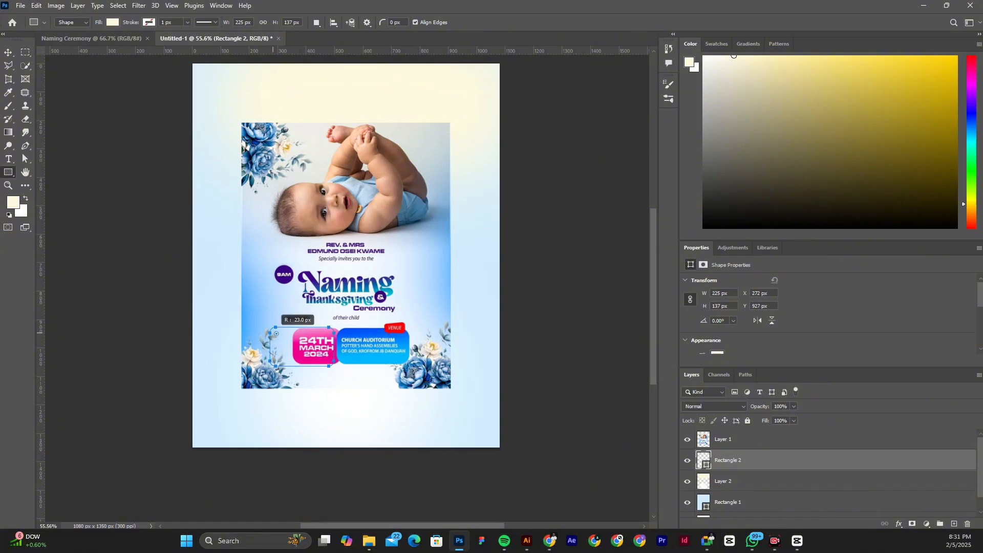
# - Bring the new rounded rectangle in front of the flyer layer
pyautogui.press('v')
pyautogui.hotkey('ctrl', ']')
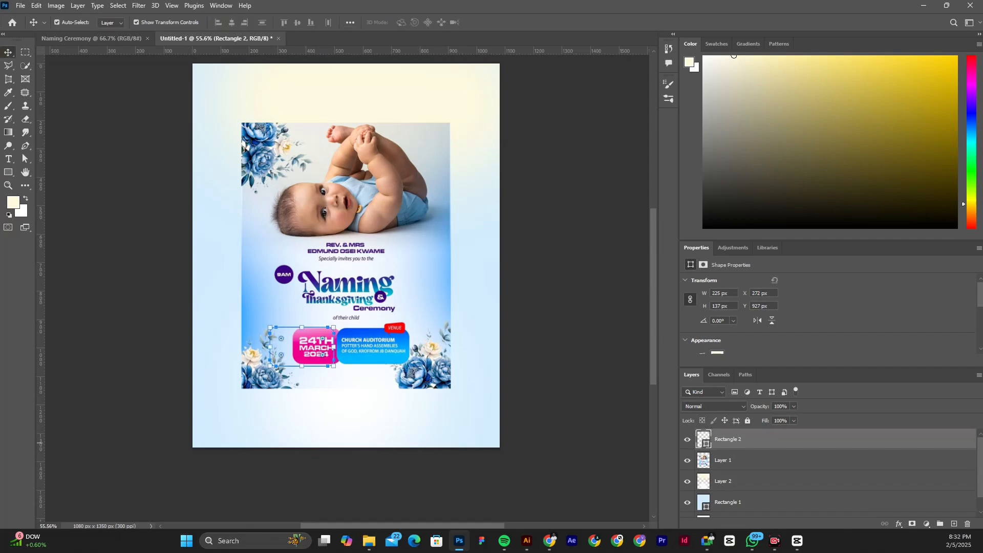
pyautogui.click(338, 338)
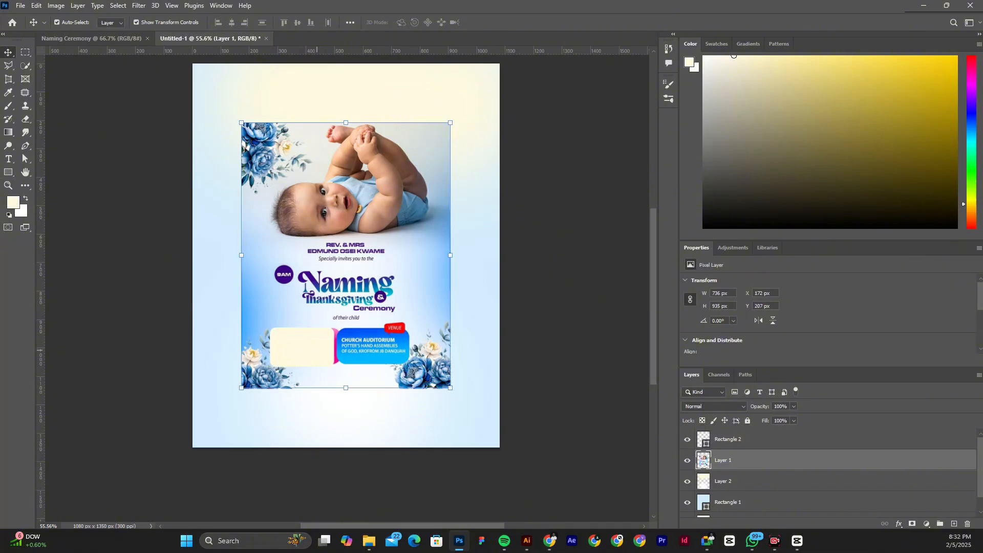
pyautogui.click(306, 348)
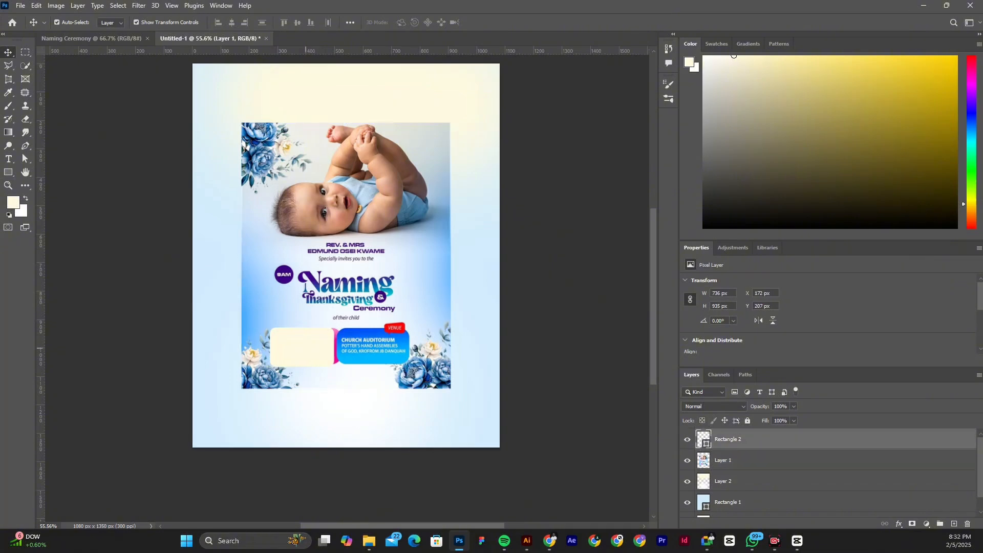
# - Duplicate the rounded rectangle, place the copy over the venue box and widen it to about 123%
pyautogui.click(312, 346)
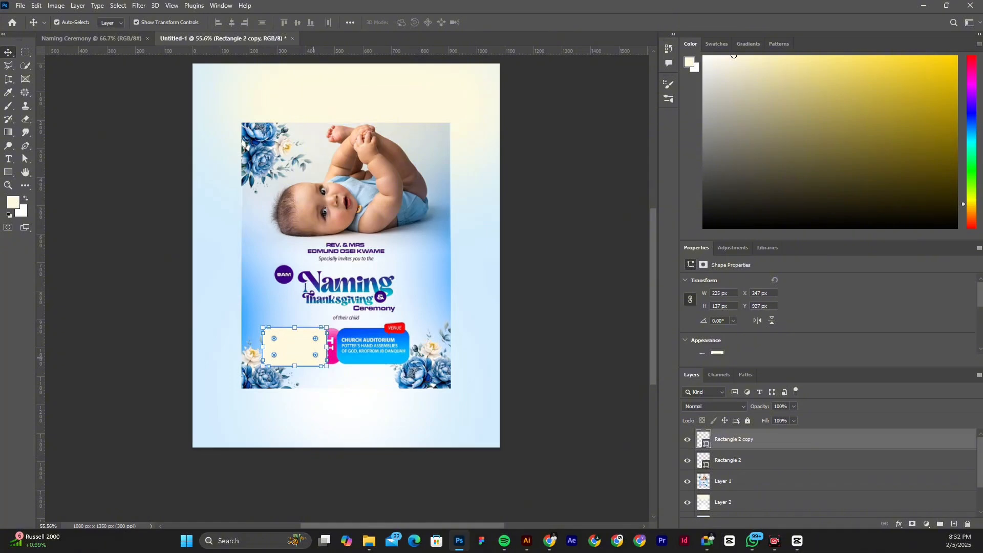
pyautogui.moveTo(313, 358); pyautogui.dragTo(381, 358)
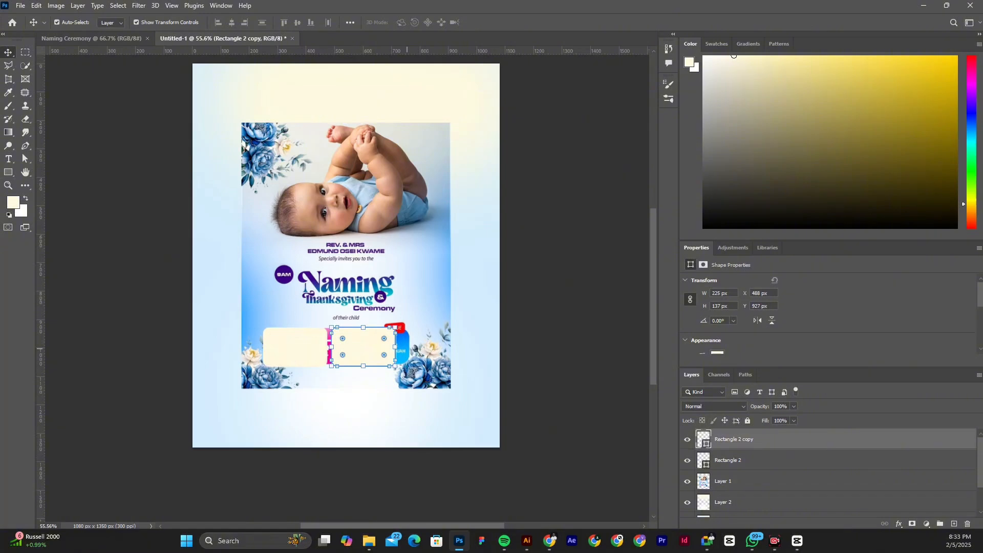
pyautogui.hotkey('ctrl', 't')
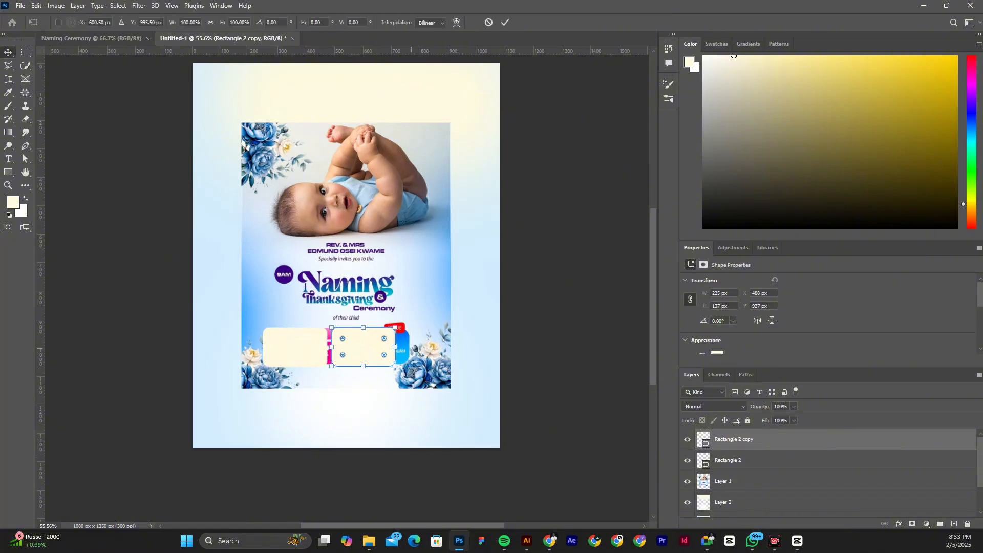
pyautogui.moveTo(394, 347); pyautogui.dragTo(412, 347)
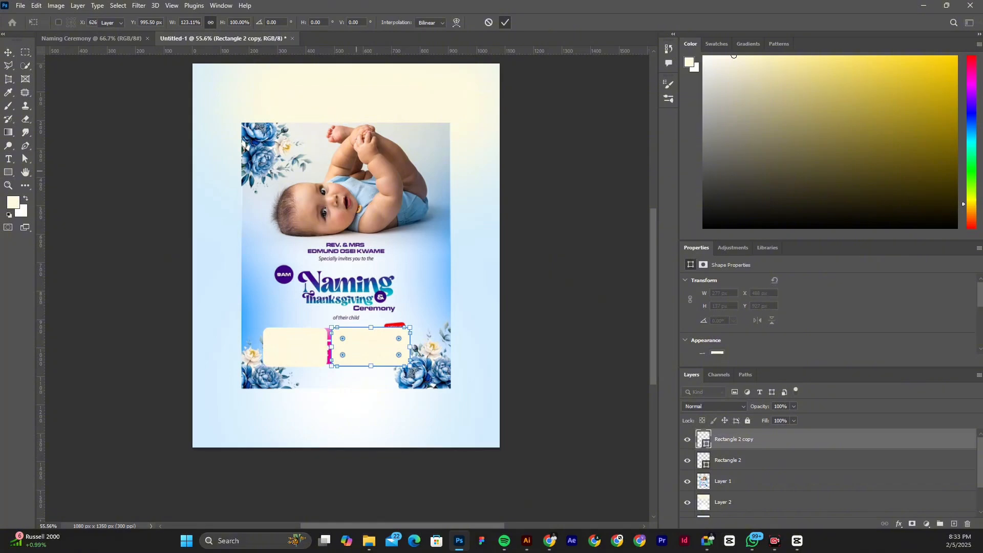
pyautogui.moveTo(362, 193); pyautogui.dragTo(361, 135)
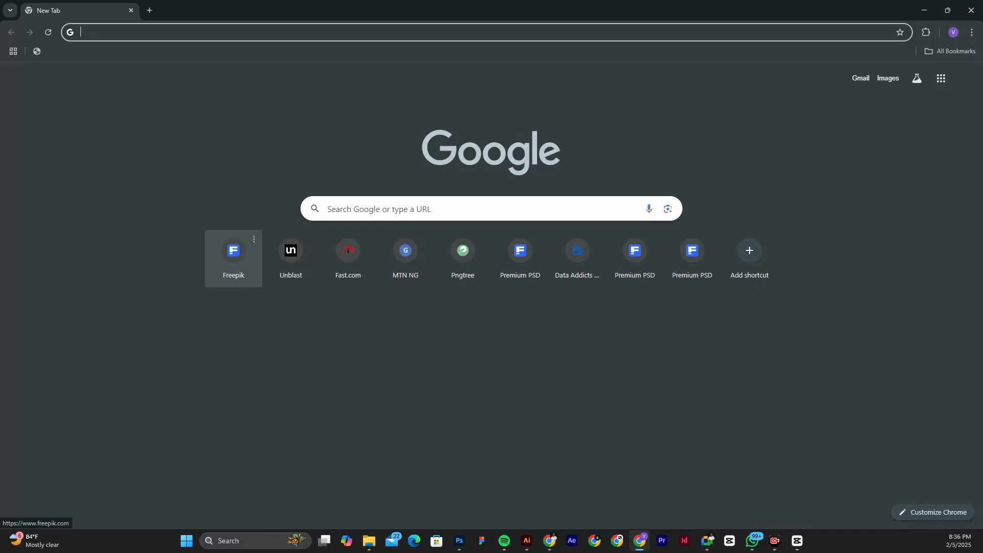
# - Open Freepik in Chrome, search for "Flower bg" and look through the first two pages of results
pyautogui.click(233, 254)
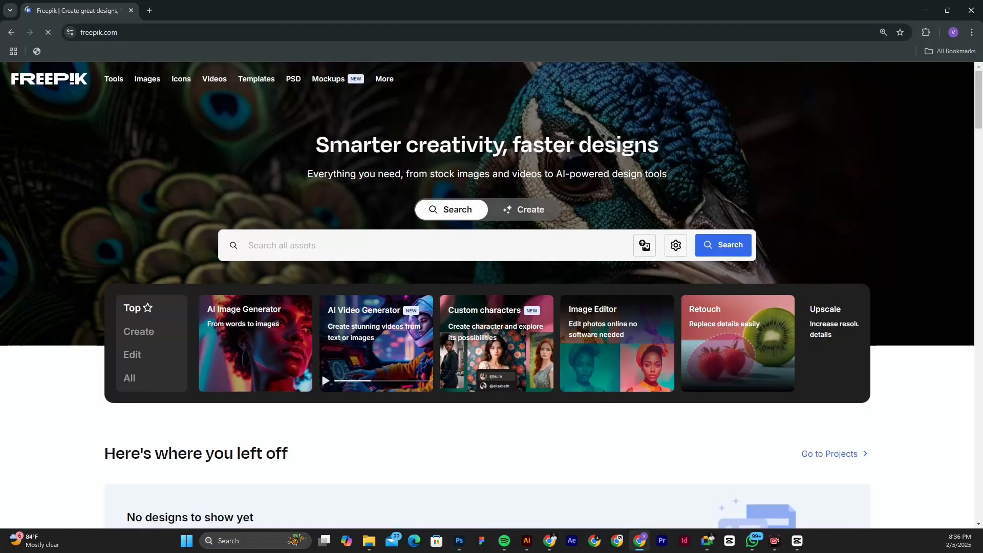
pyautogui.write('Flo')
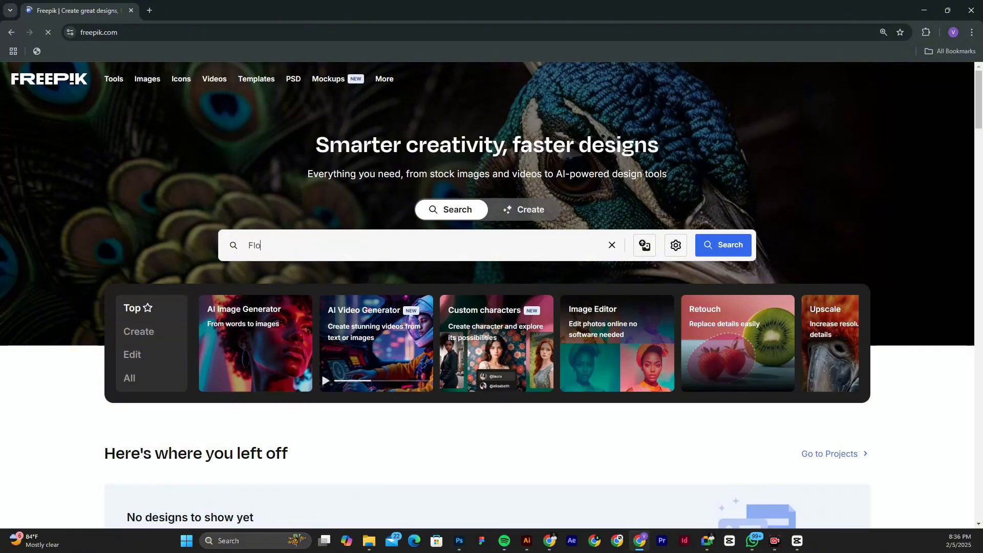
pyautogui.write('wer bg')
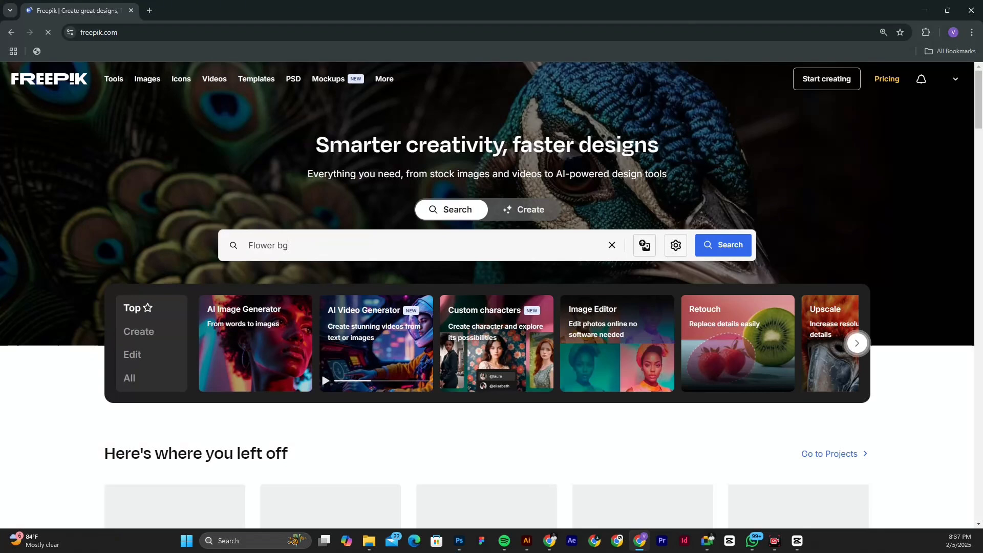
pyautogui.press('Return')
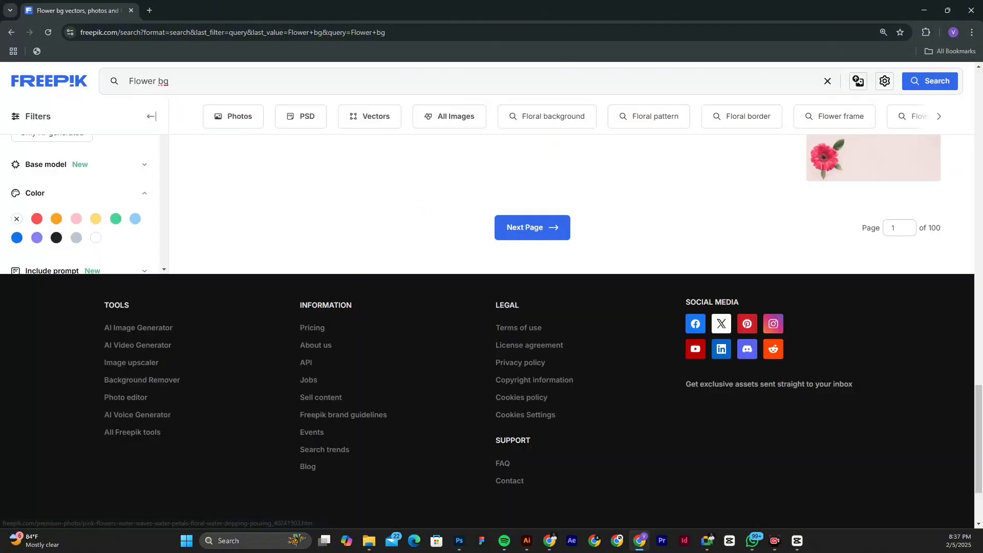
pyautogui.scroll(-1, 492, 331)
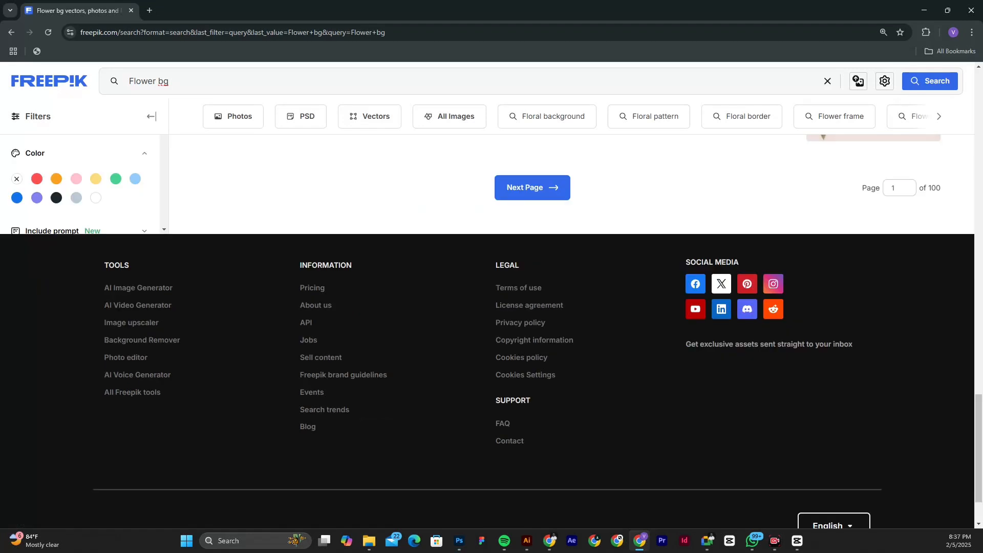
pyautogui.scroll(-1, 492, 331)
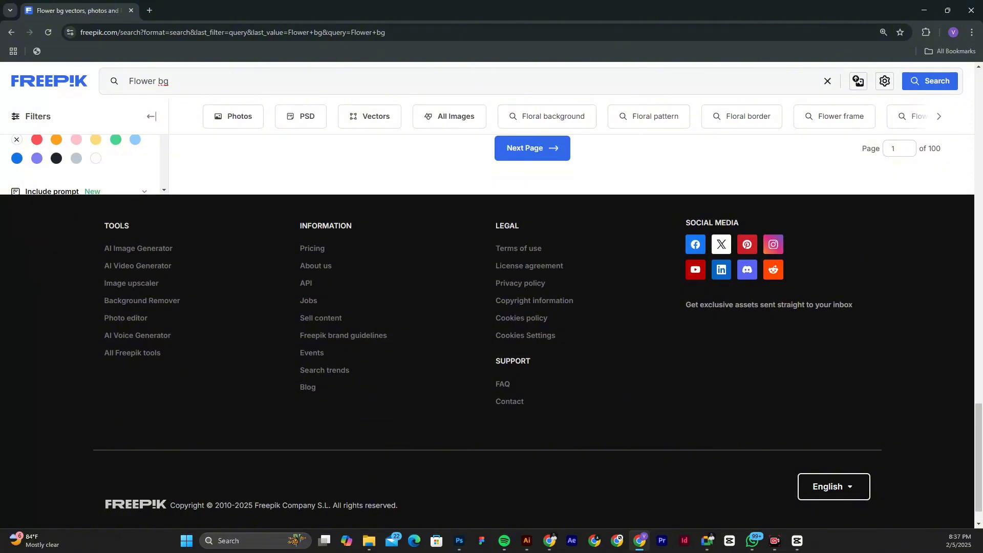
pyautogui.click(533, 148)
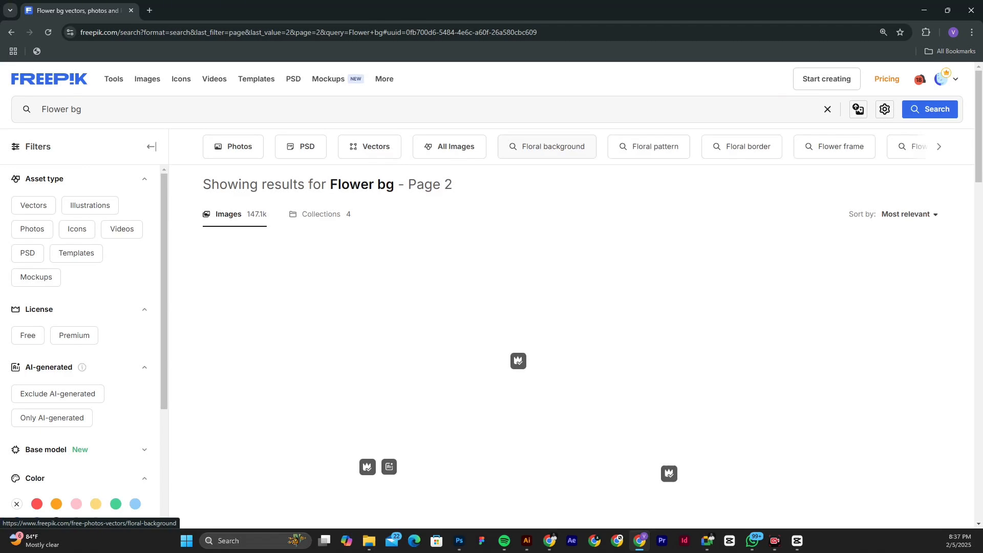
pyautogui.scroll(-12, 572, 331)
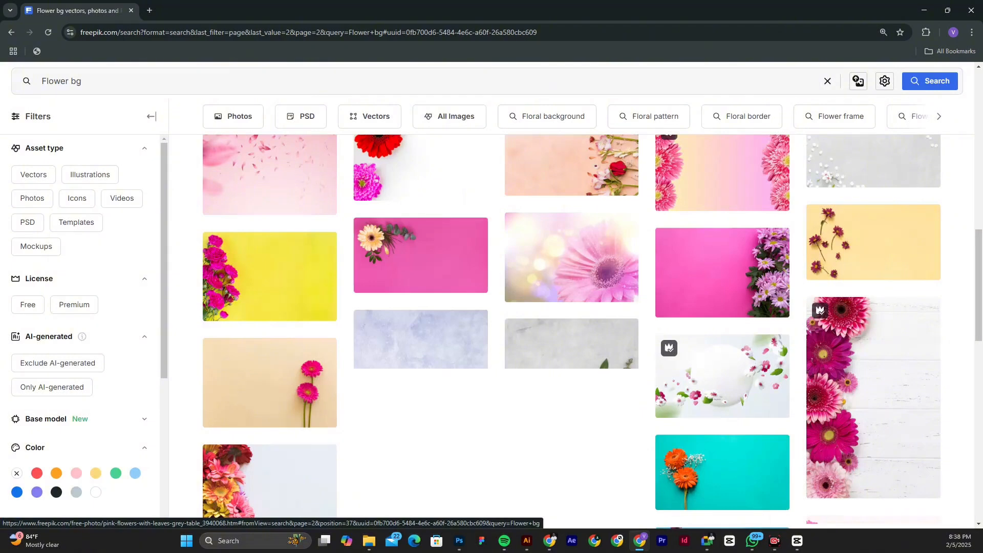
# - Search Freepik for "Wedding card" and look through the first two pages of results for a suitable floral template
pyautogui.scroll(-2, 572, 331)
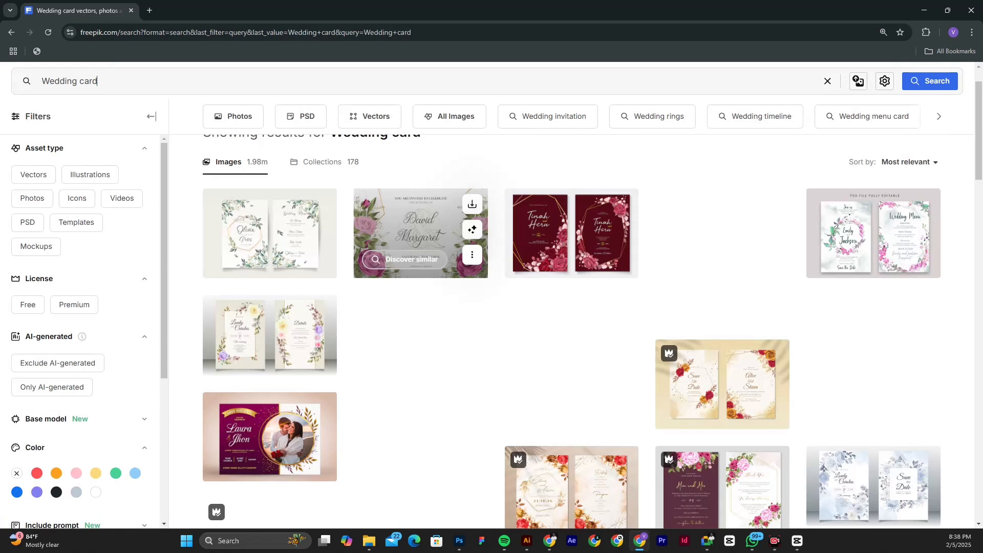
pyautogui.scroll(-7, 420, 241)
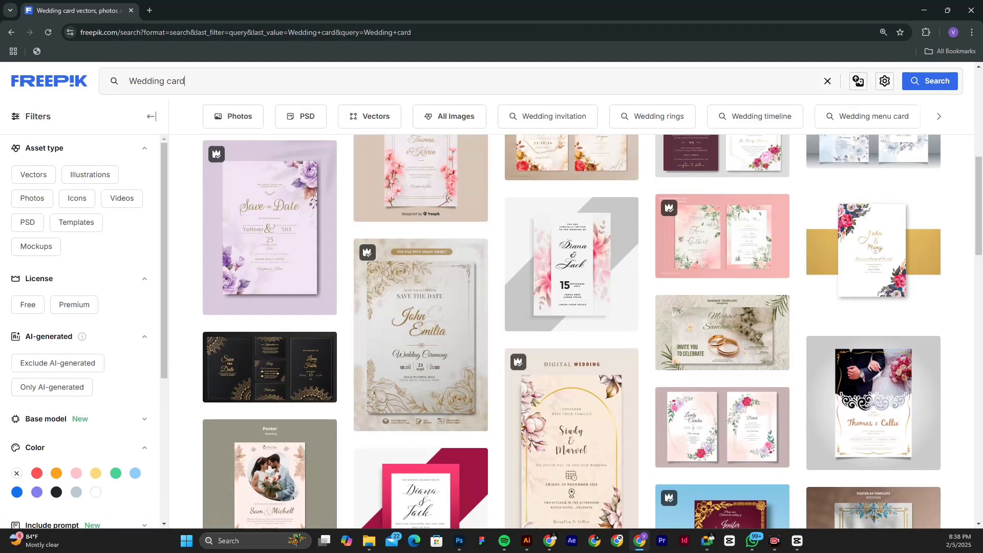
pyautogui.scroll(-6, 572, 331)
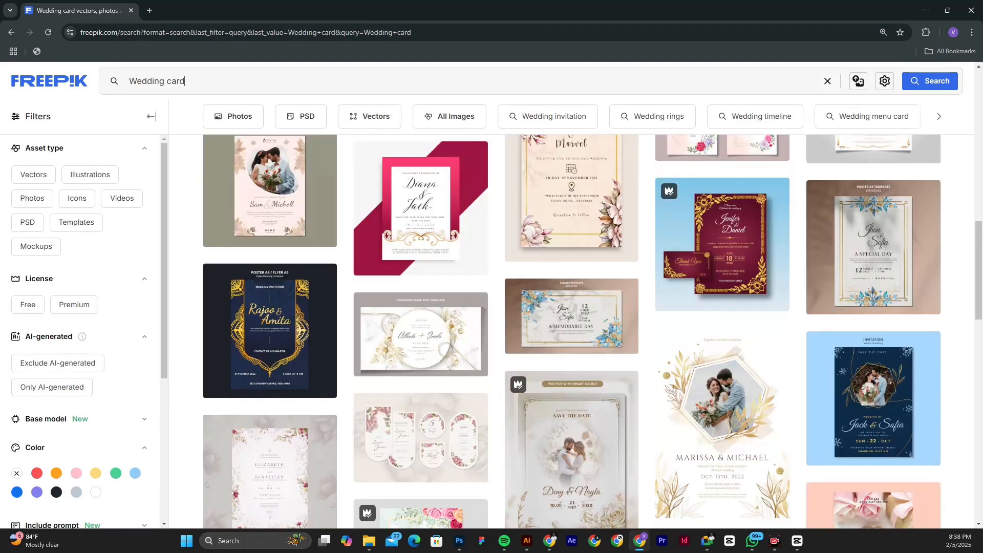
pyautogui.scroll(-2, 572, 331)
pyautogui.scroll(-2, 572, 331)
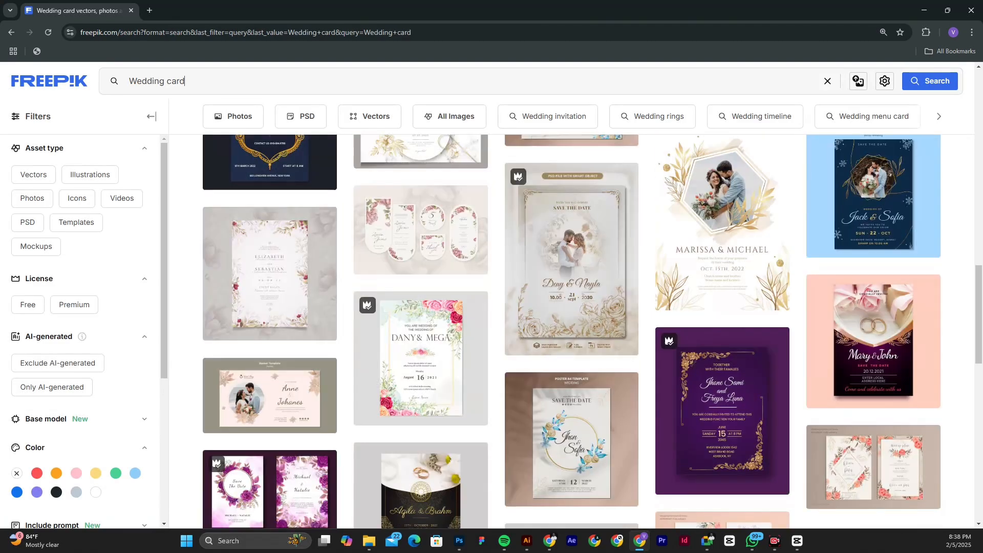
pyautogui.scroll(-5, 572, 332)
pyautogui.moveTo(459, 540)
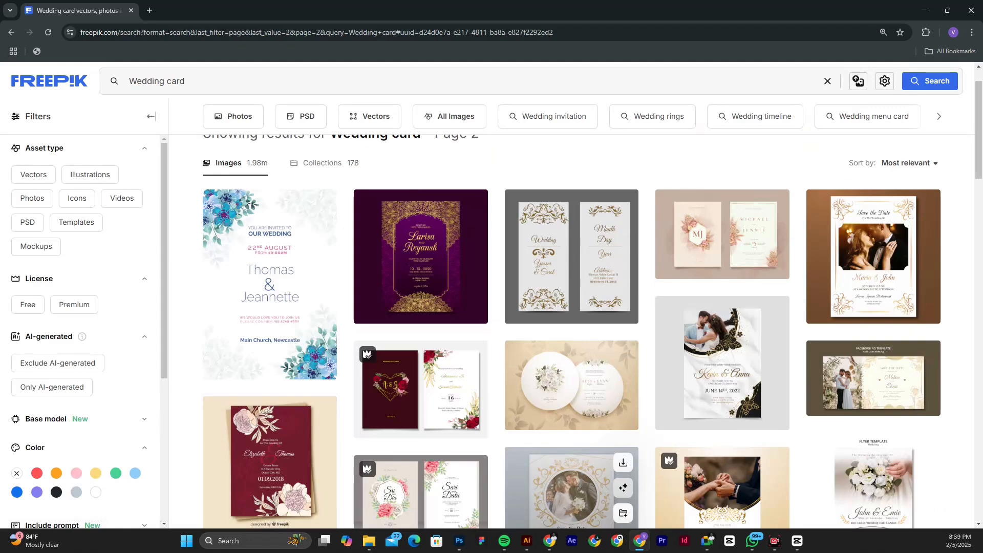
pyautogui.scroll(-5, 571, 487)
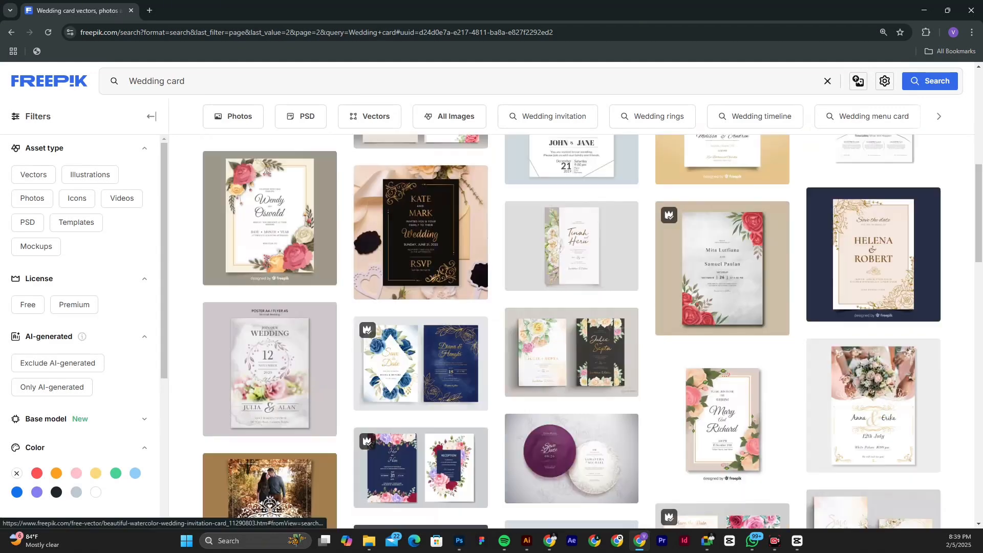
pyautogui.scroll(-1, 593, 330)
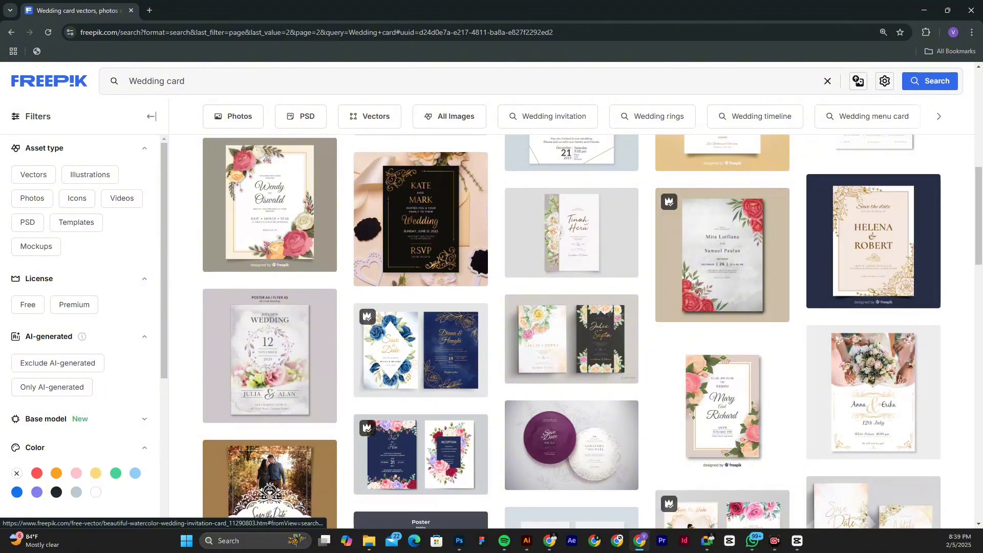
pyautogui.scroll(-5, 491, 331)
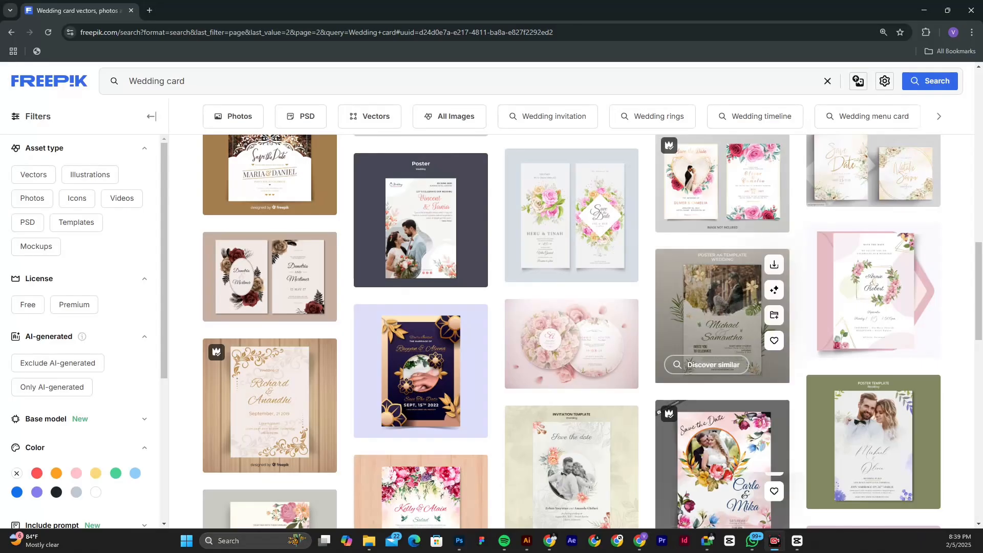
# - In Photoshop's 20_5.psd document, hide the SAVE THE DATE group and locate its FLOWER group among the layers
pyautogui.moveTo(775, 541)
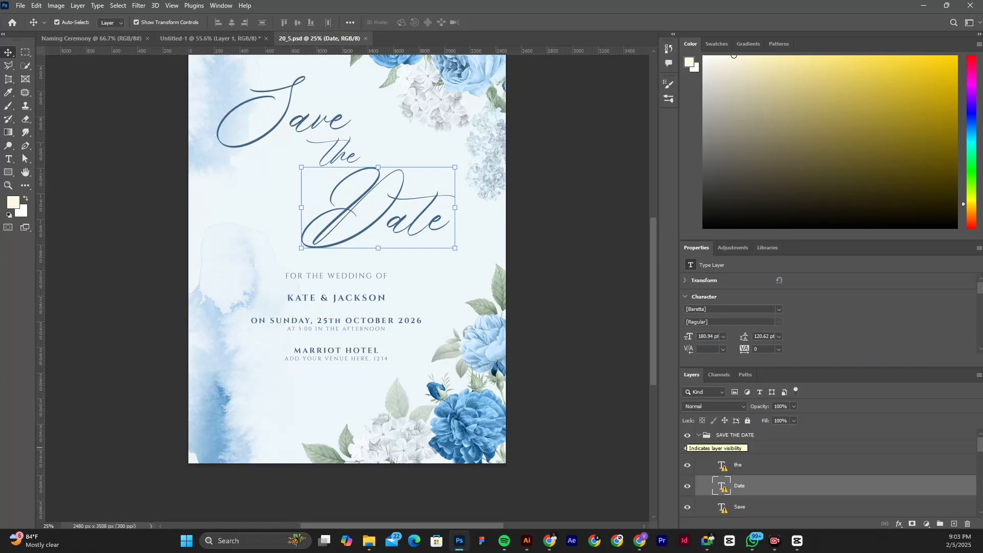
pyautogui.click(688, 435)
pyautogui.click(730, 449)
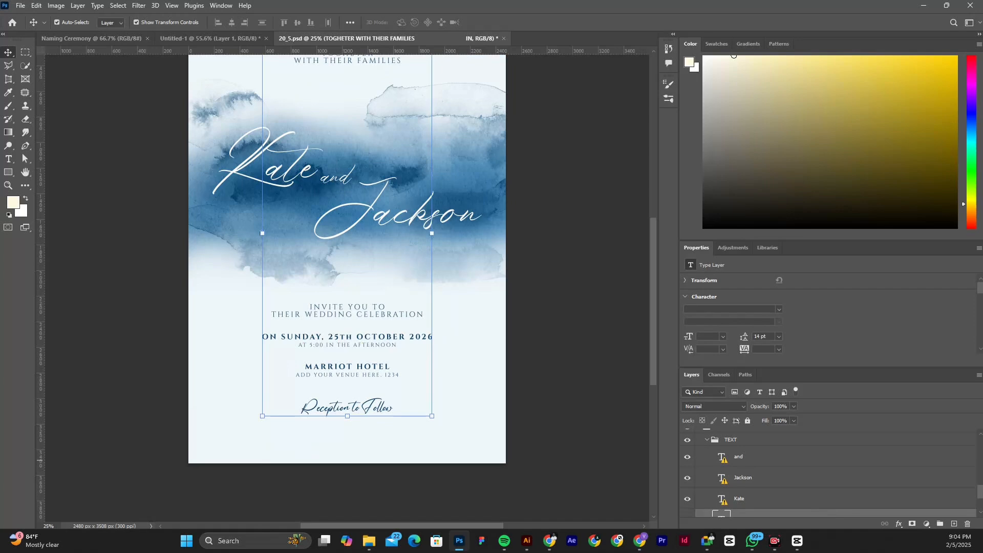
pyautogui.scroll(3, 829, 474)
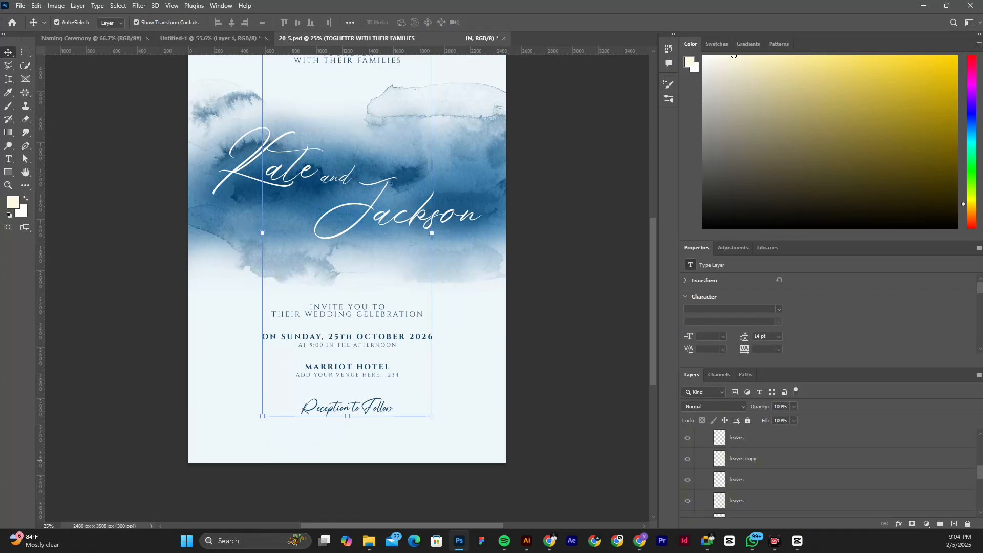
pyautogui.scroll(3, 830, 474)
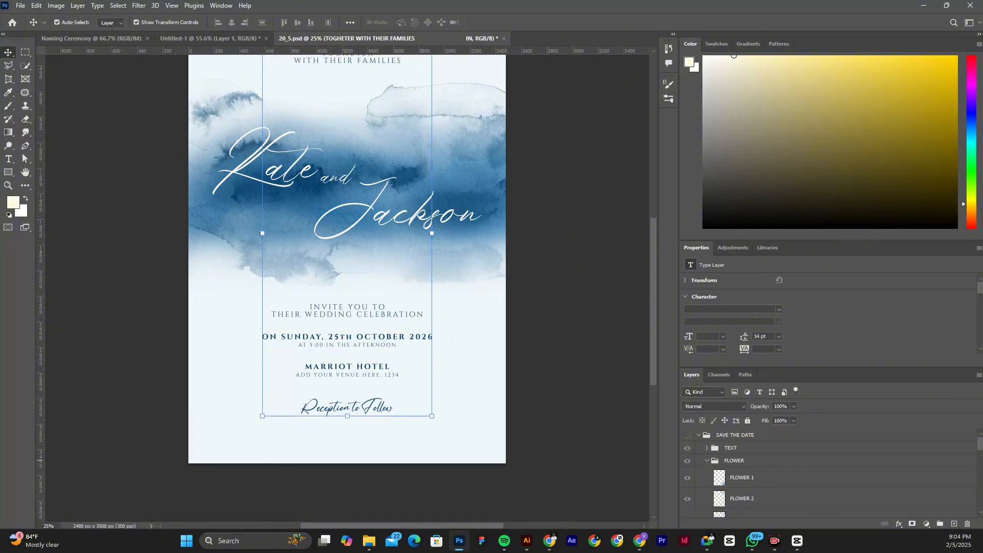
# - Make the SAVE THE DATE group visible again and lock its BACKGROUND (CHANGE COLOR) copy layer
pyautogui.scroll(-5, 830, 474)
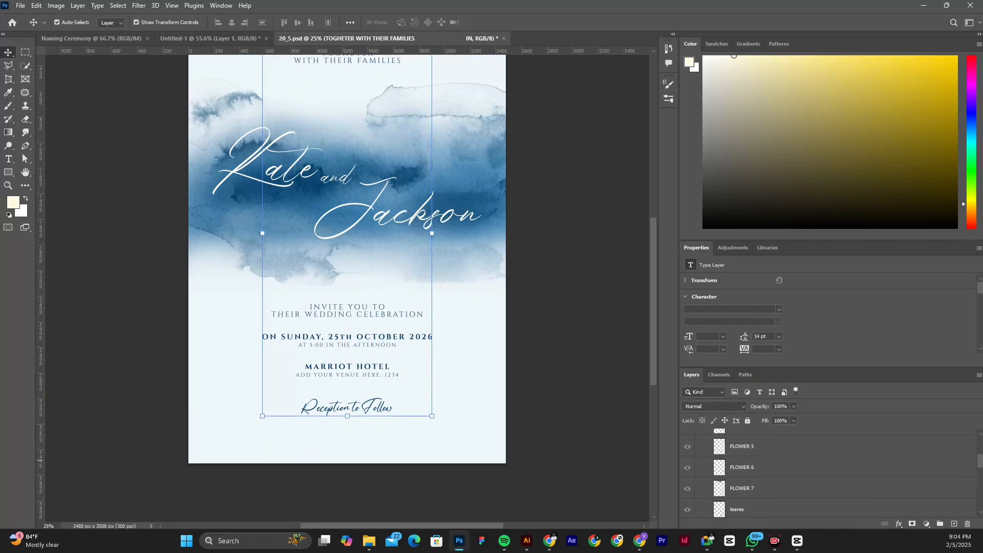
pyautogui.scroll(-4, 829, 474)
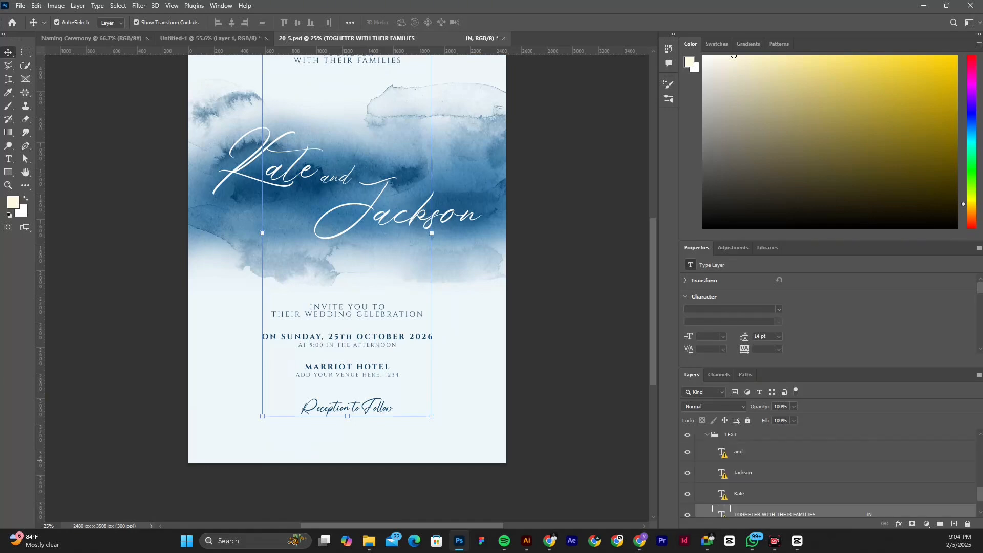
pyautogui.scroll(1, 829, 474)
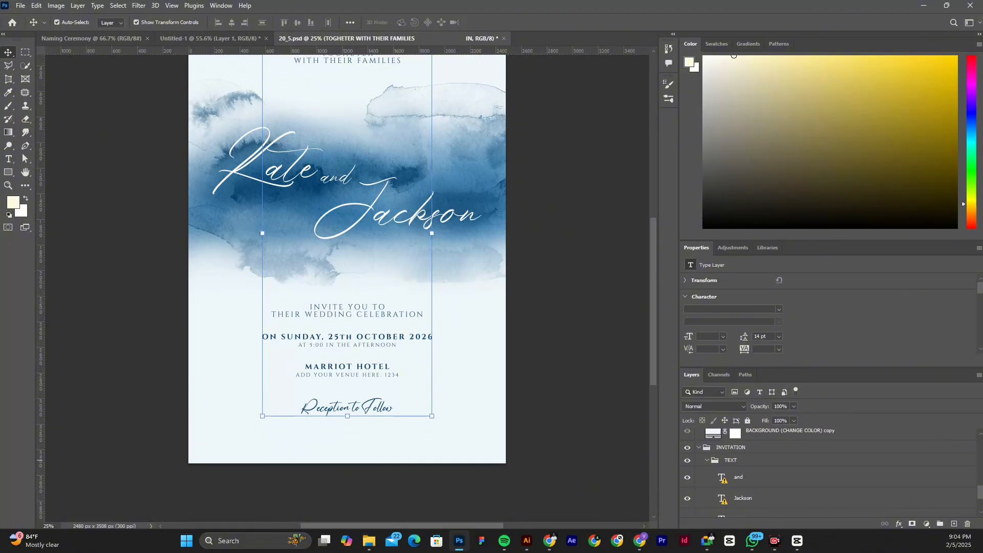
pyautogui.click(699, 448)
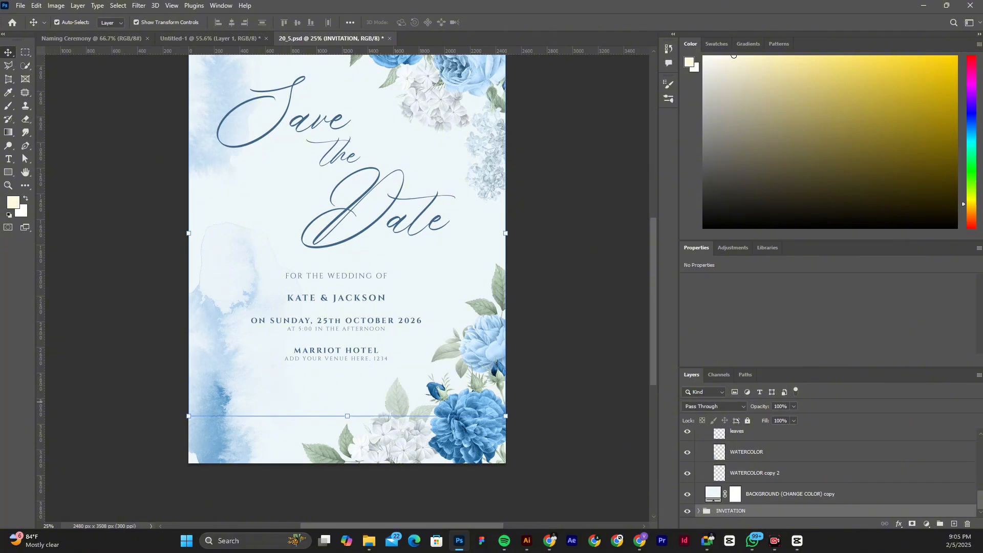
pyautogui.click(790, 494)
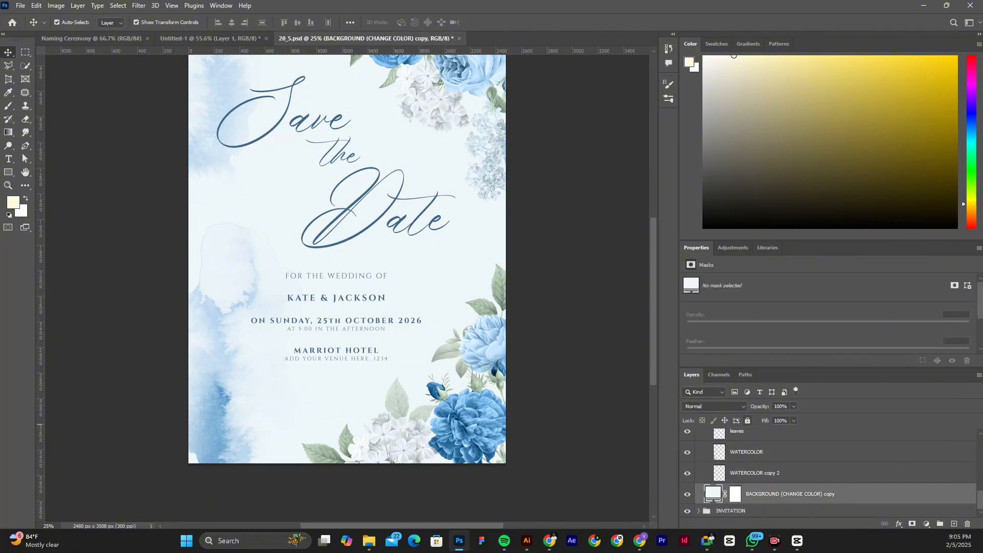
pyautogui.hotkey('ctrl', '/')
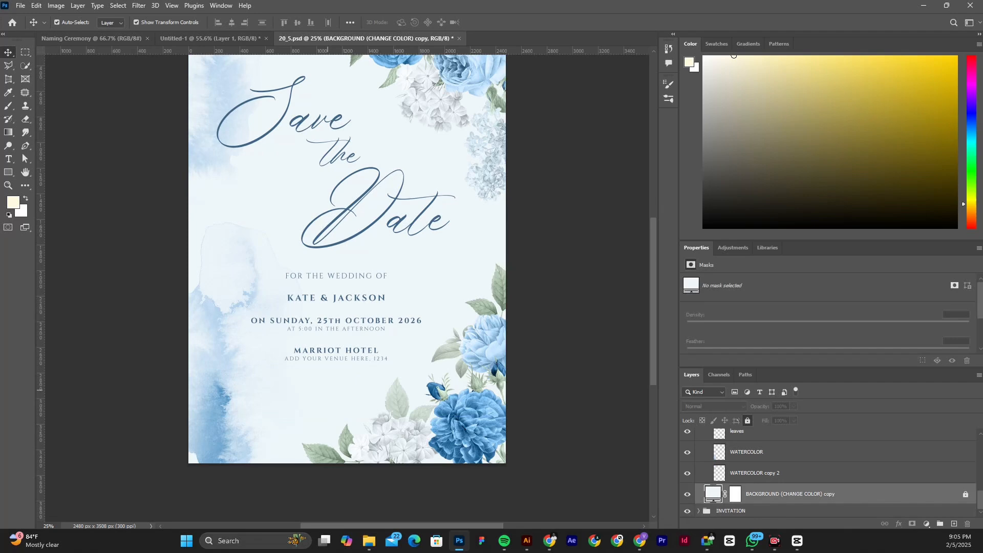
# - Hide the INVITATION group's TEXT subgroup, then the whole INVITATION group beneath the SAVE THE DATE design
pyautogui.click(328, 391)
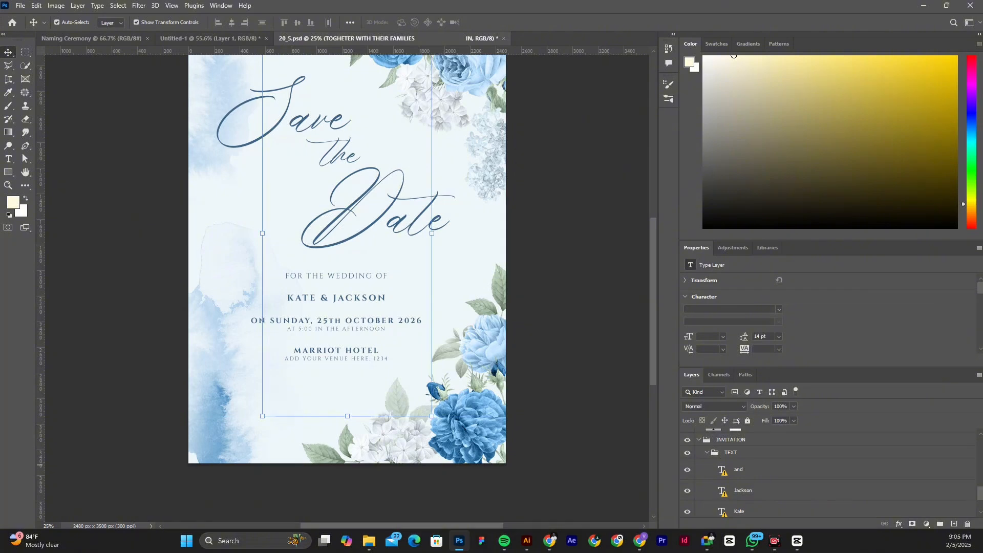
pyautogui.click(687, 452)
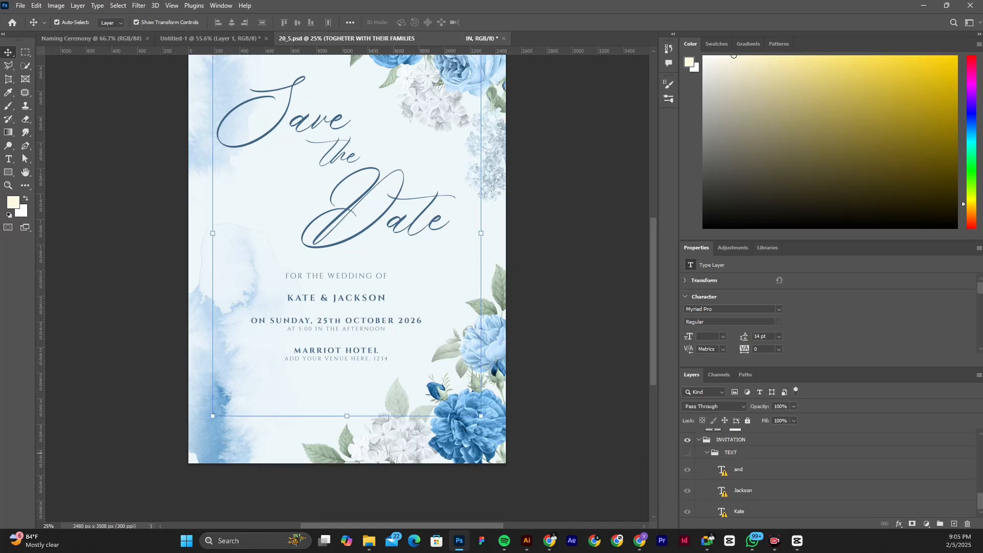
pyautogui.hotkey('ctrl', 'z')
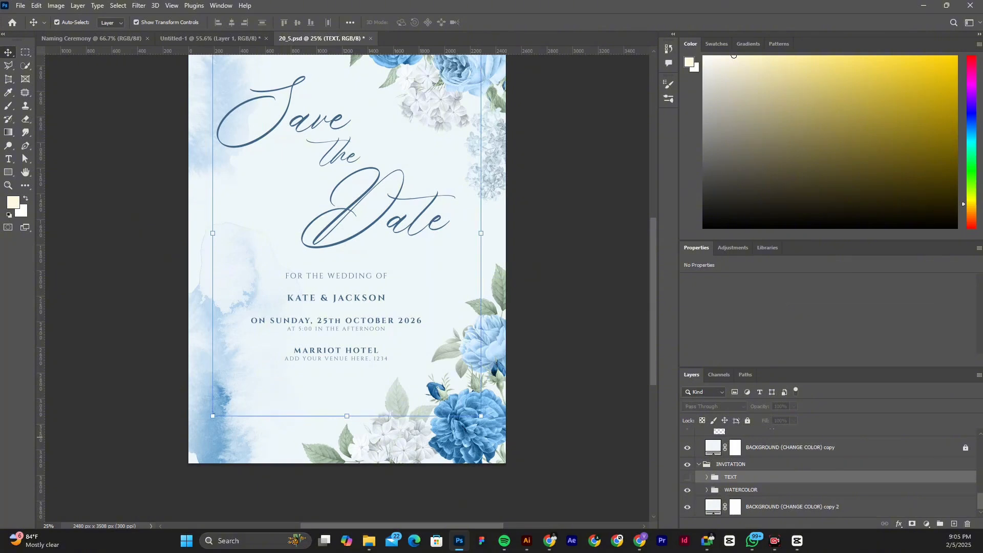
pyautogui.click(687, 465)
pyautogui.click(432, 396)
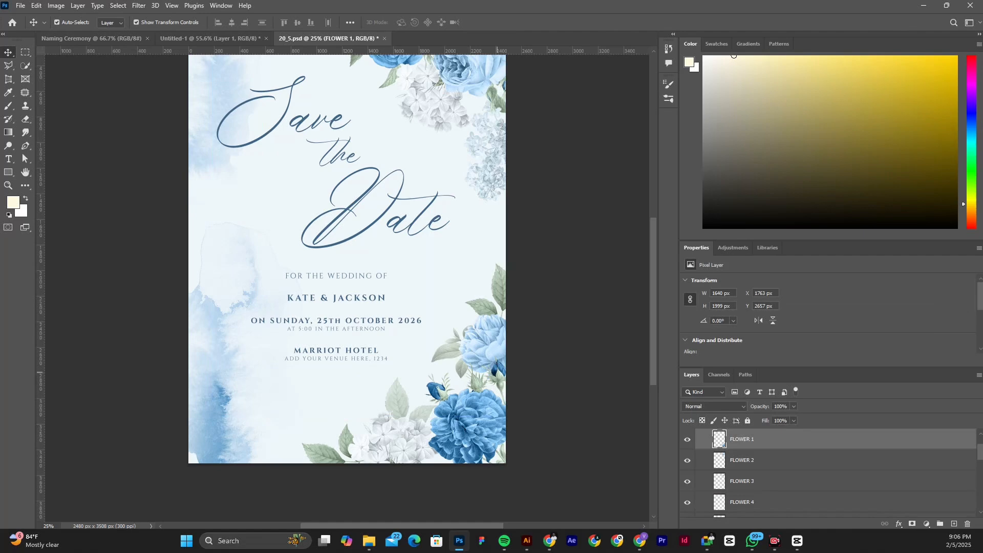
# - Select all the flower layers in the upper-right corner of the SAVE THE DATE design together
pyautogui.scroll(3, 347, 287)
pyautogui.scroll(1, 347, 286)
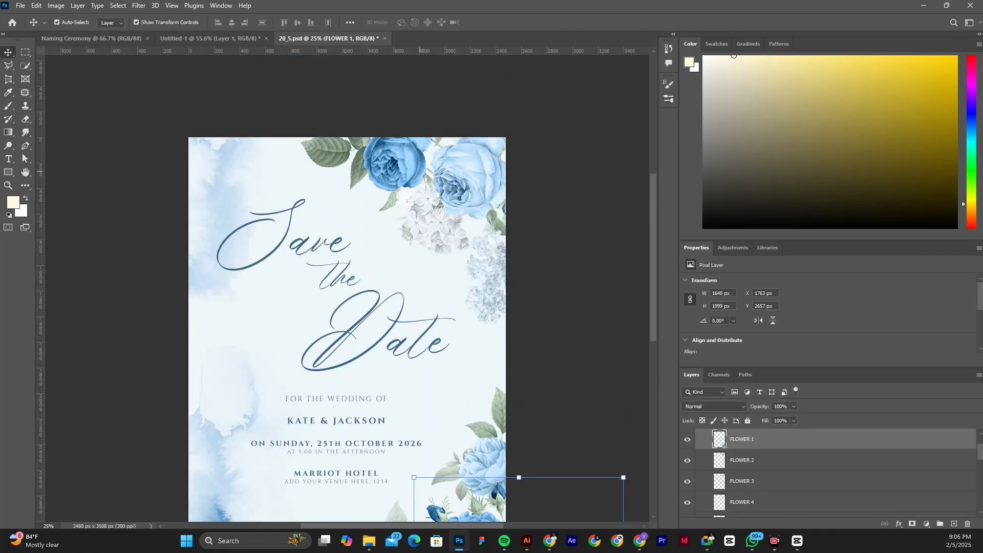
pyautogui.moveTo(327, 84); pyautogui.dragTo(512, 257)
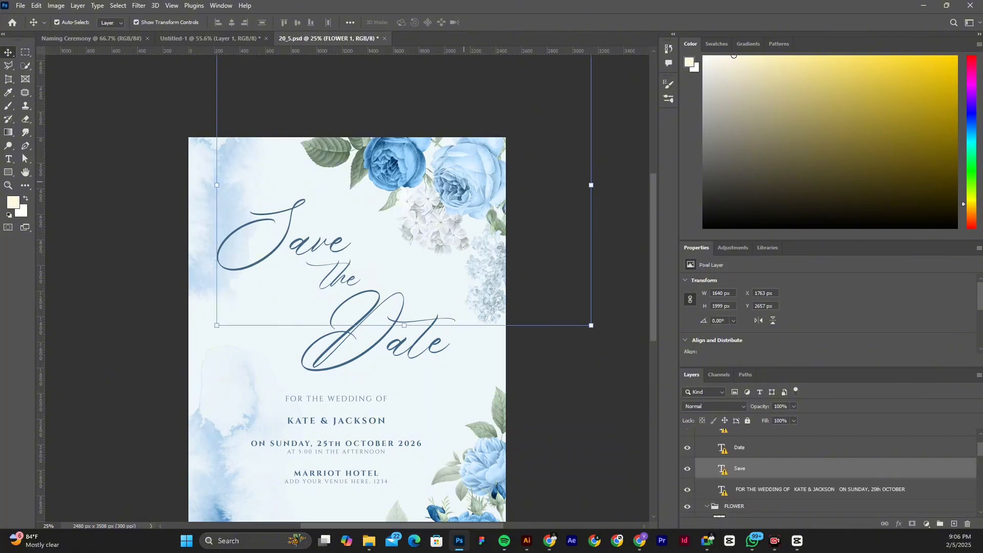
pyautogui.moveTo(464, 182); pyautogui.dragTo(450, 154)
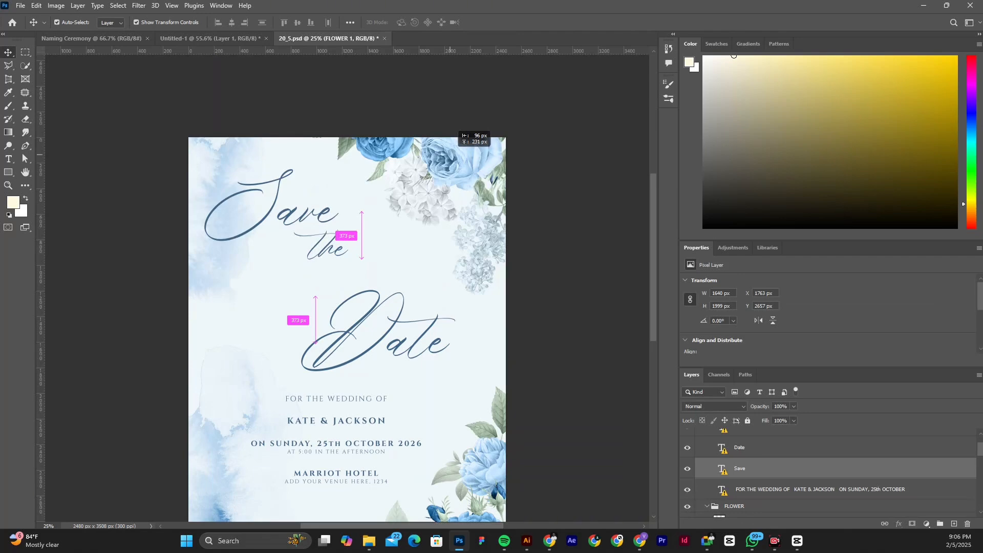
pyautogui.moveTo(456, 132); pyautogui.dragTo(452, 132)
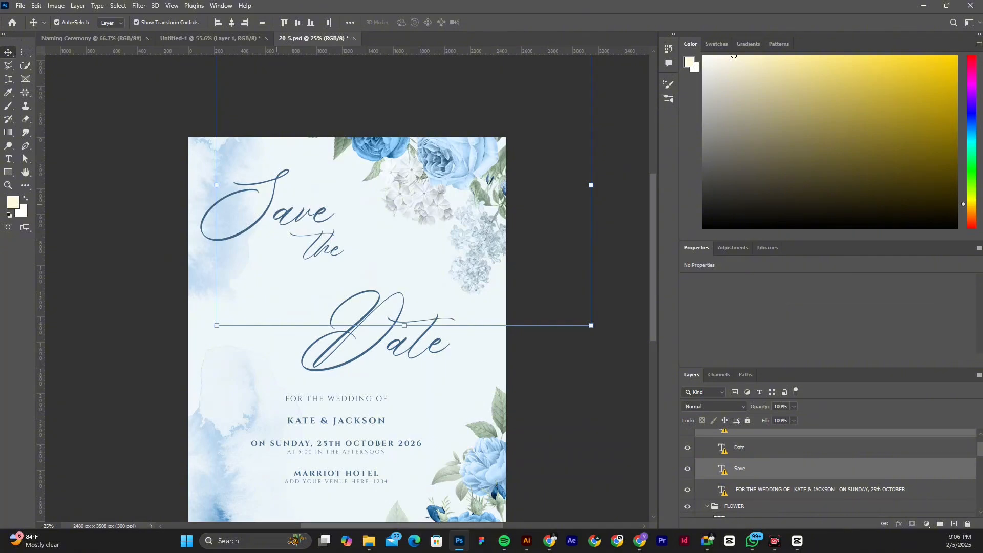
pyautogui.hotkey('ctrl', 'z')
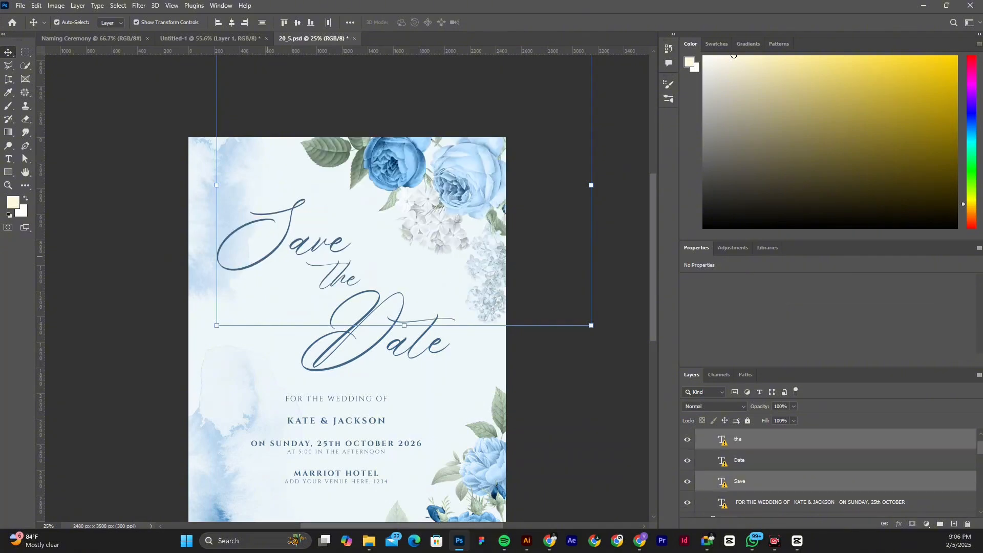
# - Remove the Save text from the selection and copy the selected flower layers into the Untitled-1 document
pyautogui.click(271, 252)
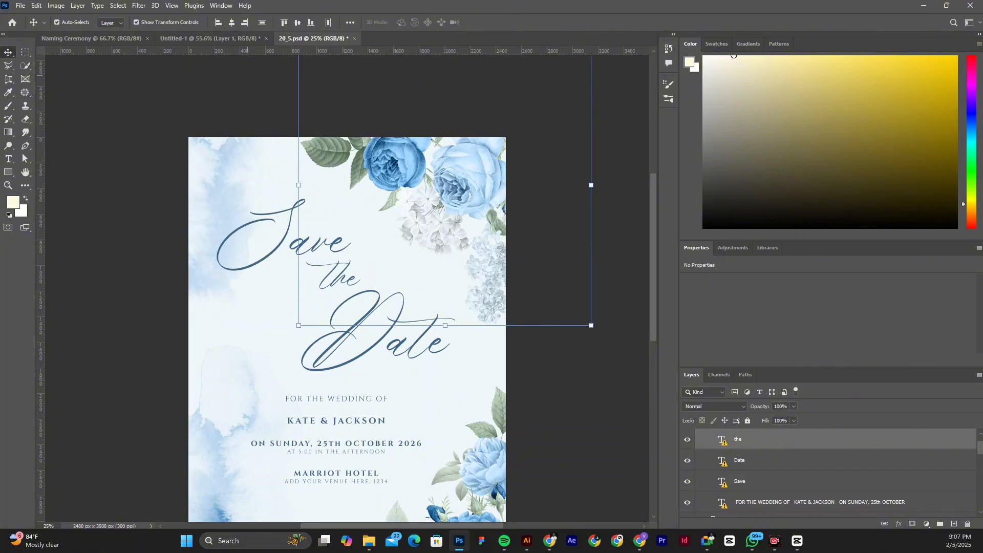
pyautogui.moveTo(248, 75); pyautogui.dragTo(396, 142)
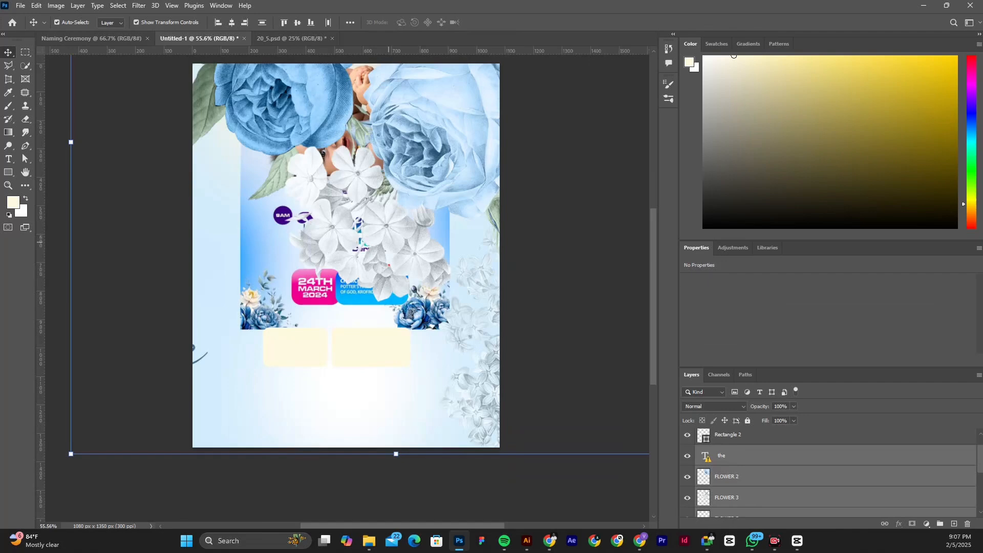
# - Free-transform the imported flowers, accepting the missing font, and scale them down proportionally to about 73%
pyautogui.scroll(-2, 380, 248)
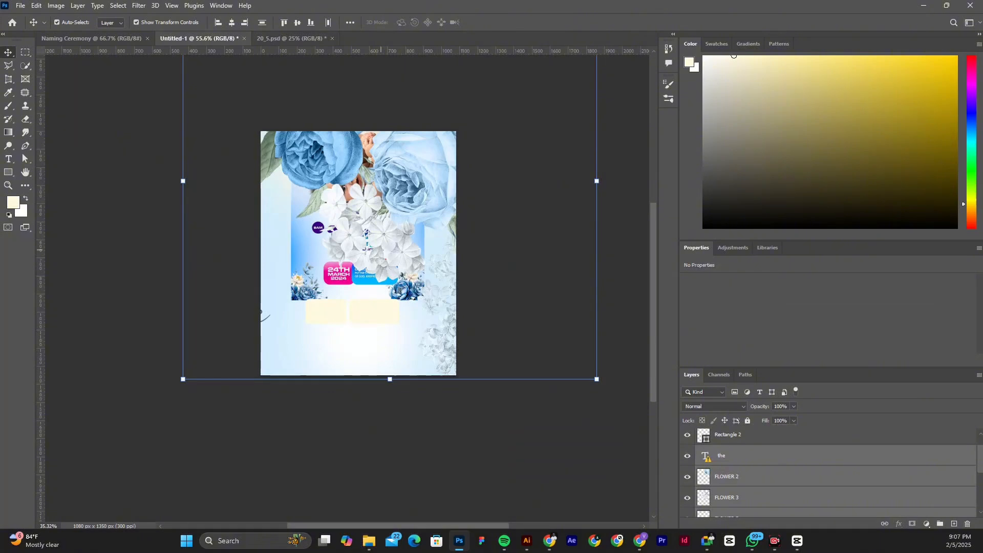
pyautogui.scroll(2, 380, 250)
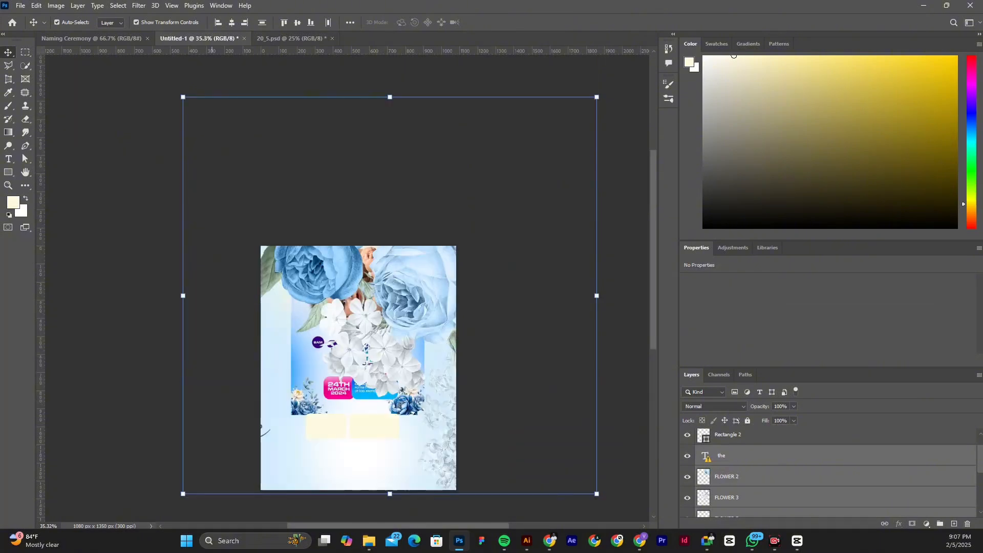
pyautogui.scroll(-1, 358, 318)
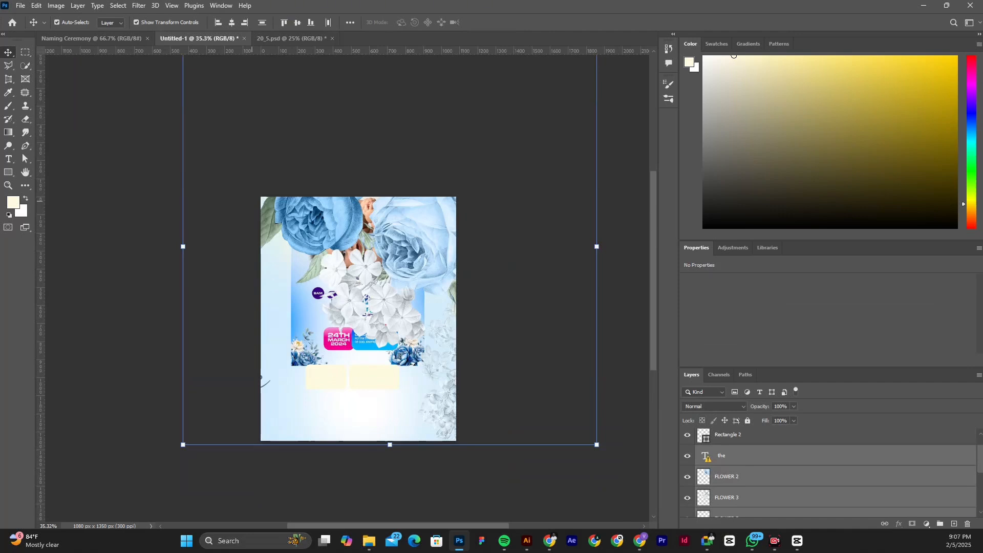
pyautogui.hotkey('alt', 'Tab')
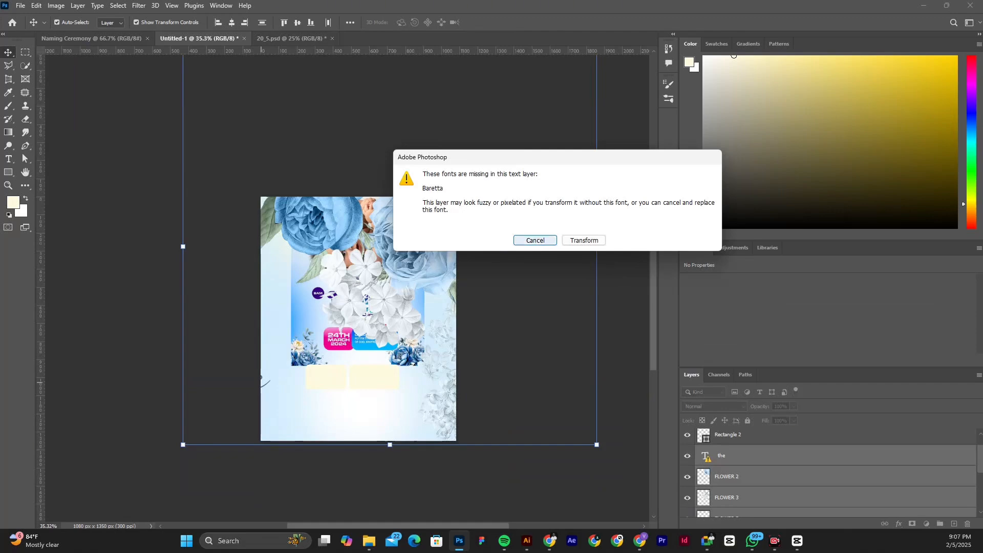
pyautogui.click(579, 241)
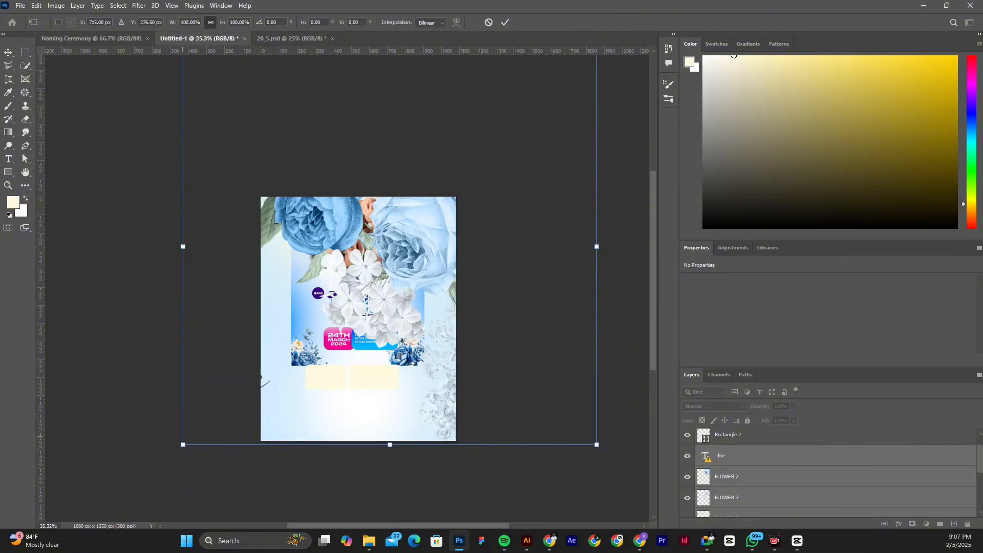
pyautogui.moveTo(182, 448); pyautogui.dragTo(268, 366)
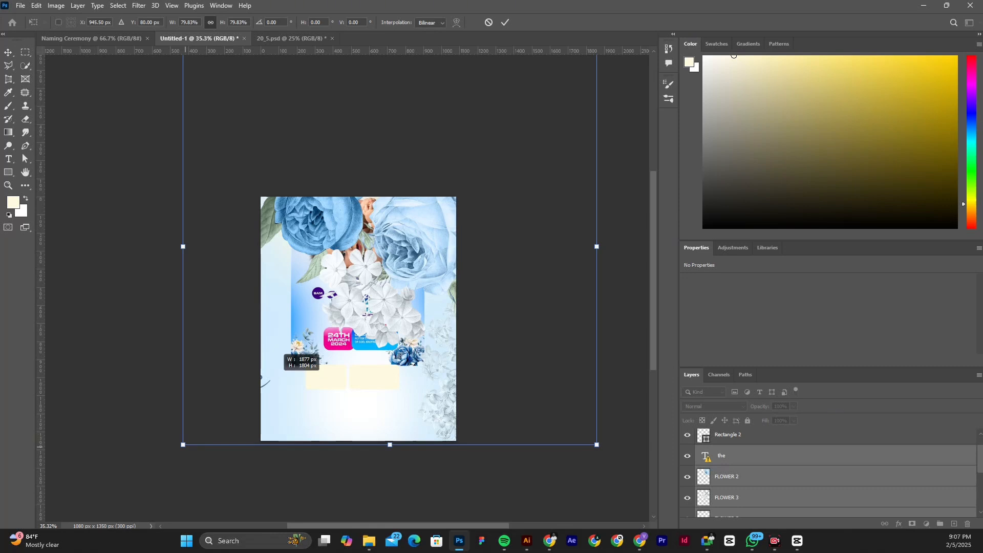
pyautogui.moveTo(264, 380); pyautogui.dragTo(297, 338)
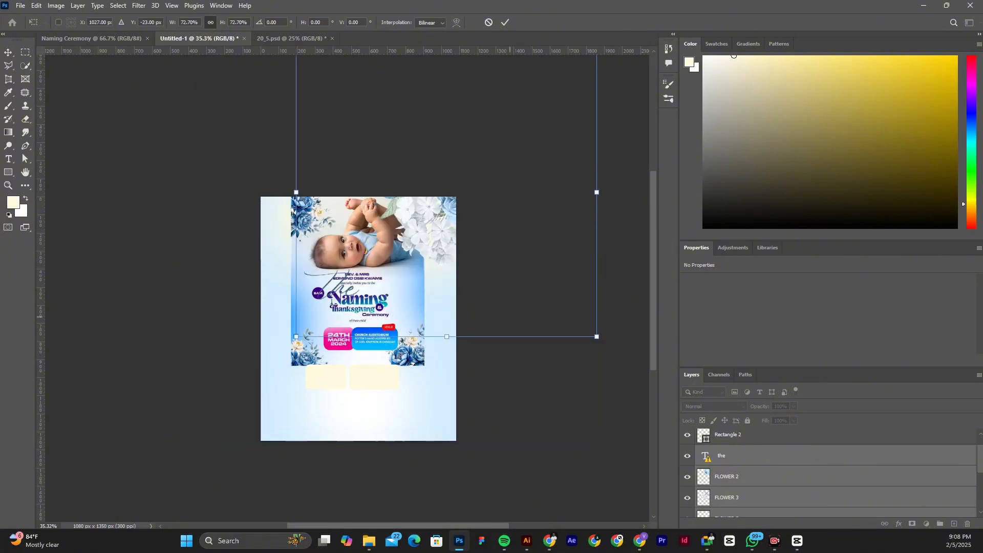
# - Scale the flowers down further to about 33%, place them in the flyer's upper-right corner and apply the transform
pyautogui.scroll(2, 358, 308)
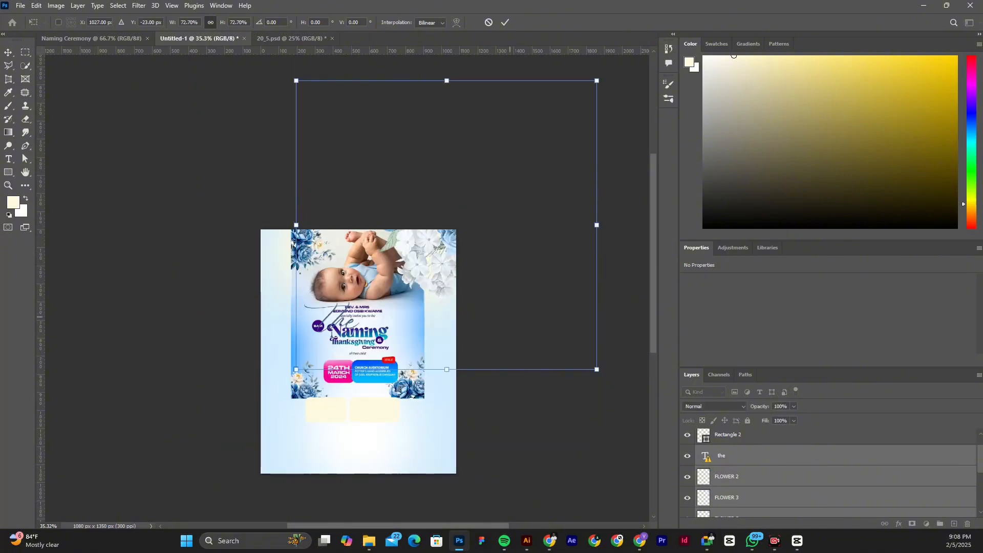
pyautogui.scroll(1, 358, 308)
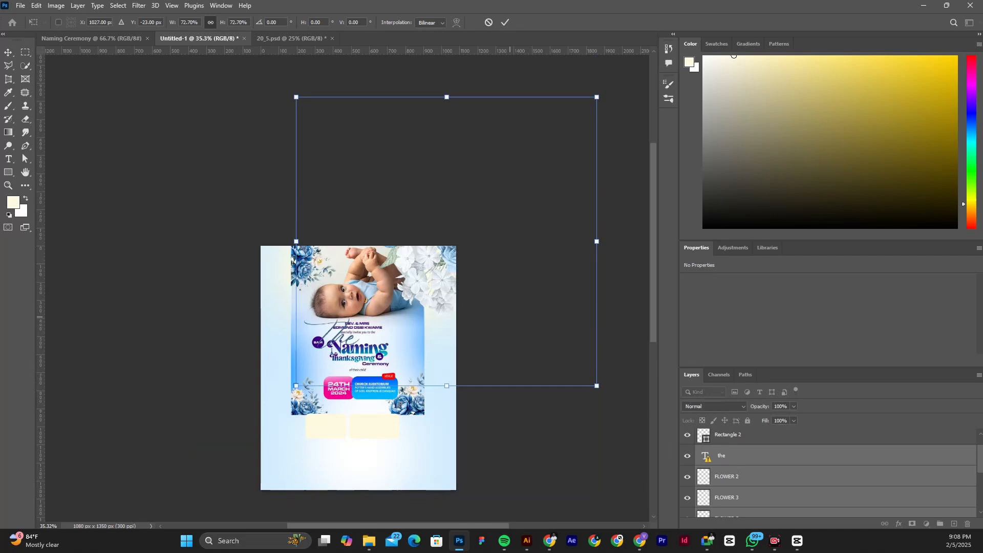
pyautogui.scroll(2, 358, 307)
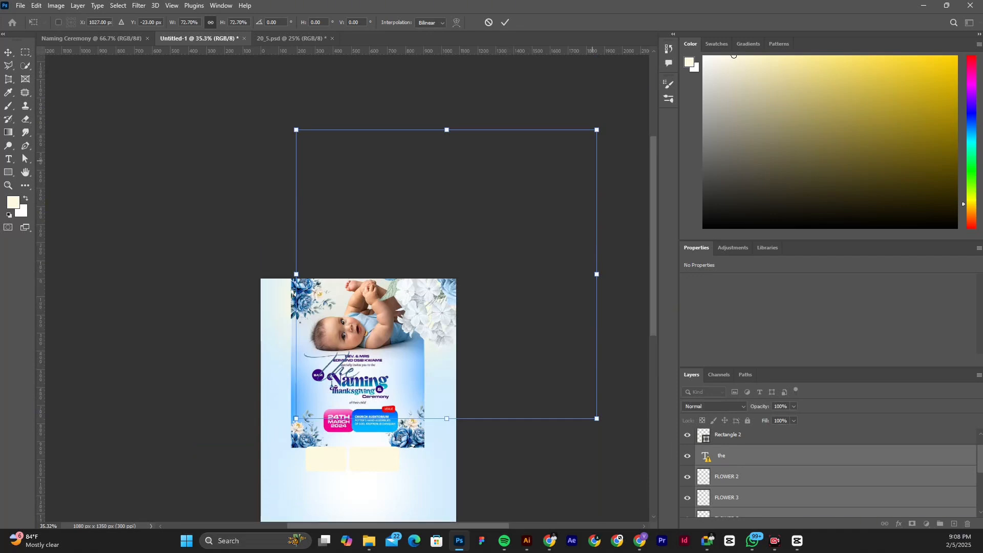
pyautogui.moveTo(597, 130); pyautogui.dragTo(495, 226)
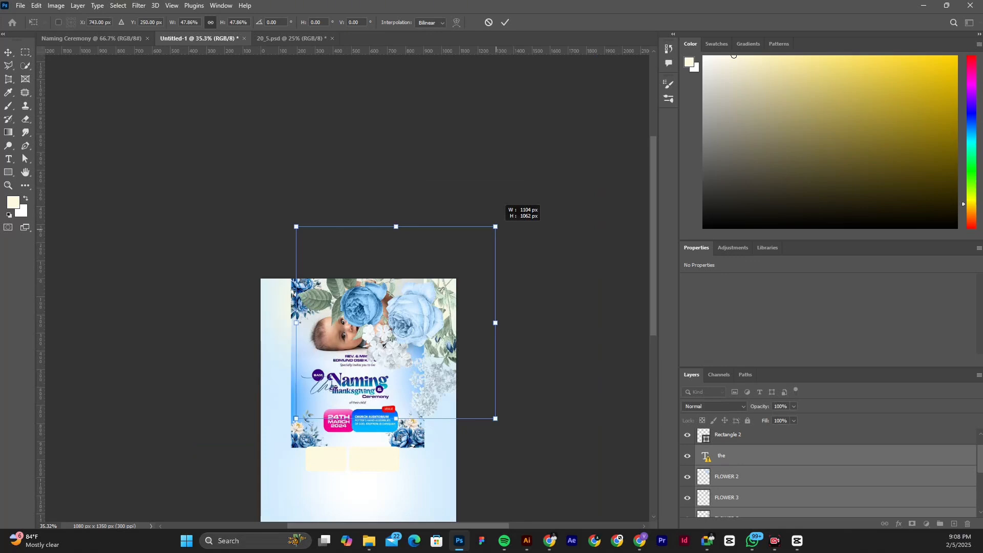
pyautogui.moveTo(495, 226); pyautogui.dragTo(494, 229)
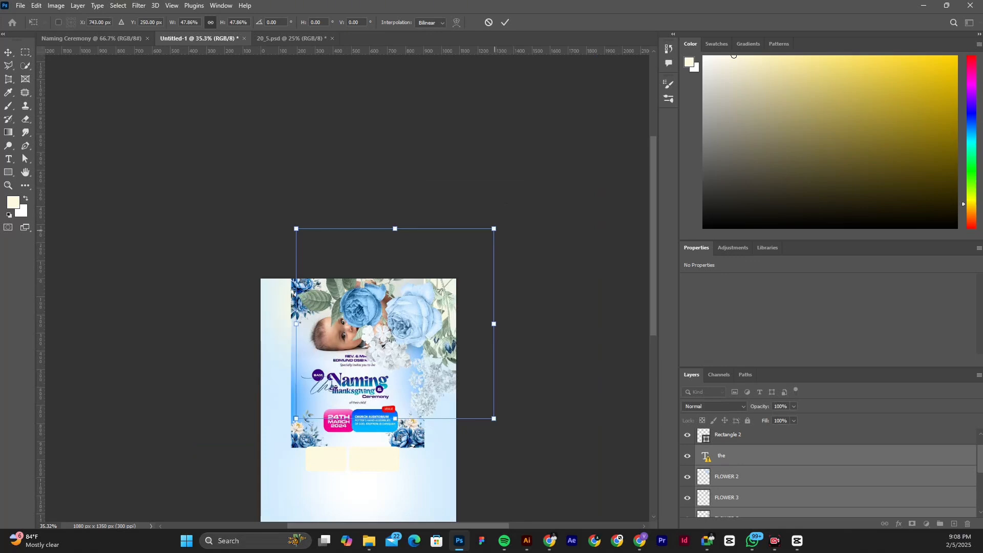
pyautogui.moveTo(296, 418); pyautogui.dragTo(356, 361)
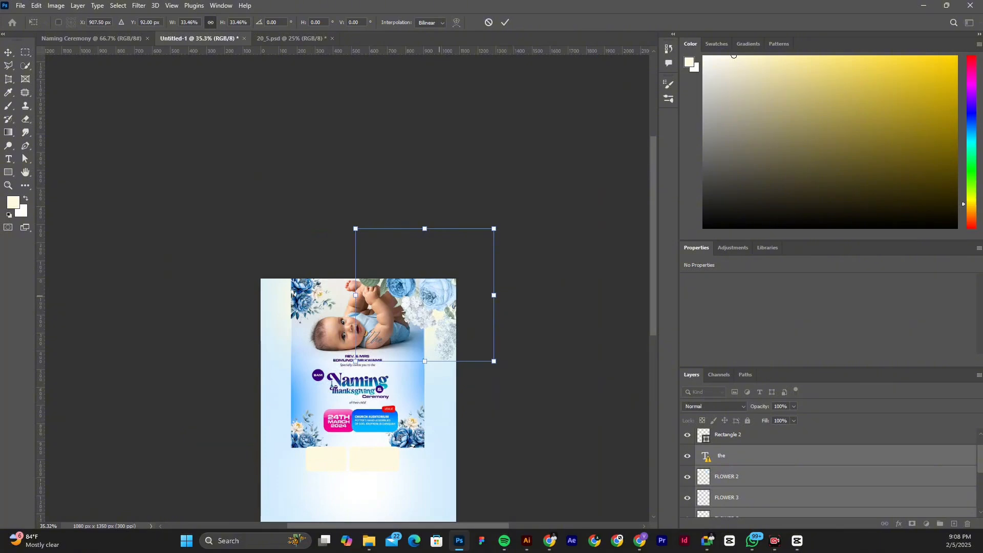
pyautogui.moveTo(444, 264); pyautogui.dragTo(440, 296)
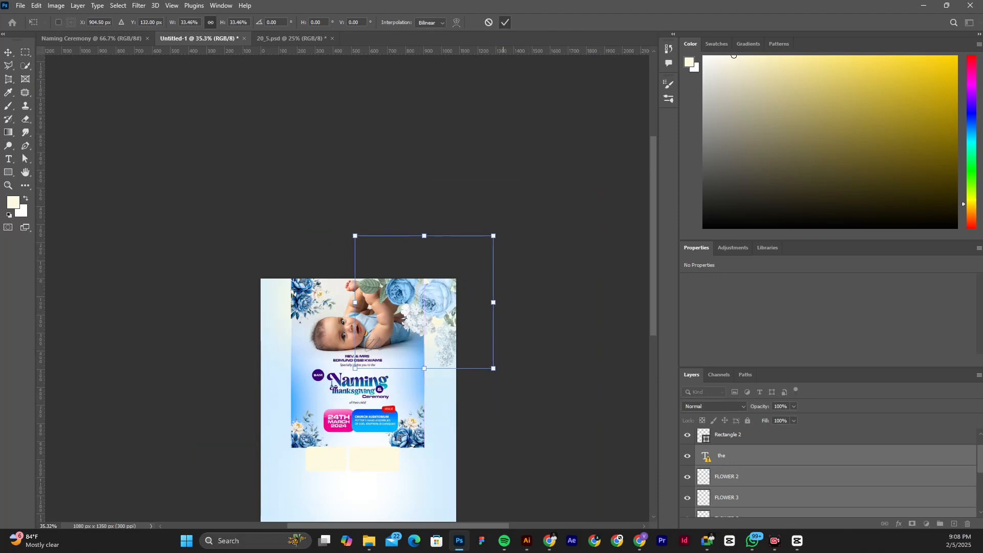
pyautogui.click(504, 22)
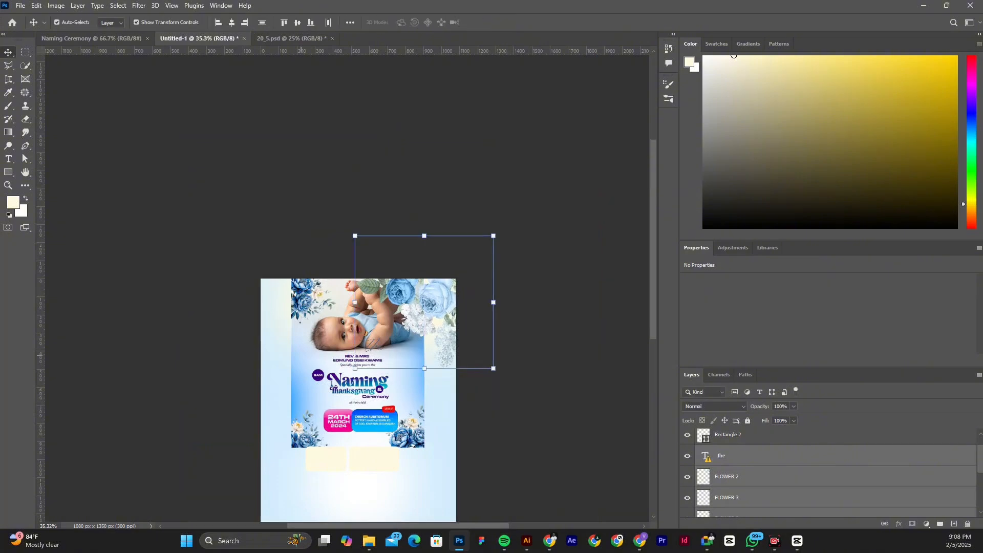
# - Hide the naming ceremony reference image on Layer 1
pyautogui.scroll(-3, 359, 318)
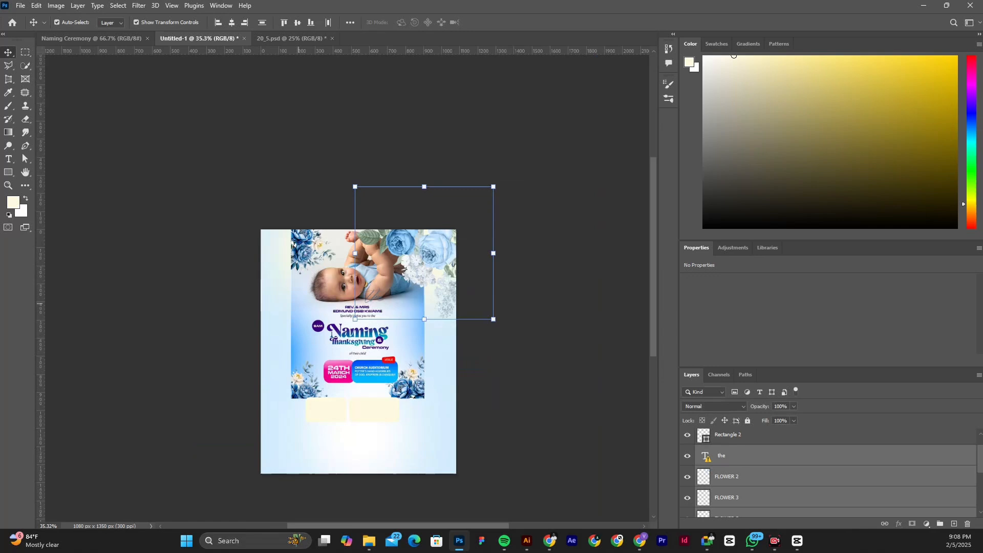
pyautogui.click(331, 334)
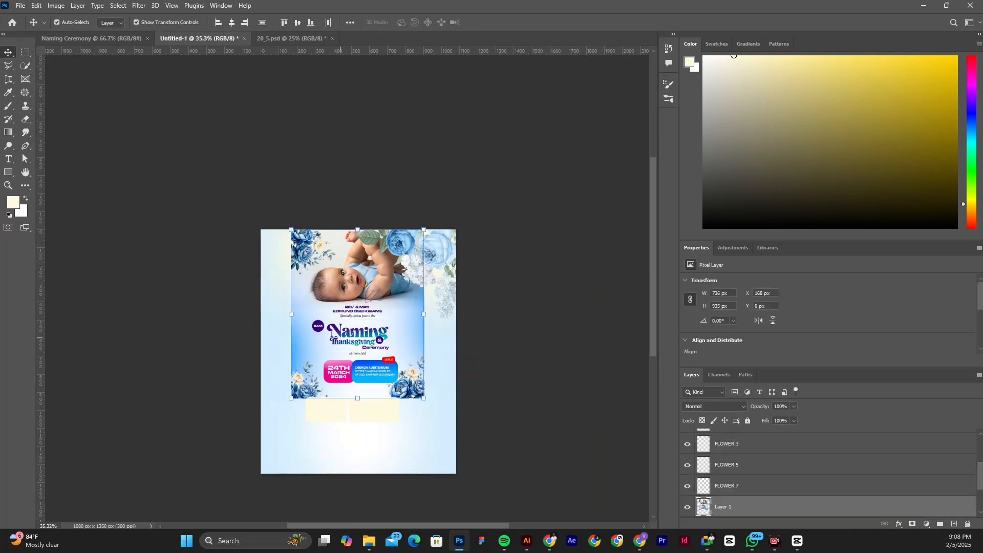
pyautogui.hotkey('ctrl', ',')
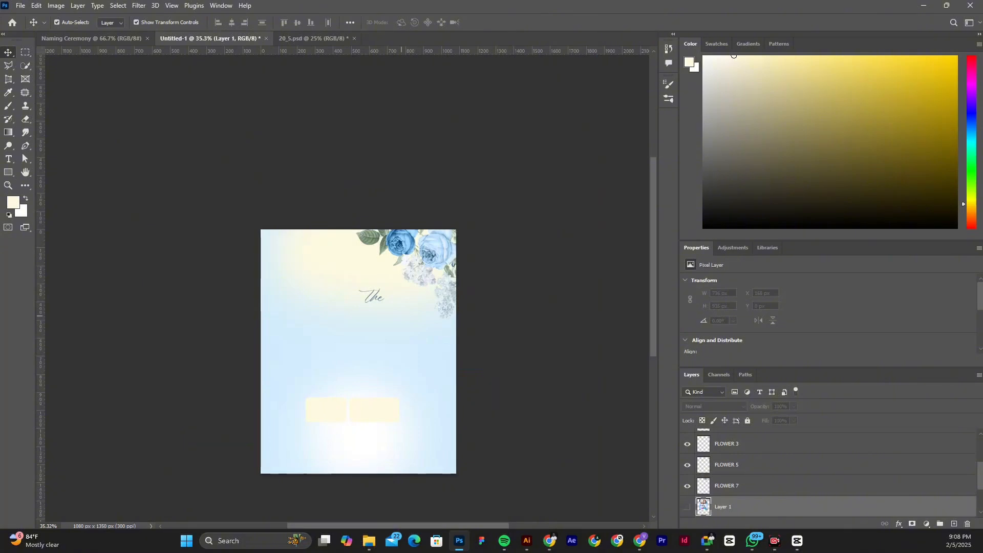
# - Move the imported script text "the" to the middle of the flyer, above the date and venue boxes
pyautogui.scroll(-1, 409, 281)
pyautogui.scroll(-3, 410, 281)
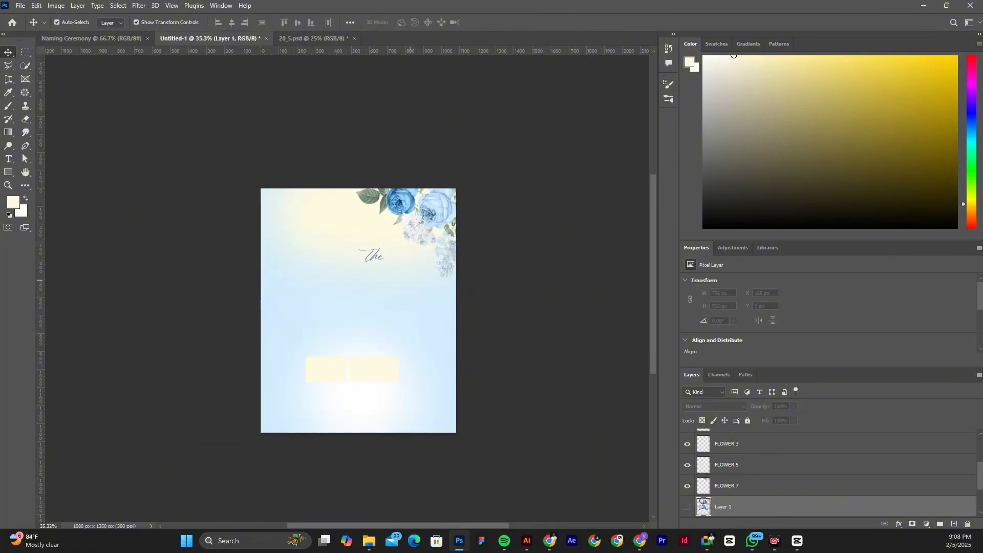
pyautogui.scroll(2, 345, 316)
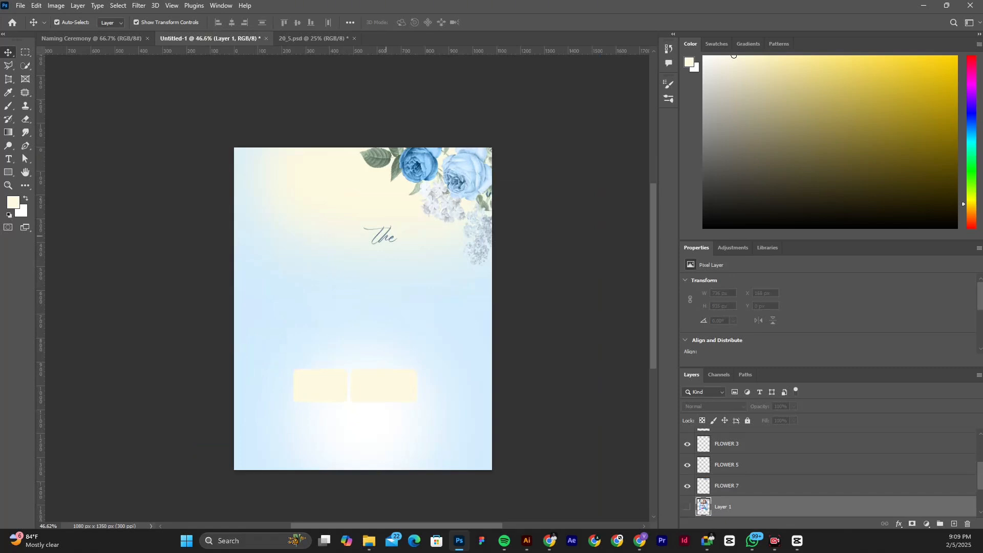
pyautogui.moveTo(386, 236); pyautogui.dragTo(353, 294)
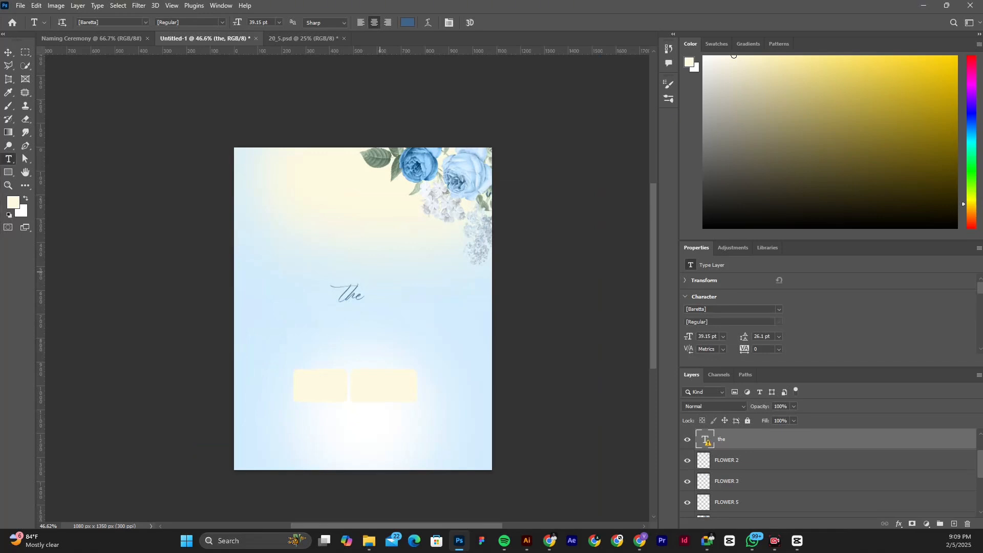
# - Replace the text layer's missing font with the default and retype its text as "Naming Ceremony" on two lines
pyautogui.click(351, 294)
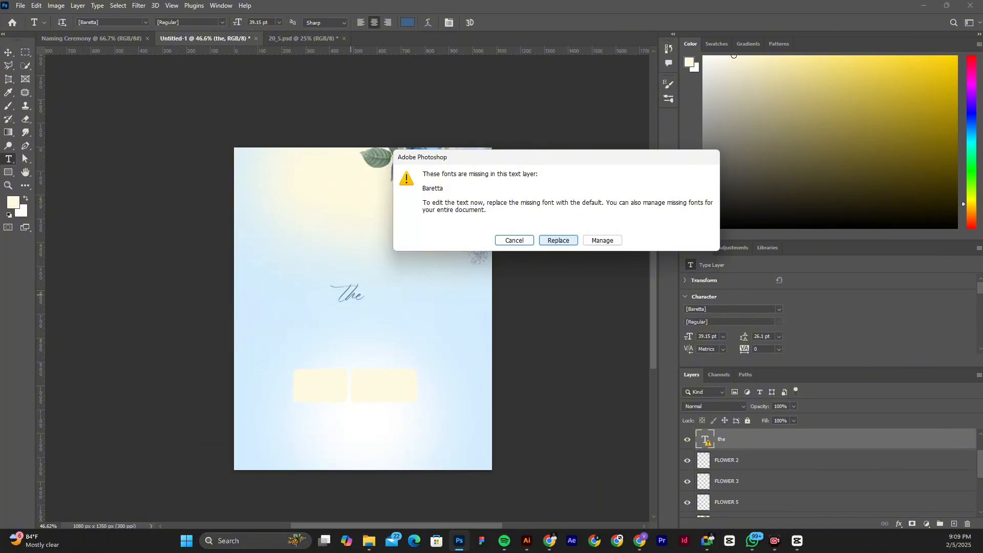
pyautogui.click(558, 240)
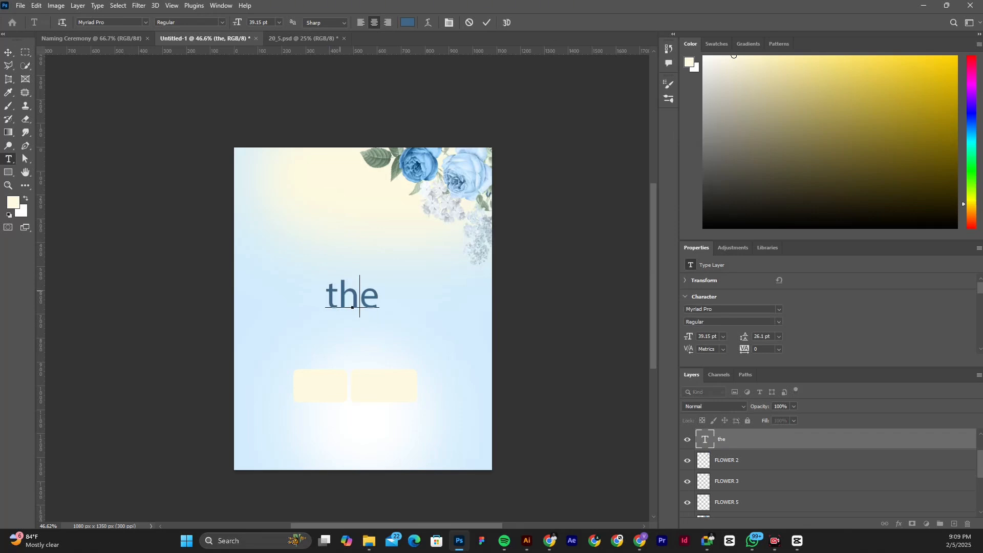
pyautogui.hotkey('ctrl', 'a')
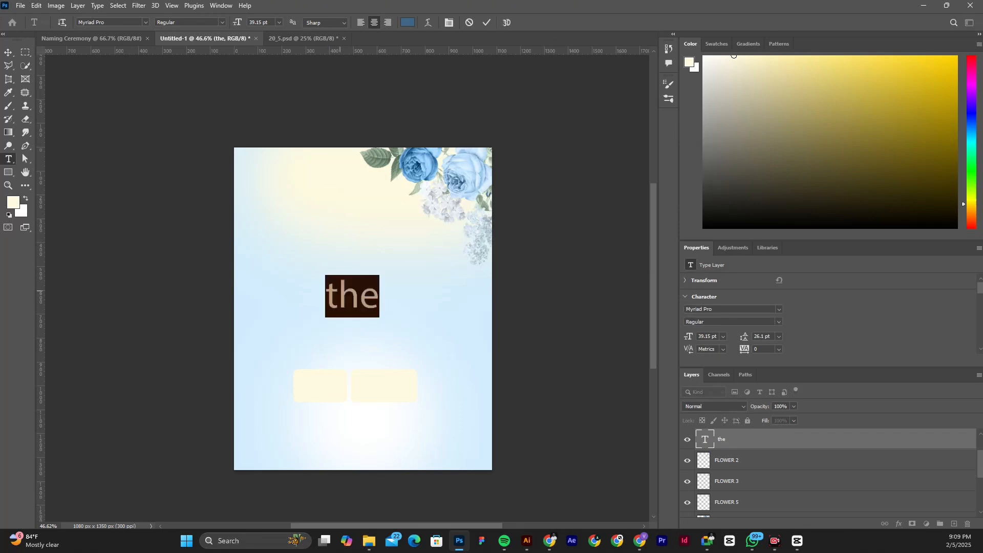
pyautogui.click(374, 296)
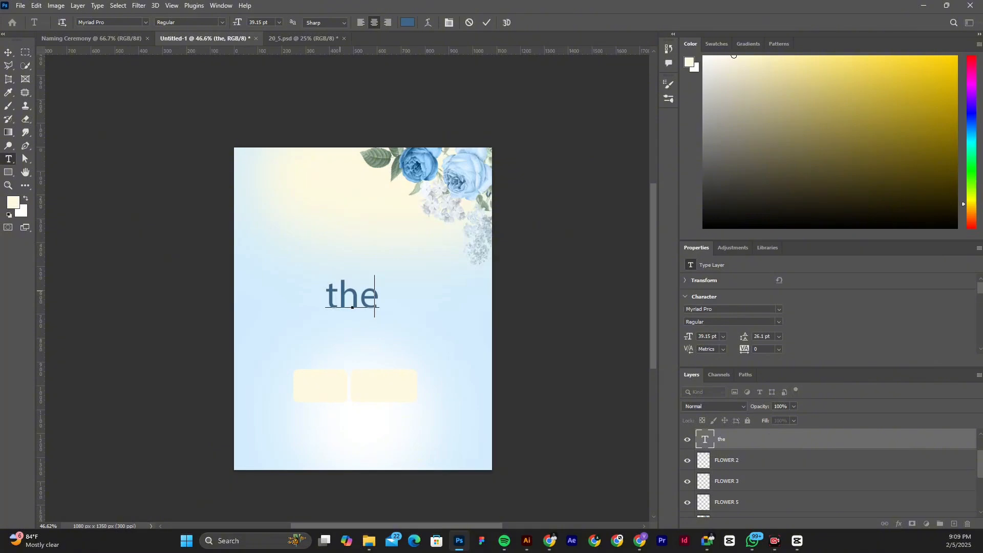
pyautogui.write('Na')
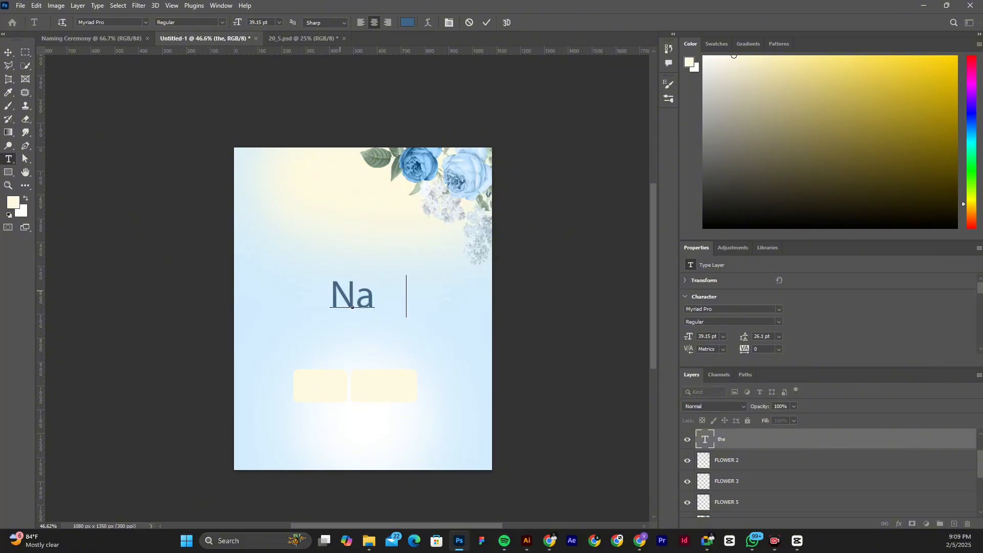
pyautogui.write('min')
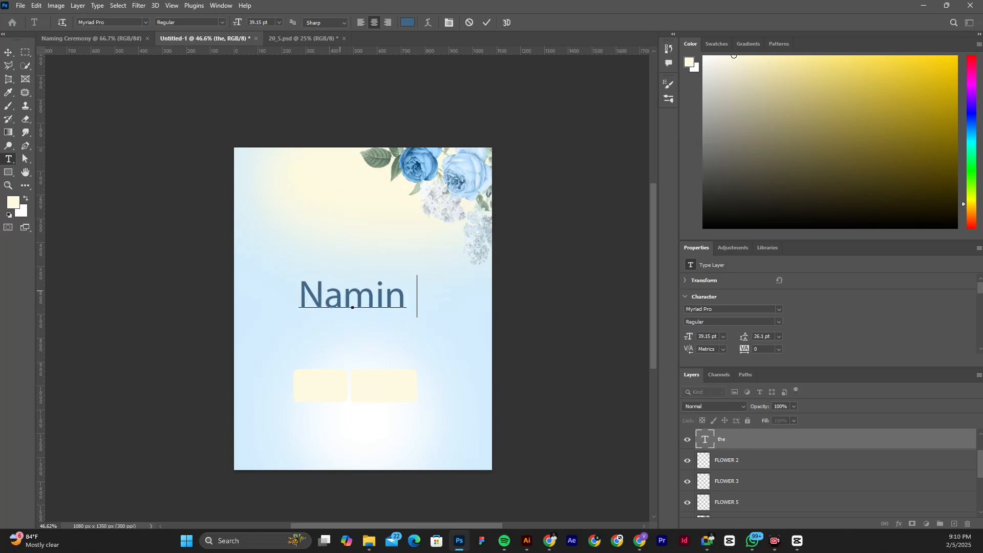
pyautogui.write('g Ceremony')
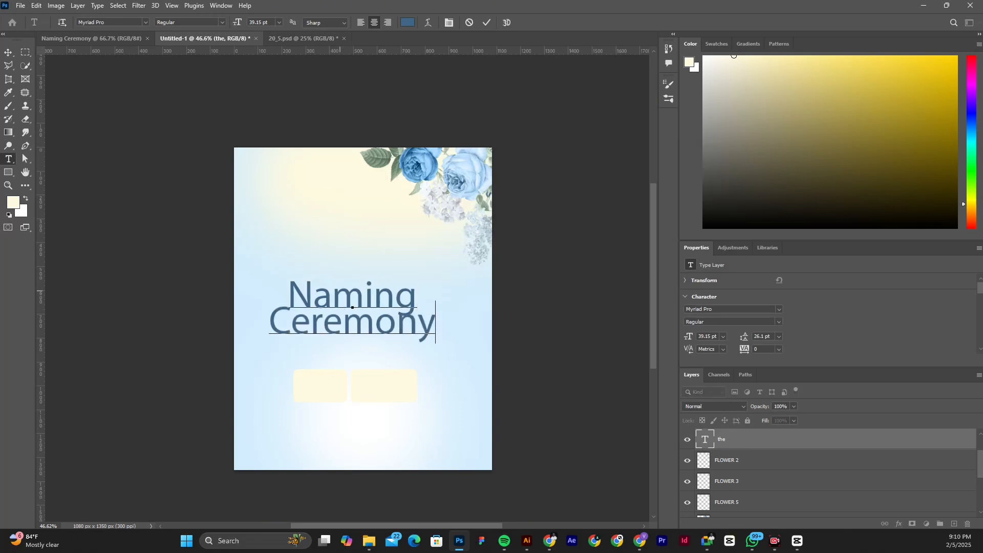
# - Set the whole Naming Ceremony text in the Galins Regular font and commit the edit
pyautogui.press('ctrl')
pyautogui.hotkey('ctrl', 'a')
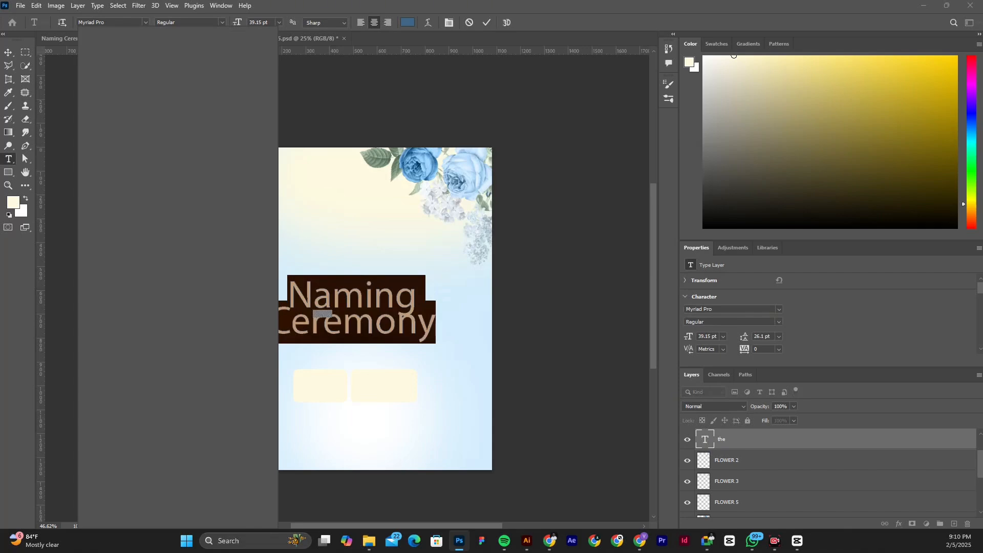
pyautogui.press('Up')
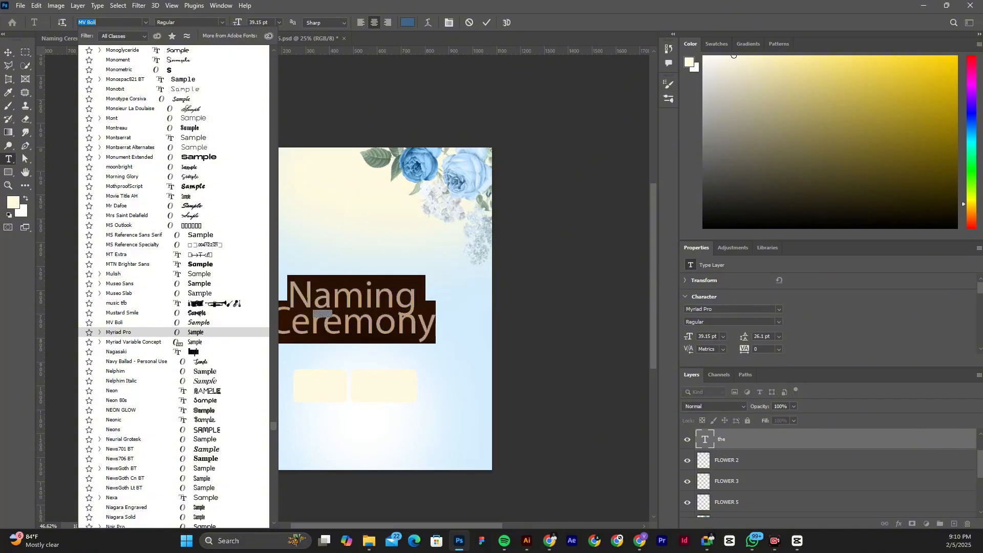
pyautogui.write('galins')
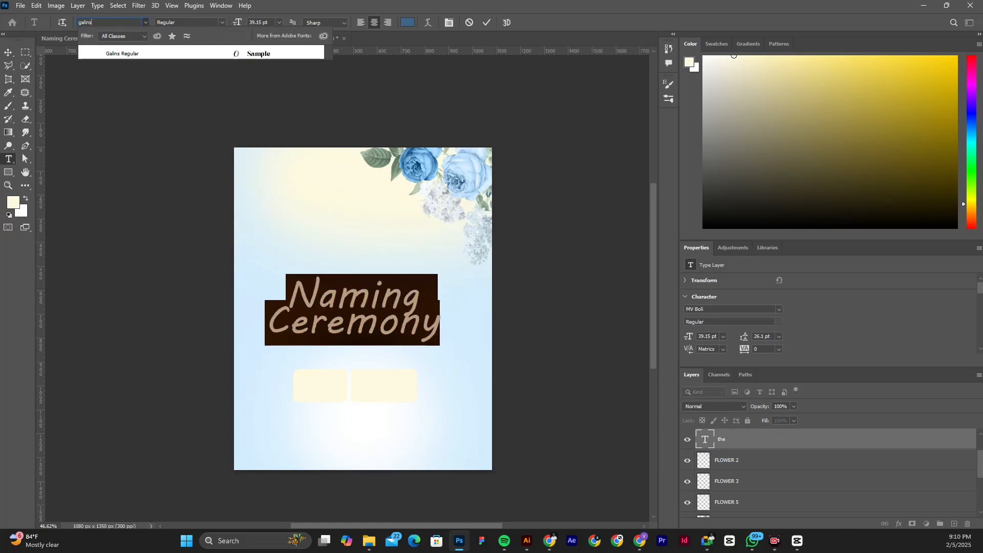
pyautogui.press('Return')
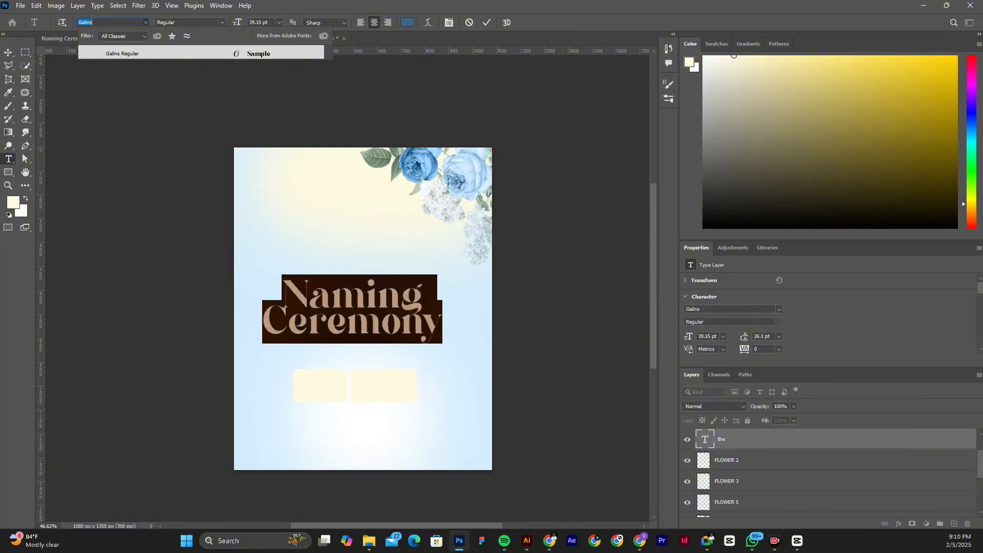
pyautogui.press('Return')
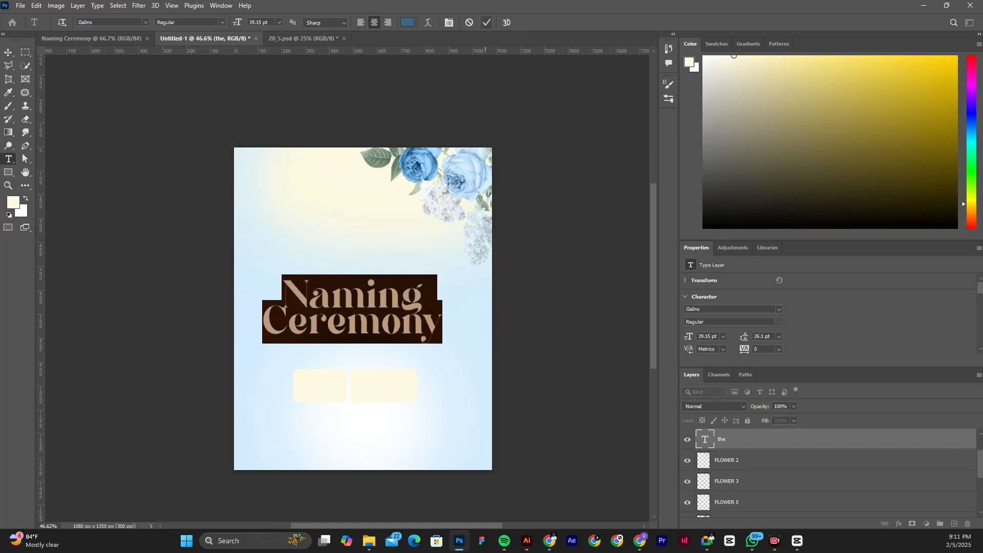
pyautogui.click(486, 22)
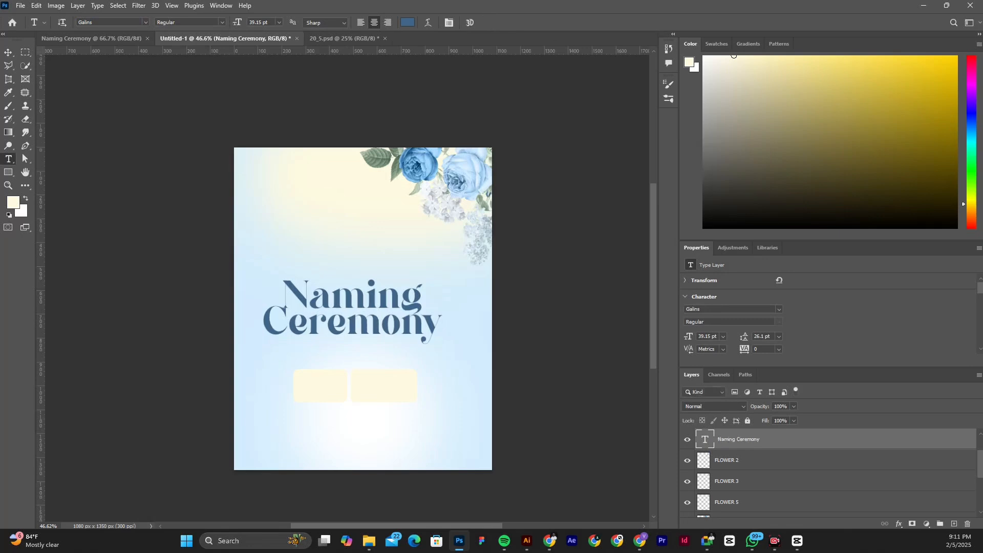
# - Set the Naming Ceremony title's leading to Auto and its tracking to -50
pyautogui.press('v')
pyautogui.scroll(-2, 351, 291)
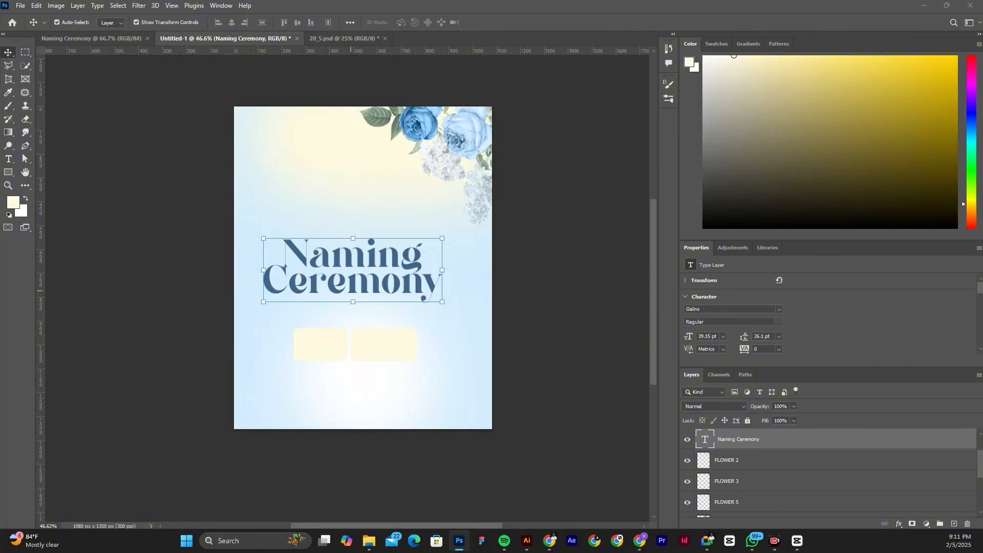
pyautogui.keyDown('alt'); pyautogui.scroll(4, 351, 291); pyautogui.keyUp('alt')
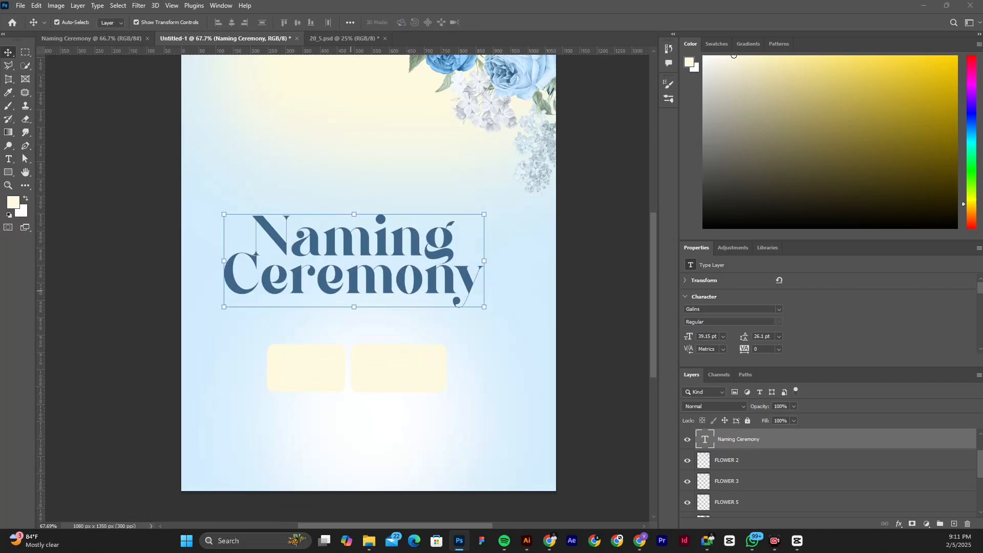
pyautogui.click(779, 336)
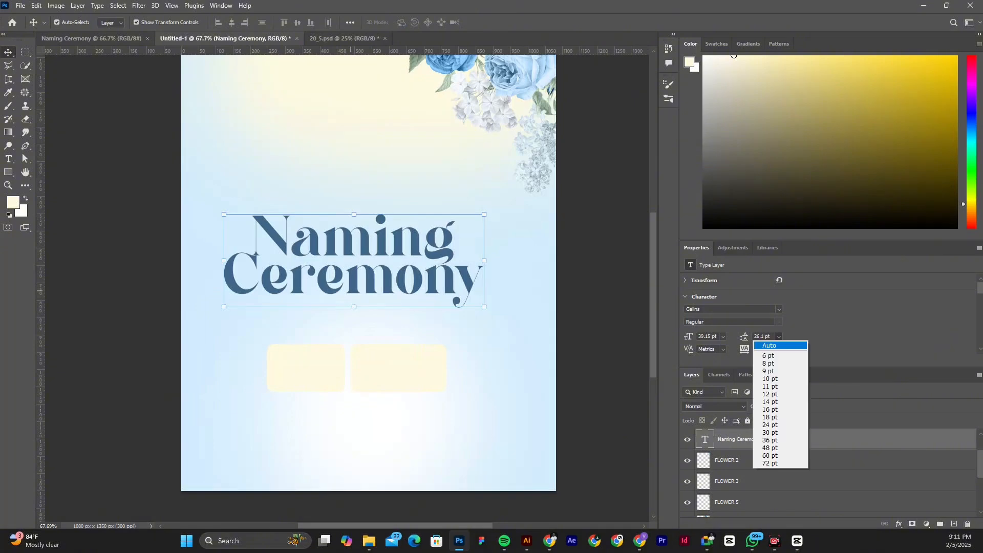
pyautogui.click(770, 346)
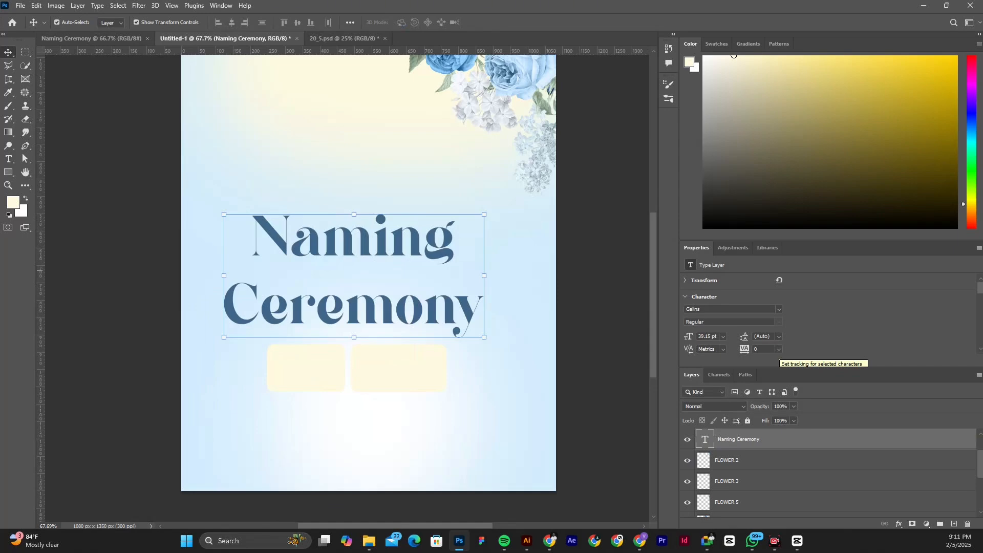
pyautogui.click(764, 372)
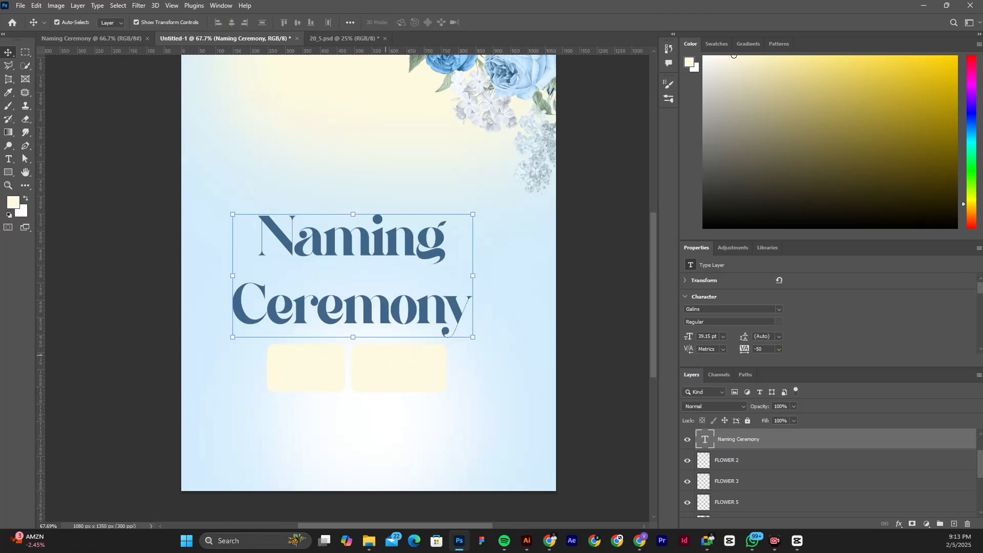
# - Try an 8 pt leading on the Naming Ceremony title and raise it in steps to 15 pt
pyautogui.click(762, 336)
pyautogui.click(762, 336)
pyautogui.click(762, 336)
pyautogui.click(765, 337)
pyautogui.click(779, 336)
pyautogui.click(764, 362)
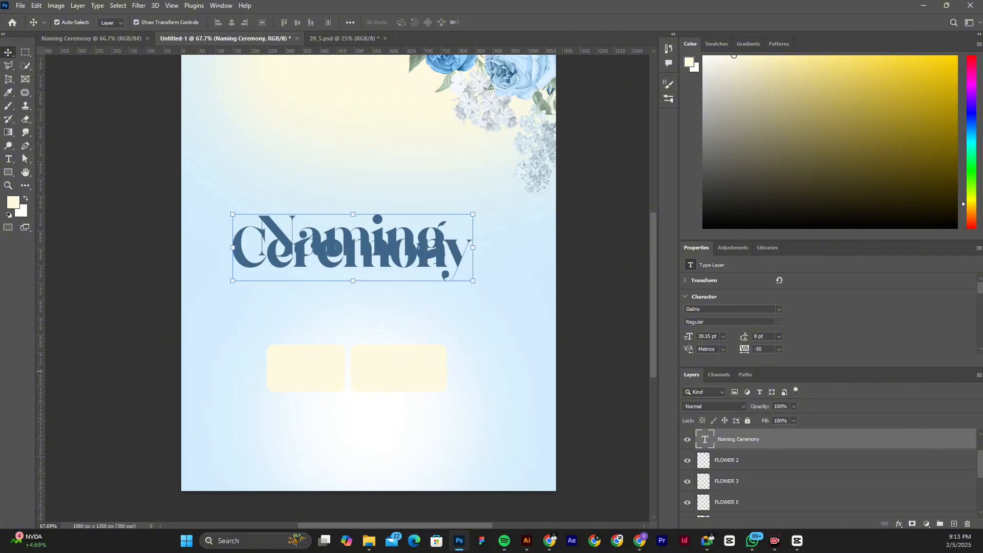
pyautogui.press('Up')
pyautogui.press('Up')
pyautogui.press('Up')
pyautogui.press('Up')
pyautogui.press('Up')
pyautogui.press('Up')
pyautogui.press('Up')
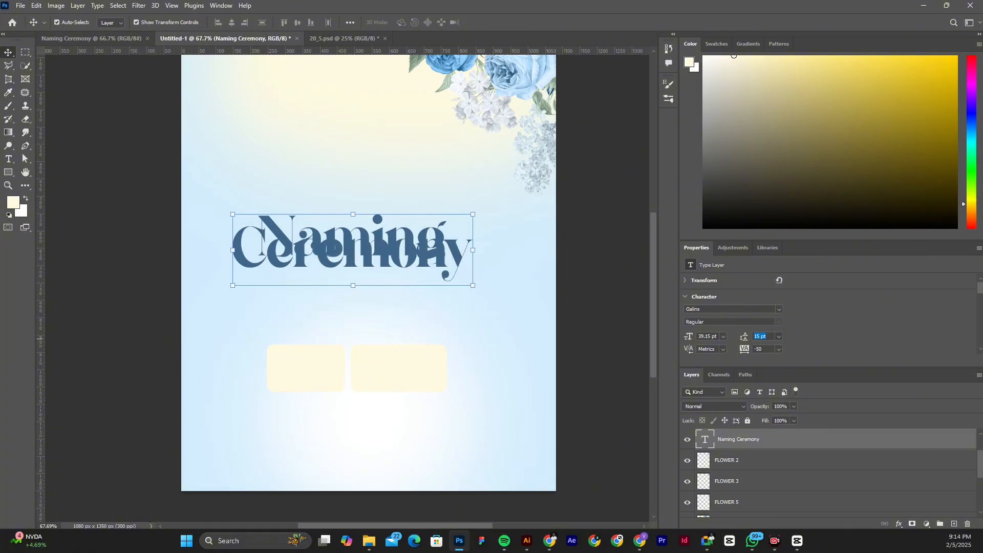
# - Try leadings of 30 pt and 33 pt on the Naming Ceremony title and settle on 28 pt
pyautogui.write('30')
pyautogui.press('Return')
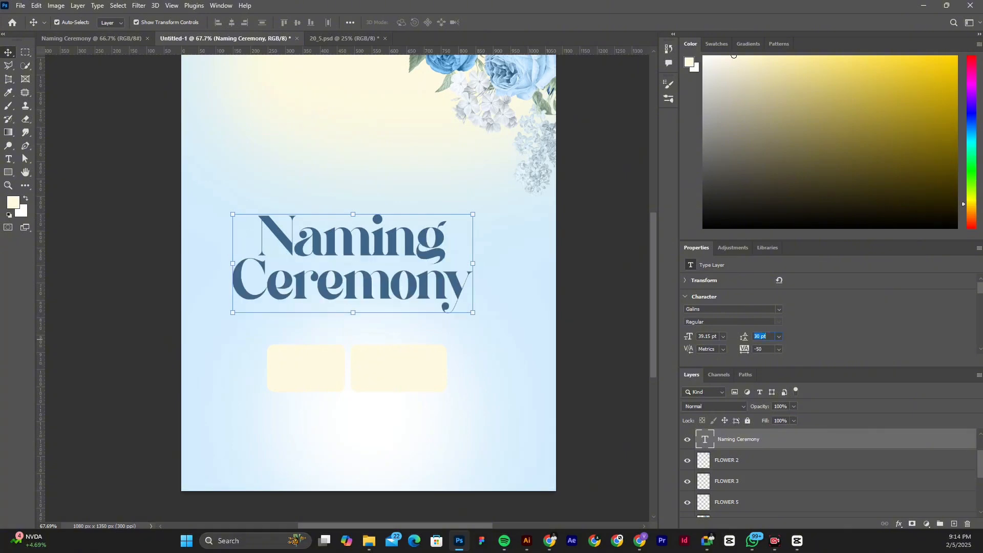
pyautogui.write('33')
pyautogui.press('Return')
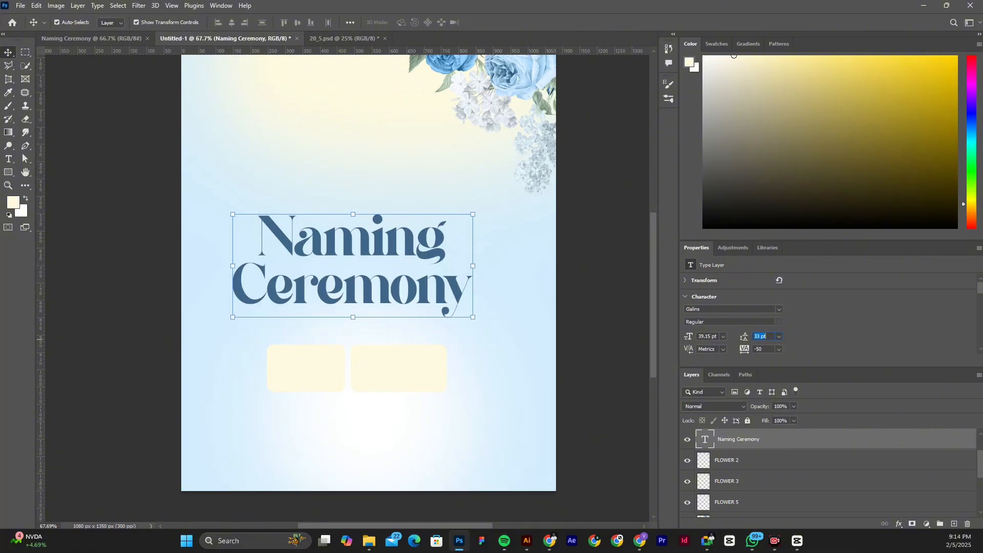
pyautogui.write('28')
pyautogui.press('Return')
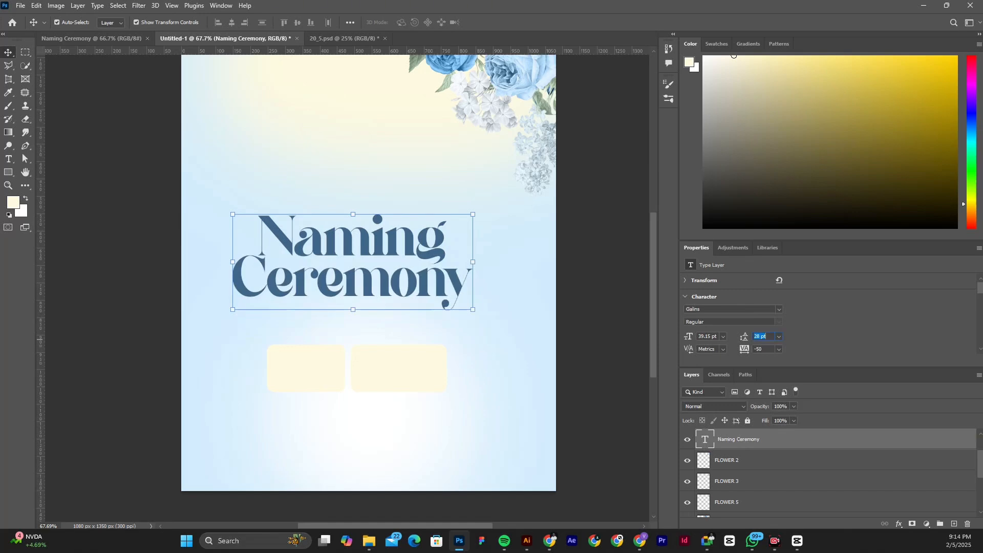
# - Center the Naming Ceremony title above the date and venue boxes and show the reference image on Layer 1
pyautogui.press('Return')
pyautogui.moveTo(377, 247); pyautogui.dragTo(402, 230)
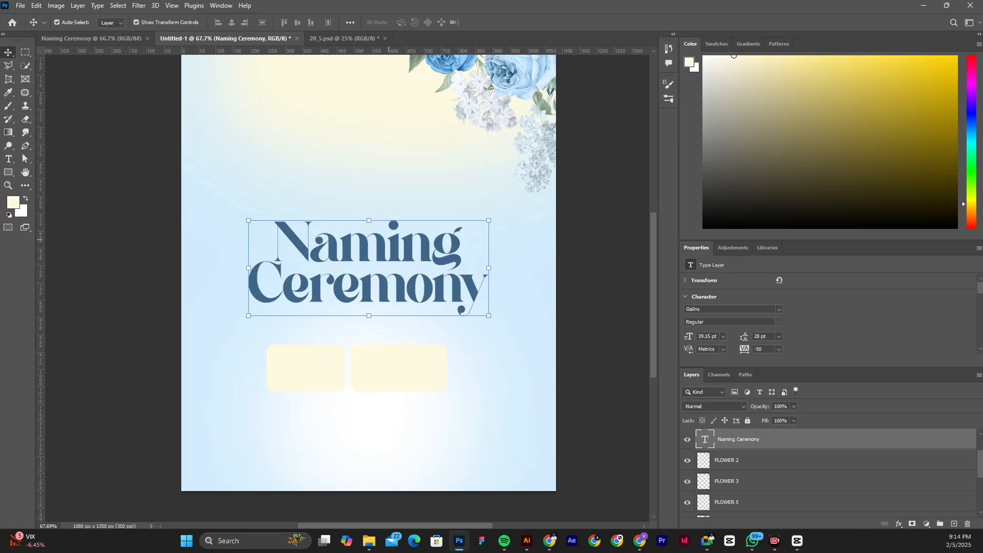
pyautogui.scroll(-3, 830, 471)
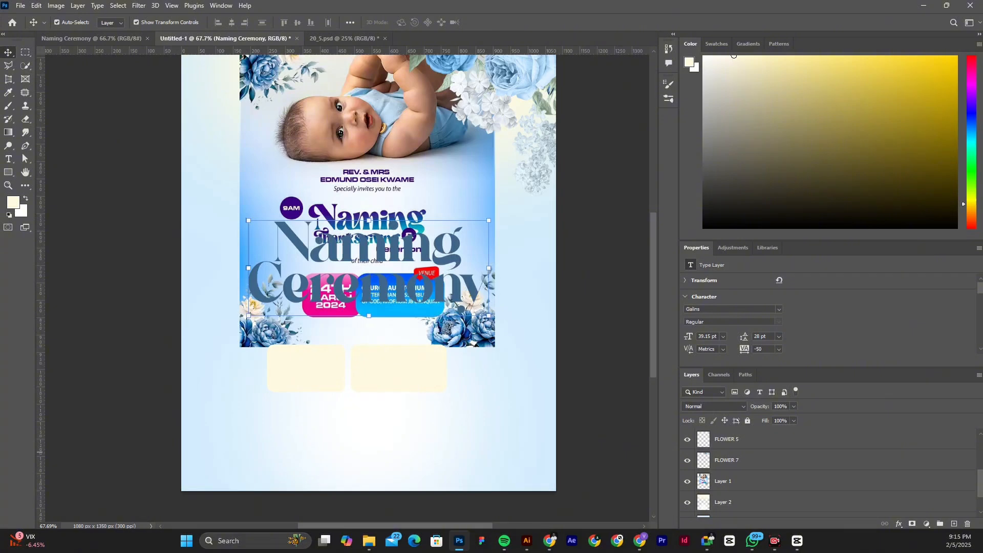
# - Switch to Freepik in the browser, search PSD files for "Baby crib" and open the preview of the white starry crib
pyautogui.moveTo(640, 541)
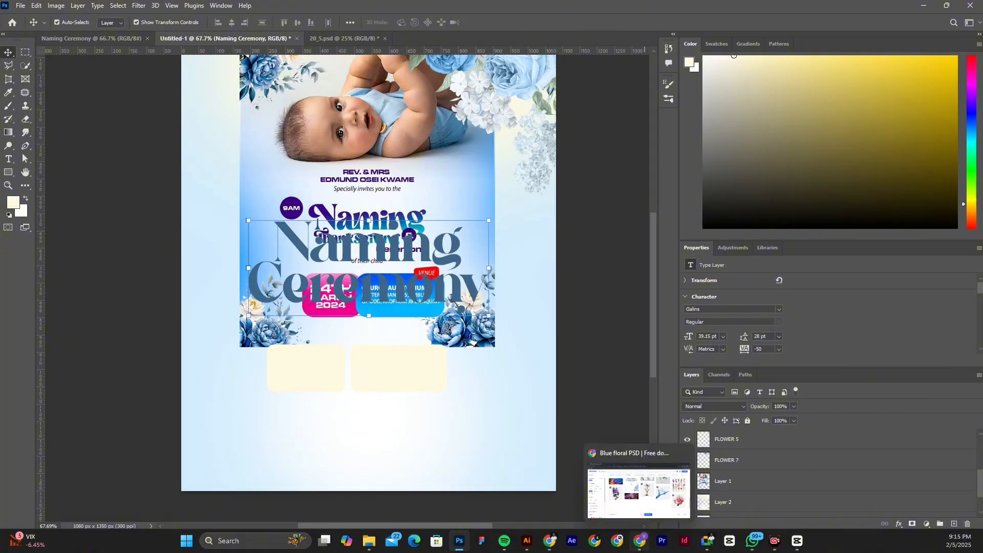
pyautogui.click(638, 490)
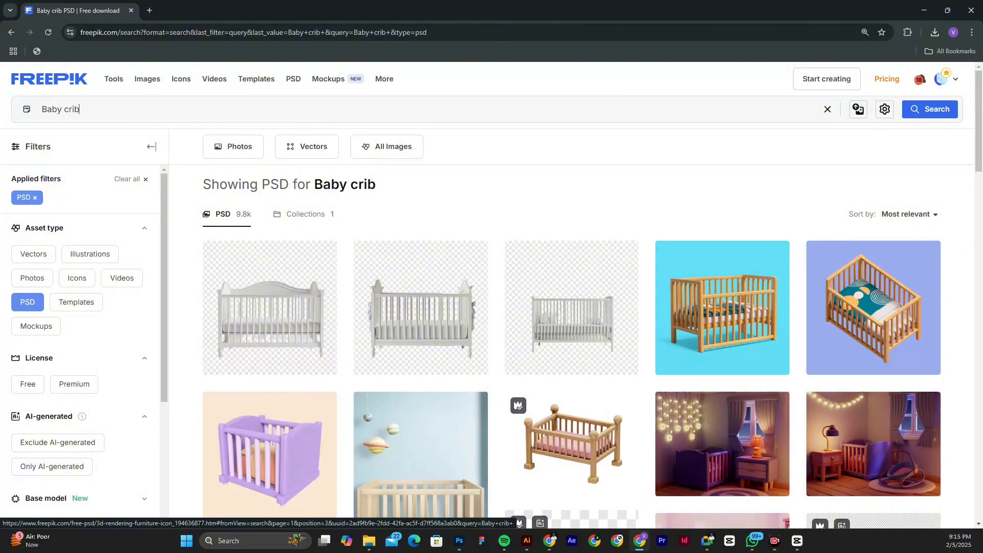
pyautogui.scroll(-8, 722, 276)
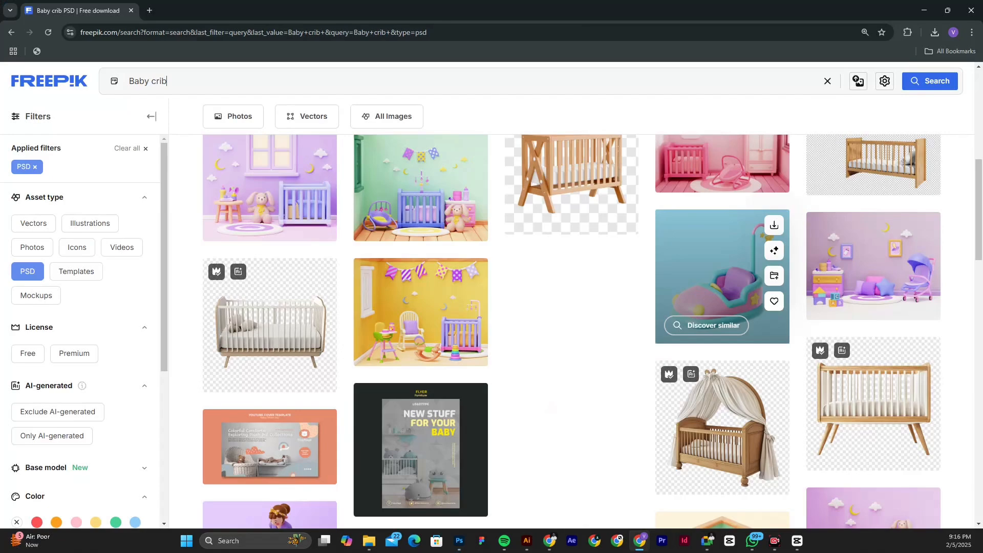
pyautogui.scroll(-4, 722, 327)
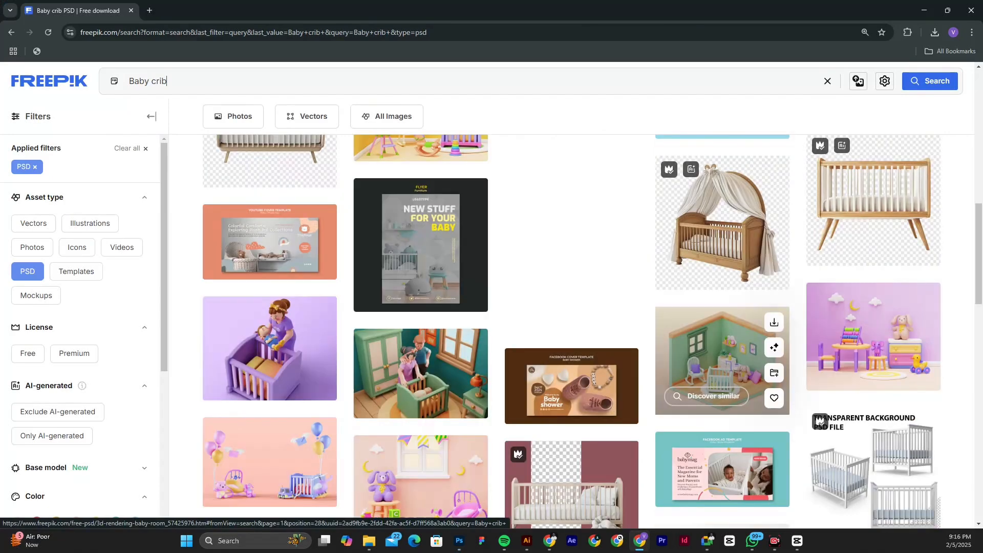
pyautogui.scroll(-4, 722, 328)
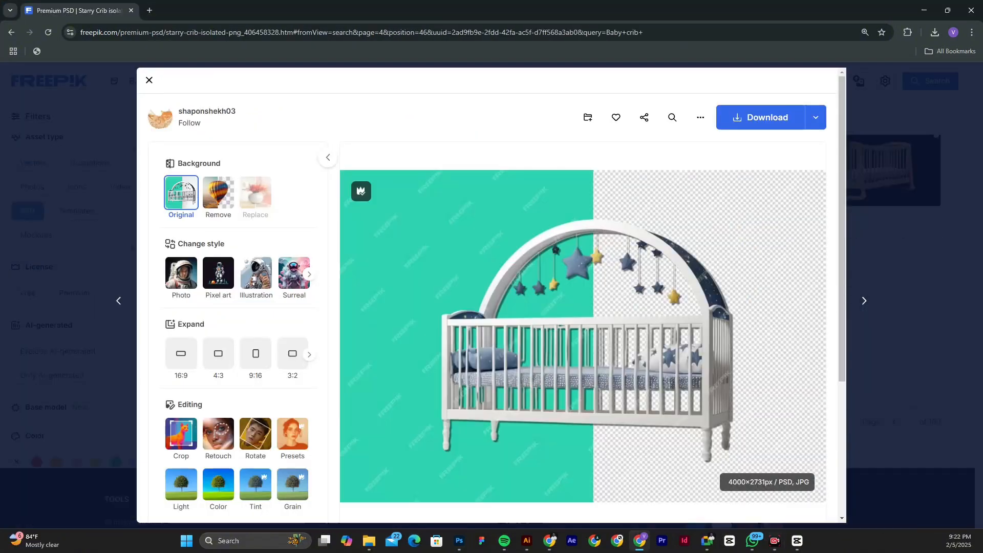
pyautogui.scroll(-1, 582, 328)
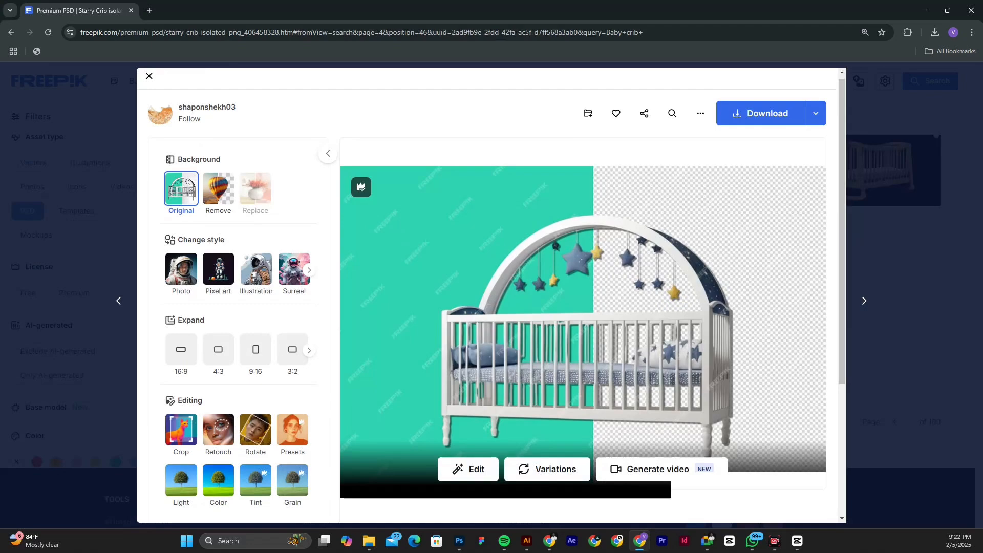
pyautogui.scroll(-2, 582, 328)
pyautogui.scroll(2, 582, 328)
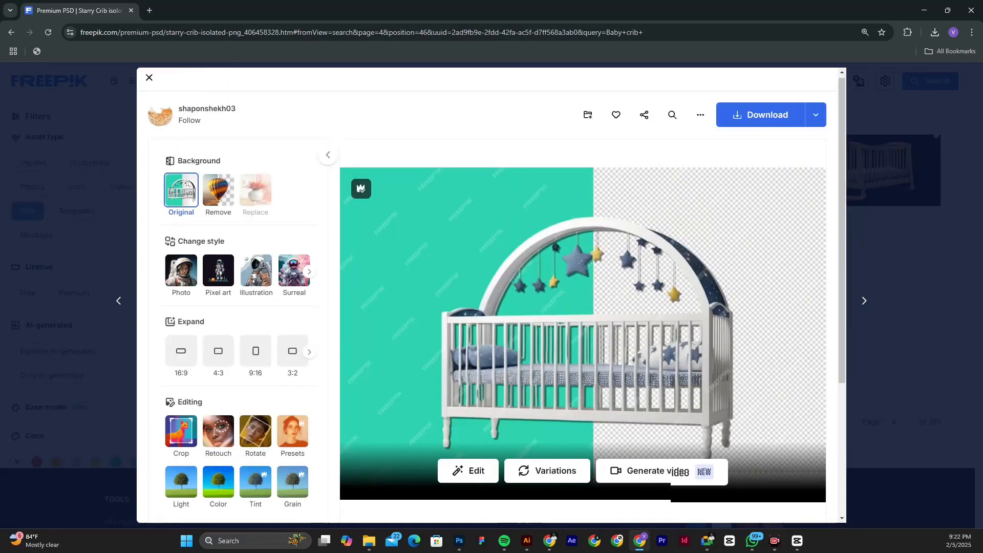
# - Download the white starry crib PSD from Freepik, switch to Photoshop and copy the crib layer into the Untitled-1 flyer document
pyautogui.scroll(1, 583, 327)
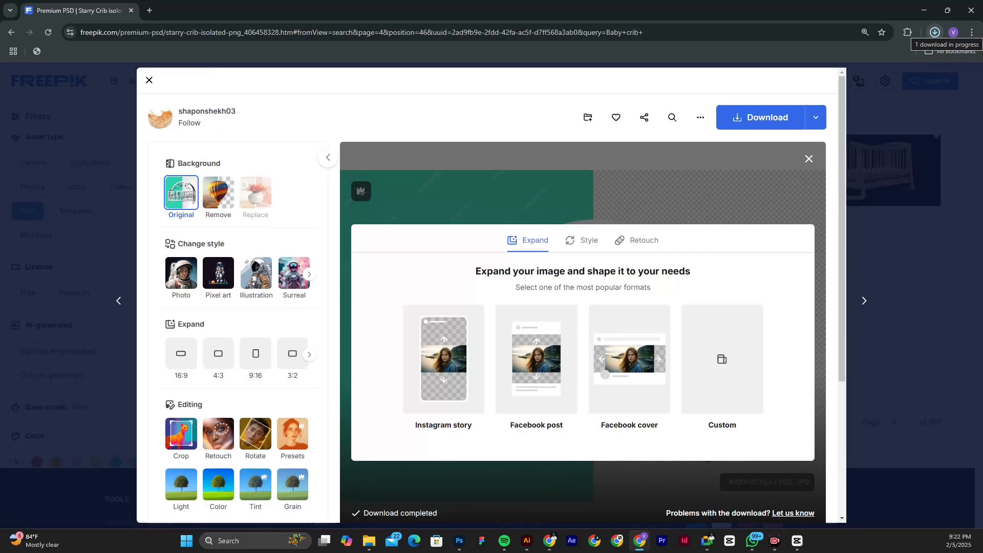
pyautogui.click(935, 31)
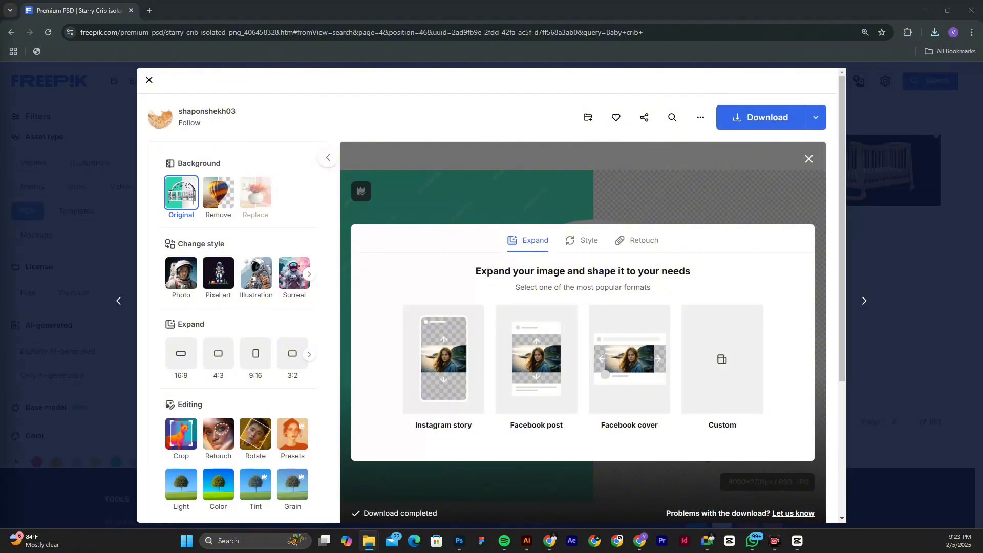
pyautogui.hotkey('alt', 'Tab')
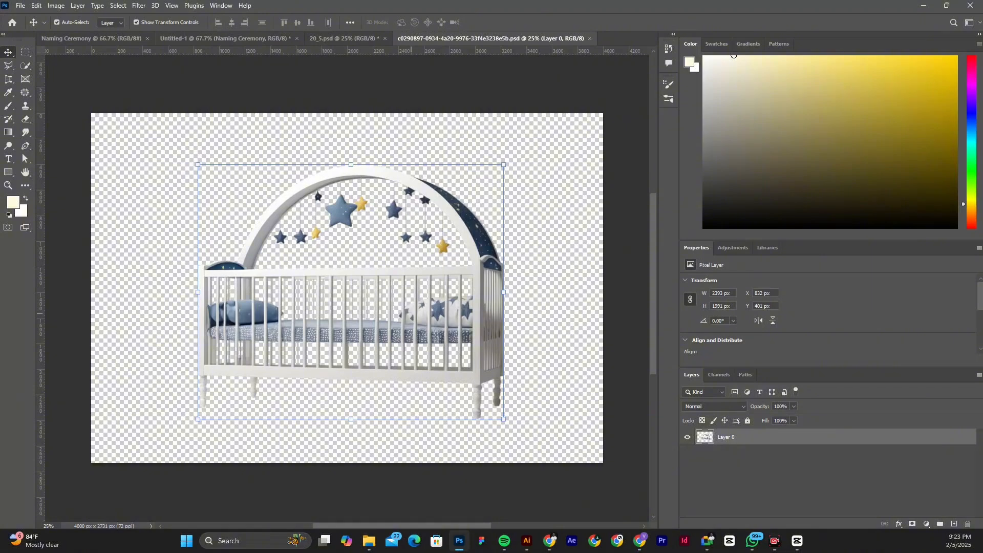
pyautogui.moveTo(389, 335); pyautogui.dragTo(261, 93)
pyautogui.moveTo(409, 185); pyautogui.dragTo(414, 194)
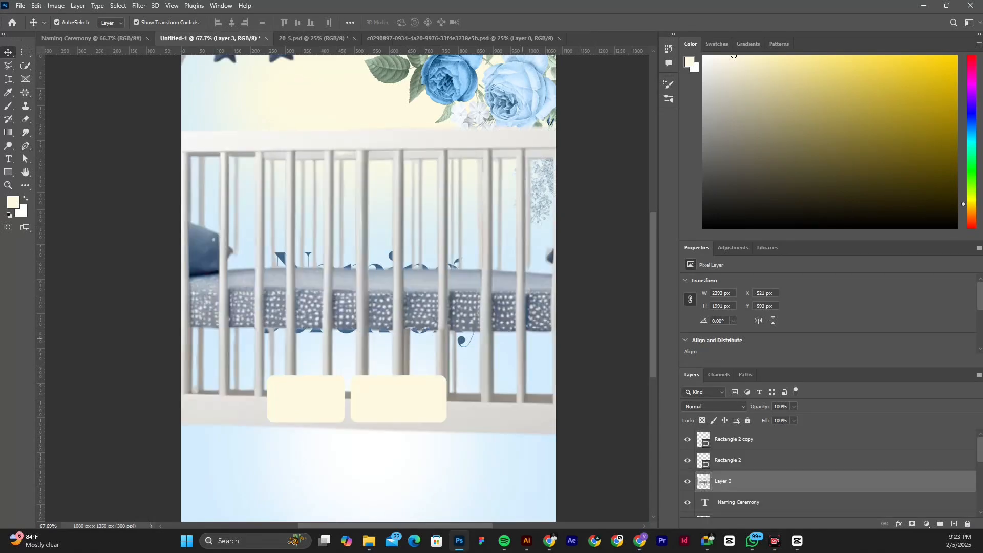
# - Scale the crib to 17.38%, center it horizontally above the Naming Ceremony title and nudge it down 10 px toward the title
pyautogui.scroll(-8, 422, 266)
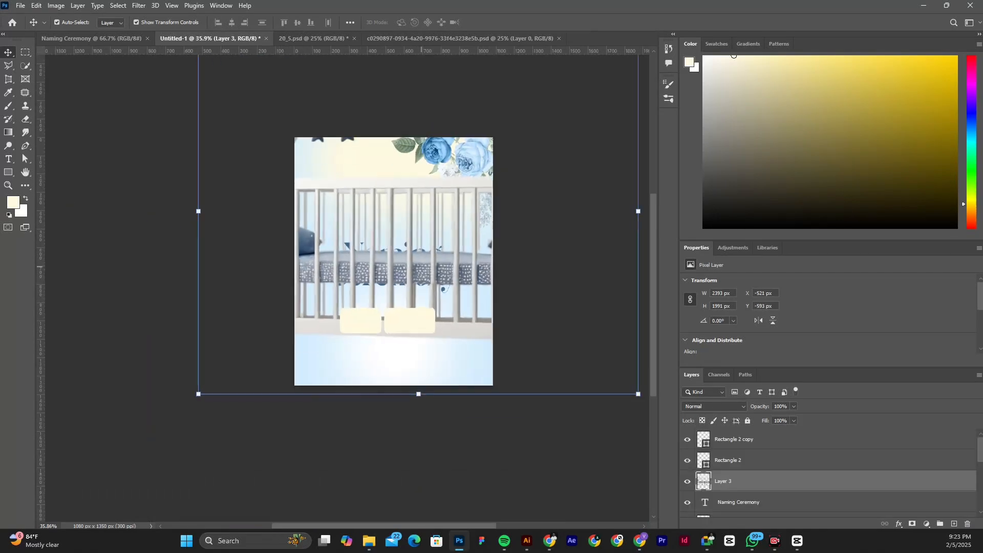
pyautogui.scroll(-3, 422, 266)
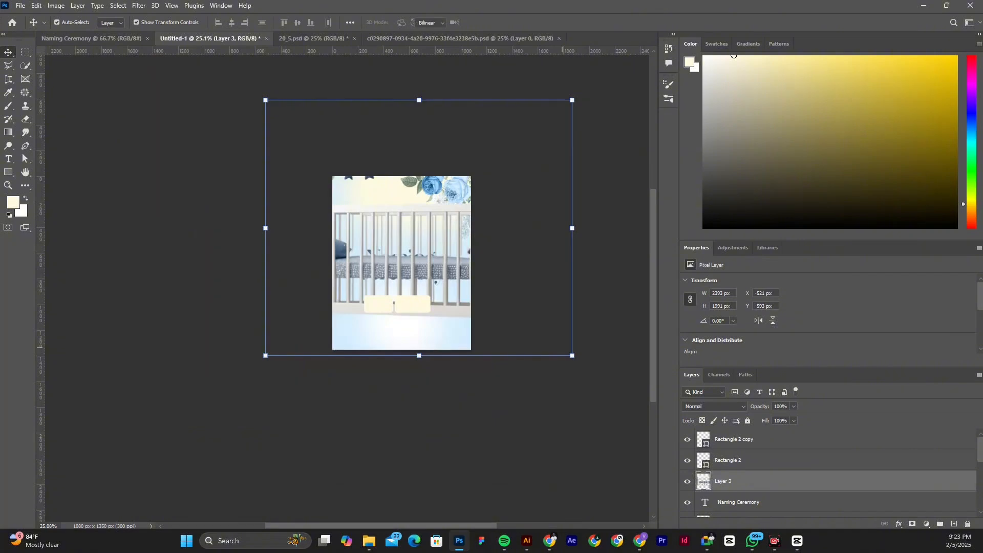
pyautogui.hotkey('ctrl', 't')
pyautogui.moveTo(572, 356); pyautogui.dragTo(444, 249)
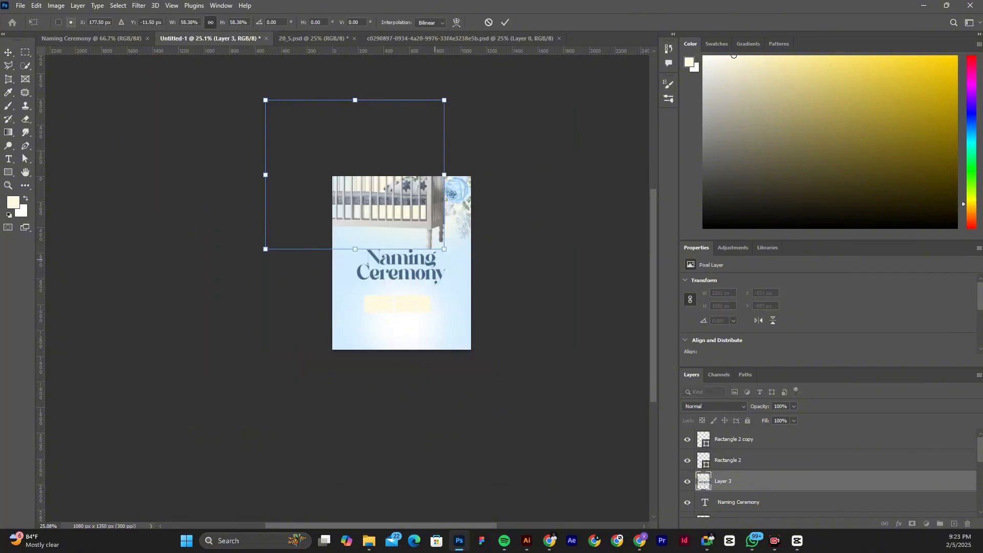
pyautogui.moveTo(265, 100); pyautogui.dragTo(385, 200)
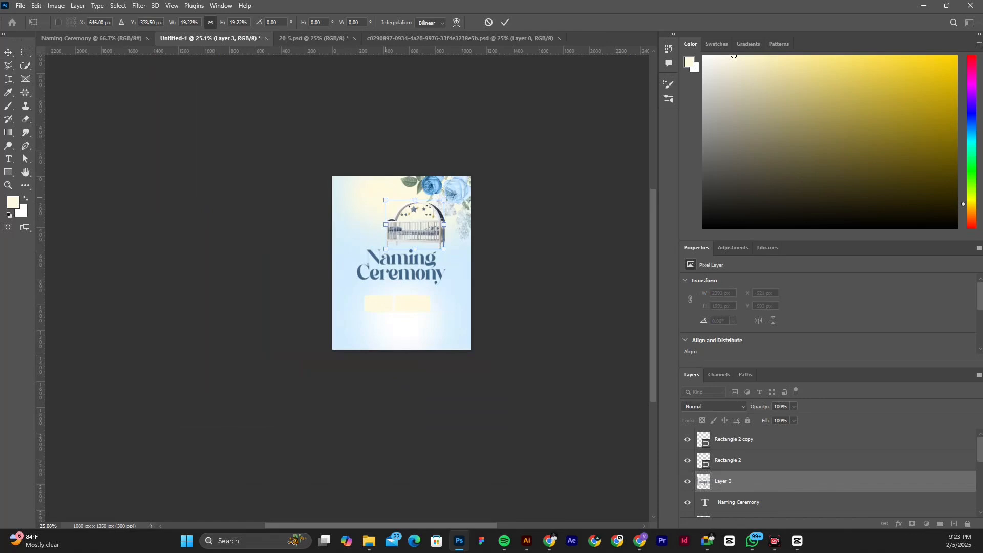
pyautogui.moveTo(436, 228); pyautogui.dragTo(405, 227)
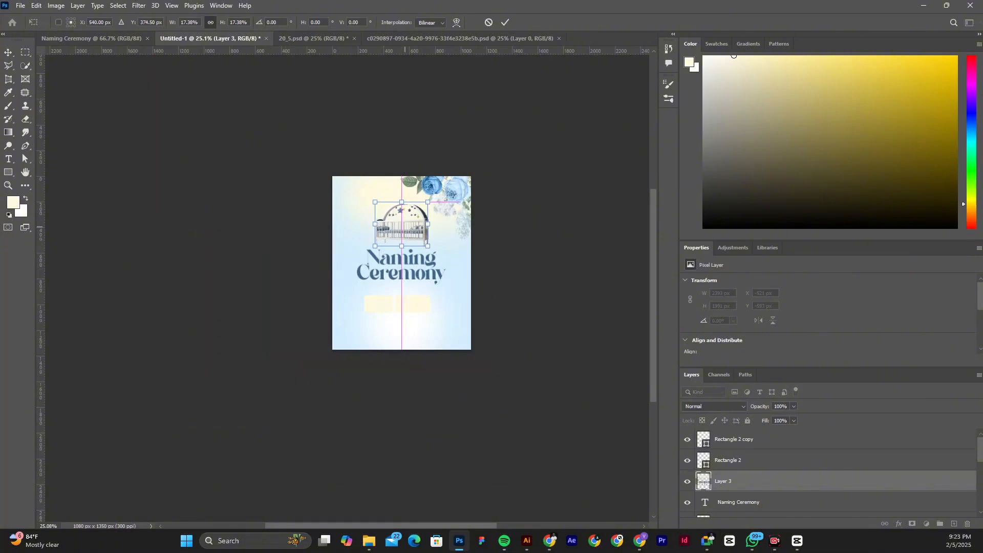
pyautogui.click(506, 22)
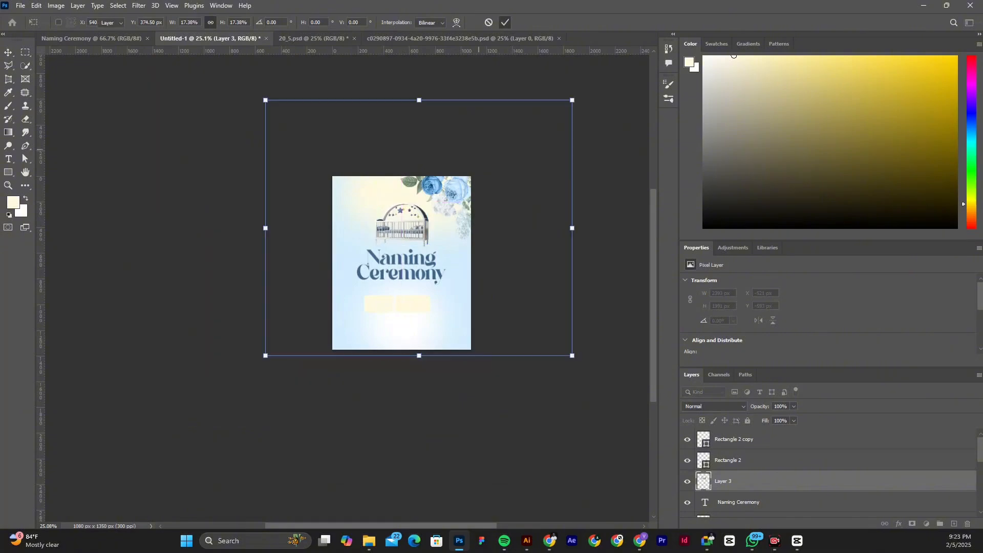
pyautogui.hotkey('ctrl', '0')
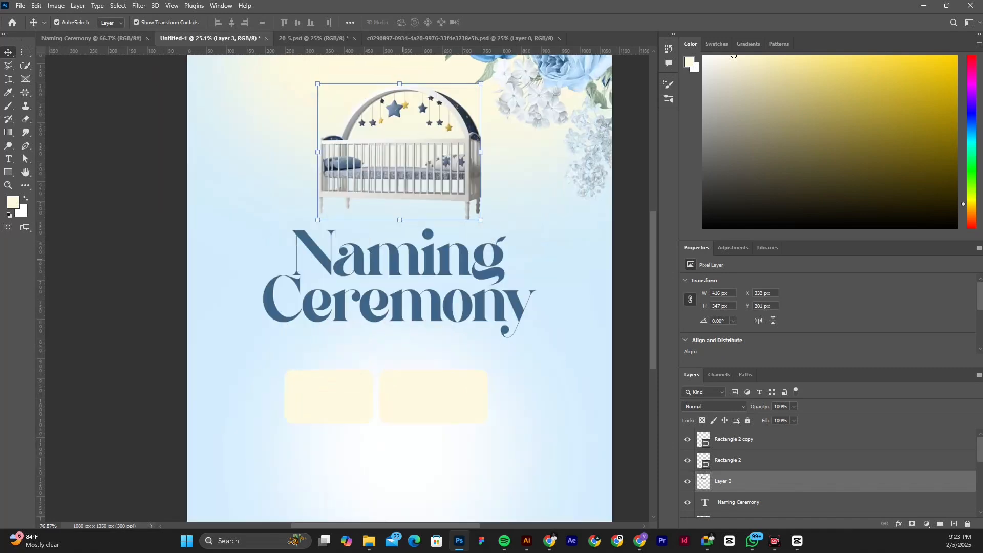
pyautogui.hotkey('shift', 'Down')
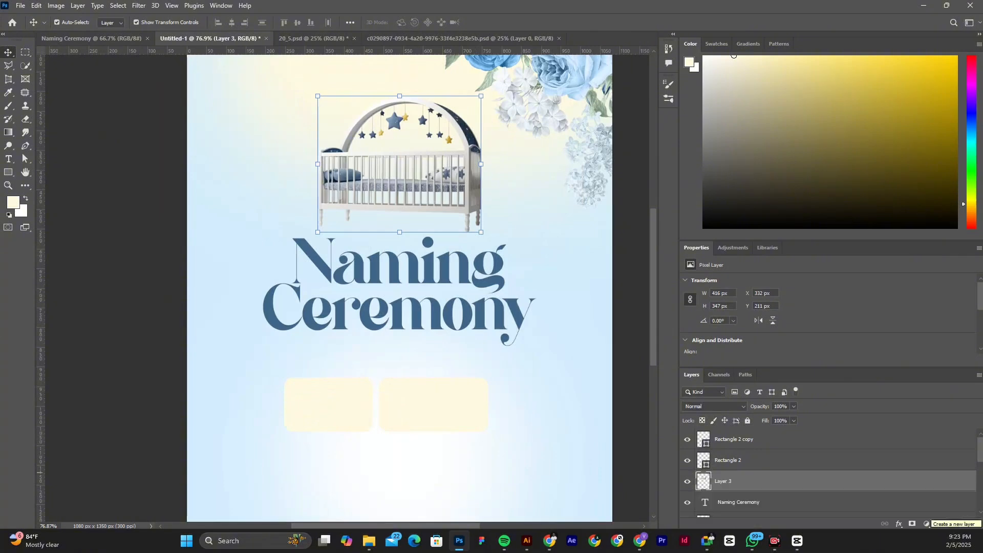
# - Add a new layer above the crib and set up a 100 px Soft Round brush with 0% hardness and a flattened, horizontal tip
pyautogui.click(954, 523)
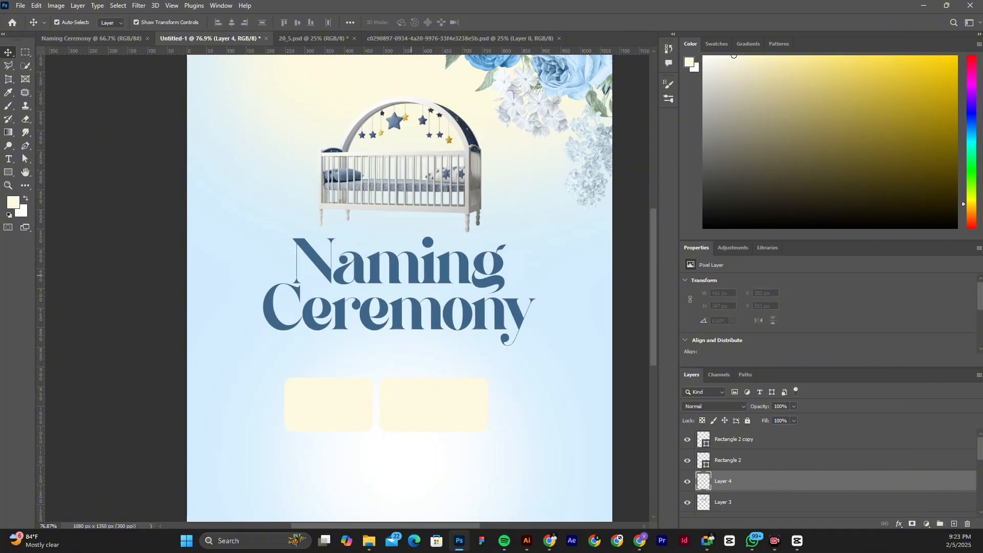
pyautogui.press('b')
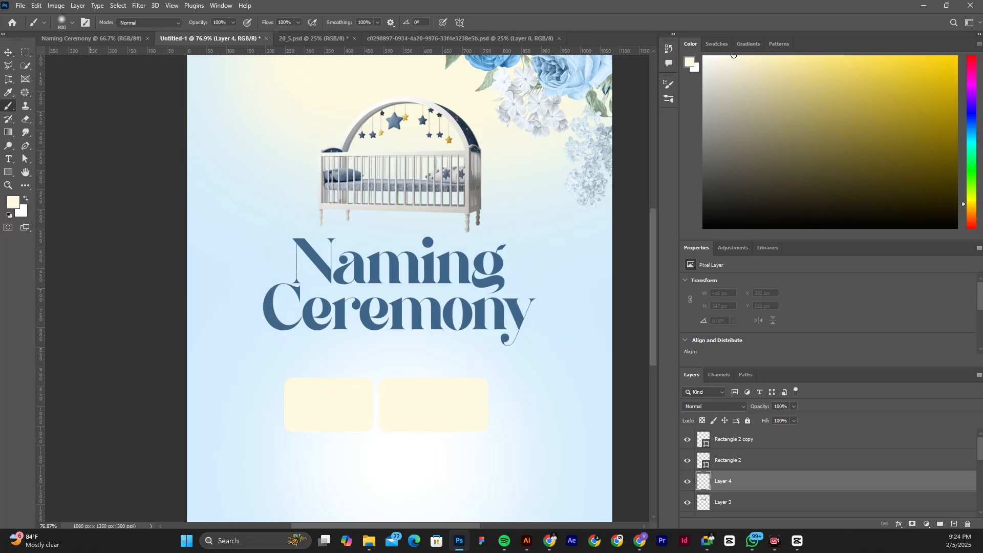
pyautogui.press('[')
pyautogui.press('[')
pyautogui.press('[')
pyautogui.press('[')
pyautogui.press('[')
pyautogui.click(71, 22)
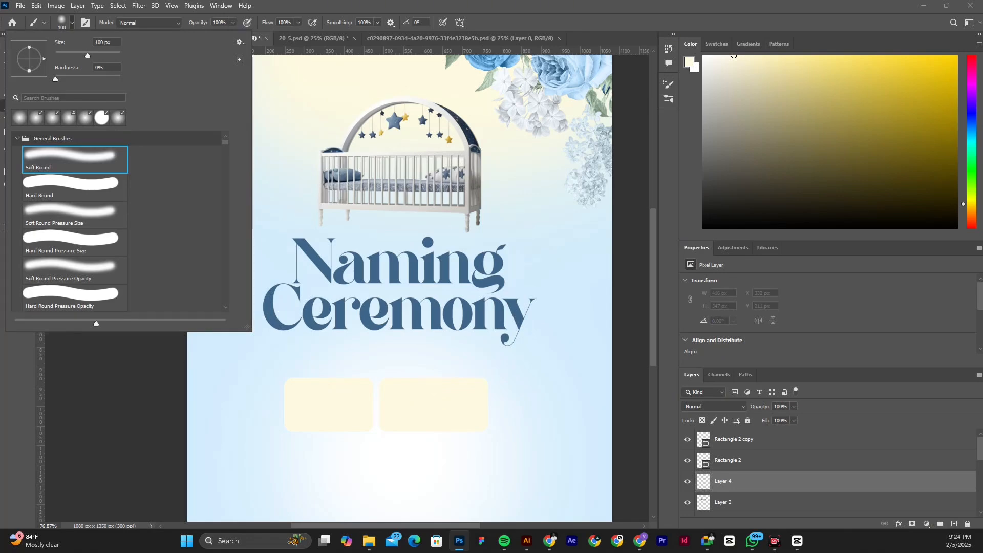
pyautogui.moveTo(30, 71); pyautogui.dragTo(30, 61)
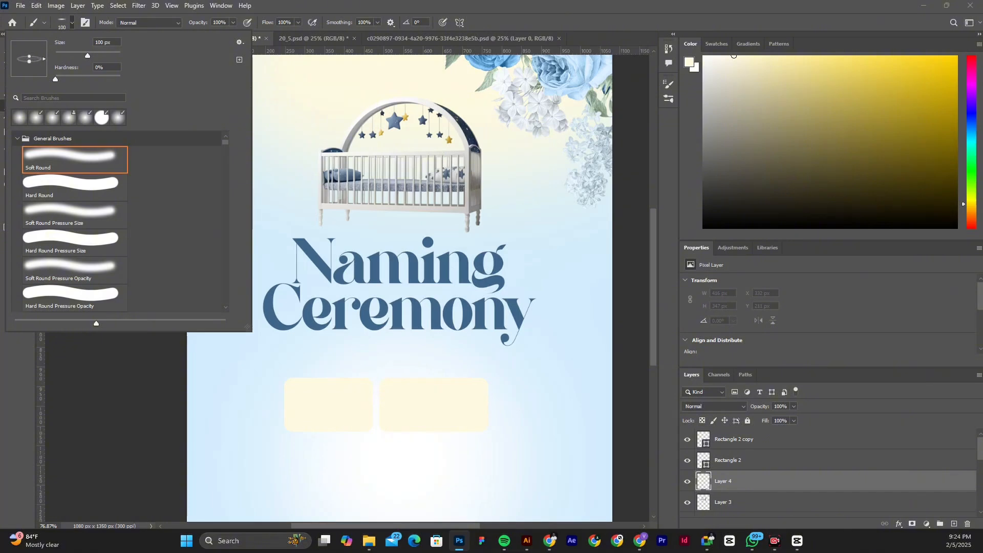
pyautogui.moveTo(29, 61); pyautogui.dragTo(29, 60)
pyautogui.press('Return')
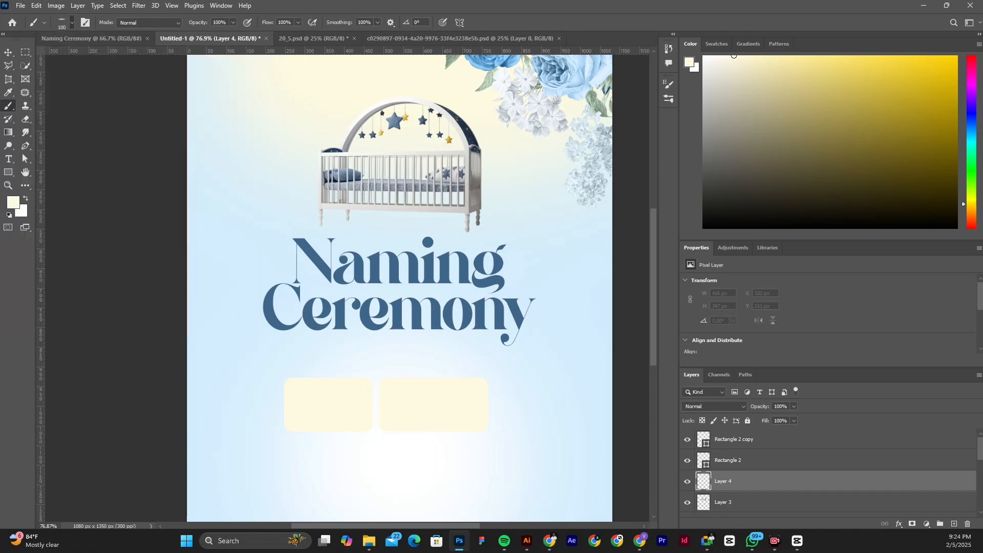
pyautogui.rightClick(323, 223)
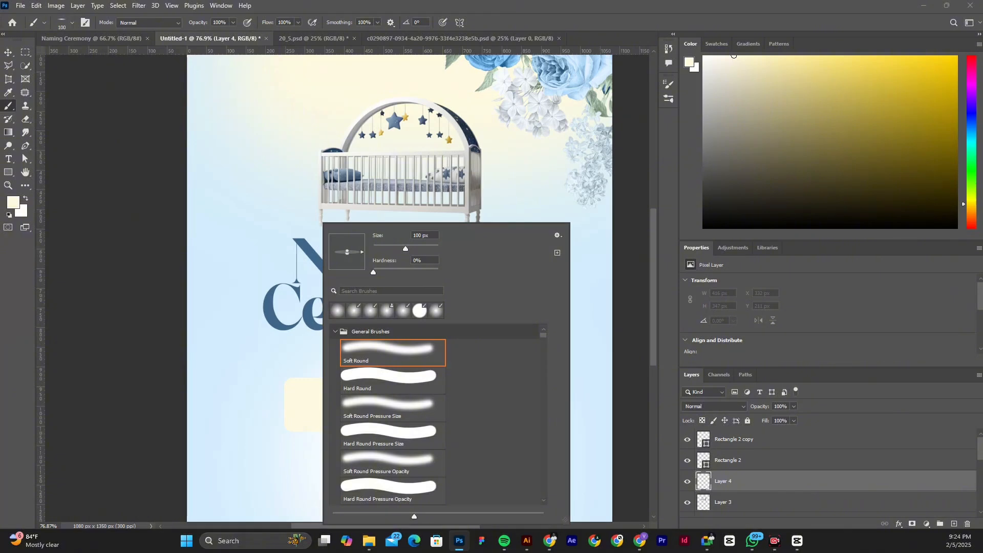
pyautogui.press('Escape')
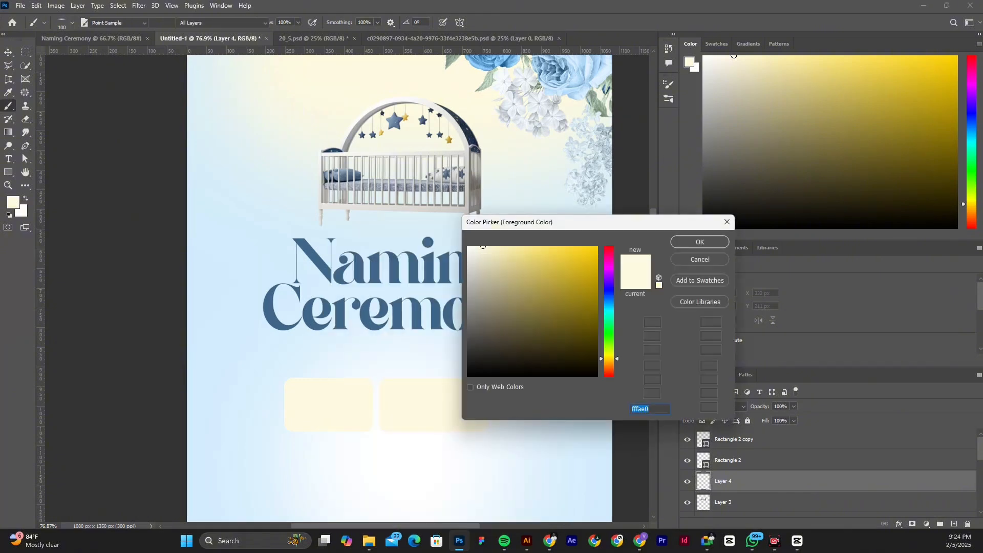
# - Set the foreground color to dark navy 071825 for the Brush tool
pyautogui.write('22425b')
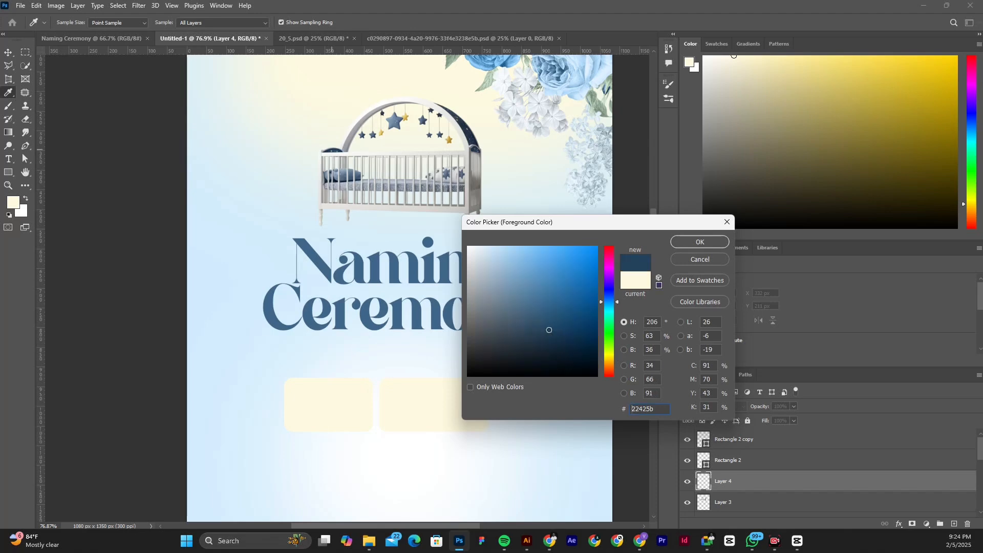
pyautogui.write('071825')
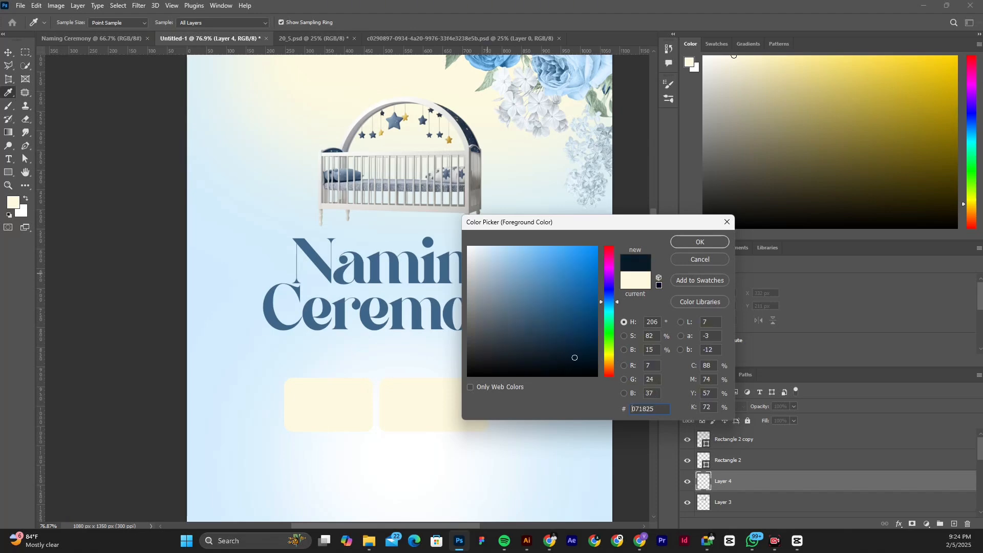
pyautogui.press('Return')
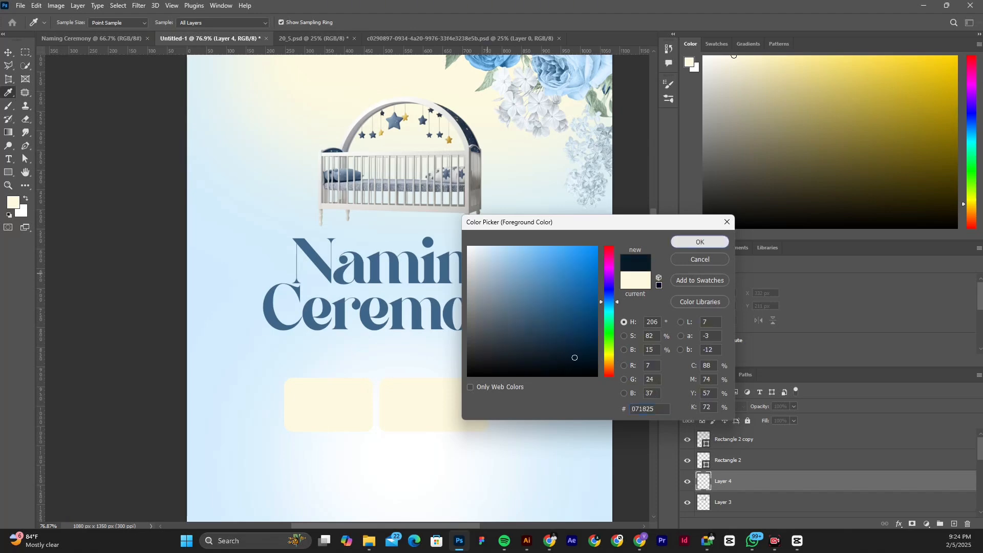
pyautogui.press('b')
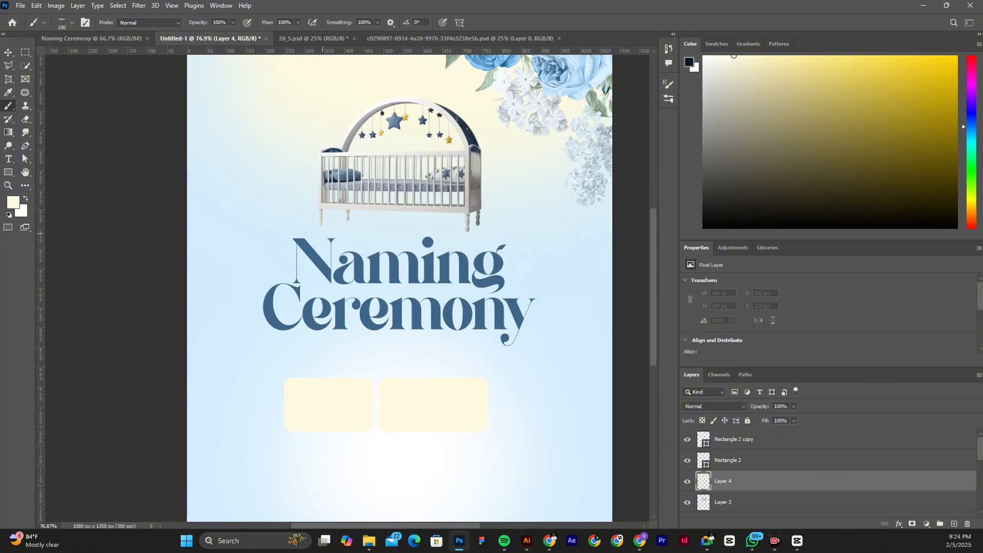
# - Paint a thin, soft shadow about 163 px wide and 15 px high under the crib's front left leg
pyautogui.moveTo(321, 230); pyautogui.dragTo(488, 230)
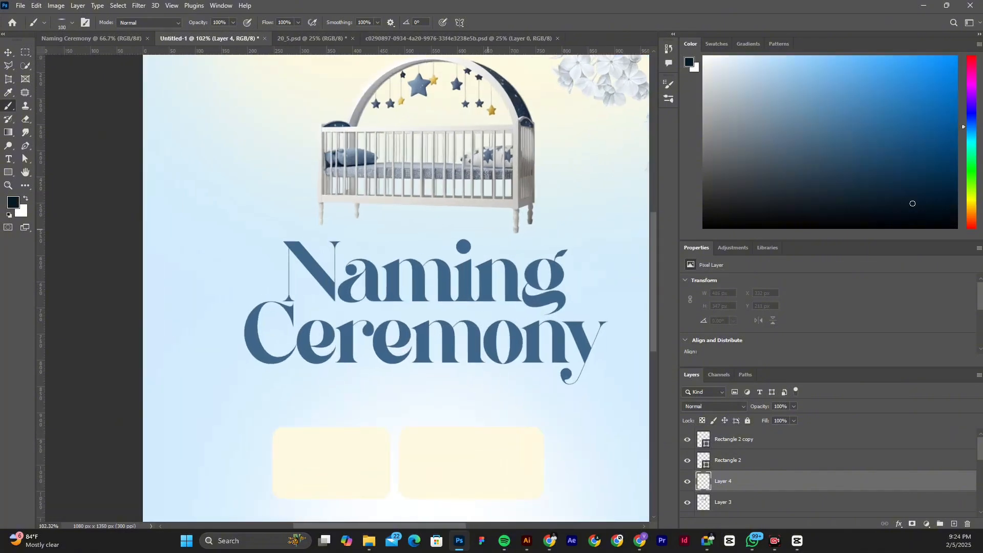
pyautogui.scroll(3, 488, 230)
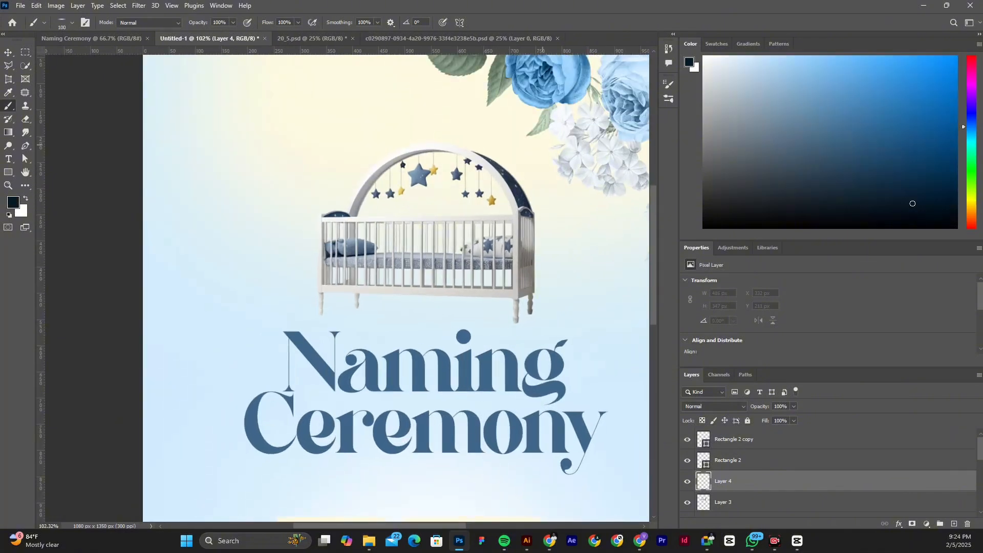
pyautogui.scroll(-3, 425, 193)
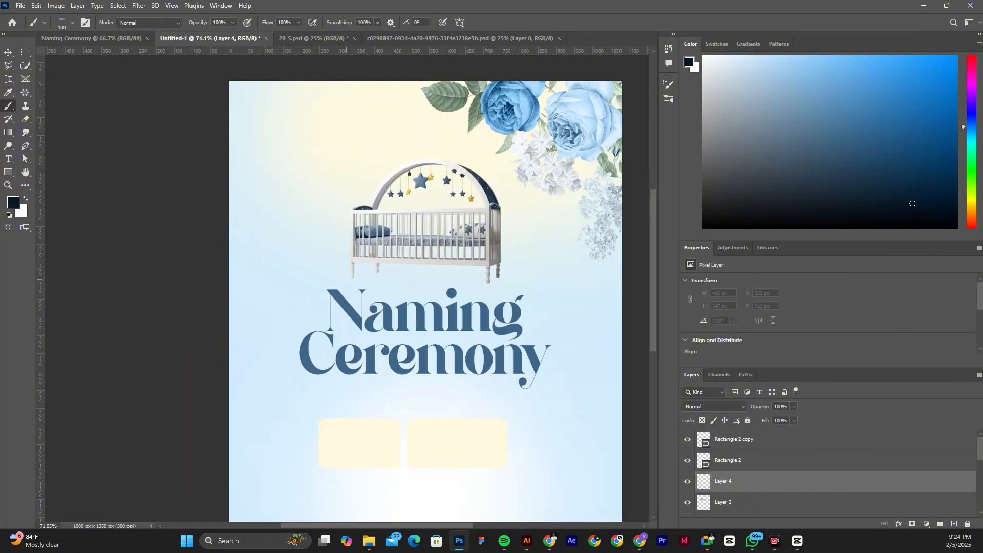
pyautogui.moveTo(328, 277); pyautogui.dragTo(367, 277)
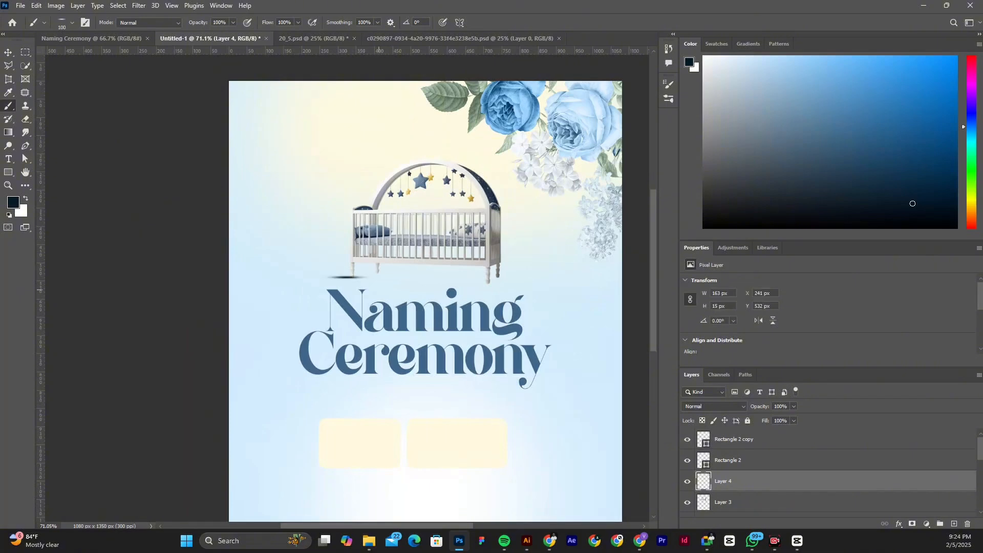
pyautogui.scroll(3, 379, 290)
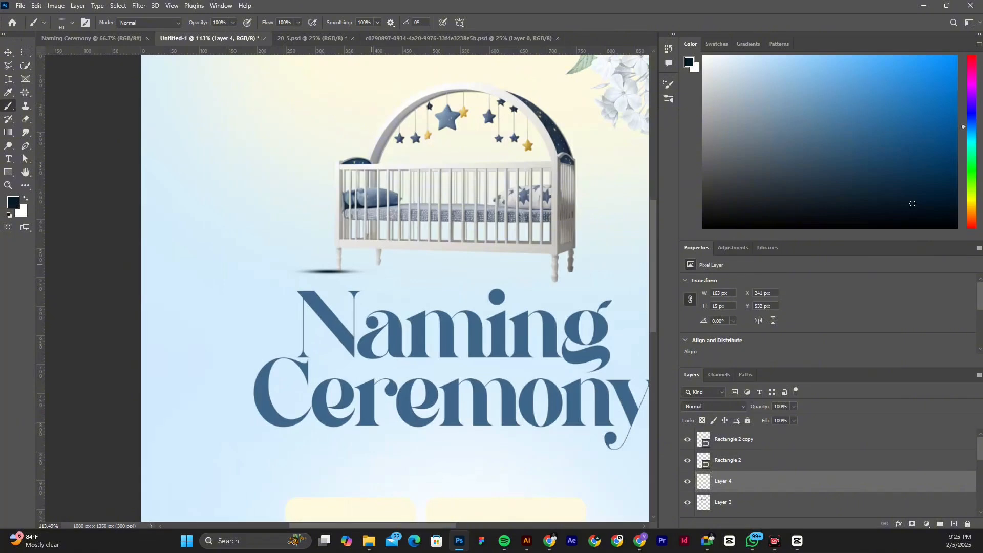
# - Paint matching shadows under the crib's other three legs, reducing the brush to 45 px for the rear right leg
pyautogui.click(372, 264)
pyautogui.click(547, 281)
pyautogui.press('[')
pyautogui.press('[')
pyautogui.press('[')
pyautogui.click(569, 270)
pyautogui.hotkey('ctrl', 'z')
pyautogui.click(568, 271)
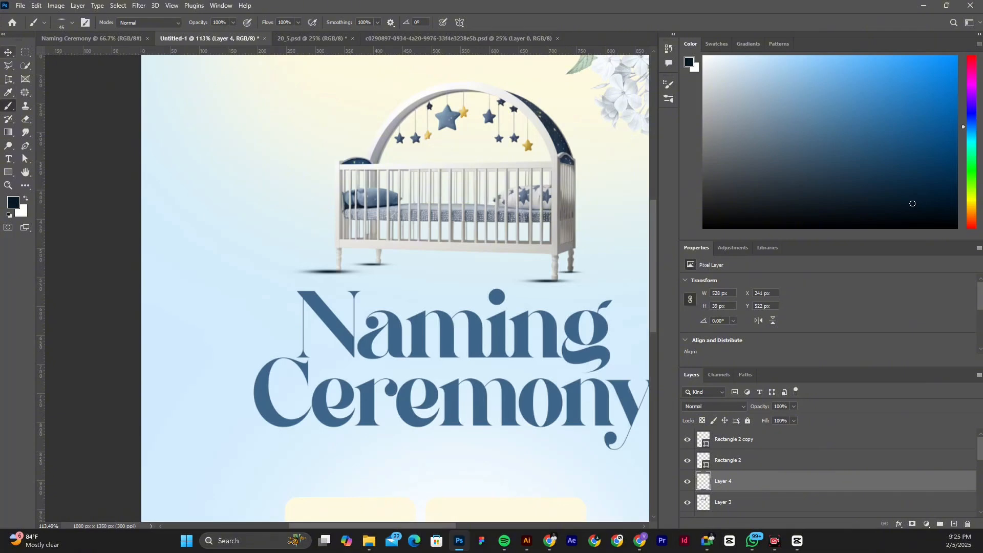
# - Move the shadow layer beneath the crib layer and nudge the shadows down 2 px under the legs
pyautogui.press('v')
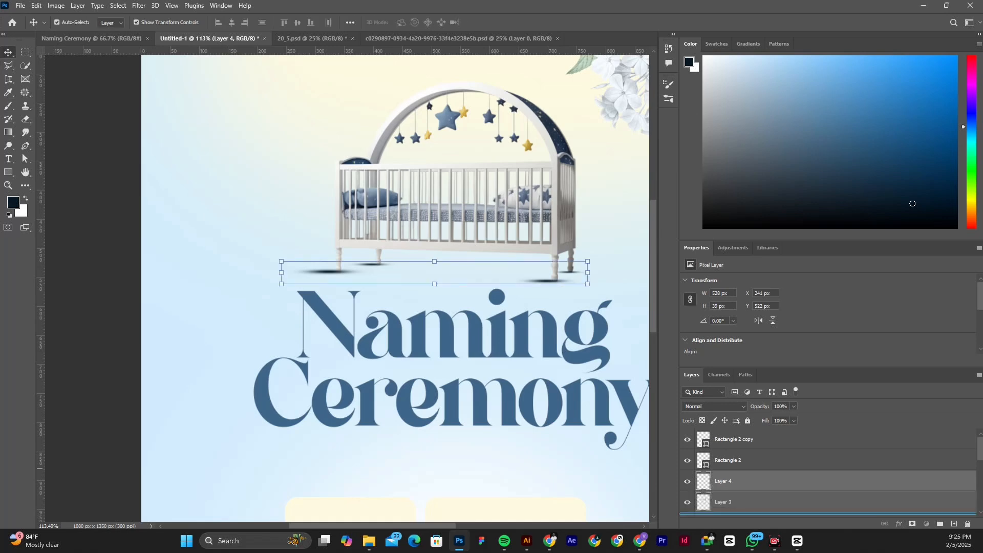
pyautogui.hotkey('ctrl', '[')
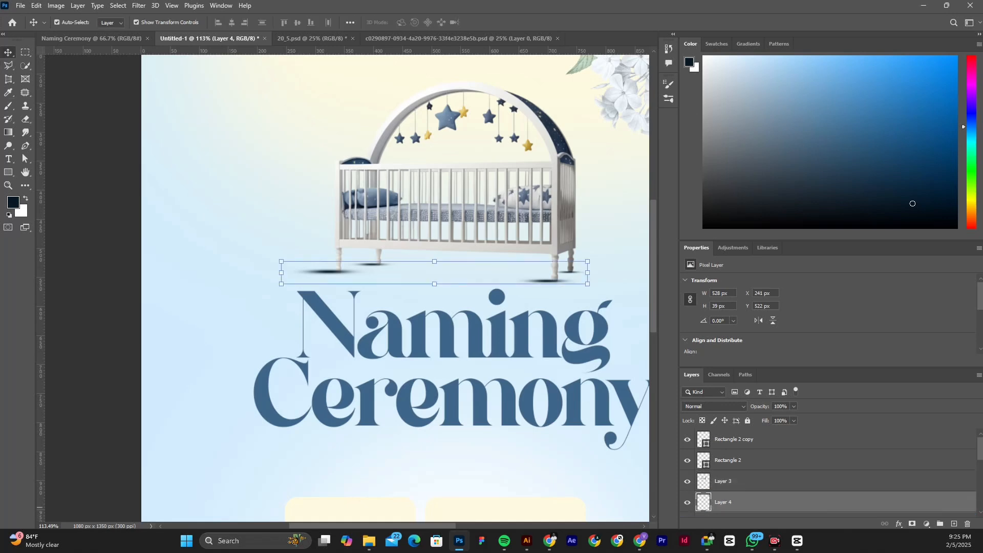
pyautogui.scroll(-1, 344, 301)
pyautogui.scroll(-1, 349, 301)
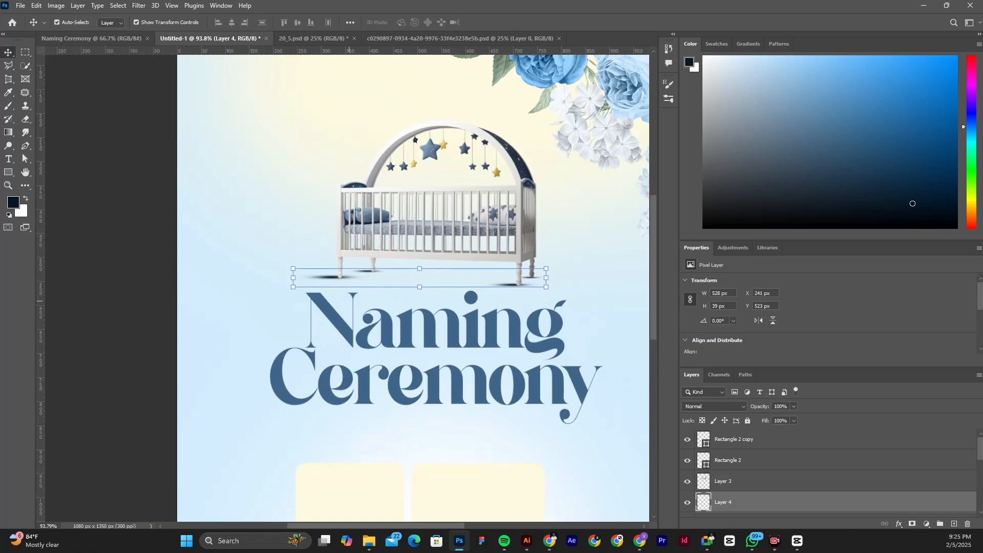
pyautogui.press('Down')
pyautogui.press('Down')
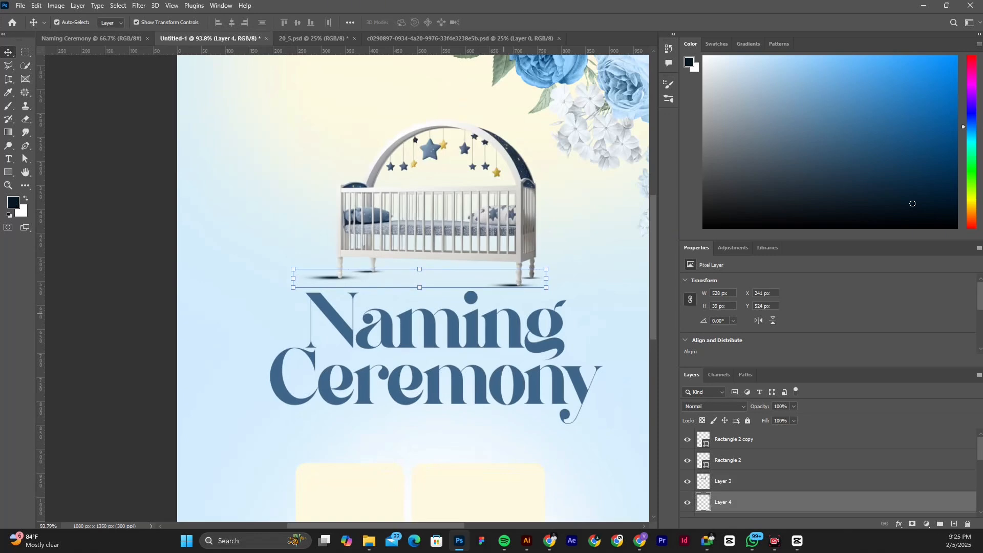
# - Lower the shadow layer's fill to 51% and select the crib on the canvas
pyautogui.click(794, 420)
pyautogui.moveTo(794, 432); pyautogui.dragTo(775, 433)
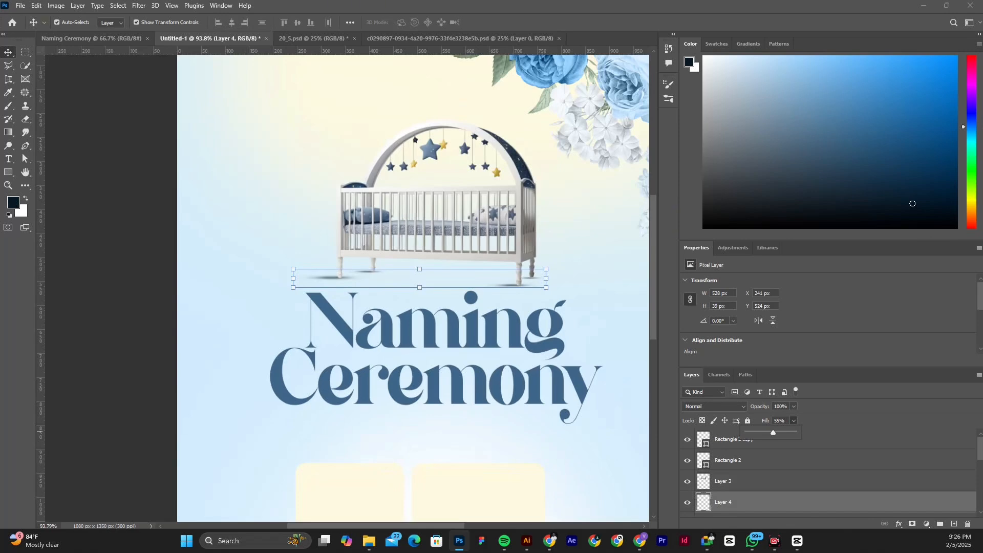
pyautogui.moveTo(774, 433); pyautogui.dragTo(771, 433)
pyautogui.press('Return')
pyautogui.click(437, 220)
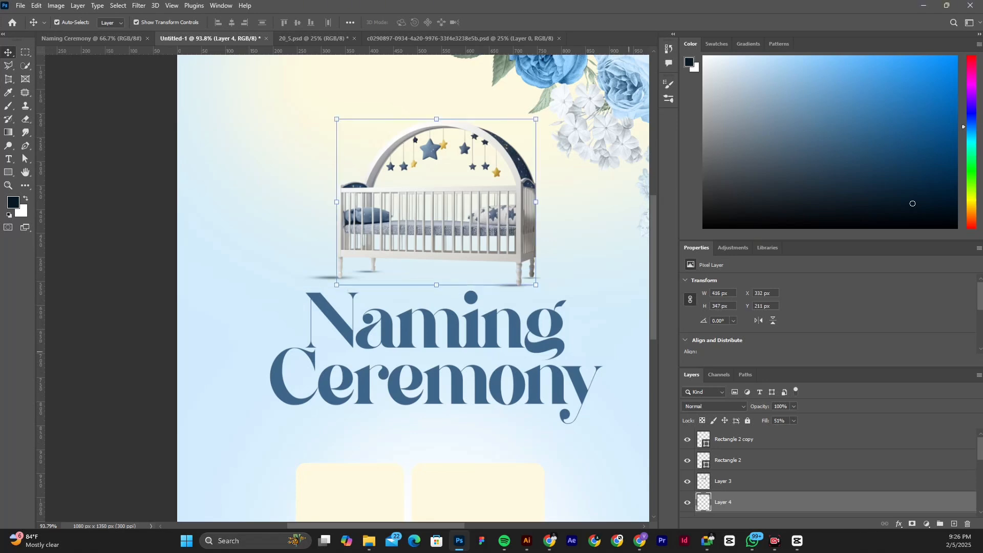
# - Paint small, dark contact shadows at the base of all four crib legs on the crib layer, using a 30 px brush
pyautogui.press('b')
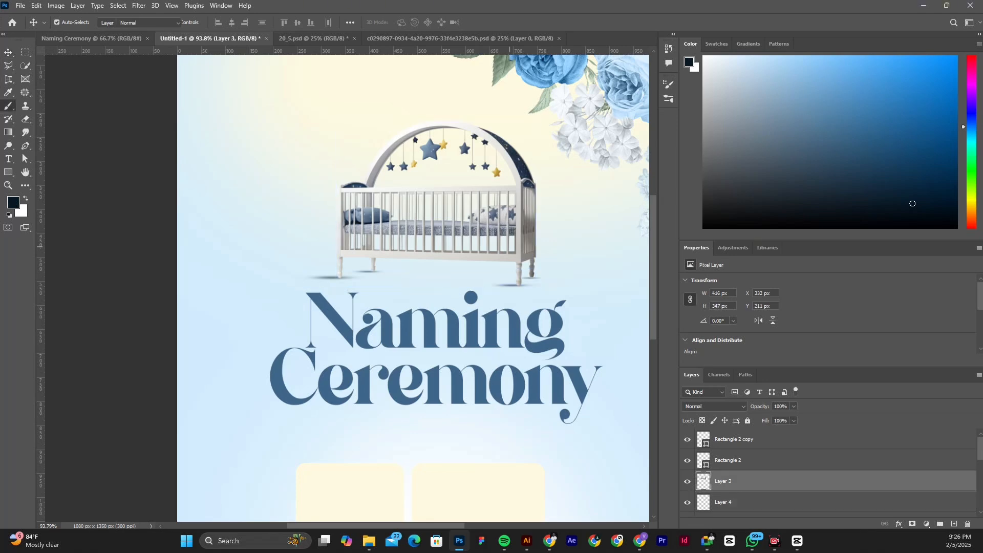
pyautogui.scroll(5, 528, 268)
pyautogui.scroll(1, 528, 268)
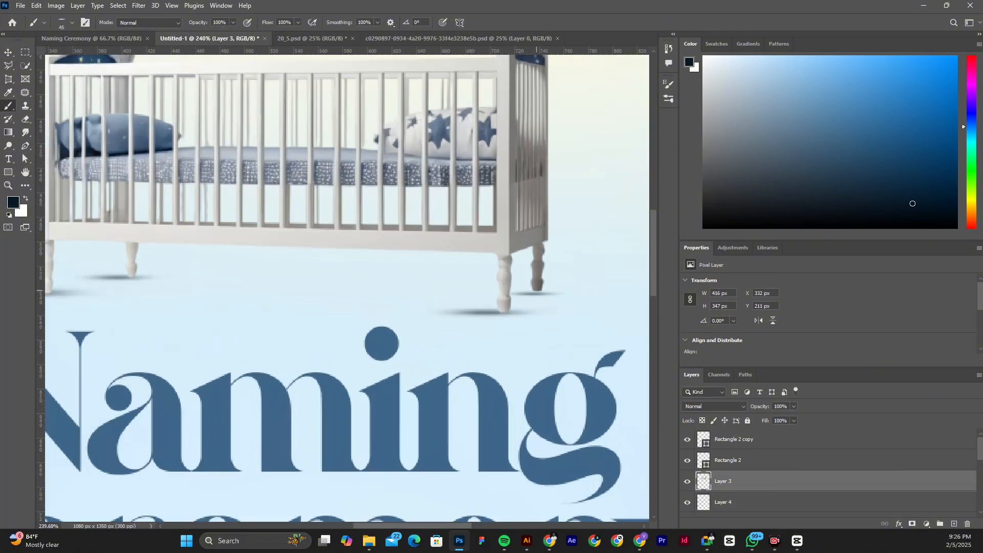
pyautogui.moveTo(513, 290); pyautogui.dragTo(565, 290)
pyautogui.scroll(-1, 512, 291)
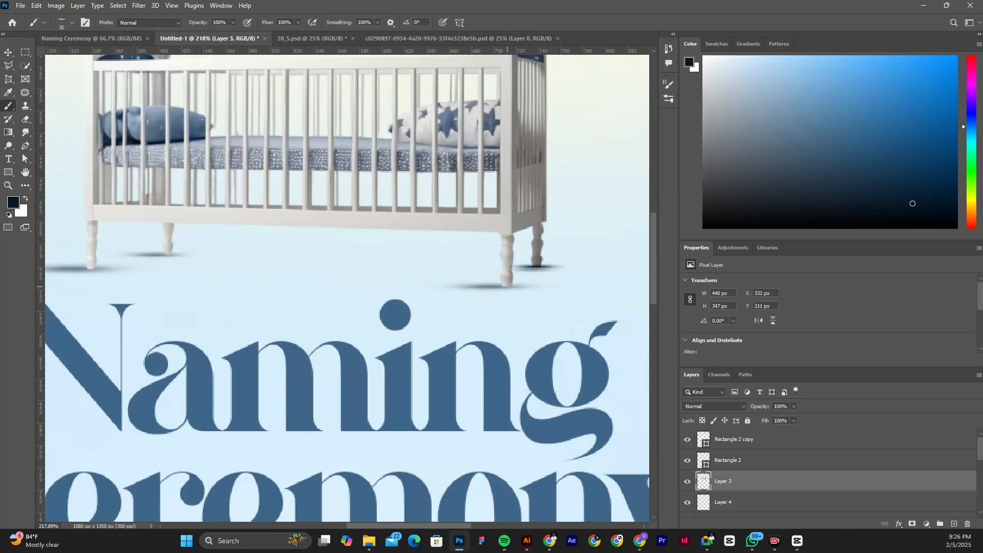
pyautogui.click(507, 285)
pyautogui.click(91, 269)
pyautogui.click(168, 254)
pyautogui.scroll(-2, 541, 290)
pyautogui.scroll(-3, 541, 289)
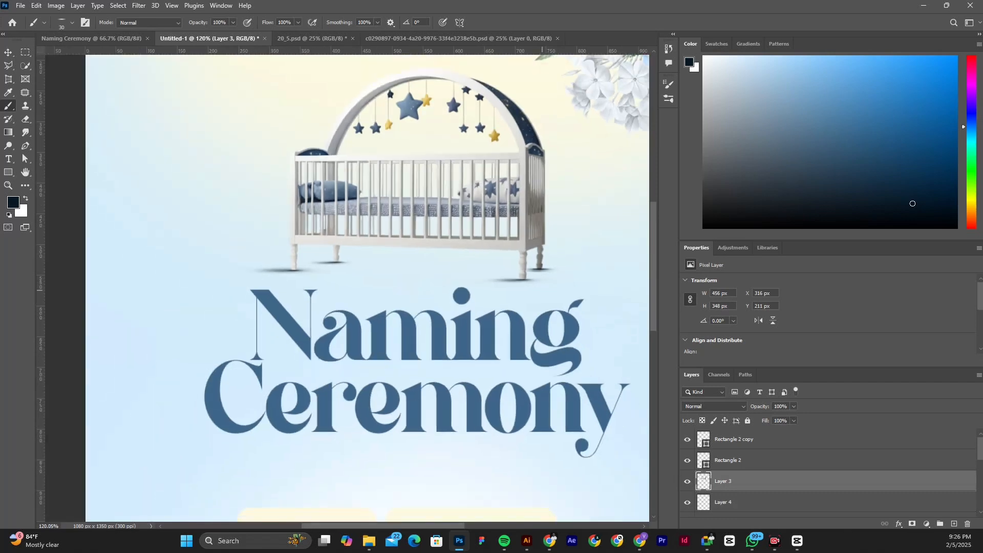
pyautogui.scroll(-3, 542, 289)
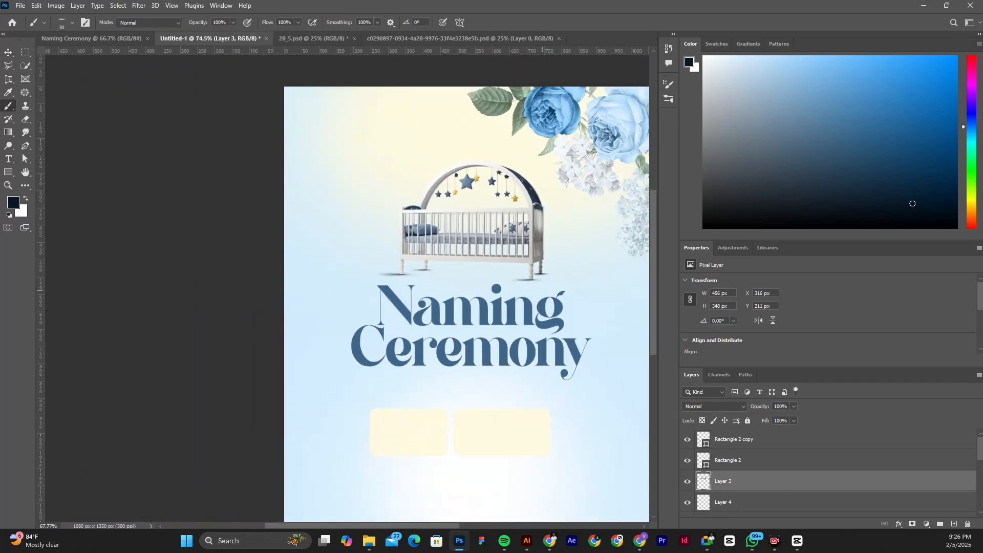
pyautogui.scroll(-2, 541, 290)
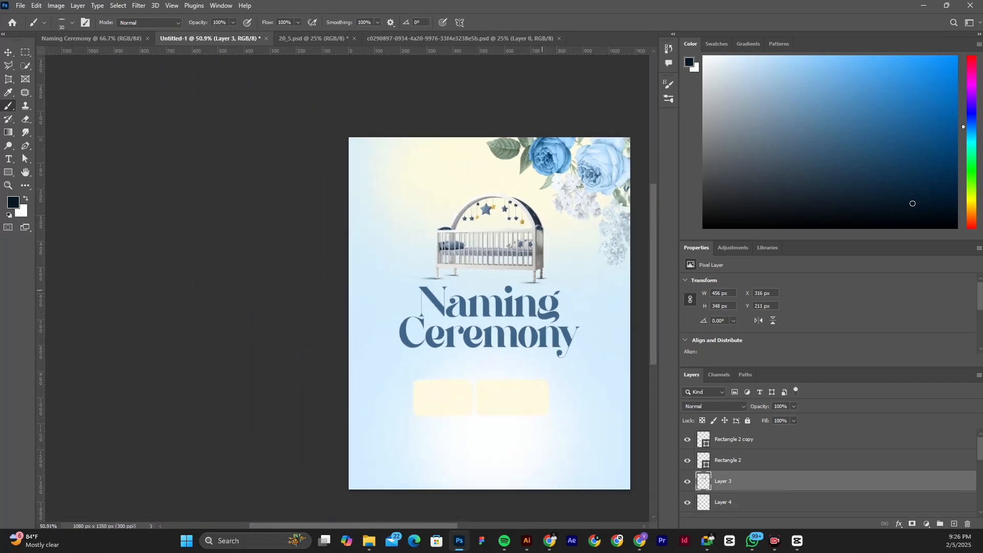
# - Build up a soft shadow beneath the crib's body on the crib layer with a 250 px brush at 24% opacity
pyautogui.moveTo(567, 292); pyautogui.dragTo(450, 267)
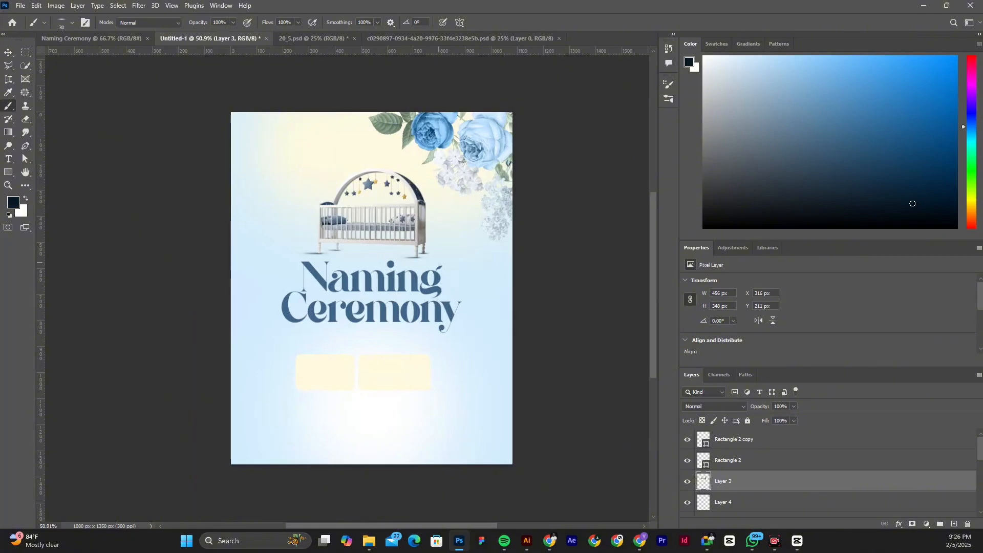
pyautogui.scroll(-1, 437, 263)
pyautogui.scroll(2, 353, 270)
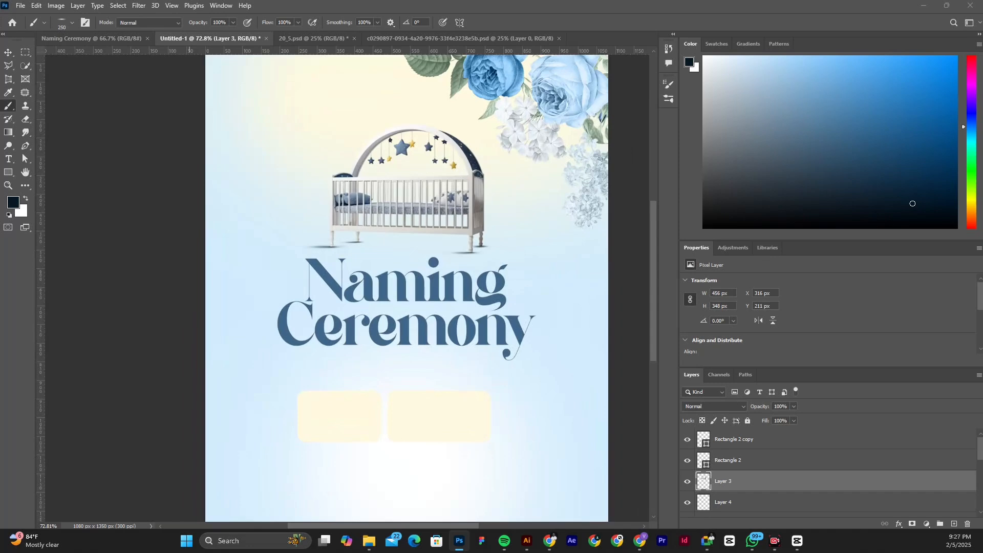
pyautogui.click(233, 22)
pyautogui.click(206, 34)
pyautogui.moveTo(206, 34); pyautogui.dragTo(198, 34)
pyautogui.click(390, 235)
pyautogui.click(415, 250)
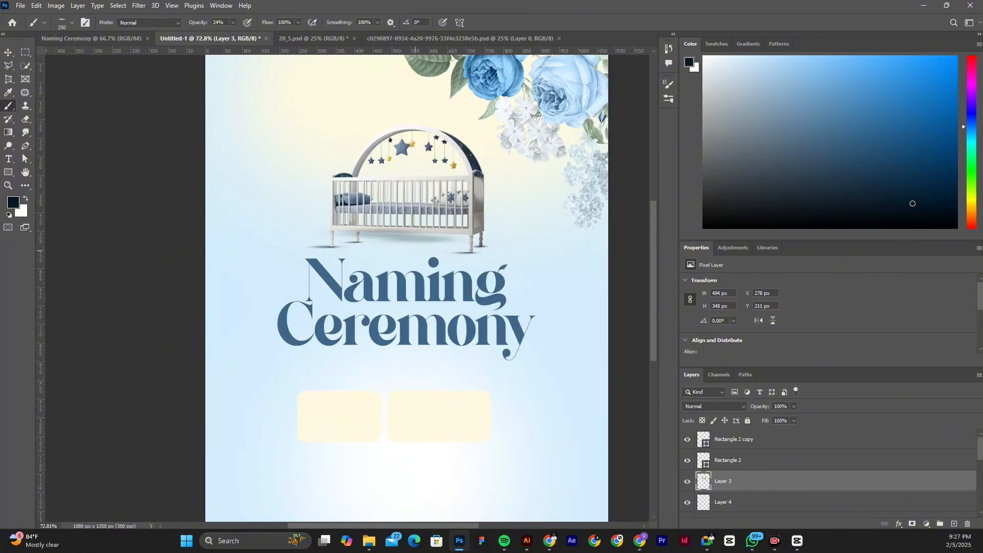
pyautogui.click(430, 243)
pyautogui.click(391, 250)
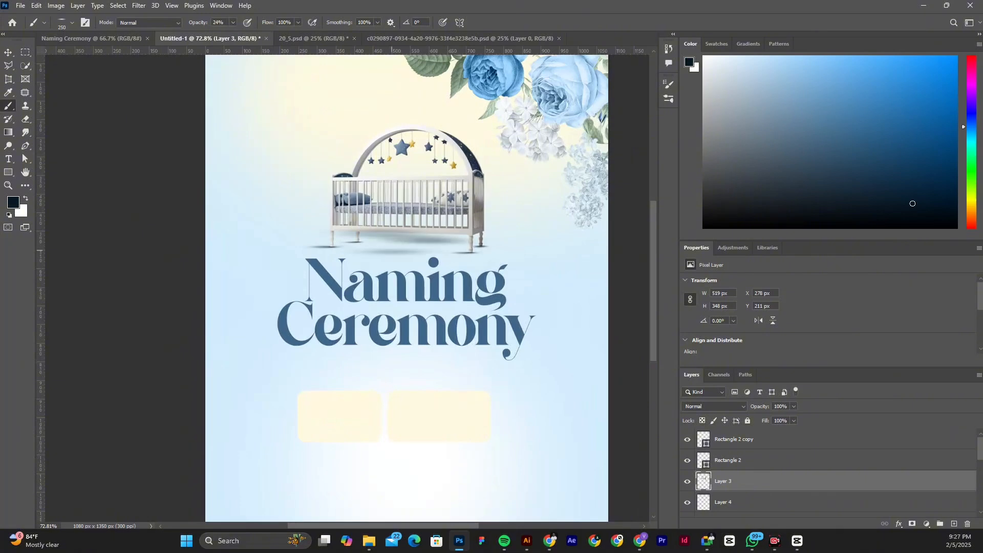
pyautogui.click(374, 251)
pyautogui.click(396, 242)
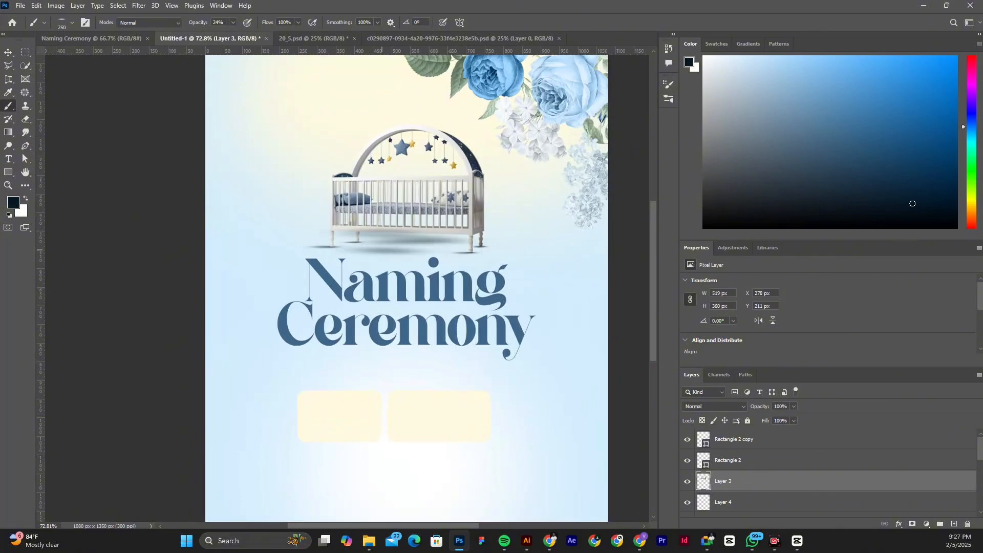
pyautogui.click(375, 250)
pyautogui.click(448, 240)
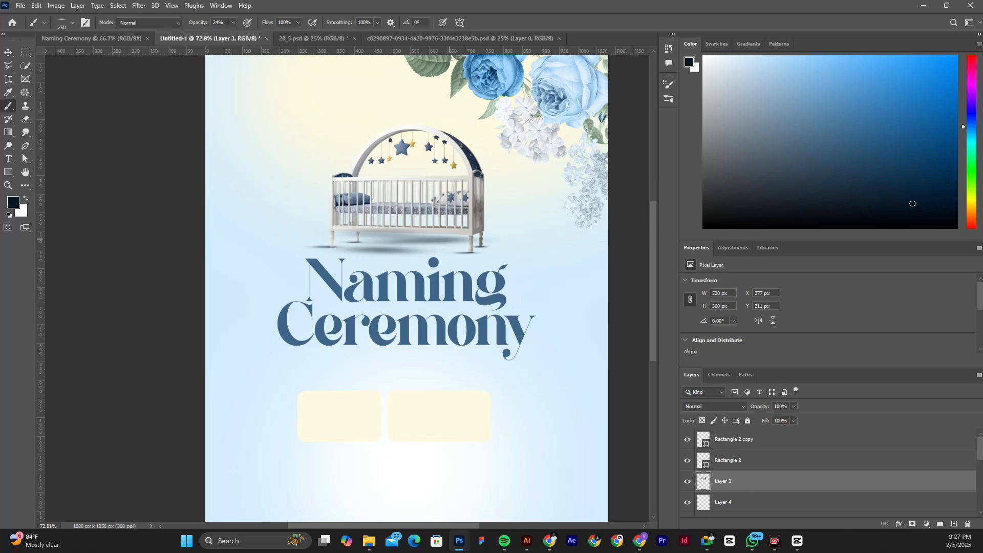
pyautogui.click(435, 245)
pyautogui.click(377, 245)
pyautogui.click(377, 240)
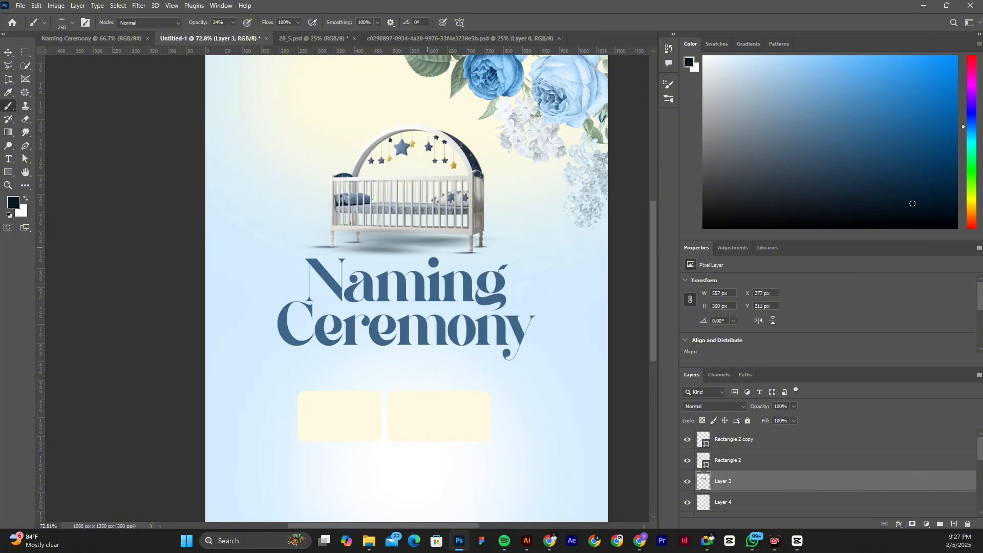
pyautogui.click(428, 248)
pyautogui.click(416, 250)
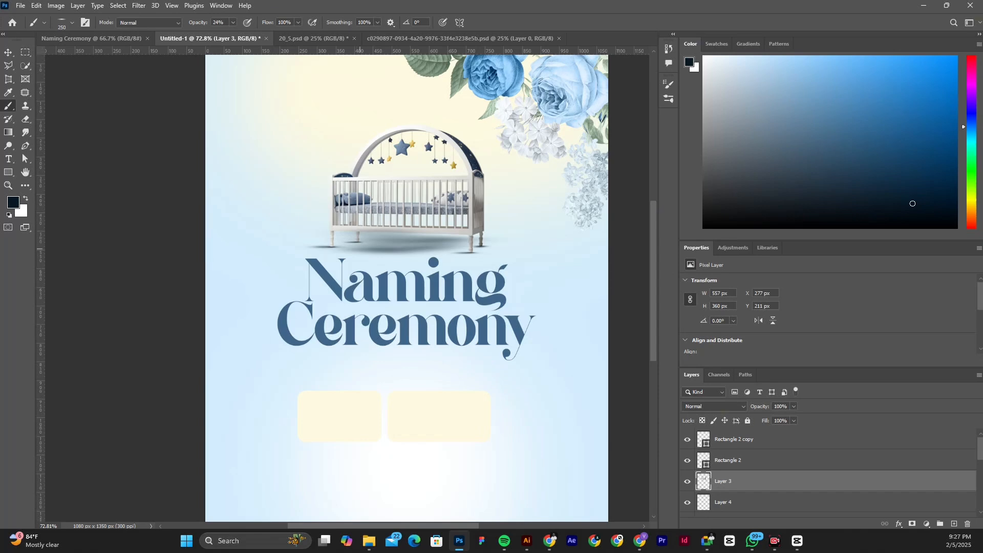
pyautogui.click(380, 247)
# - Lower the brush opacity to 4%, add faint shadow dabs near the crib's right legs, and deselect the layer
pyautogui.scroll(-1, 406, 287)
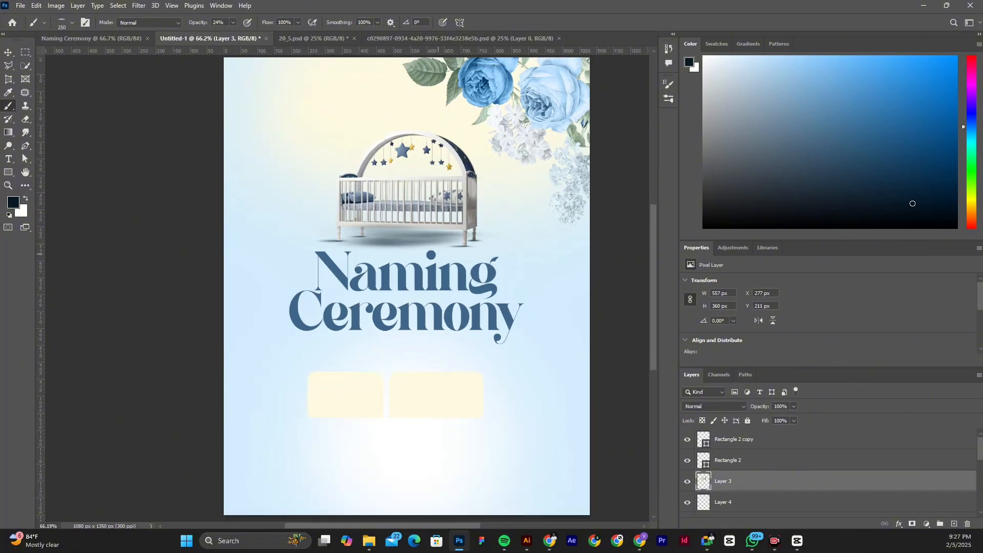
pyautogui.scroll(-1, 407, 287)
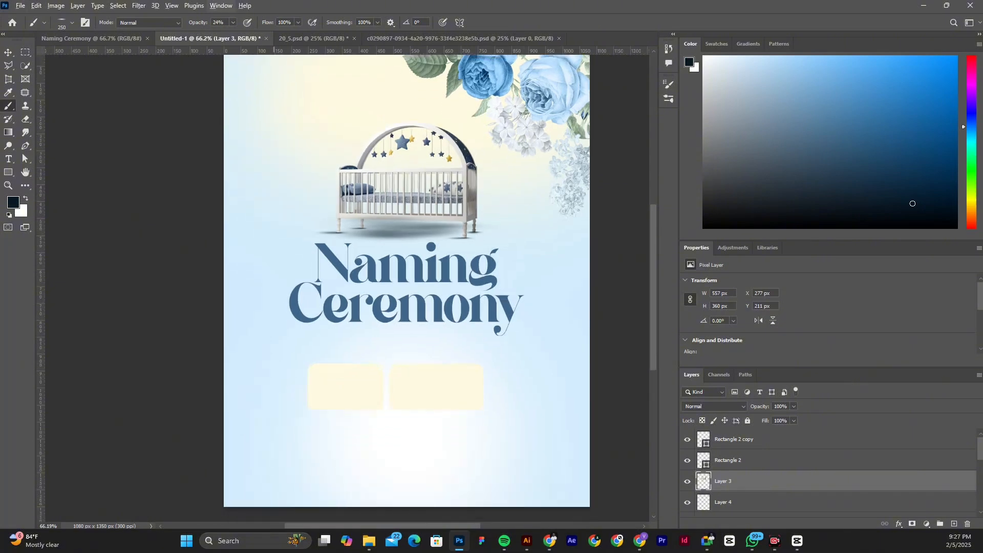
pyautogui.click(233, 23)
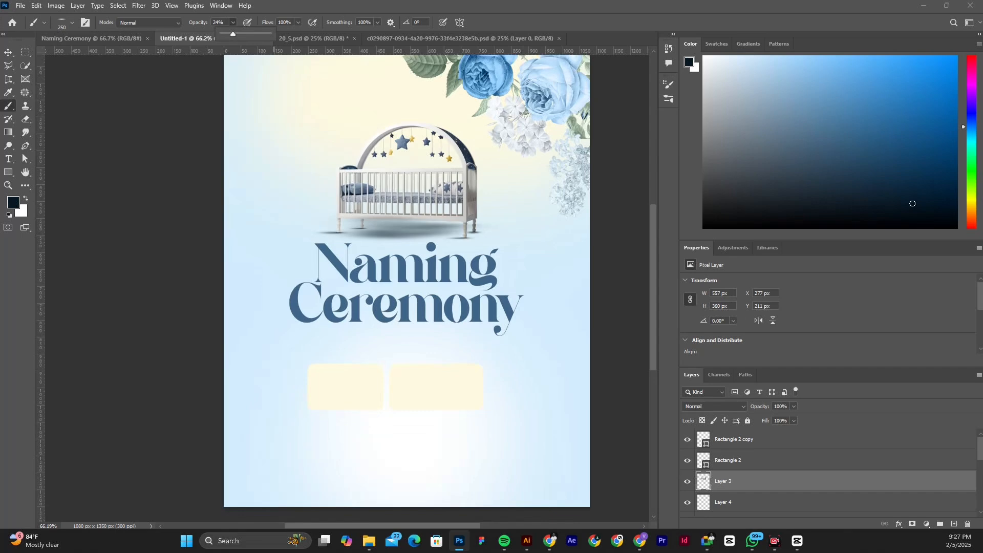
pyautogui.moveTo(233, 34); pyautogui.dragTo(223, 34)
pyautogui.click(455, 227)
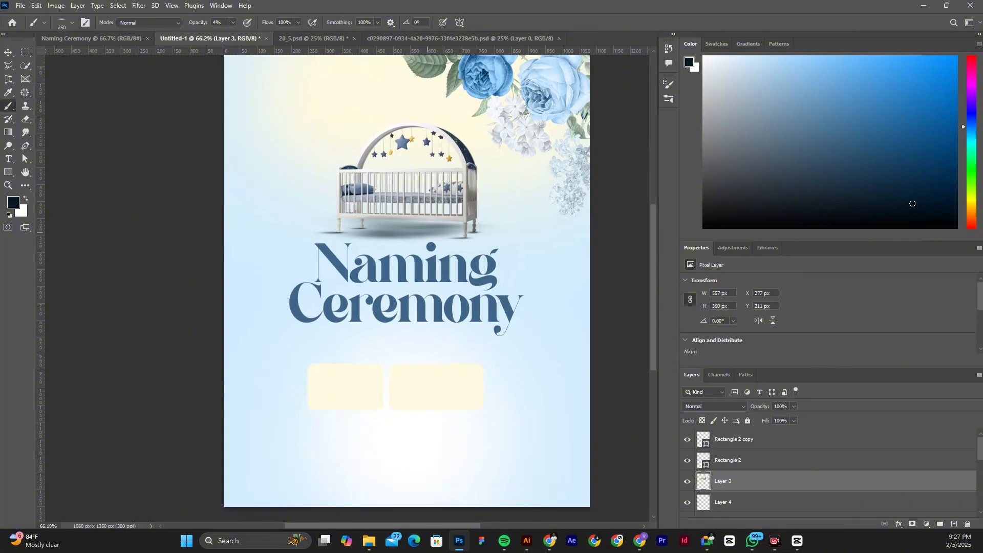
pyautogui.click(468, 229)
pyautogui.click(8, 52)
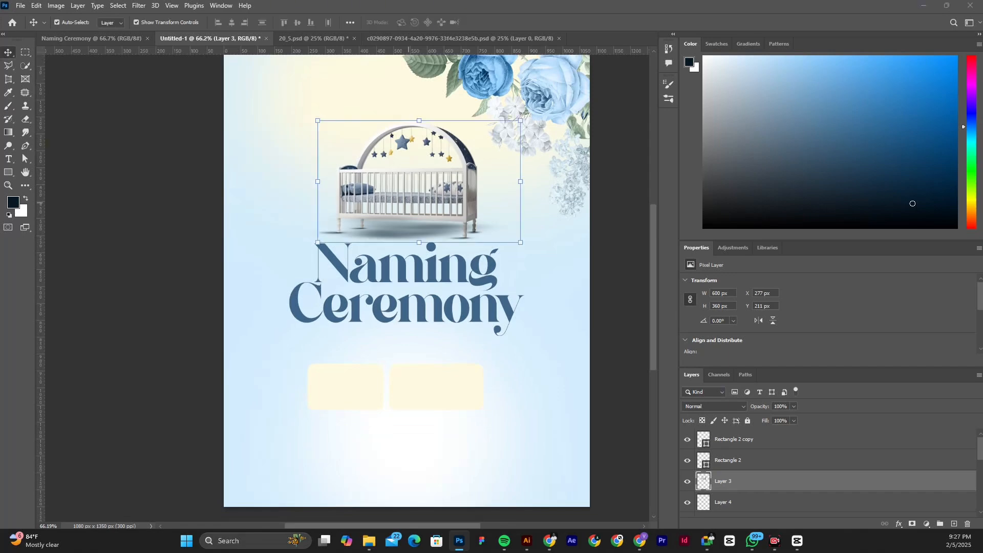
pyautogui.scroll(-2, 408, 202)
pyautogui.scroll(-1, 408, 206)
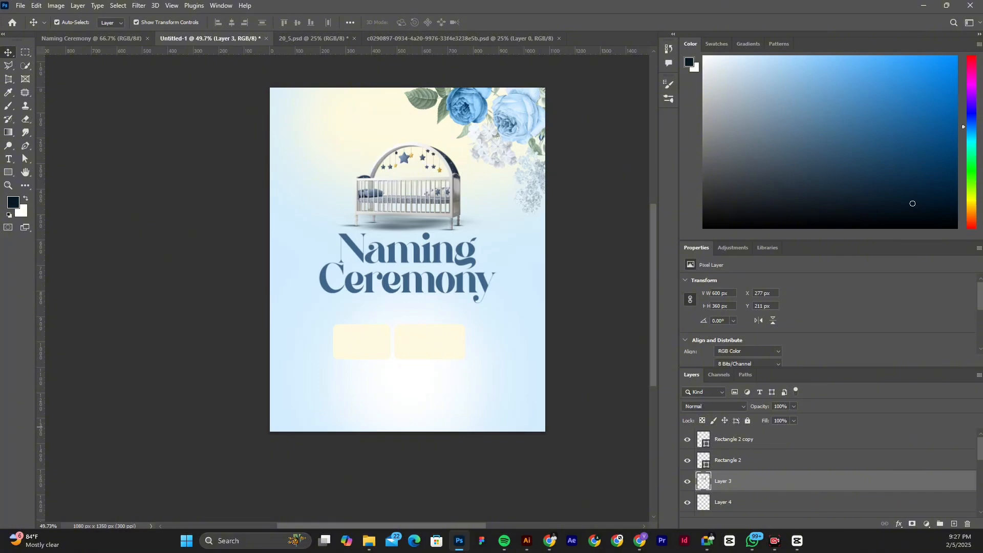
pyautogui.click(563, 265)
# - Toggle the visibility of Layer 3 and Rectangle 2 to check what each layer contains
pyautogui.scroll(-1, 407, 287)
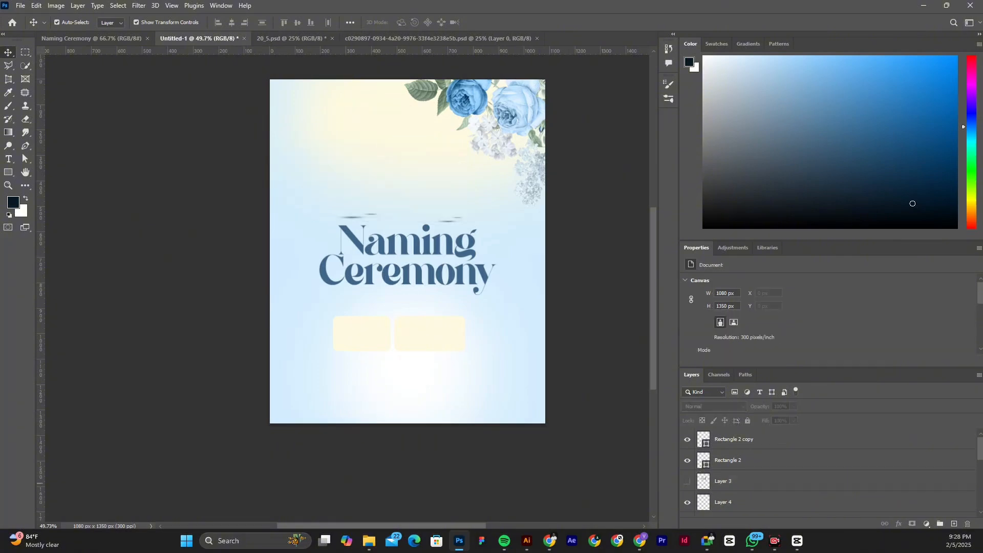
pyautogui.click(687, 481)
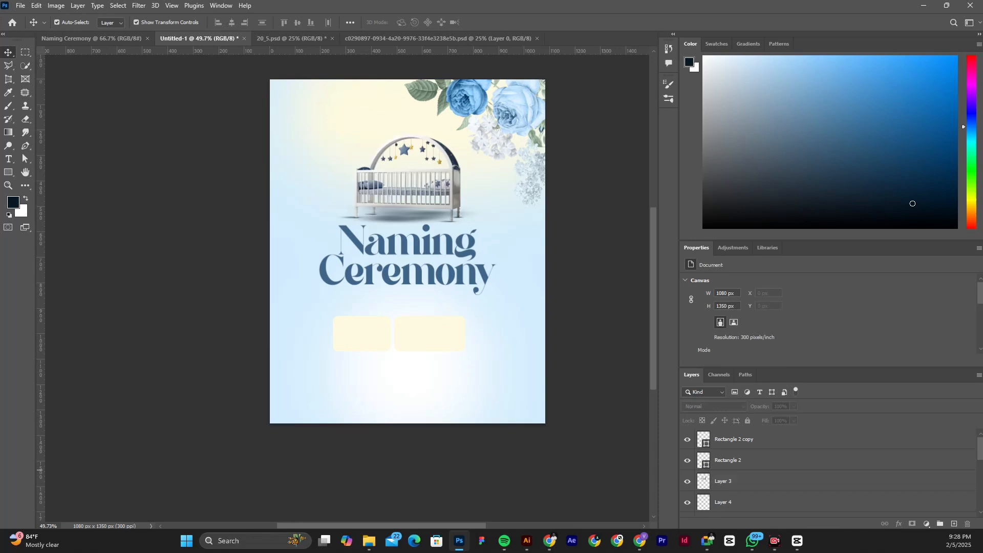
pyautogui.click(688, 460)
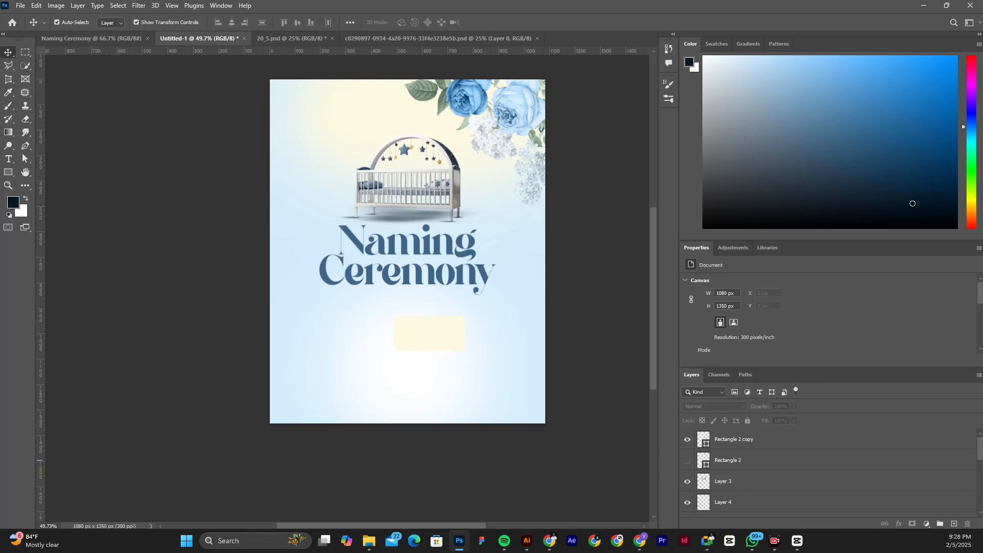
pyautogui.click(687, 460)
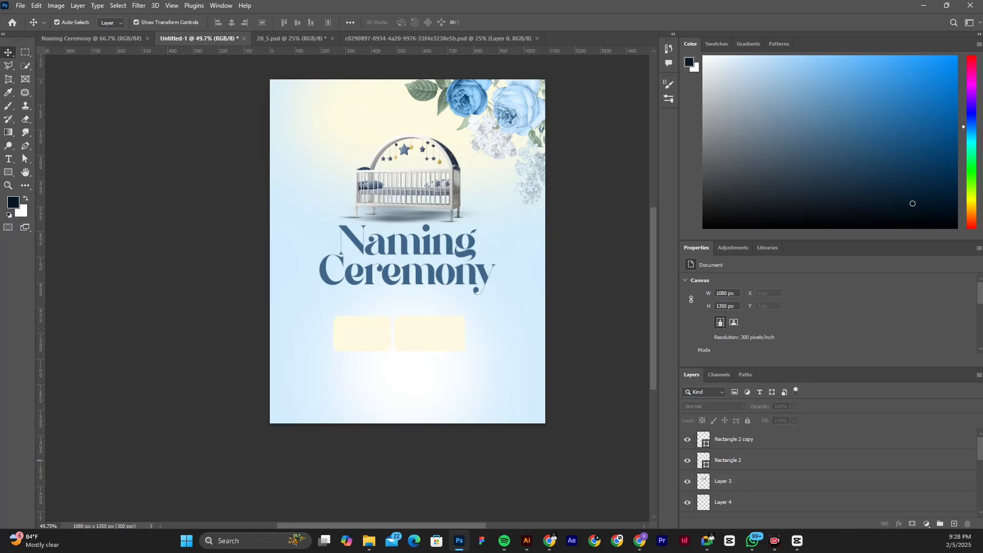
# - Rename Layer 4, which holds the crib leg shadows, to "Shadows" and toggle its visibility to check it
pyautogui.scroll(-1, 830, 471)
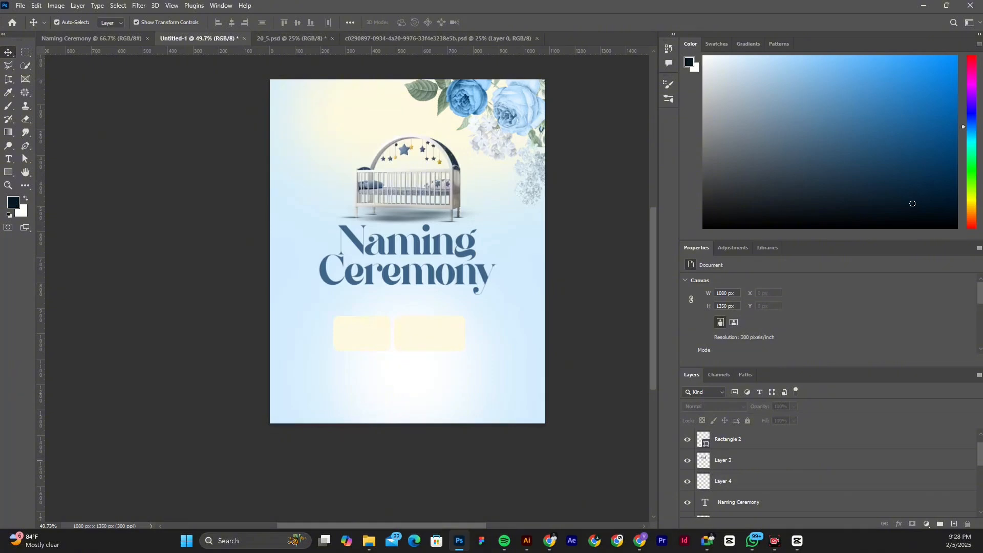
pyautogui.click(742, 481)
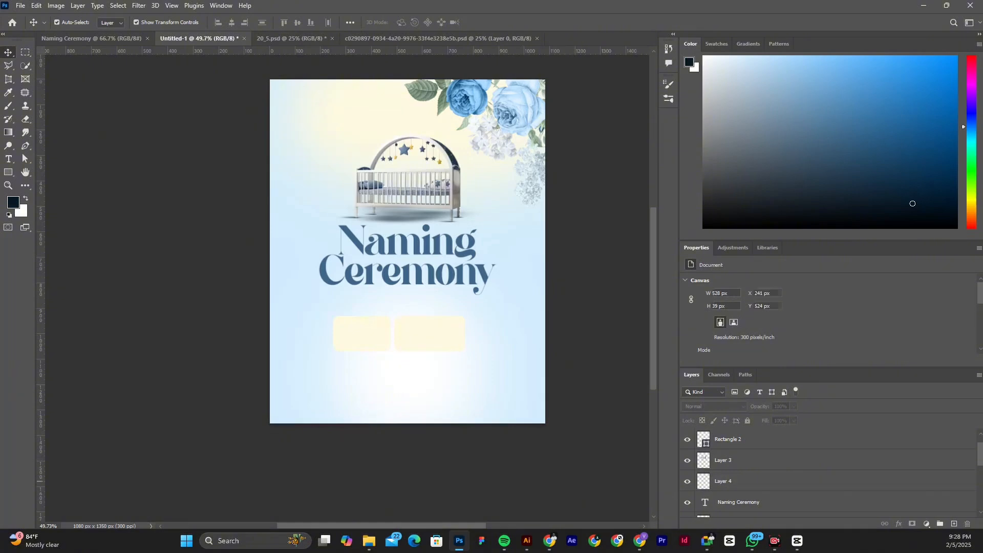
pyautogui.doubleClick(723, 481)
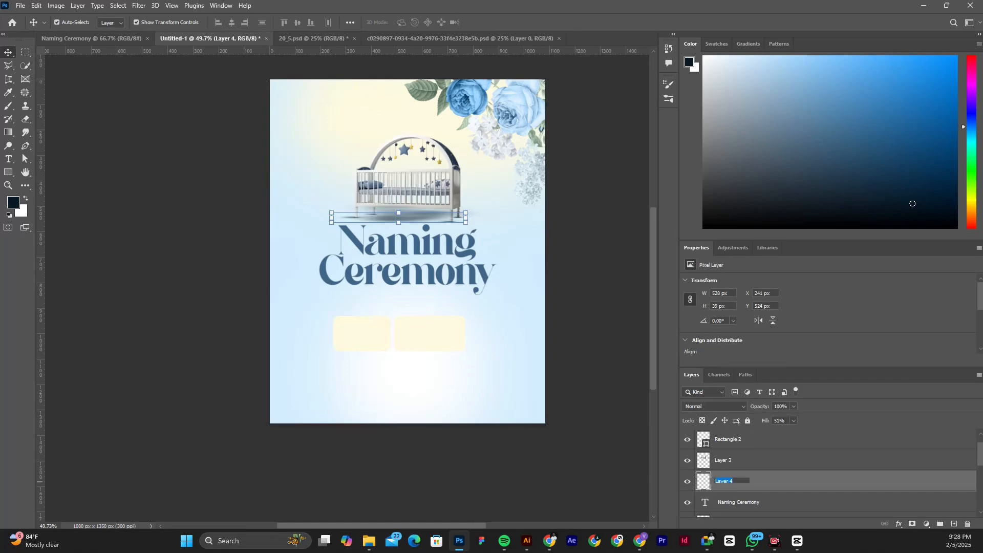
pyautogui.write('Shado')
pyautogui.write('ws')
pyautogui.press('Return')
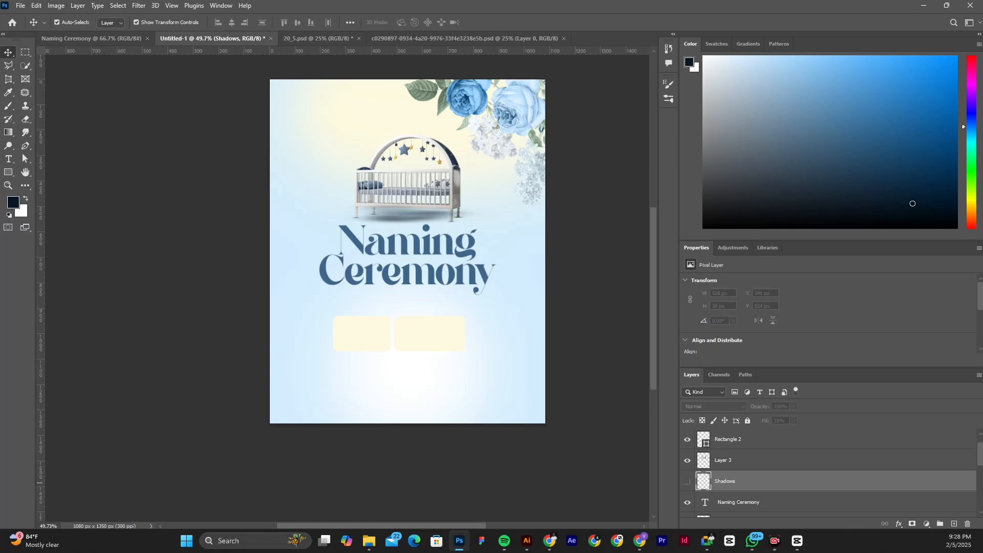
pyautogui.hotkey('ctrl', ',')
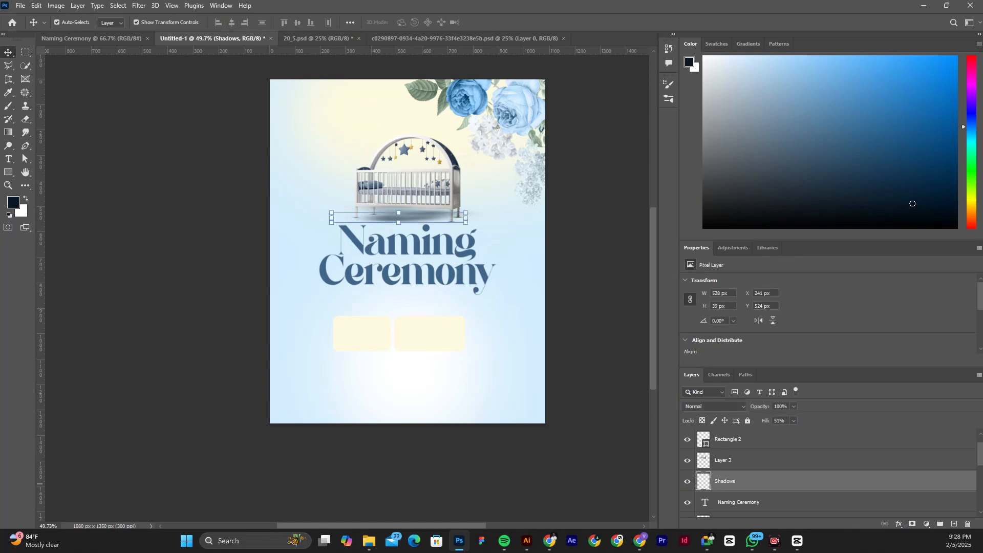
# - Deselect the shadows and select the light blue FLOWER 2 rose in the flyer's upper right corner
pyautogui.scroll(-1, 829, 471)
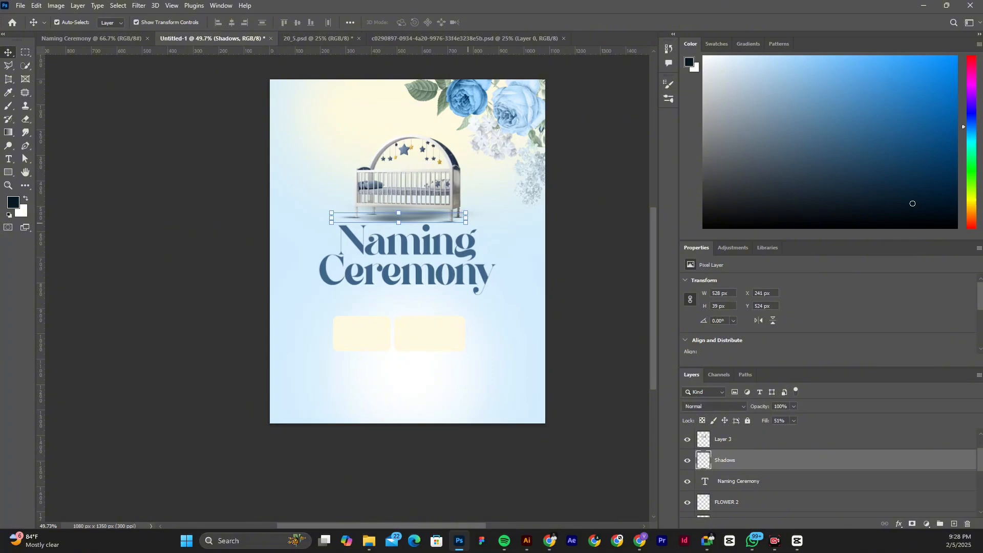
pyautogui.click(557, 261)
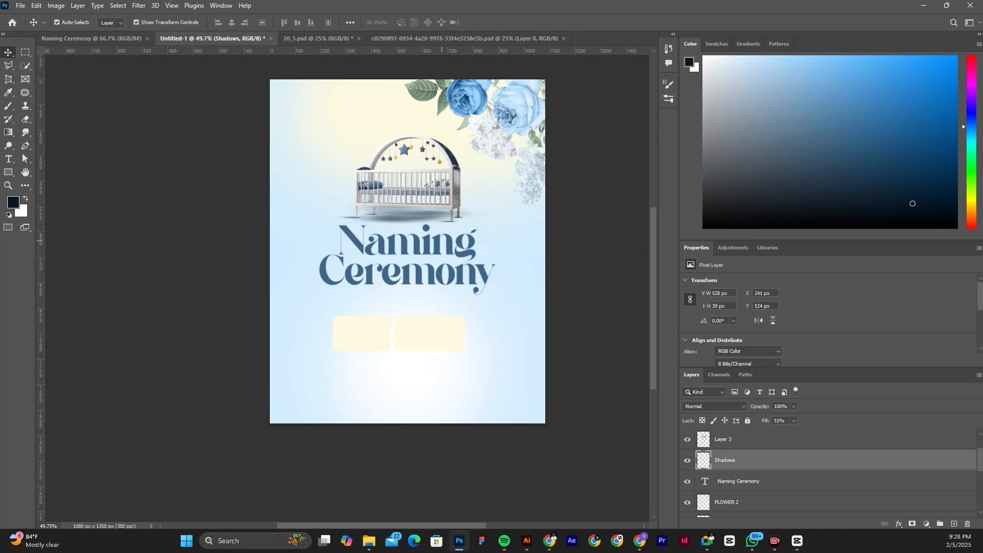
pyautogui.scroll(-1, 442, 240)
pyautogui.click(507, 129)
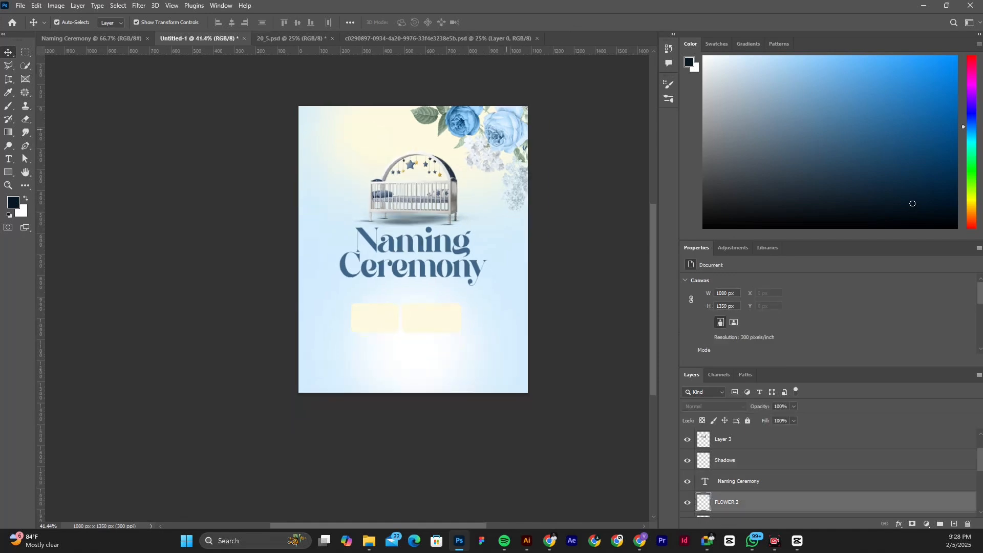
pyautogui.scroll(1, 507, 145)
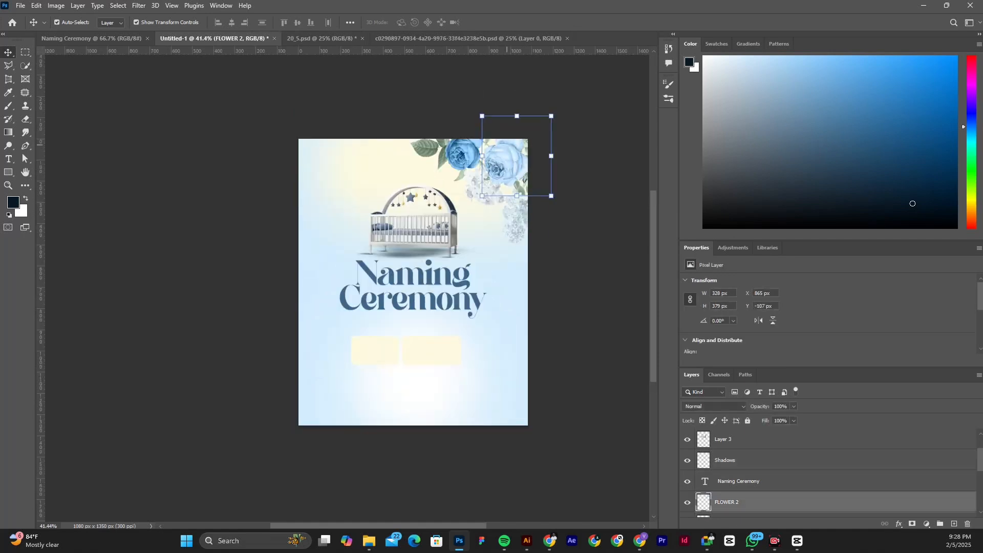
# - Lock the oversized background shape, scale the blue flower layers to 81.70%, and reposition them in the poster's upper-right corner
pyautogui.moveTo(272, 105); pyautogui.dragTo(333, 184)
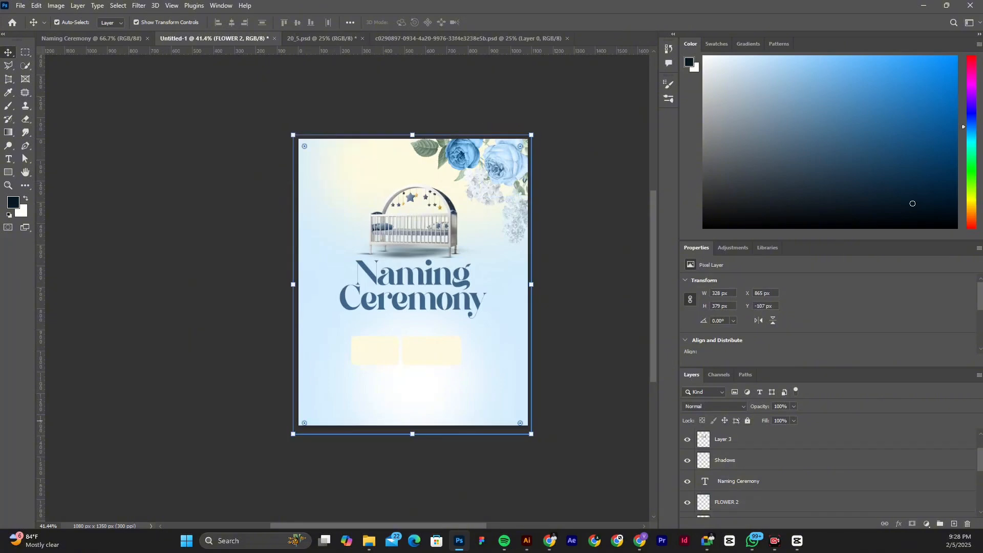
pyautogui.click(747, 420)
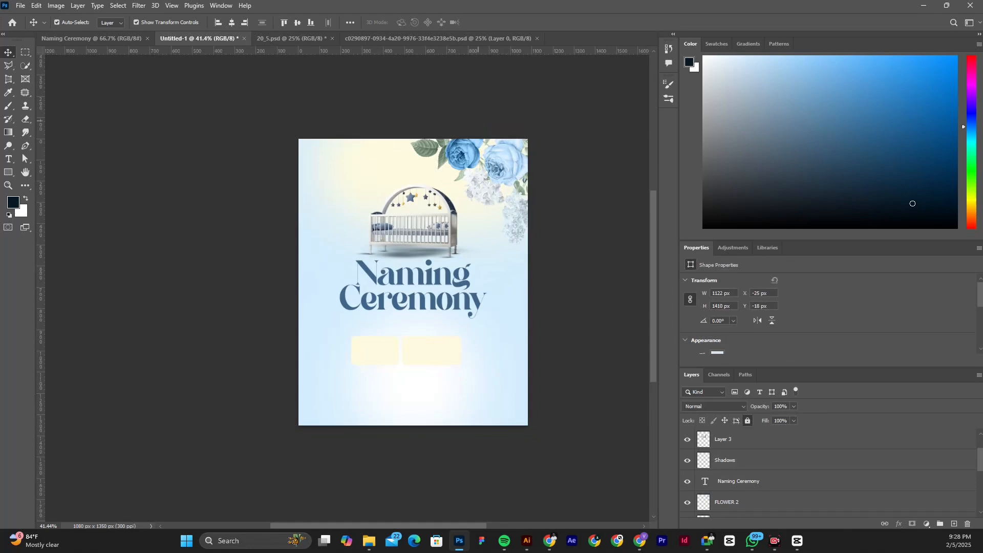
pyautogui.moveTo(433, 104); pyautogui.dragTo(519, 173)
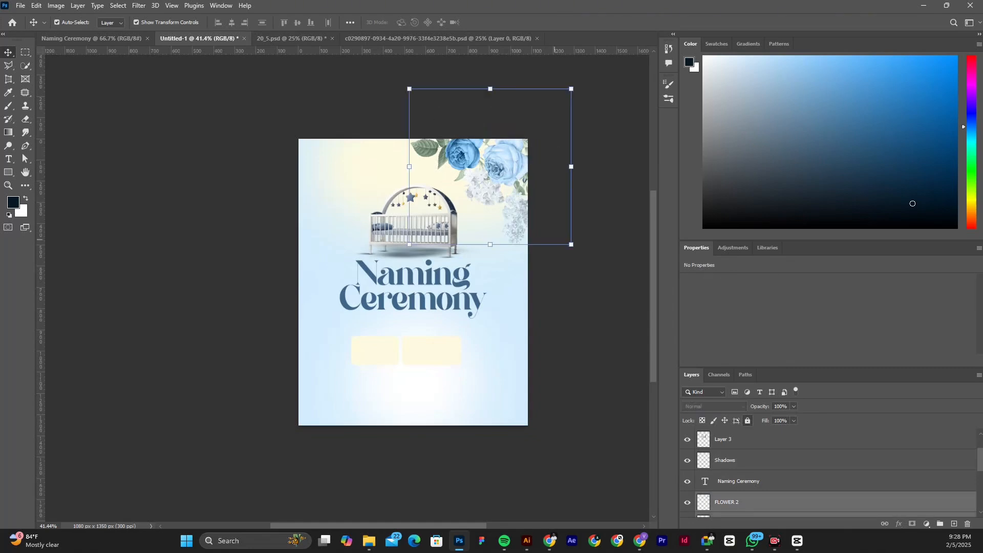
pyautogui.moveTo(572, 245); pyautogui.dragTo(551, 225)
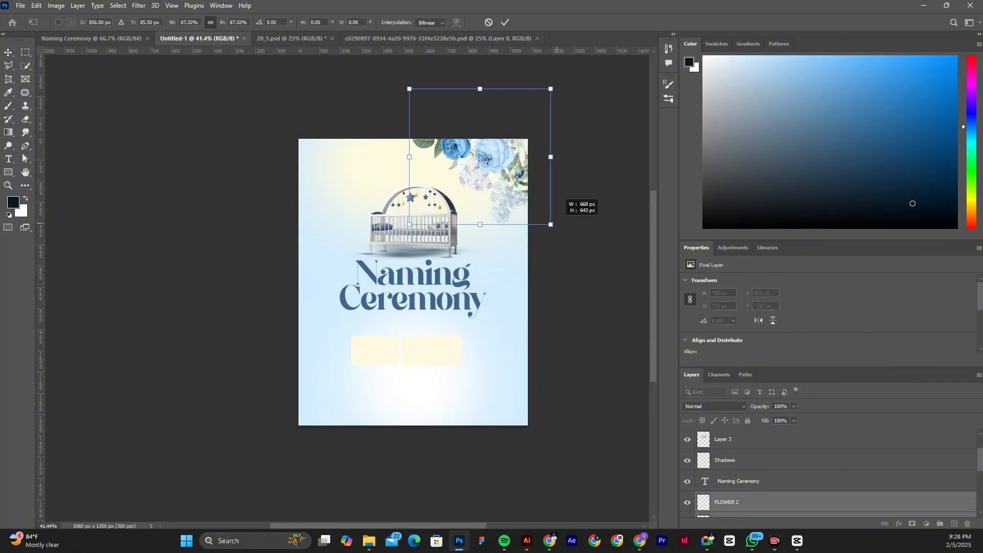
pyautogui.moveTo(499, 147); pyautogui.dragTo(511, 157)
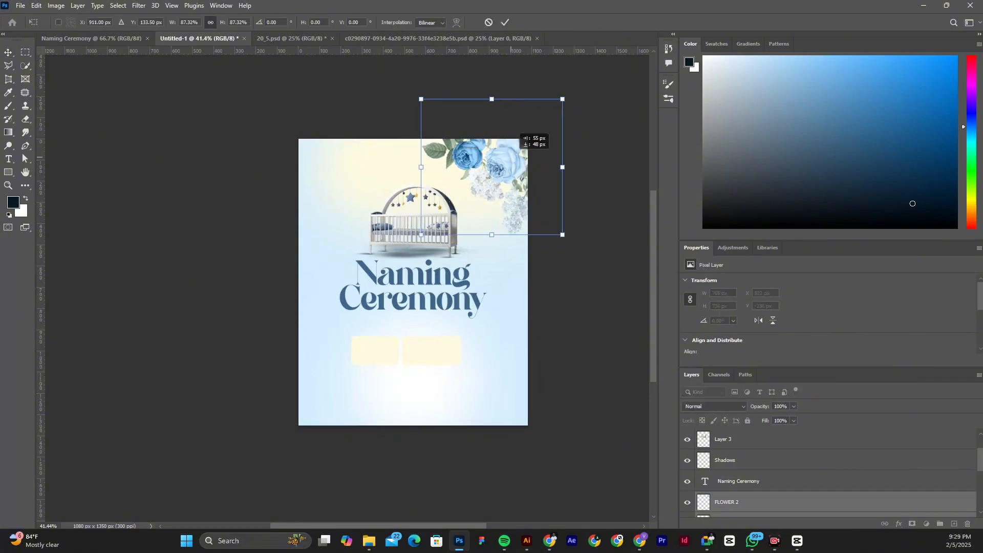
pyautogui.moveTo(421, 99); pyautogui.dragTo(429, 107)
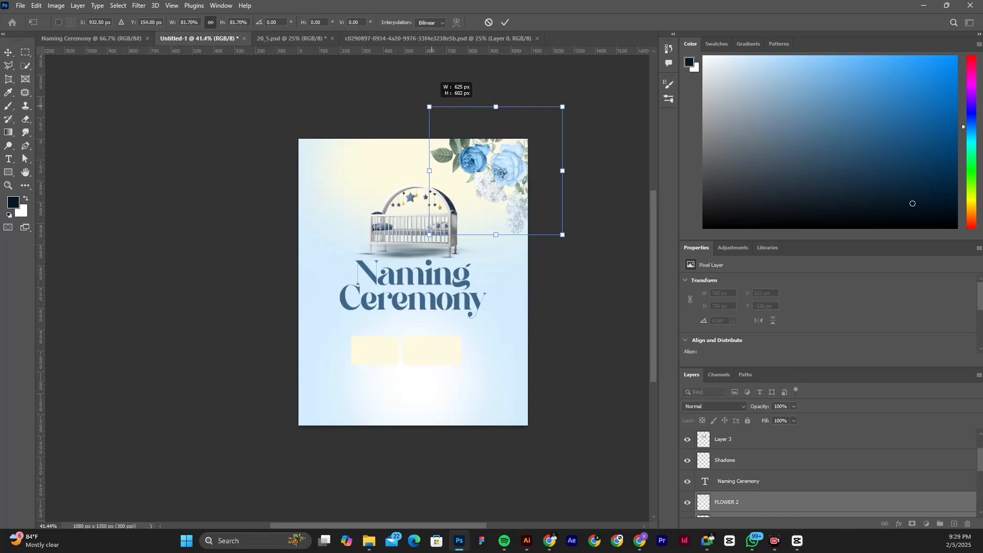
pyautogui.moveTo(506, 142); pyautogui.dragTo(508, 129)
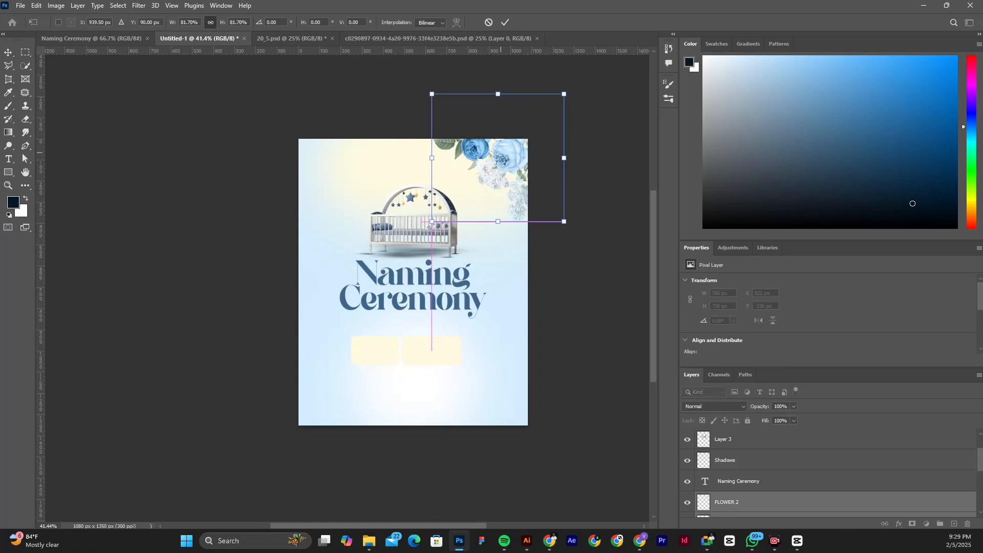
pyautogui.press('Return')
# - Move the Naming Ceremony title slightly down from the crib and hide the transform outlines
pyautogui.scroll(4, 407, 326)
pyautogui.moveTo(427, 248); pyautogui.dragTo(424, 262)
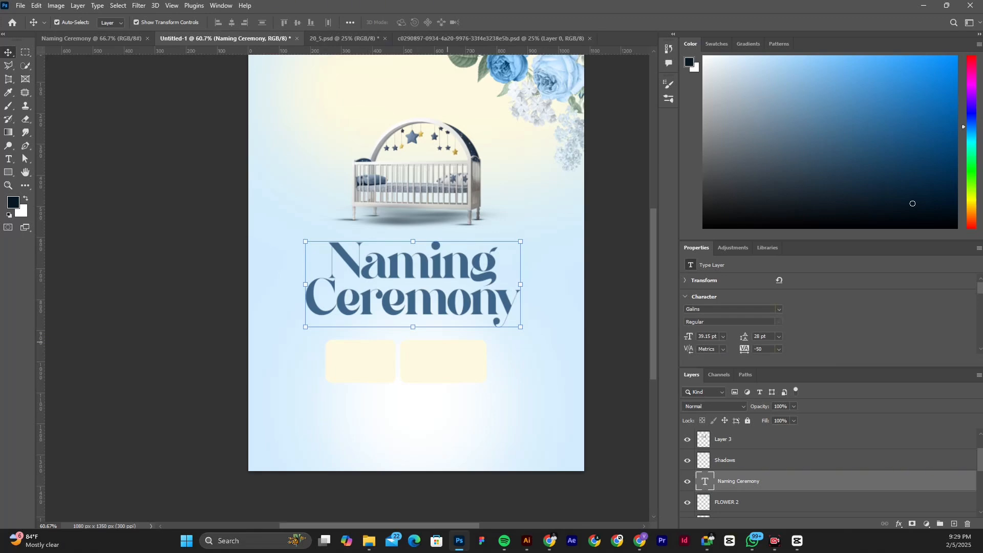
pyautogui.moveTo(489, 198); pyautogui.dragTo(428, 251)
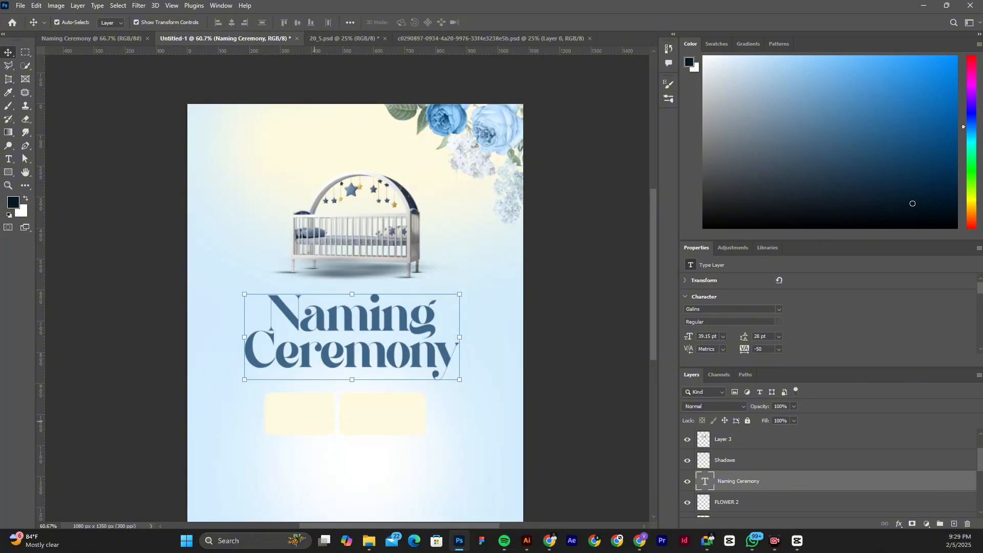
pyautogui.scroll(-2, 355, 297)
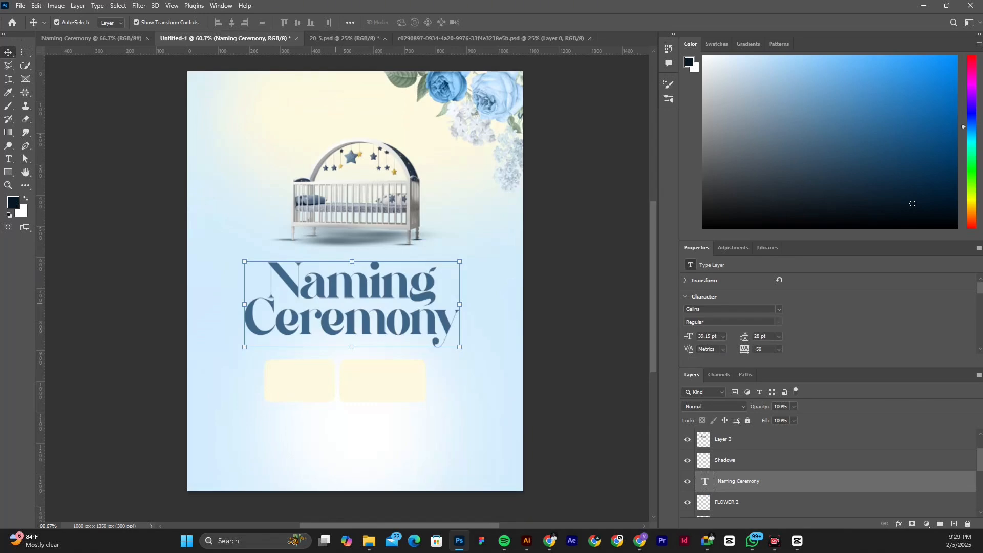
pyautogui.click(9, 159)
pyautogui.hotkey('ctrl', 'h')
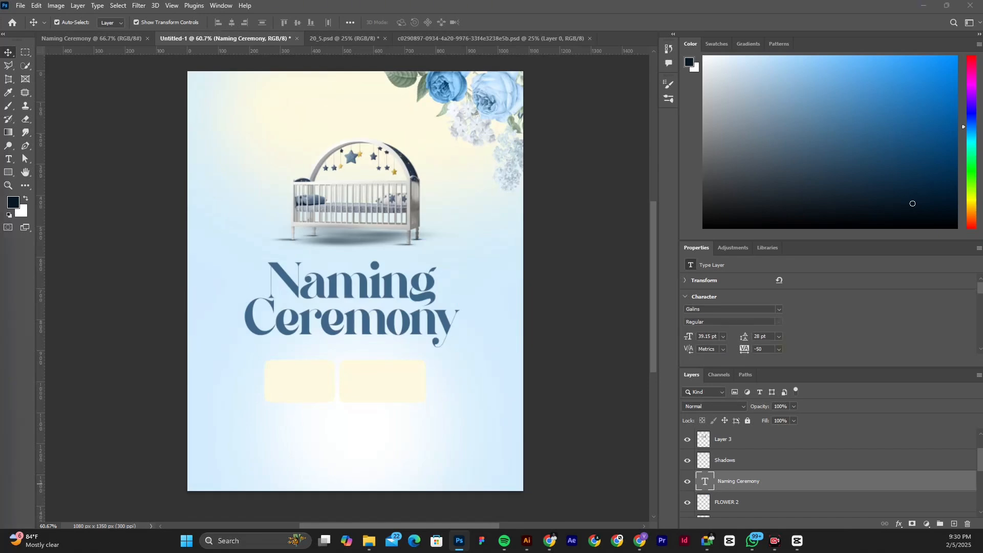
# - Add a Gradient Overlay effect to the Naming Ceremony title layer and open its gradient for editing
pyautogui.press('space')
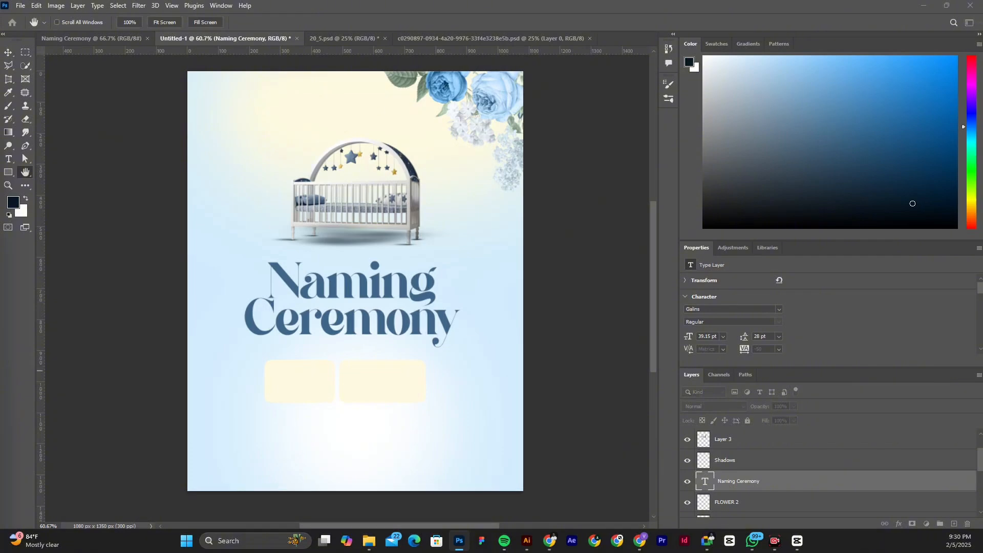
pyautogui.moveTo(0, 171); pyautogui.dragTo(281, 224)
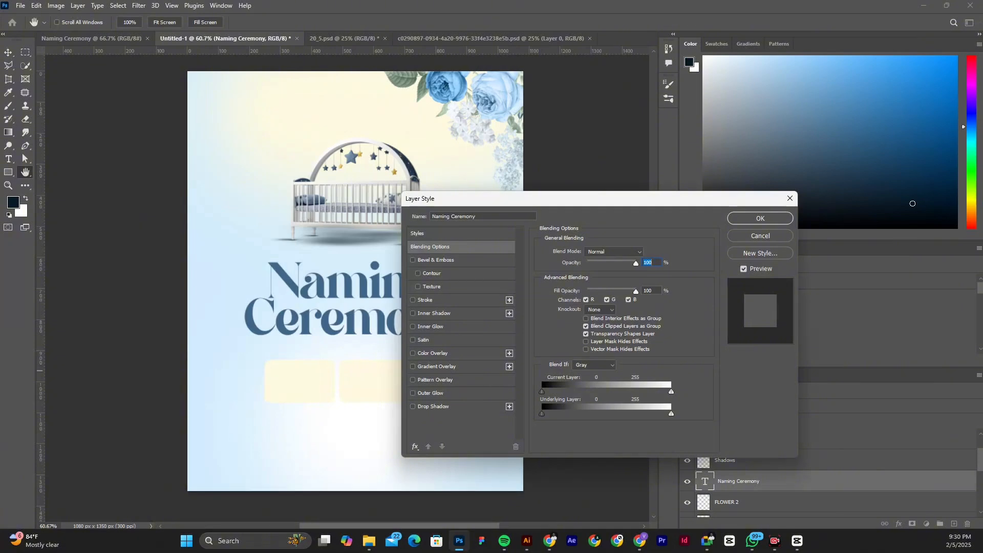
pyautogui.moveTo(510, 198); pyautogui.dragTo(636, 134)
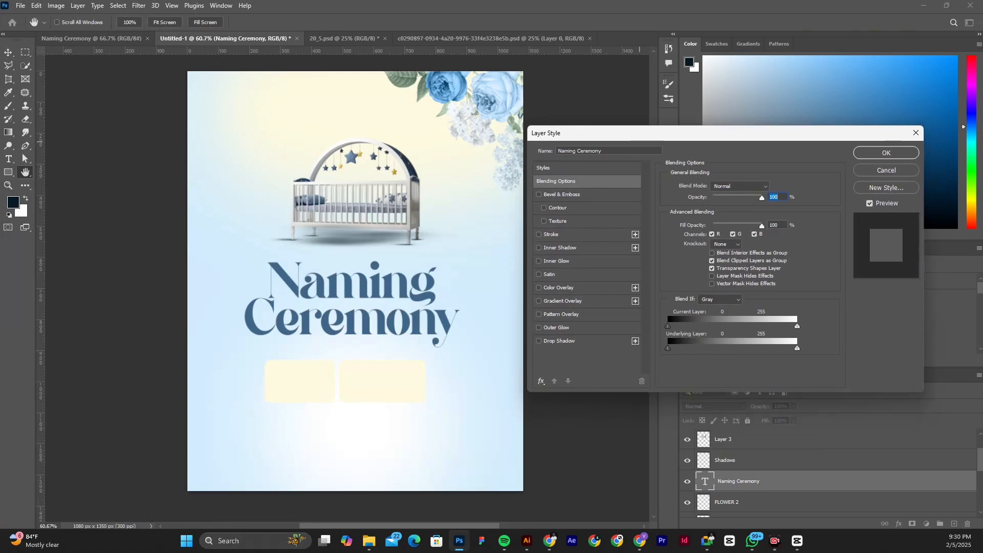
pyautogui.click(539, 300)
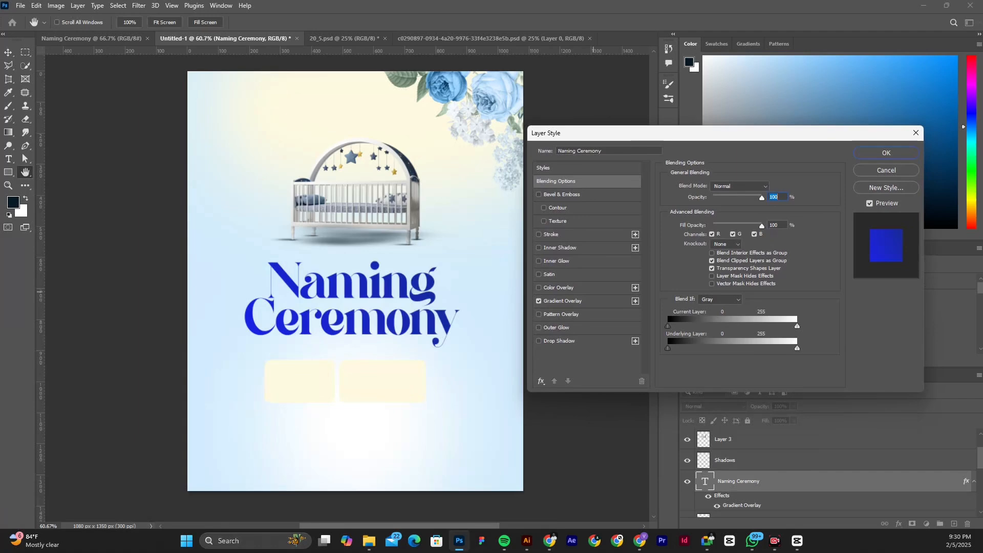
pyautogui.click(584, 300)
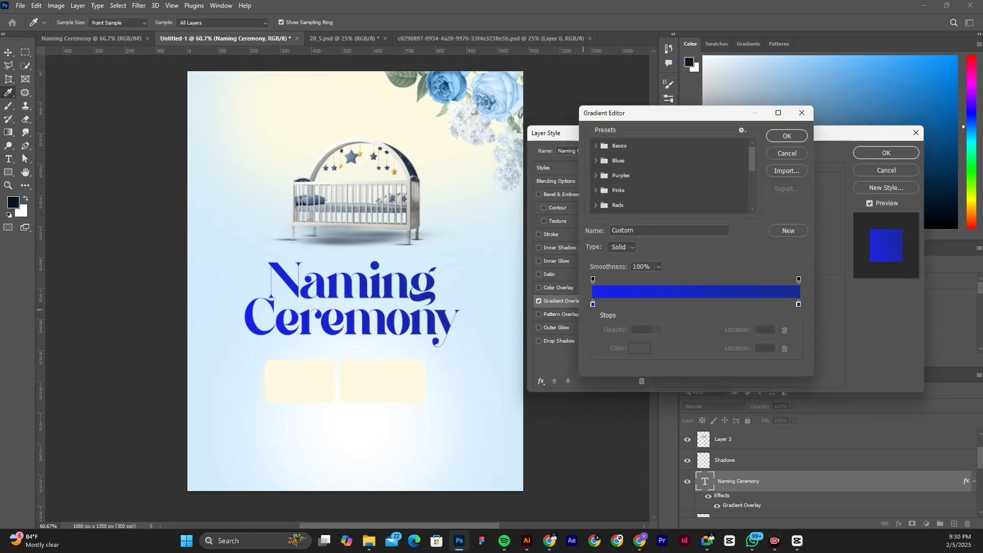
# - Set the starting colour stop of the title's gradient to bright blue 0193ff
pyautogui.click(592, 304)
pyautogui.click(638, 348)
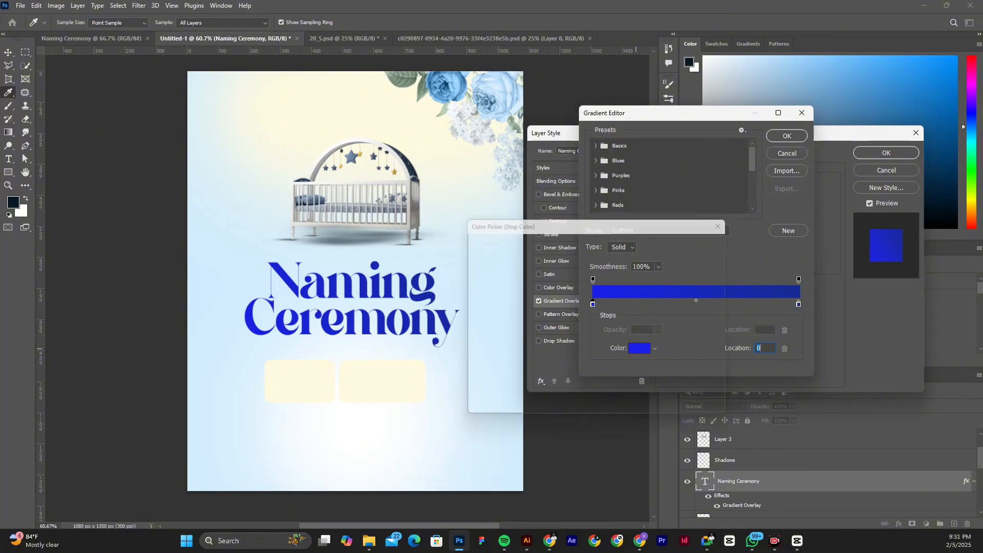
pyautogui.write('97d1fc')
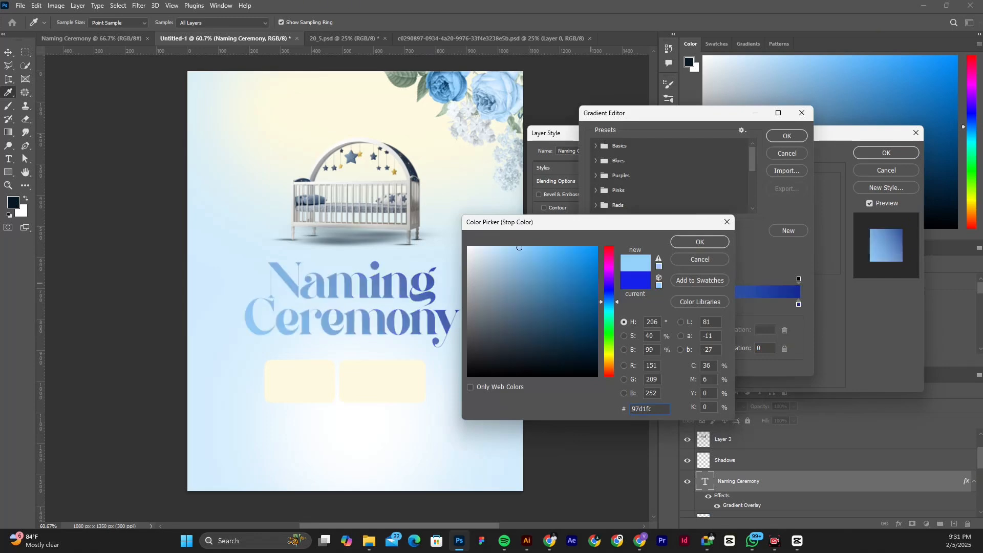
pyautogui.click(586, 266)
pyautogui.moveTo(586, 266); pyautogui.dragTo(596, 247)
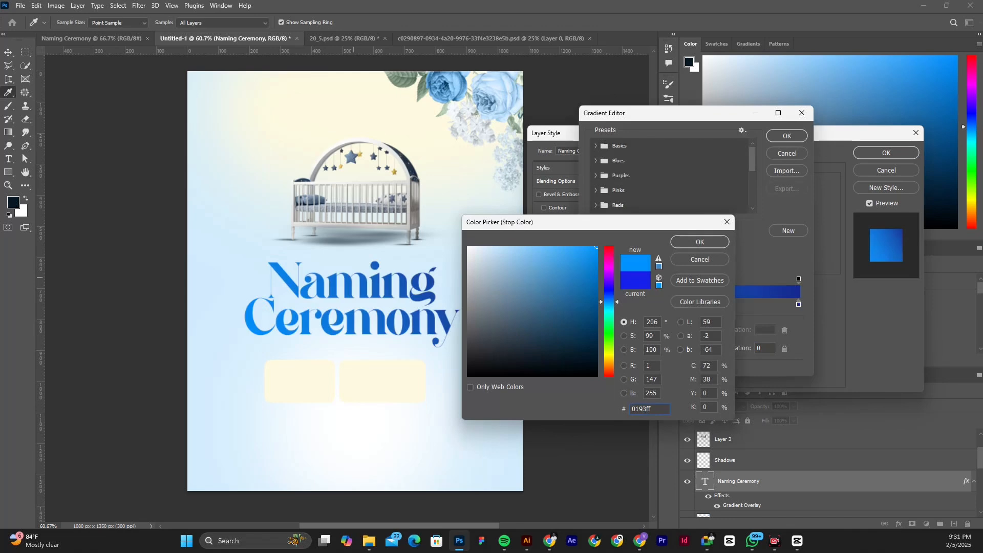
pyautogui.press('Return')
pyautogui.press('Return')
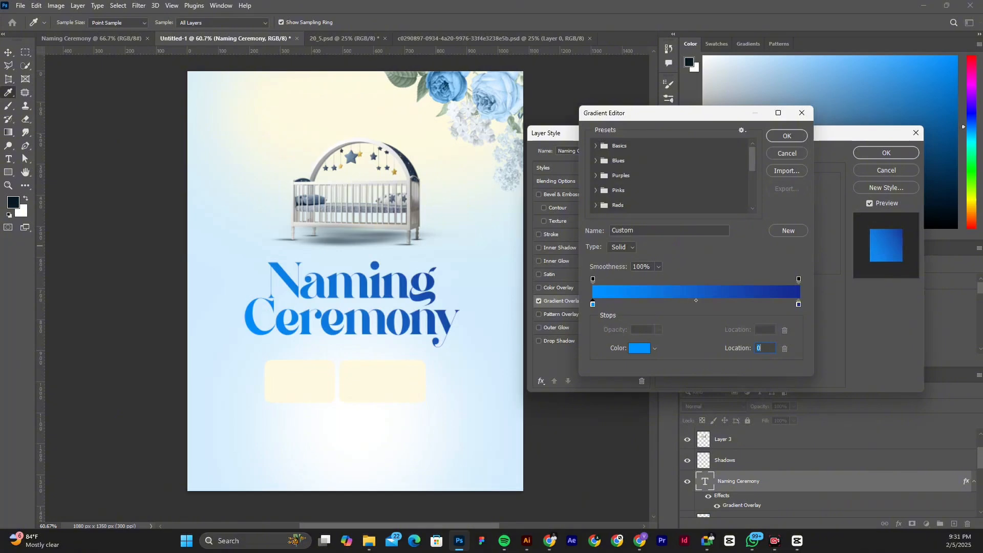
# - Set the ending colour stop of the title's gradient to dark navy 0e2760 and apply the layer style
pyautogui.click(798, 303)
pyautogui.click(639, 348)
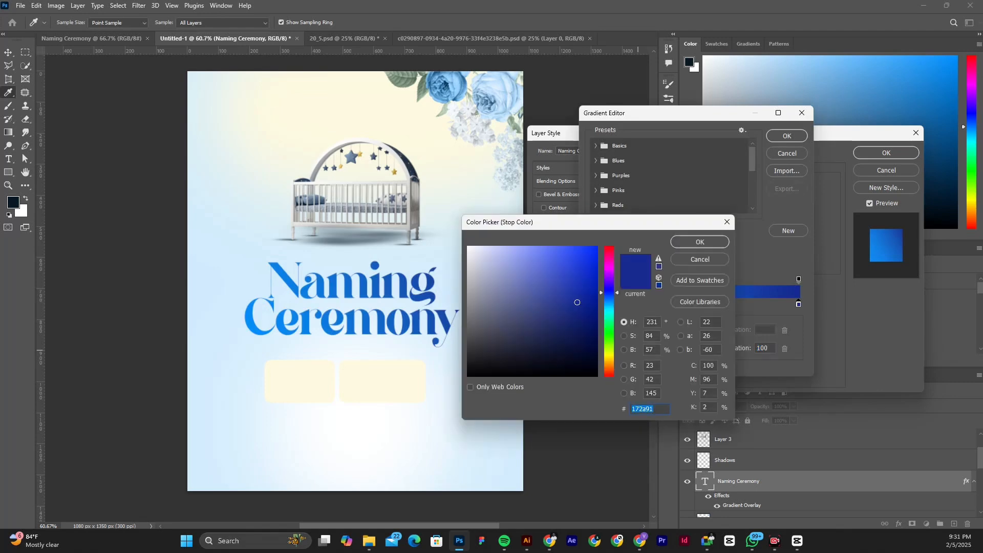
pyautogui.write('172291')
pyautogui.write('1d1791')
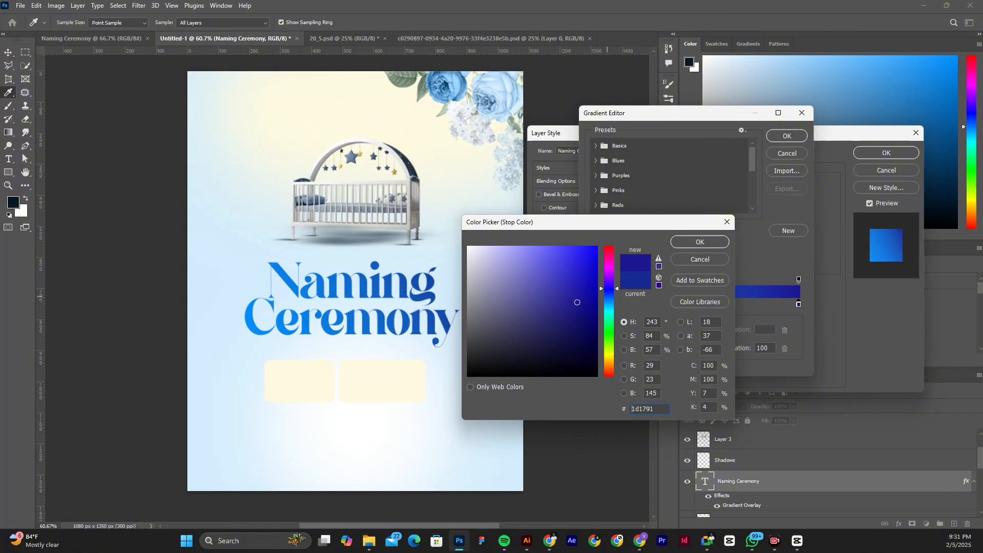
pyautogui.write('173c91')
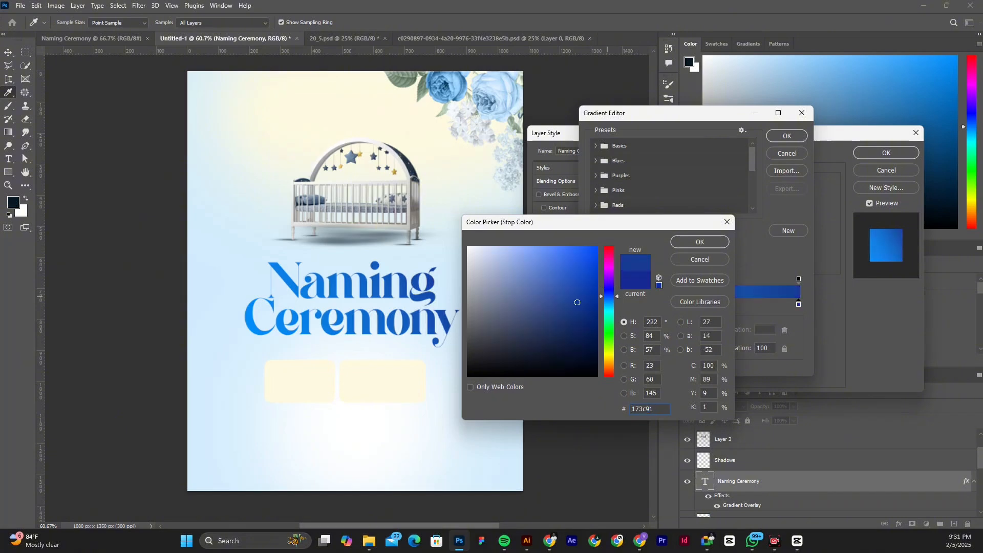
pyautogui.write('1343b0')
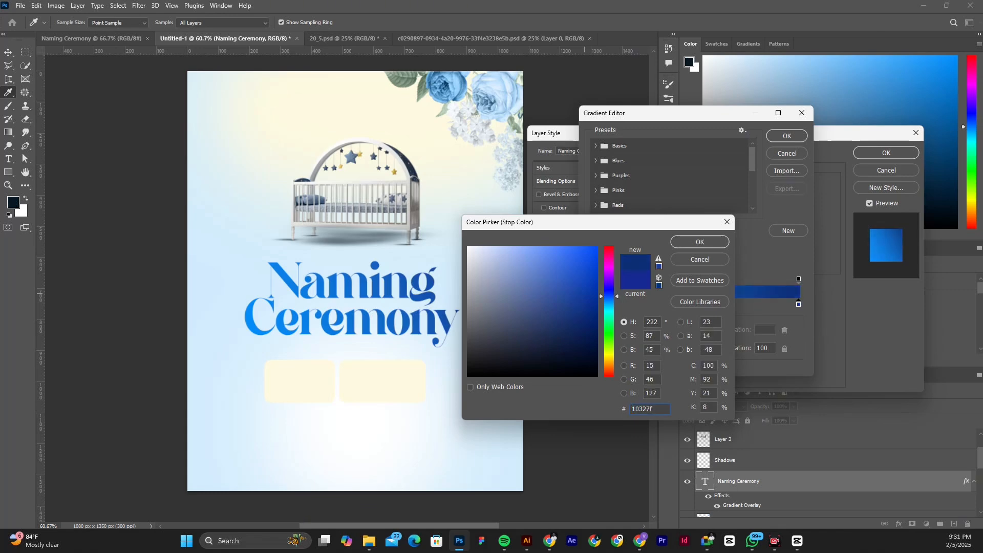
pyautogui.click(578, 327)
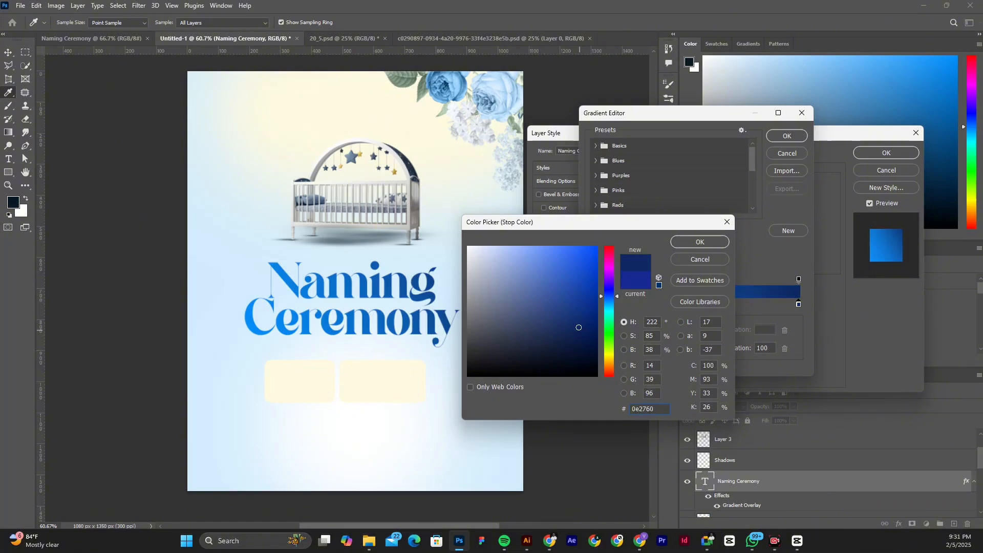
pyautogui.press('Return')
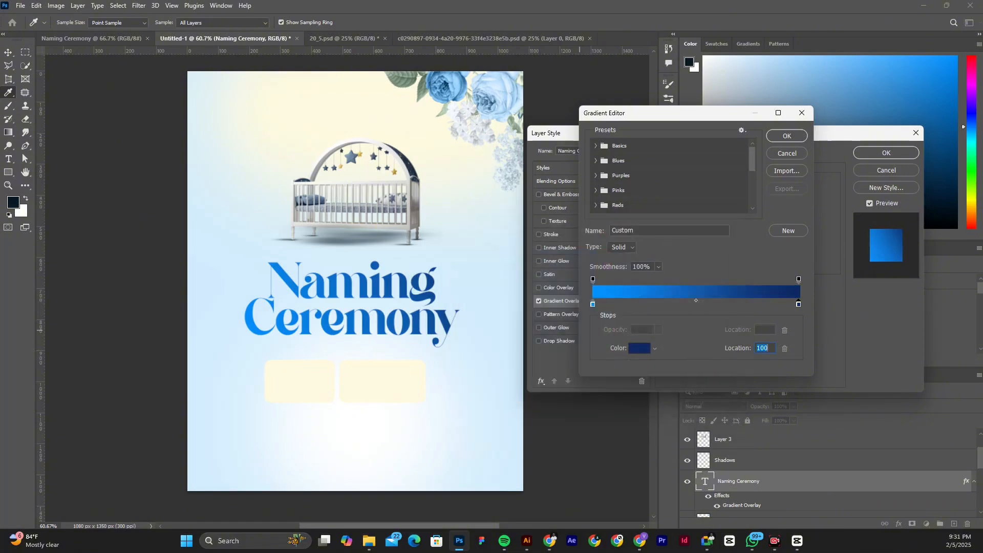
pyautogui.press('Return')
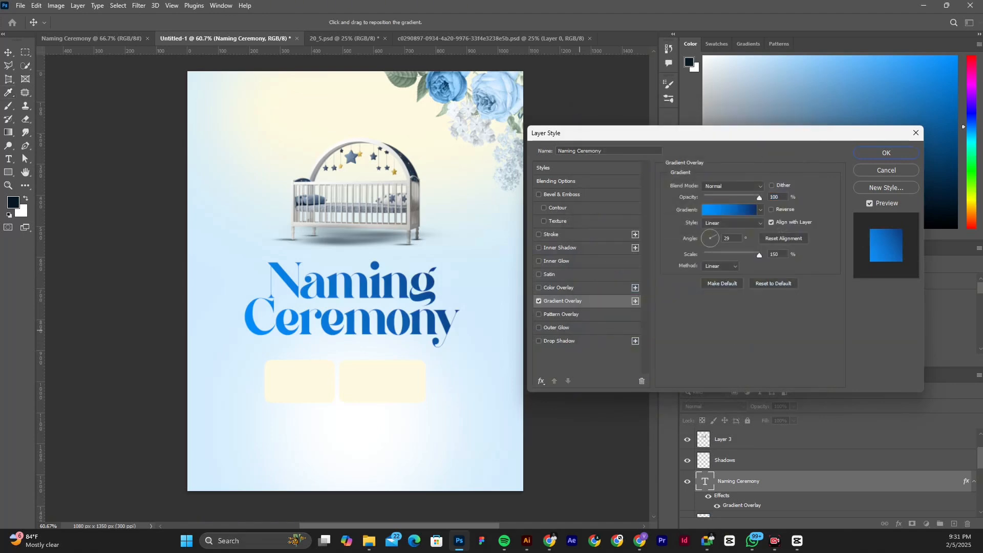
pyautogui.press('Return')
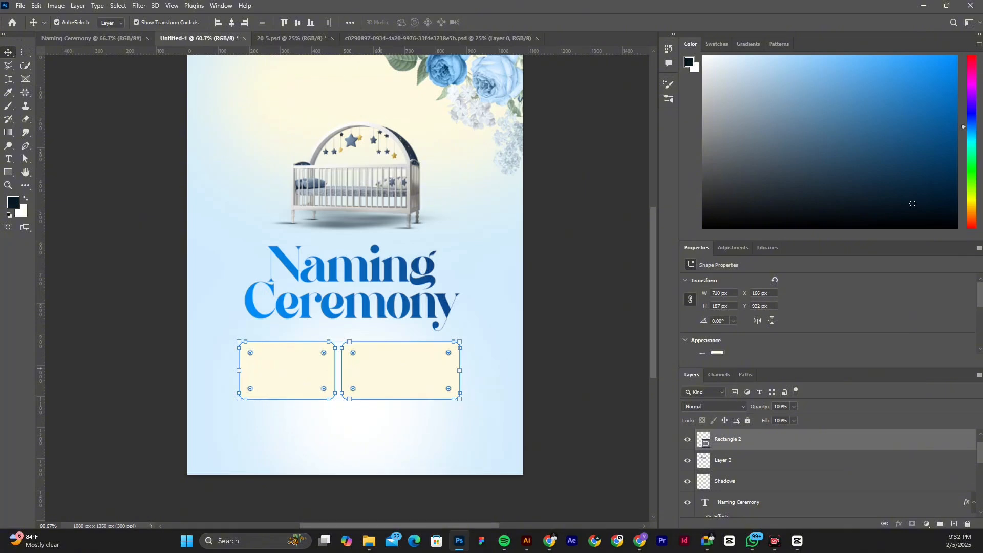
# - Deselect the cream rounded rectangles, hide their outlines, and nudge the Naming Ceremony title slightly to the right
pyautogui.hotkey('ctrl', 'h')
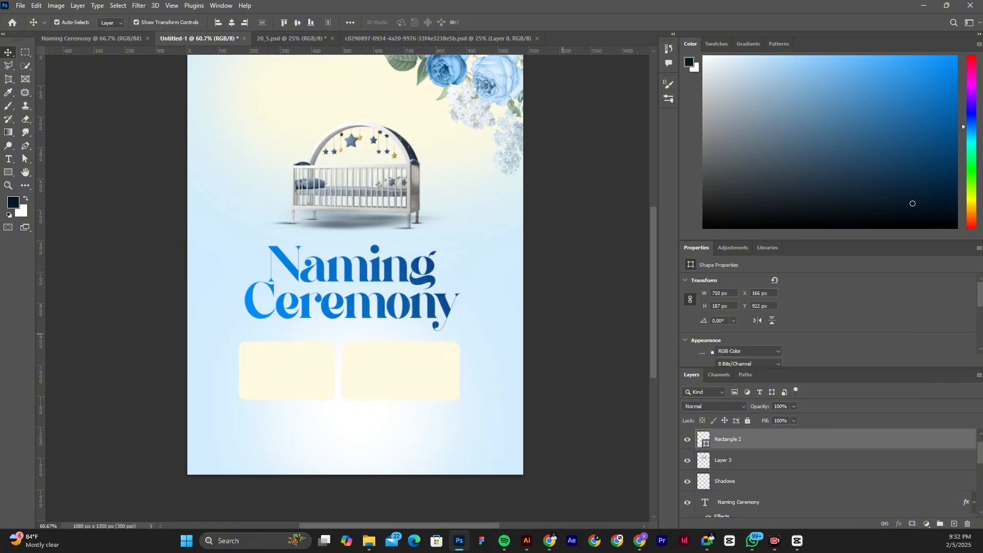
pyautogui.scroll(-3, 380, 334)
pyautogui.click(563, 334)
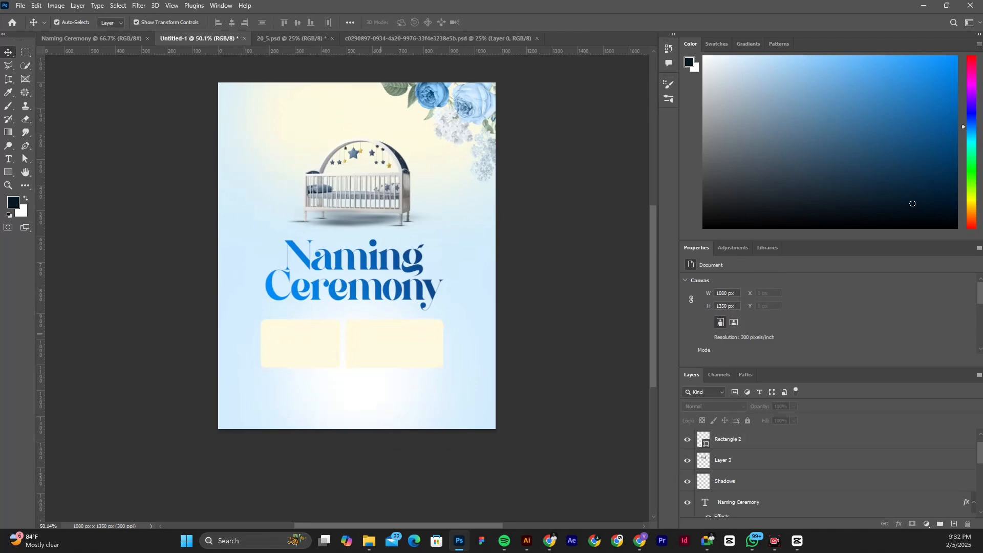
pyautogui.scroll(2, 357, 271)
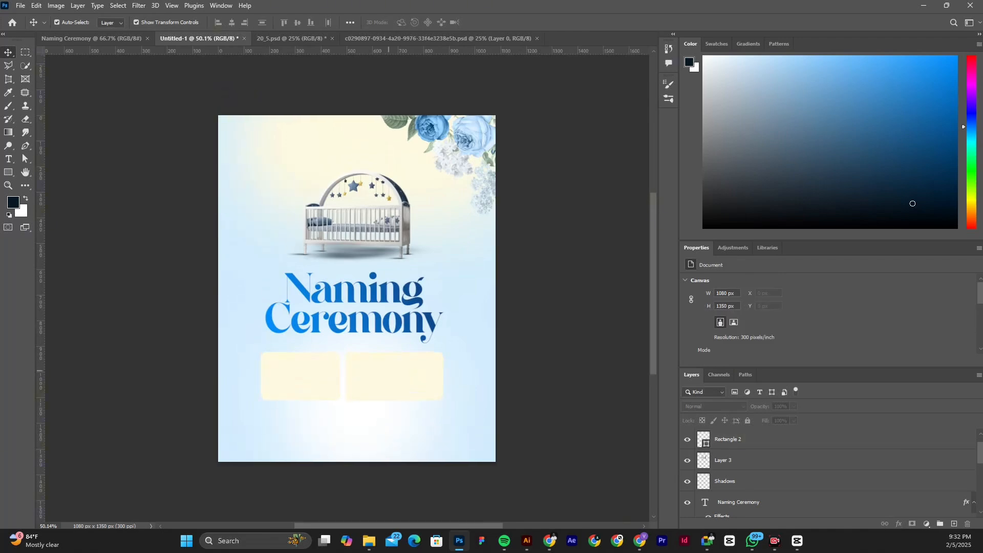
pyautogui.moveTo(368, 270); pyautogui.dragTo(372, 273)
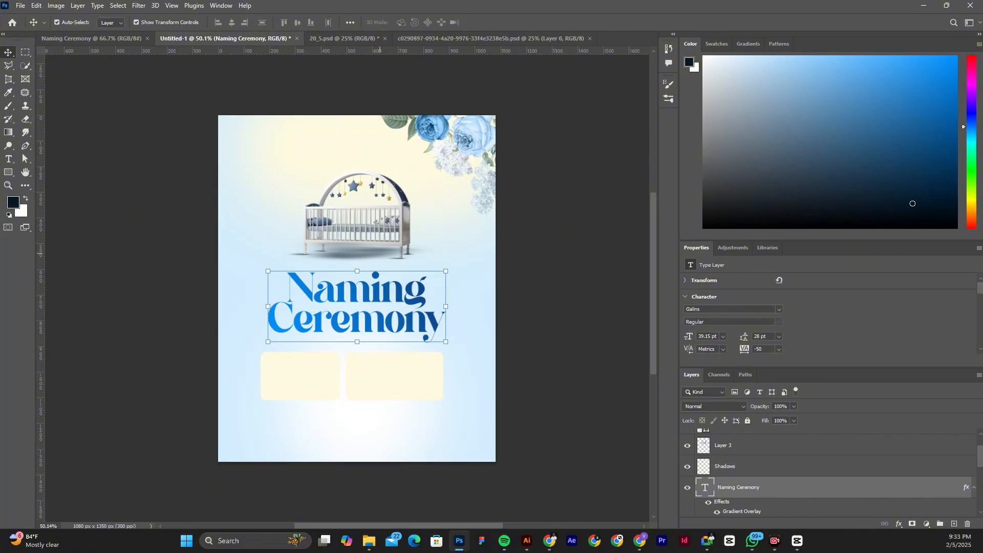
pyautogui.scroll(-2, 357, 287)
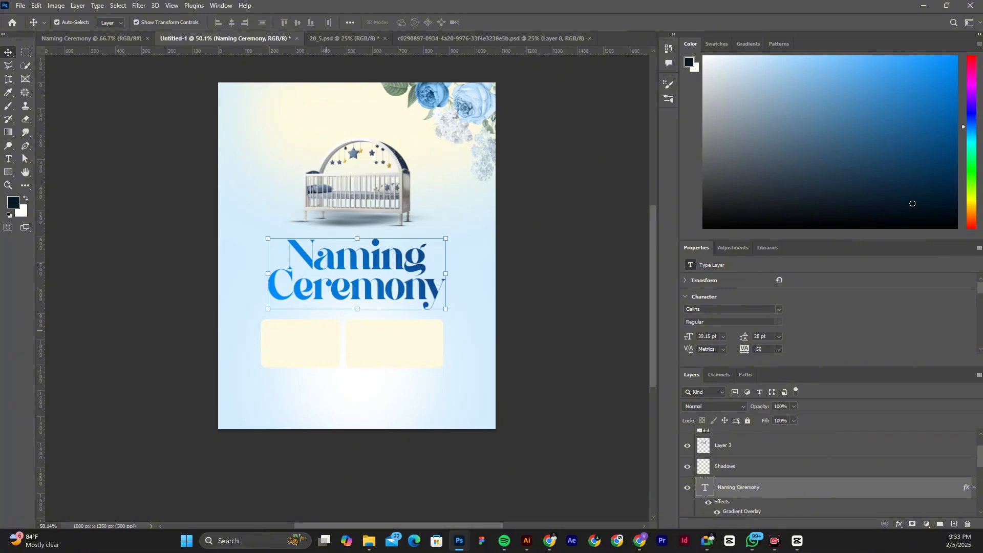
# - Add a text block below the cream boxes containing Date: 8/2/2025, Time: 12pm and the event's address
pyautogui.hotkey('alt', 'Tab')
pyautogui.press('t')
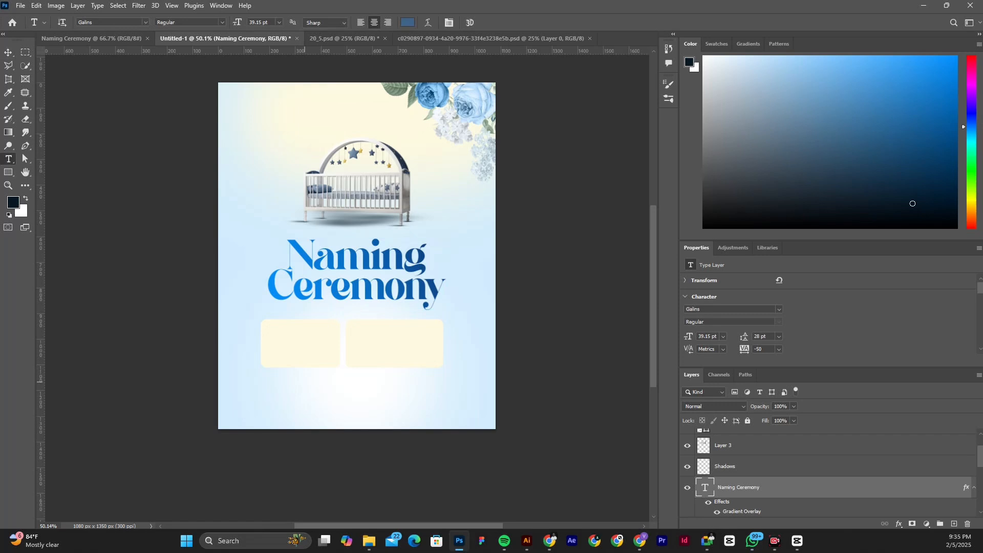
pyautogui.click(305, 381)
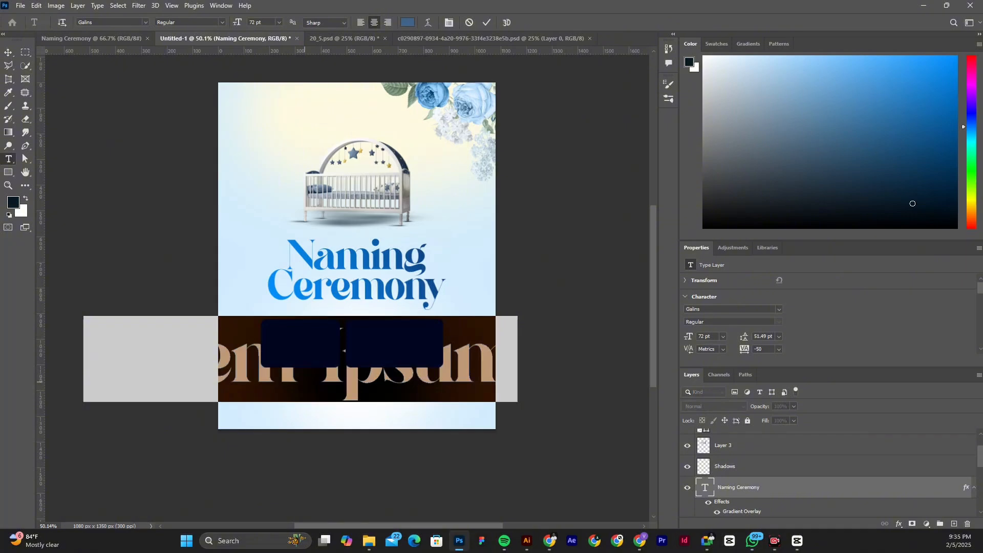
pyautogui.press('BackSpace')
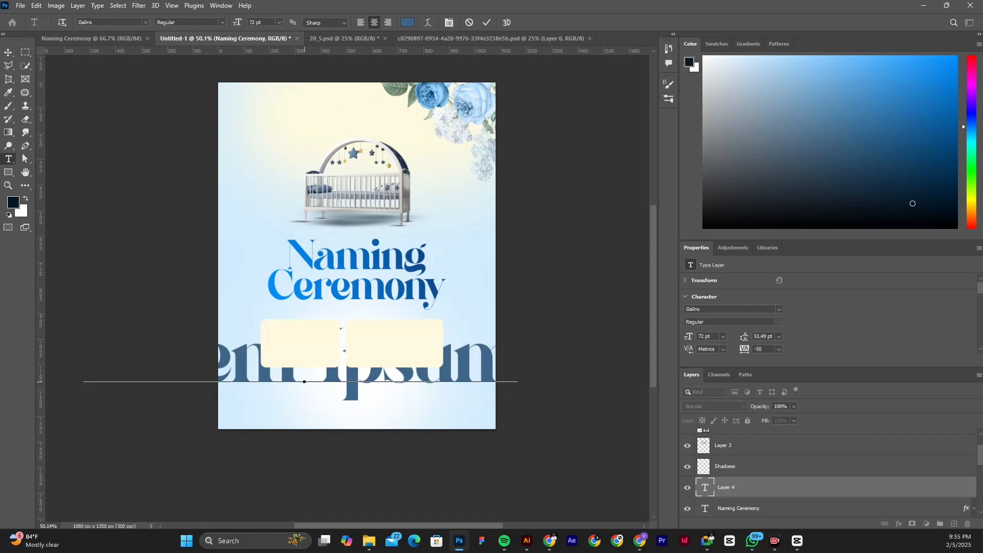
pyautogui.write('Date: 8/7/2025 Time: 12pm')
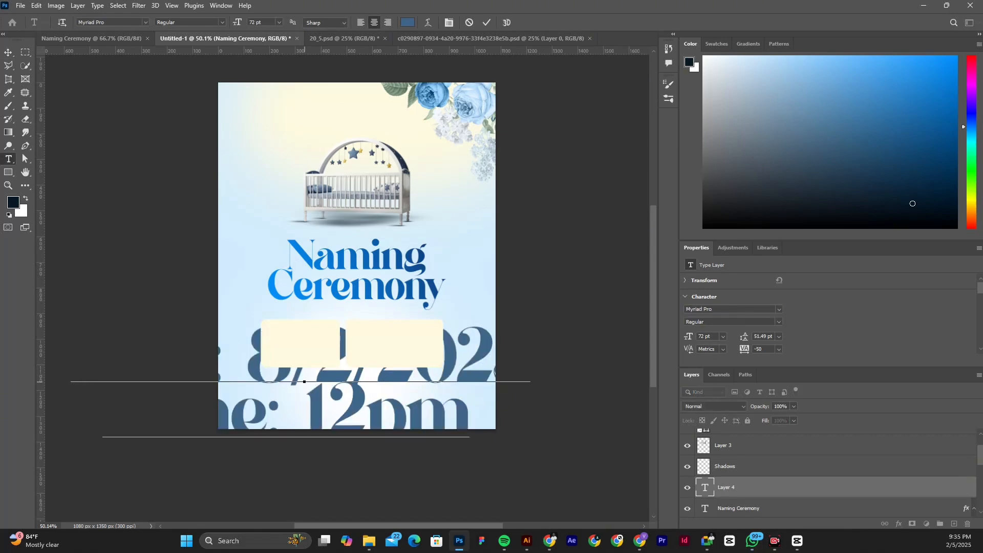
# - Set the whole event details text to 10 pt with Auto leading and shift it slightly to the right
pyautogui.hotkey('ctrl', 'a')
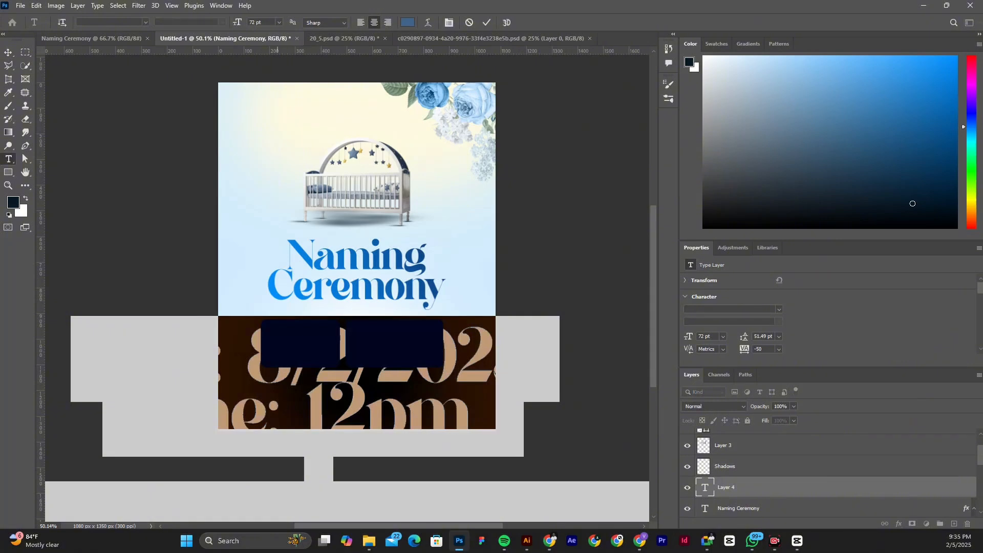
pyautogui.click(279, 22)
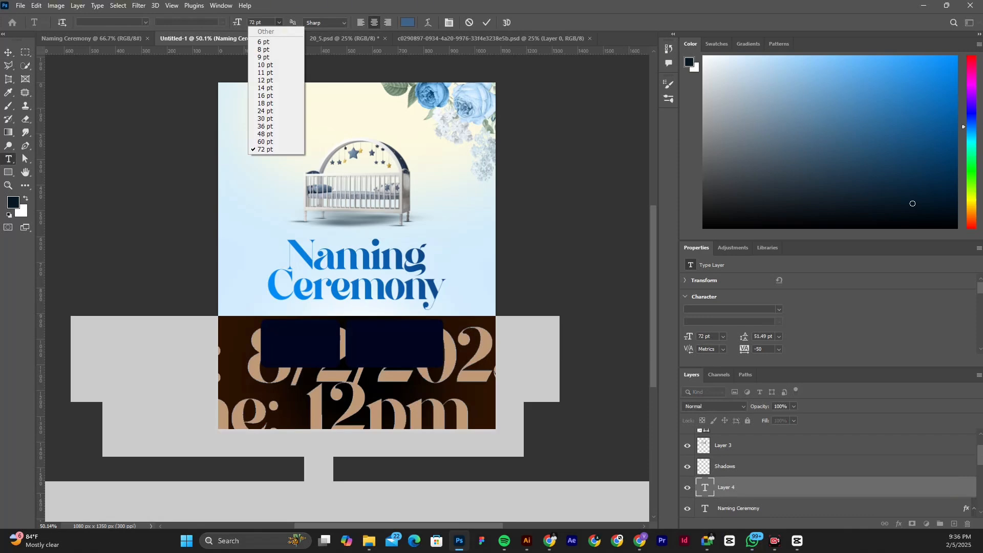
pyautogui.click(265, 64)
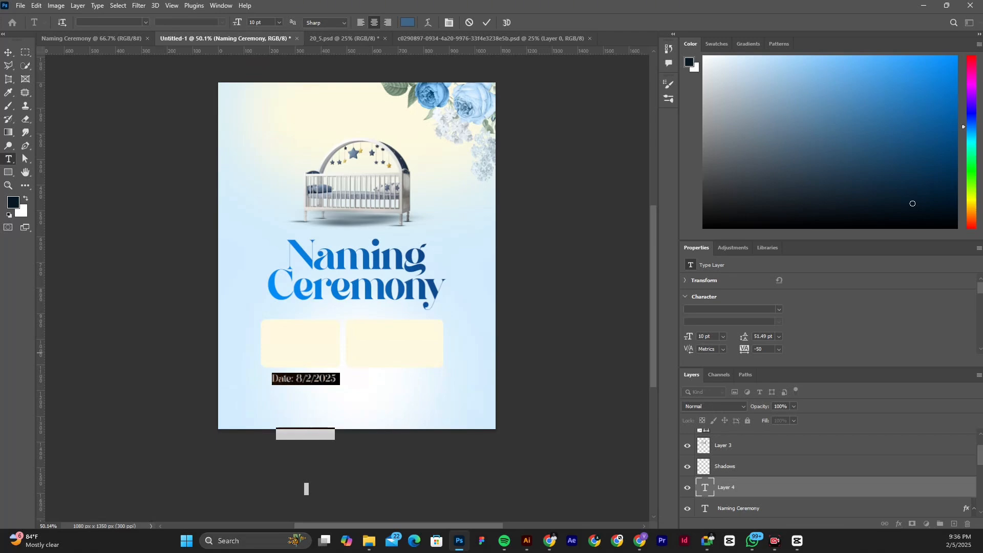
pyautogui.click(779, 336)
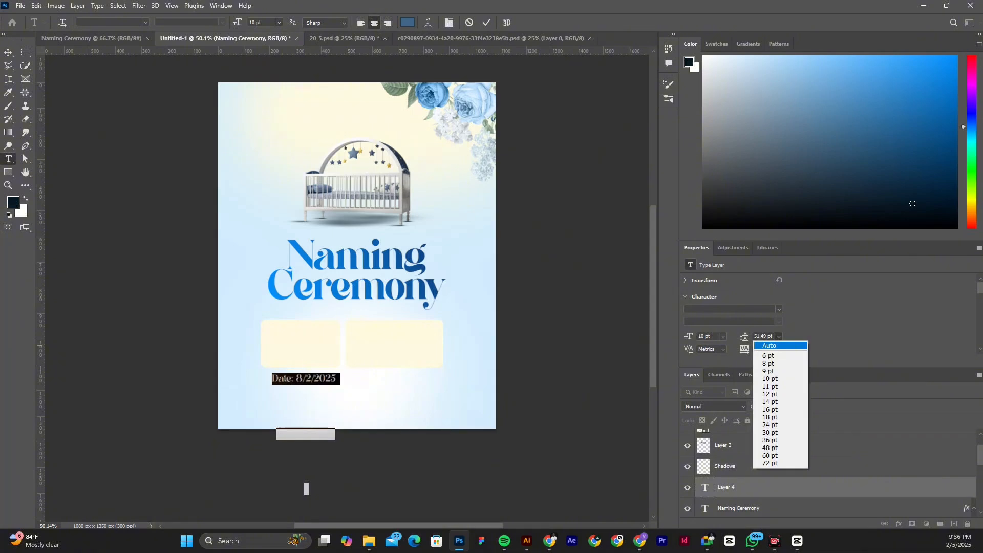
pyautogui.click(769, 345)
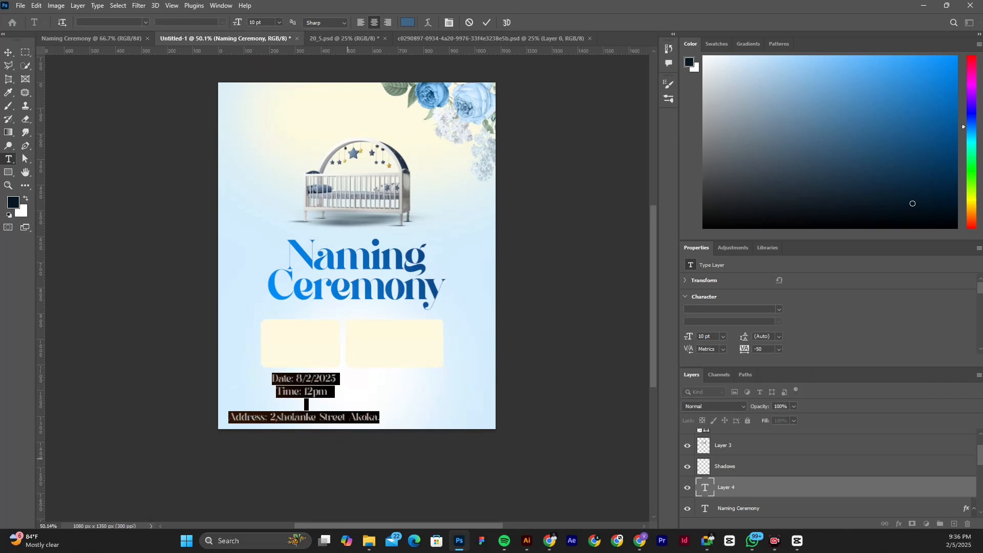
pyautogui.moveTo(348, 458); pyautogui.dragTo(364, 459)
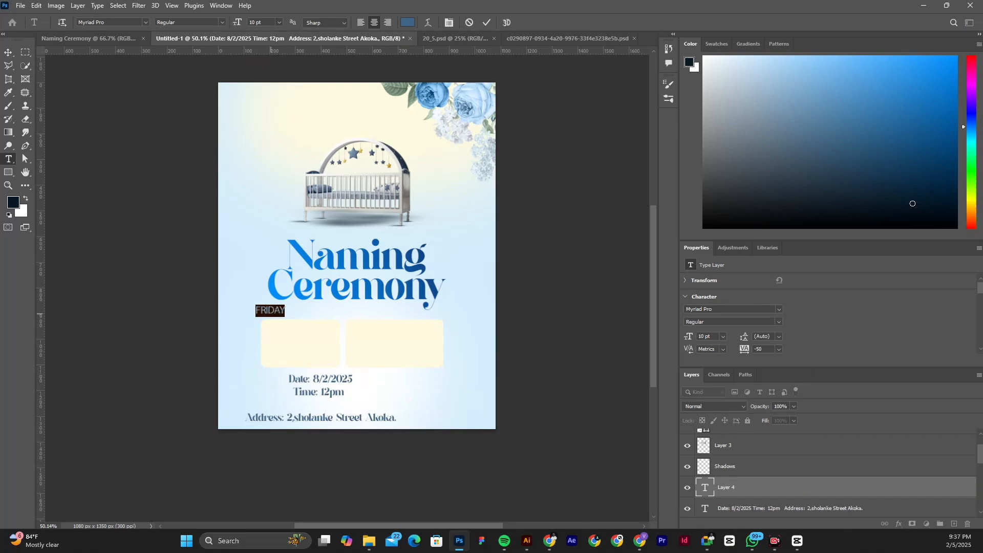
# - Enter SATURDAY 8TH, FEB, 2025 in the new text layer and place it over the cream boxes
pyautogui.write('SATURDAY 8TH,')
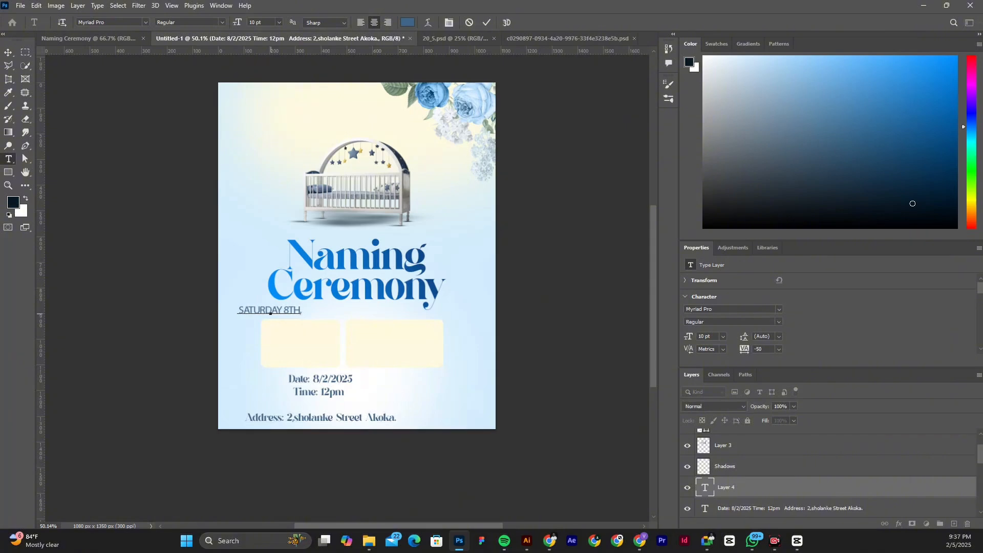
pyautogui.write(' FEB')
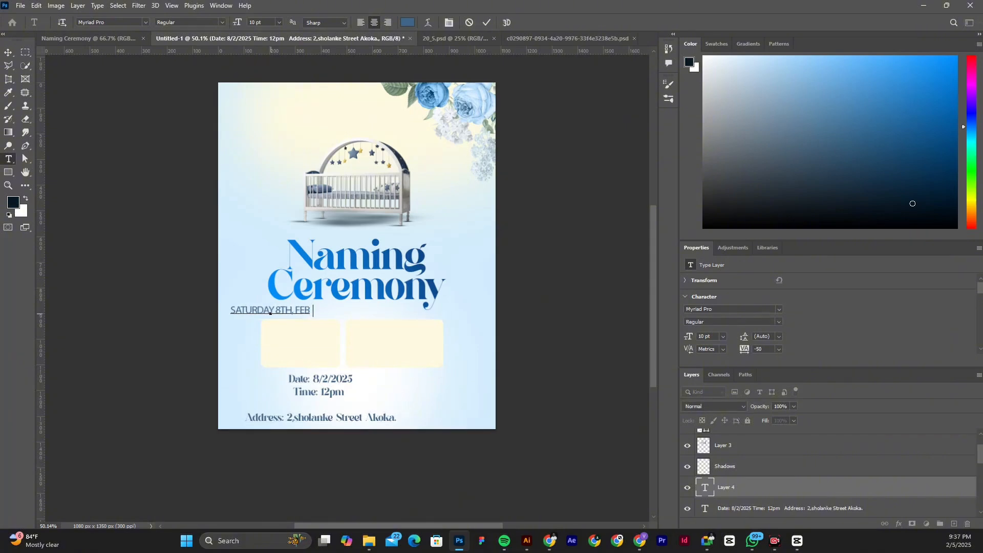
pyautogui.write('> 202')
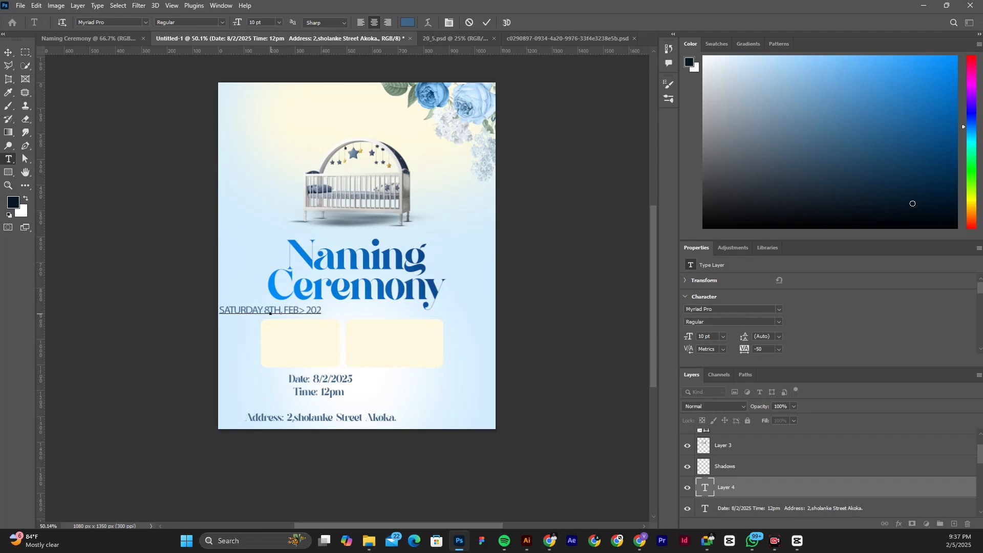
pyautogui.write('5')
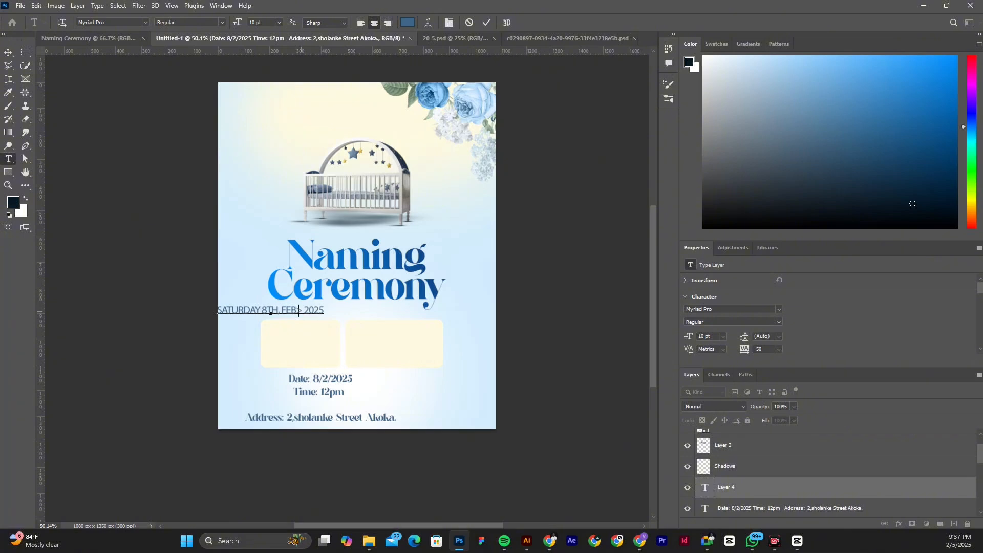
pyautogui.press('BackSpace')
pyautogui.moveTo(323, 334); pyautogui.dragTo(375, 337)
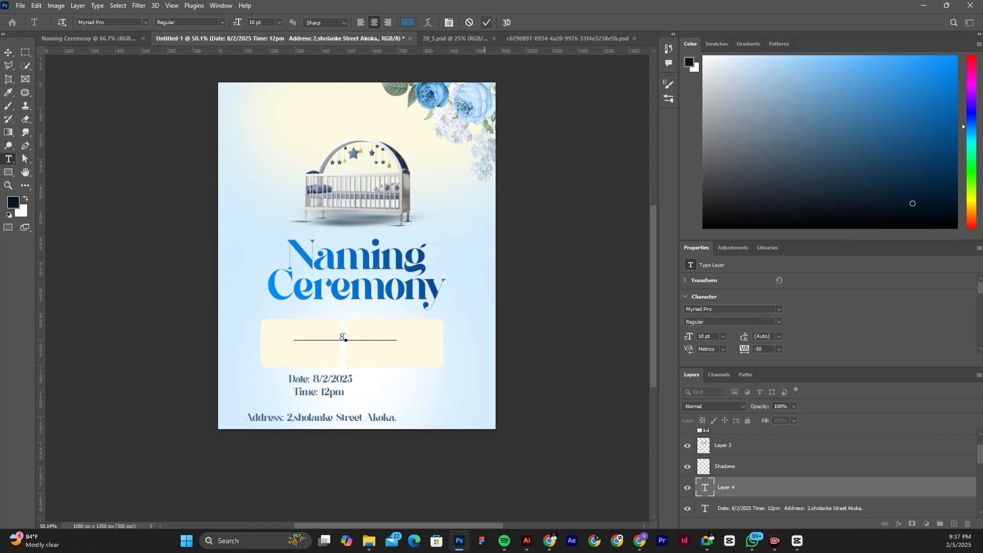
pyautogui.click(487, 22)
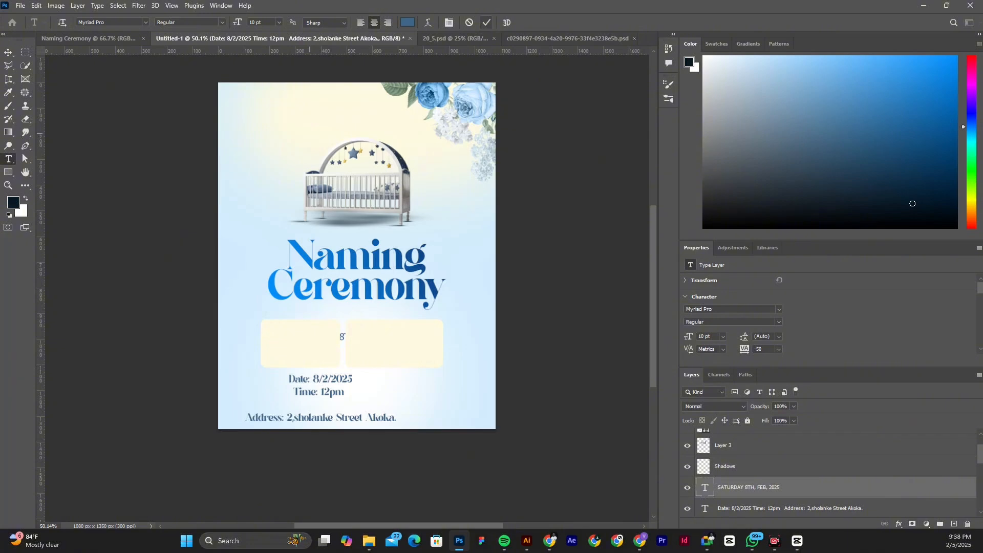
# - Bring the Saturday date text to the front and move it up along the upper part of the cream boxes
pyautogui.press('v')
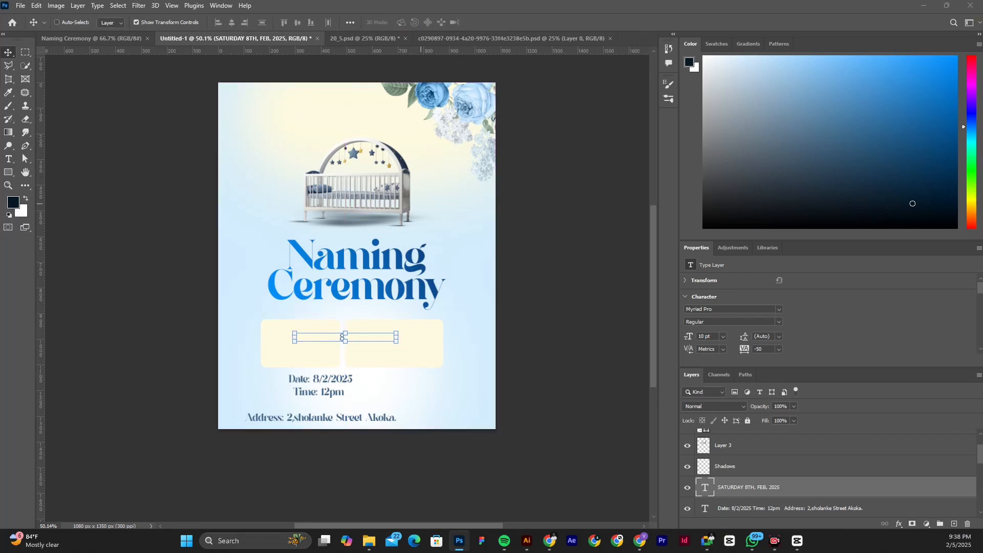
pyautogui.keyDown('ctrl'); pyautogui.click(420, 203); pyautogui.keyUp('ctrl')
pyautogui.hotkey('ctrl', 'shift', ']')
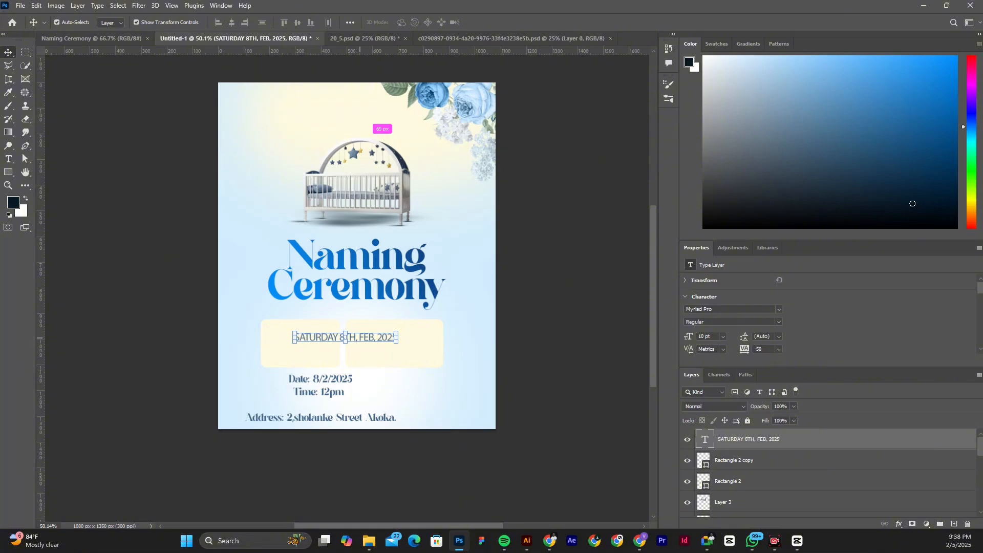
pyautogui.moveTo(364, 334); pyautogui.dragTo(369, 329)
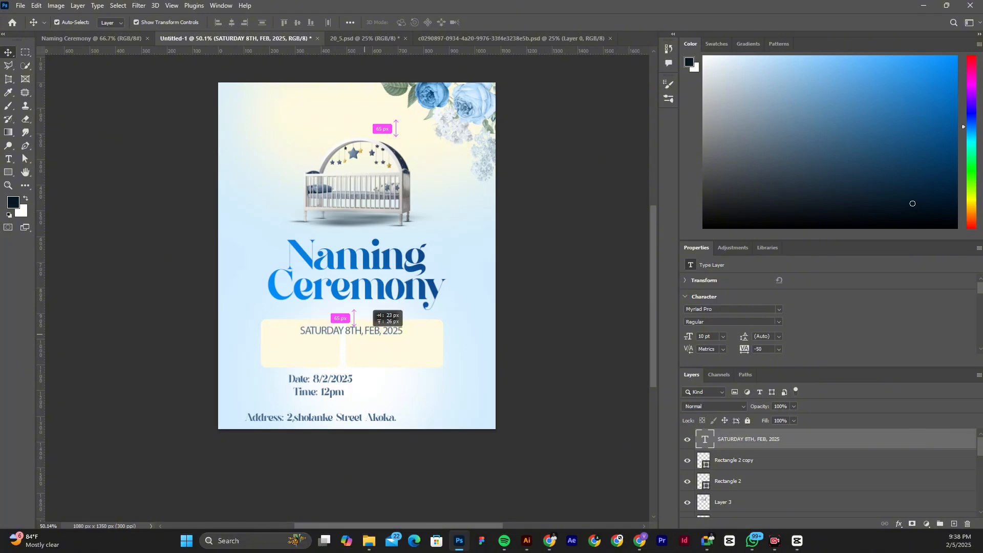
pyautogui.moveTo(369, 329); pyautogui.dragTo(368, 329)
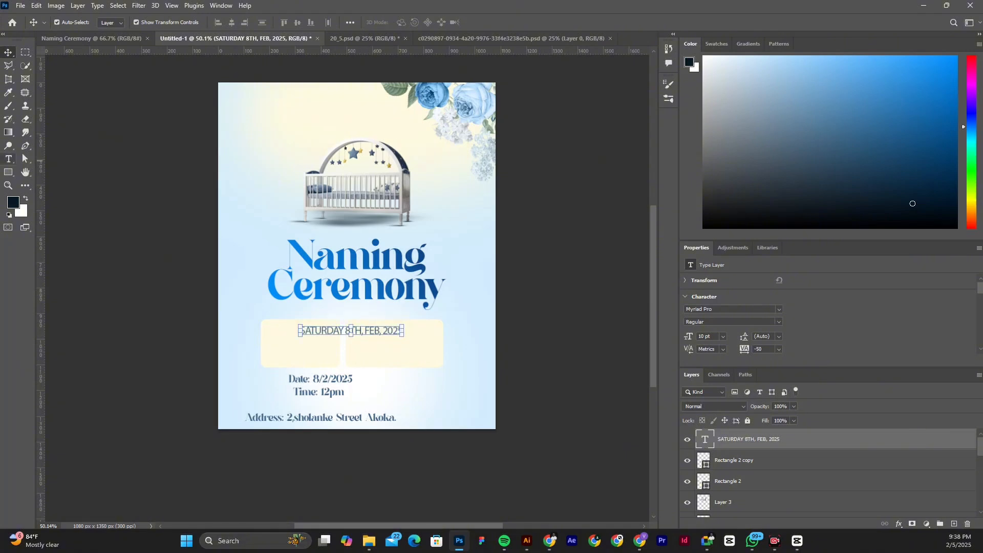
# - Change the font of the Saturday date text to Matter SemiBold
pyautogui.click(8, 159)
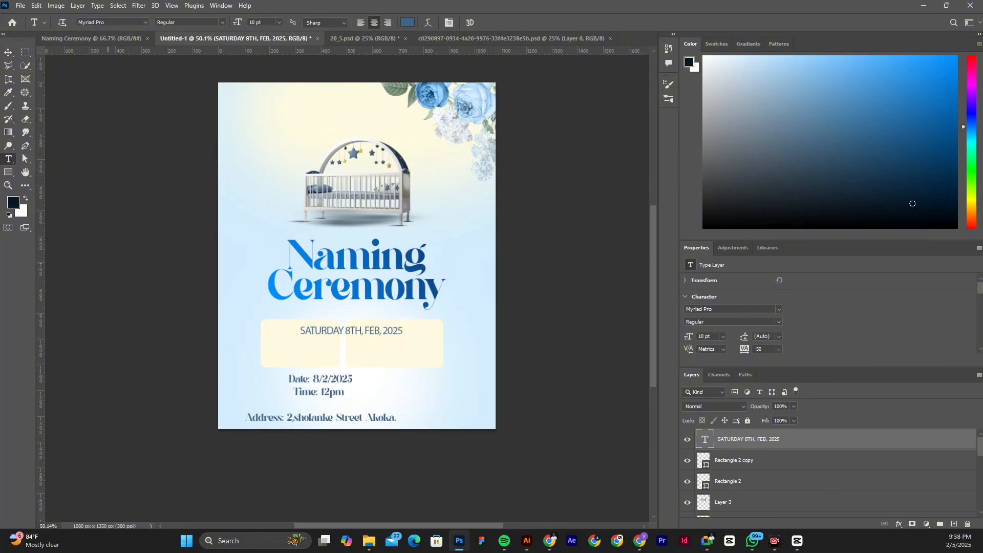
pyautogui.click(85, 22)
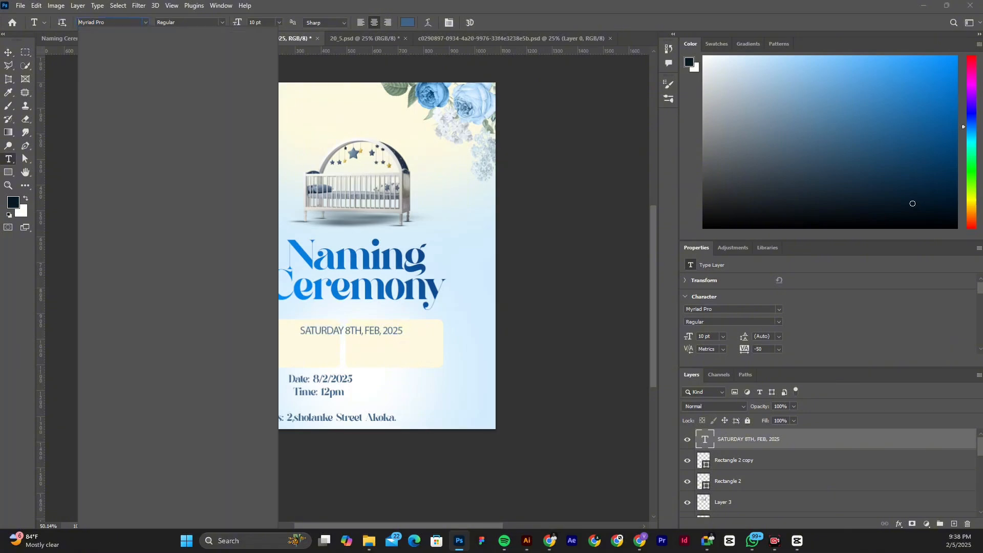
pyautogui.write('Ma')
pyautogui.press('Escape')
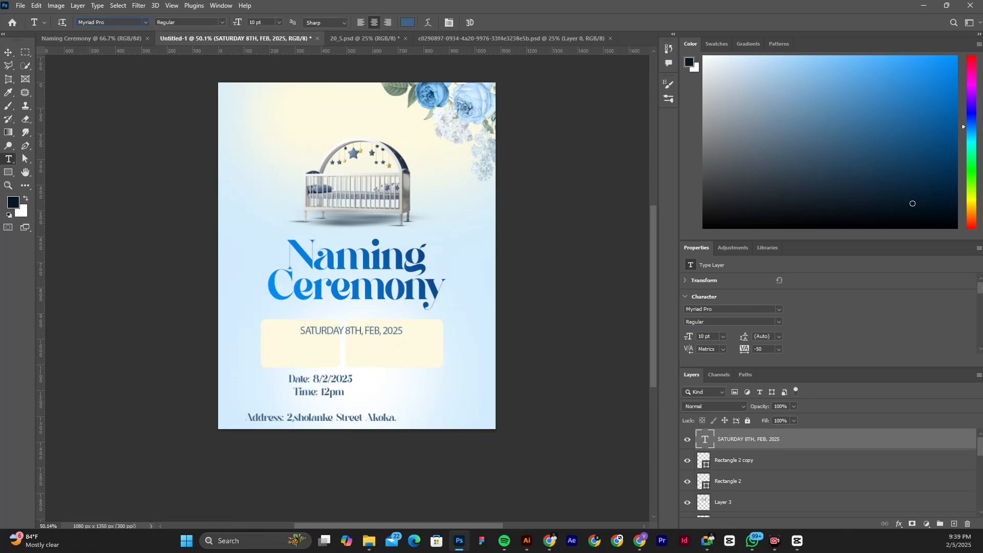
pyautogui.click(91, 22)
pyautogui.write('M')
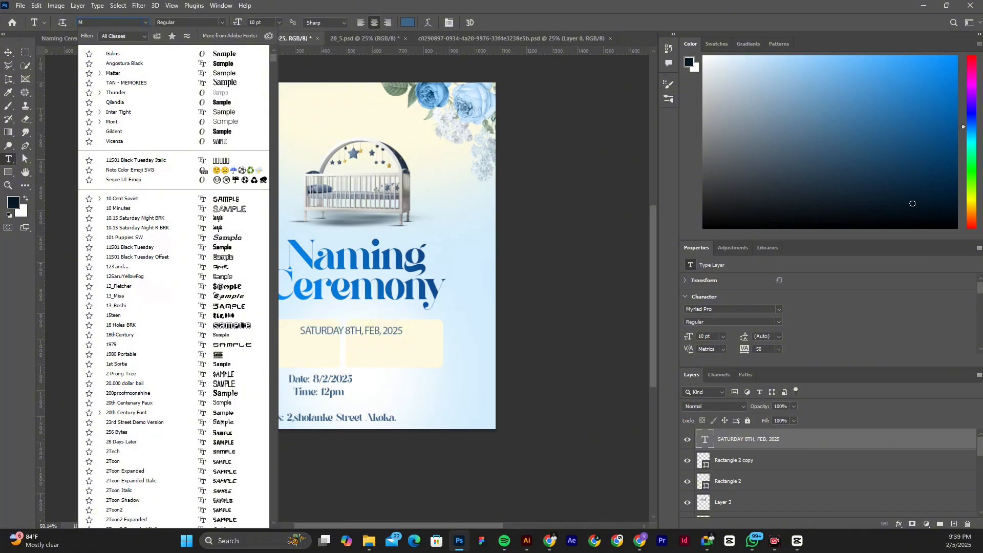
pyautogui.write('atter')
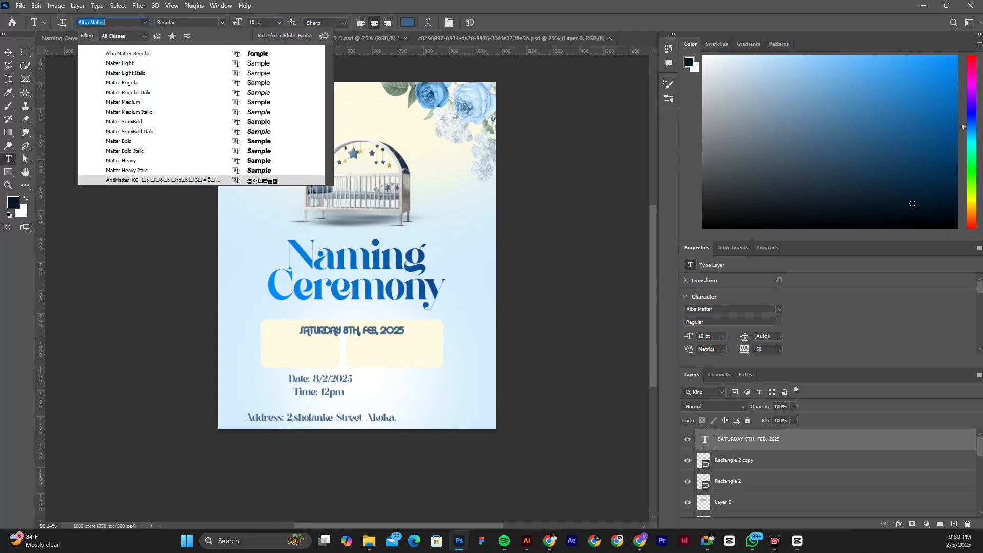
pyautogui.click(129, 112)
pyautogui.press('Down')
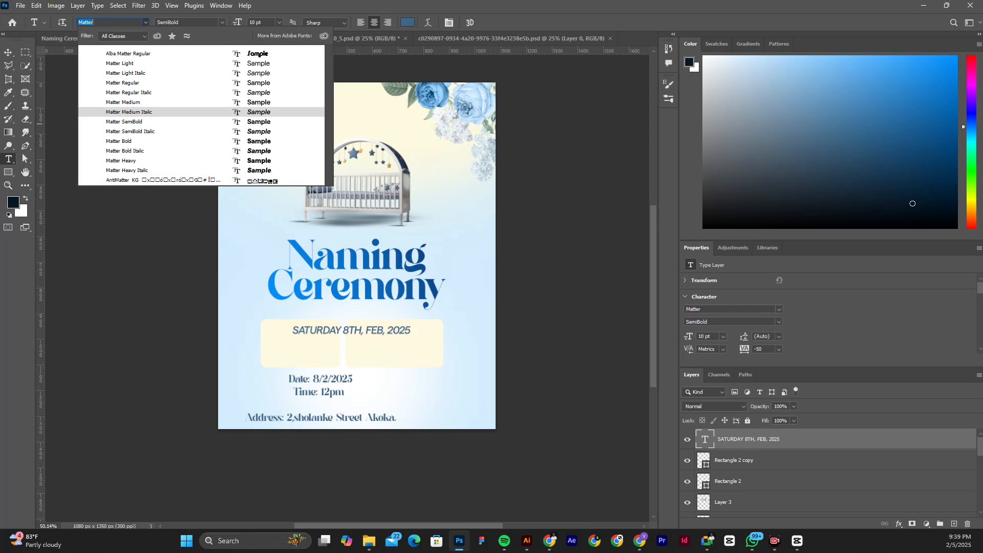
pyautogui.press('Down')
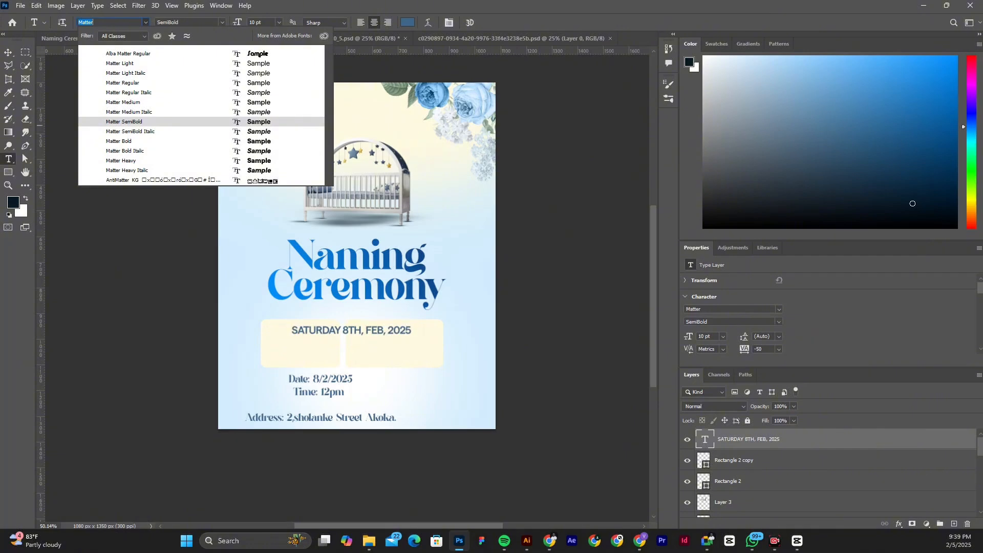
pyautogui.press('Return')
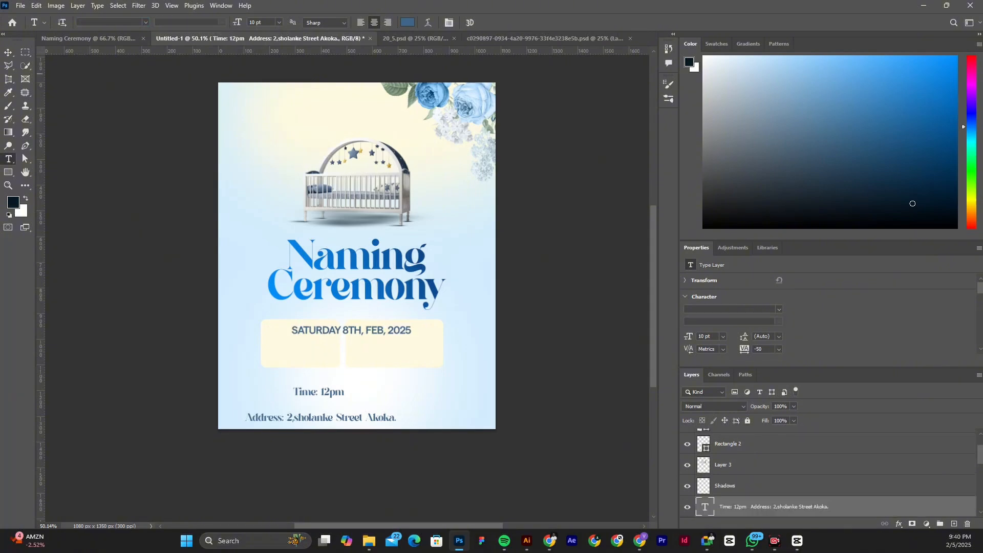
# - Show the hidden reference flyer on Layer 1, bring it to the front, and move it up about 127 px
pyautogui.press('v')
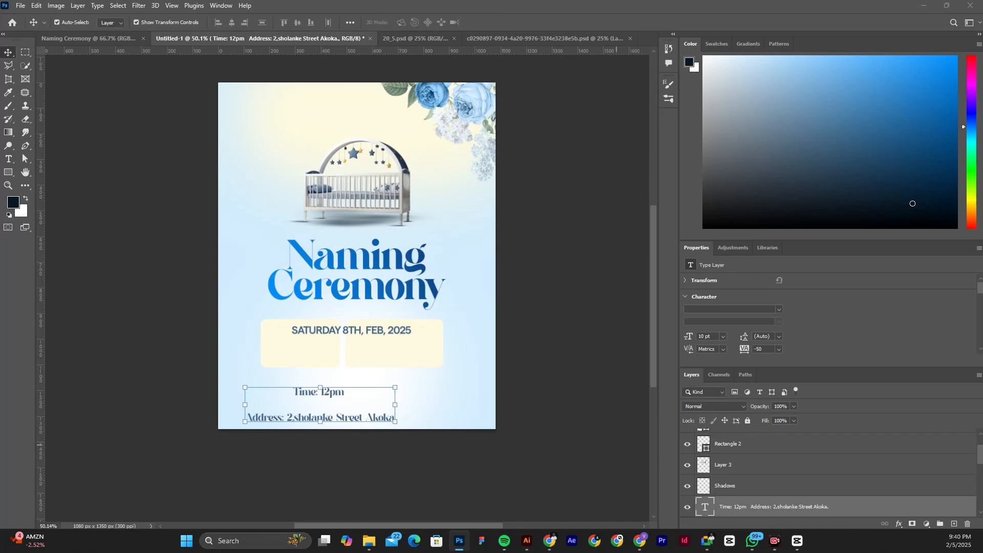
pyautogui.scroll(-5, 829, 476)
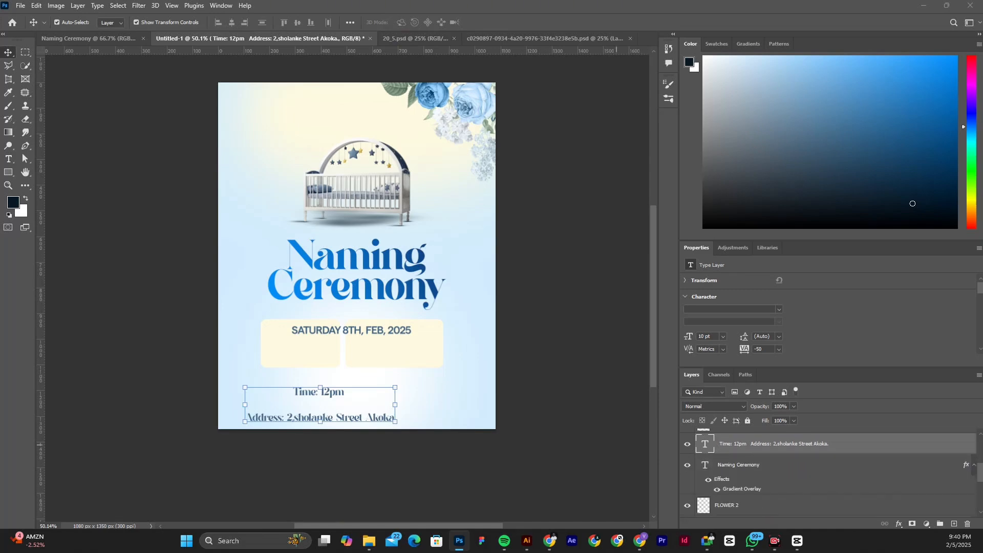
pyautogui.scroll(-5, 830, 476)
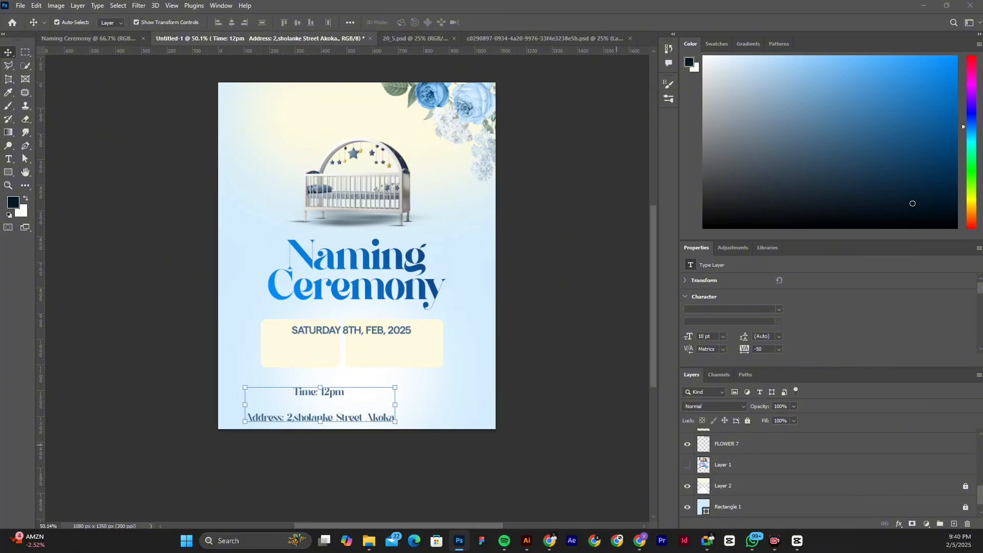
pyautogui.click(687, 464)
pyautogui.click(723, 465)
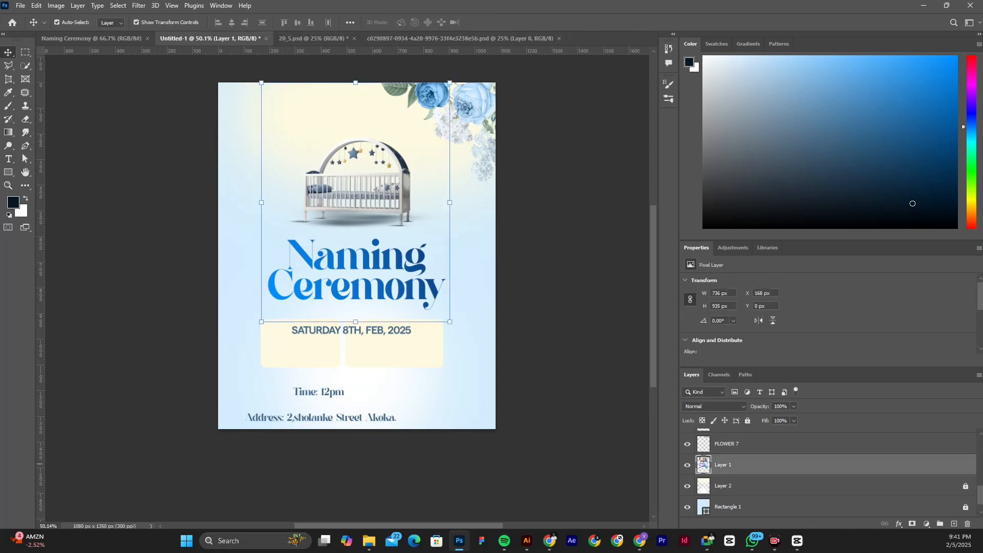
pyautogui.press('ctrl')
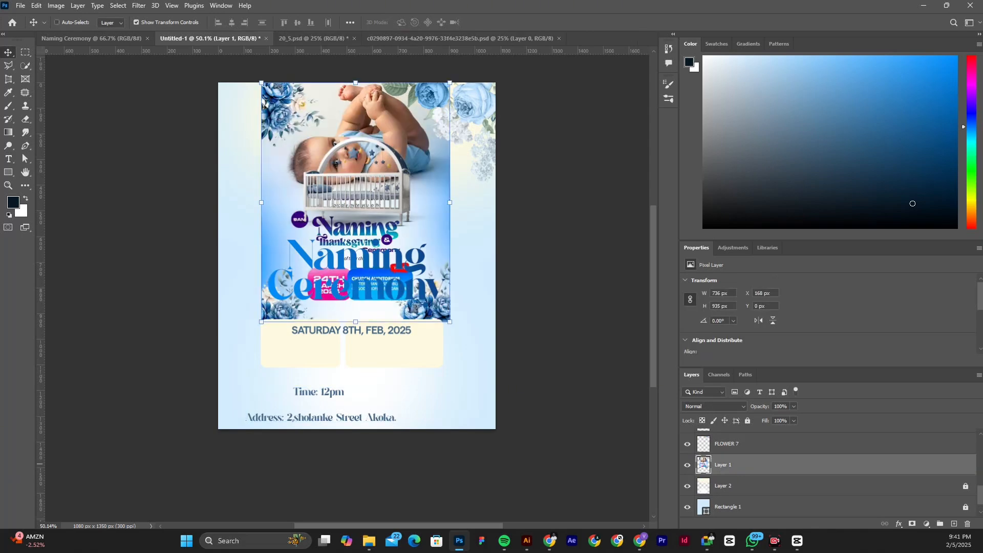
pyautogui.hotkey('ctrl', 'shift', ']')
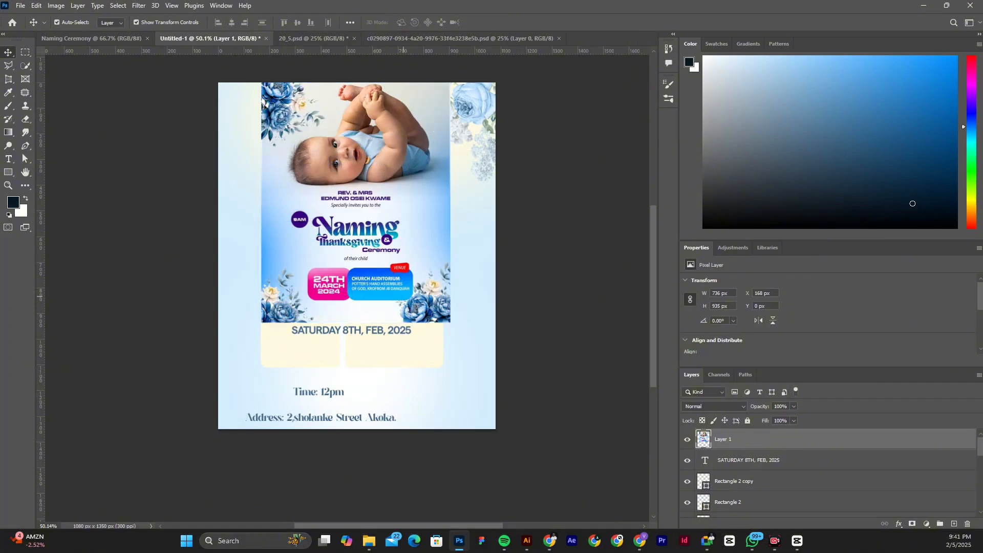
pyautogui.moveTo(409, 272); pyautogui.dragTo(410, 240)
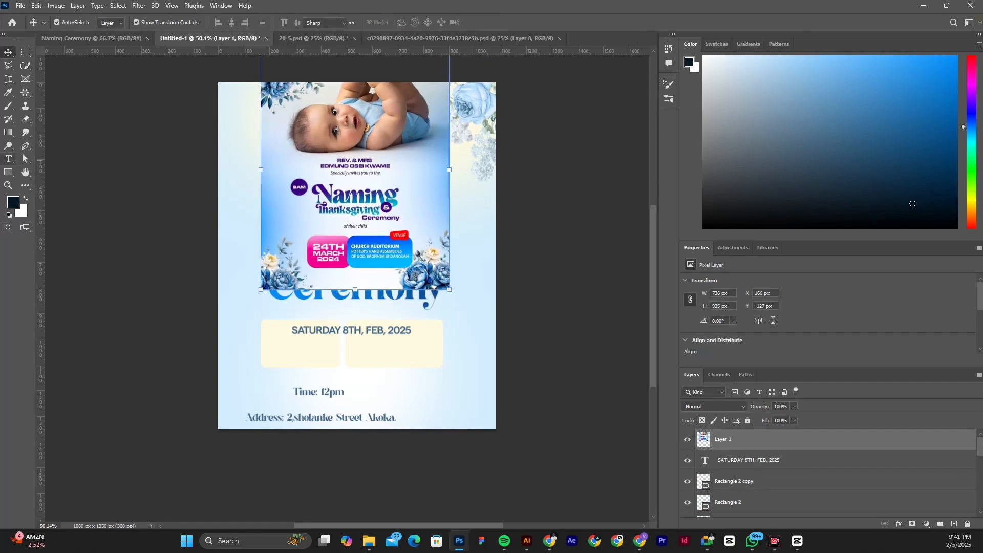
# - Break the date text into three lines, SATURDAY / 8TH, FEB, / 2025, and move it into the smaller cream box
pyautogui.click(9, 159)
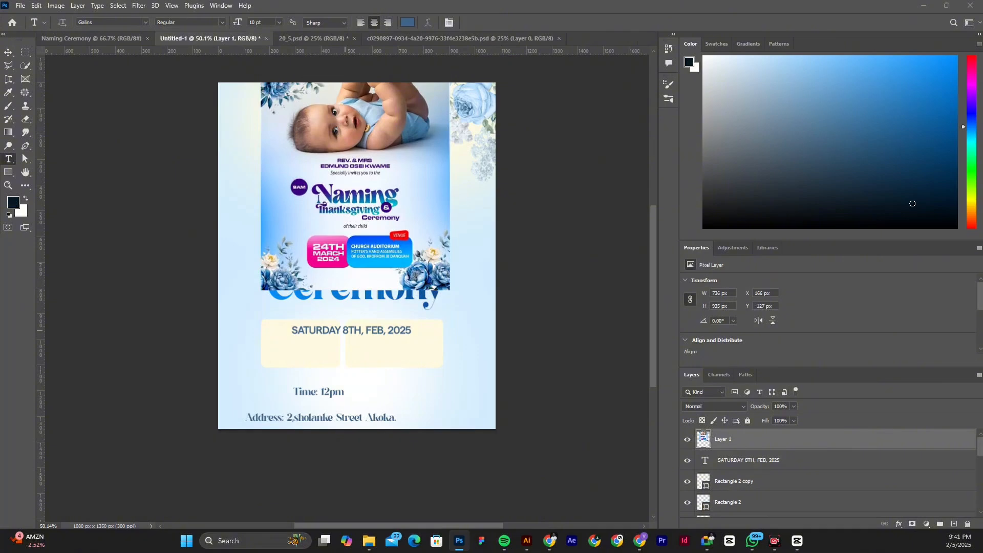
pyautogui.click(344, 330)
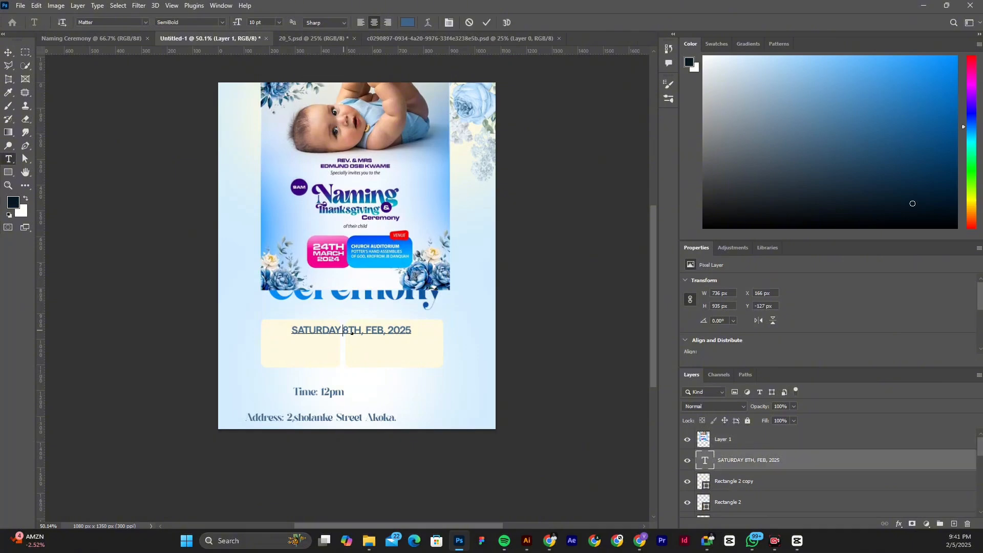
pyautogui.press('Return')
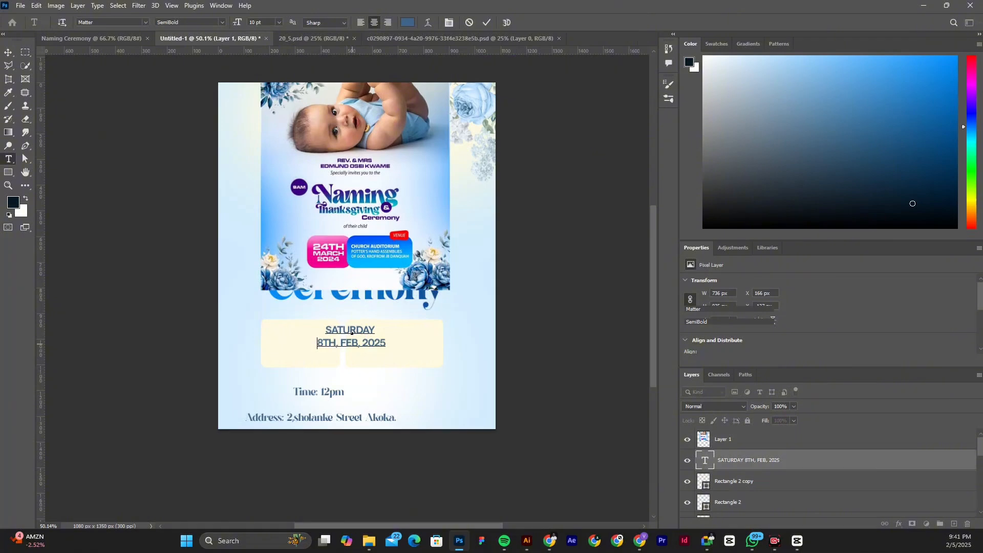
pyautogui.moveTo(352, 333); pyautogui.dragTo(302, 336)
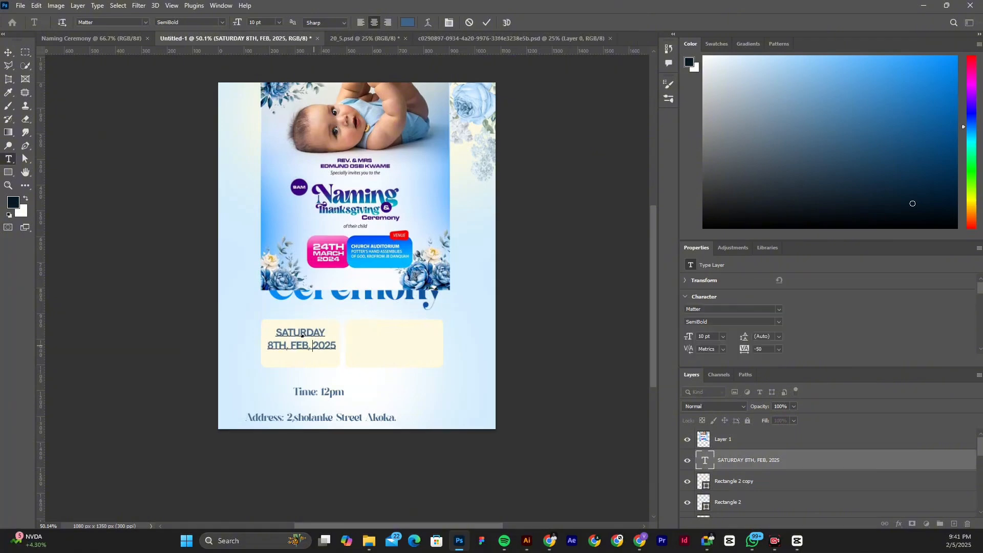
pyautogui.press('Return')
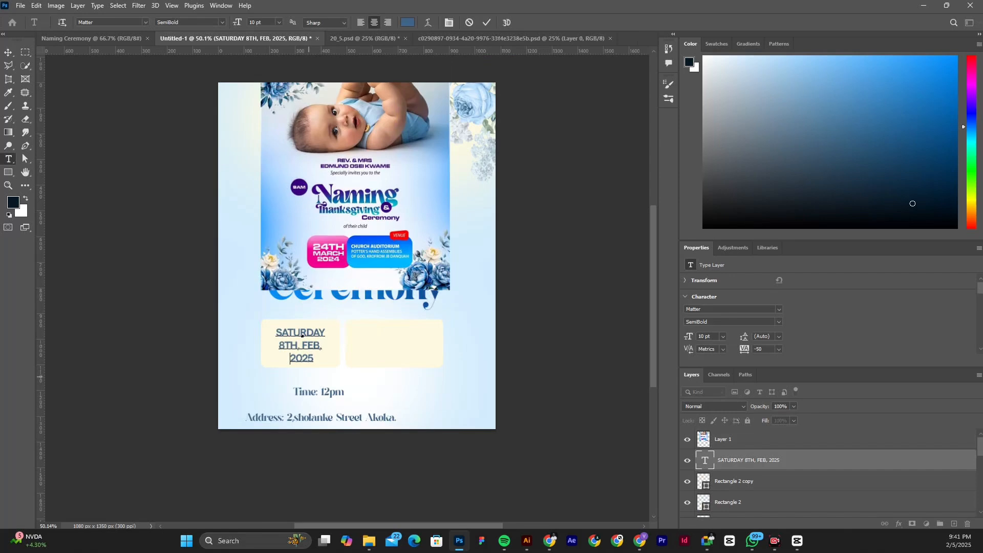
# - Change the font of the whole three-line date text to Monument Extended Ultrabold
pyautogui.hotkey('ctrl', 'a')
pyautogui.hotkey('ctrl', 'a')
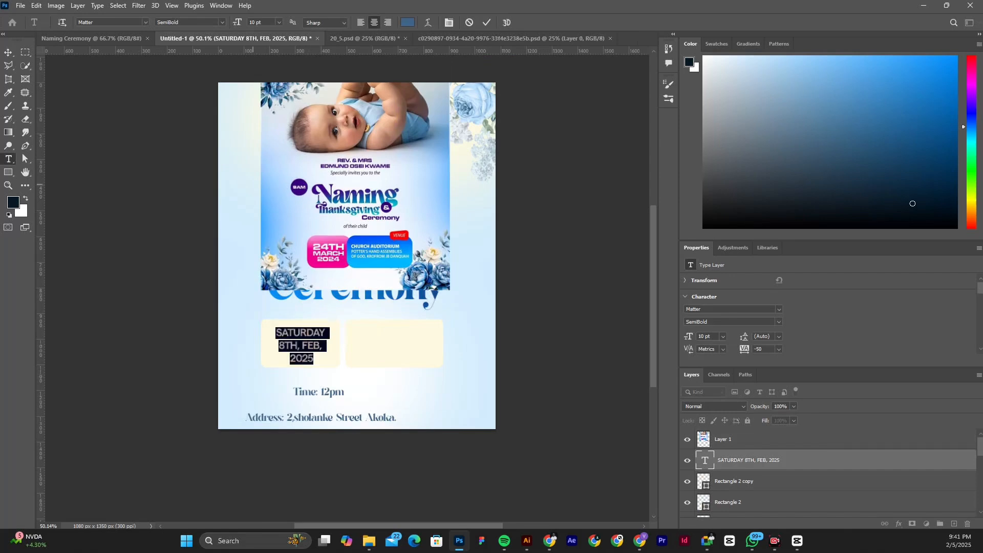
pyautogui.click(96, 22)
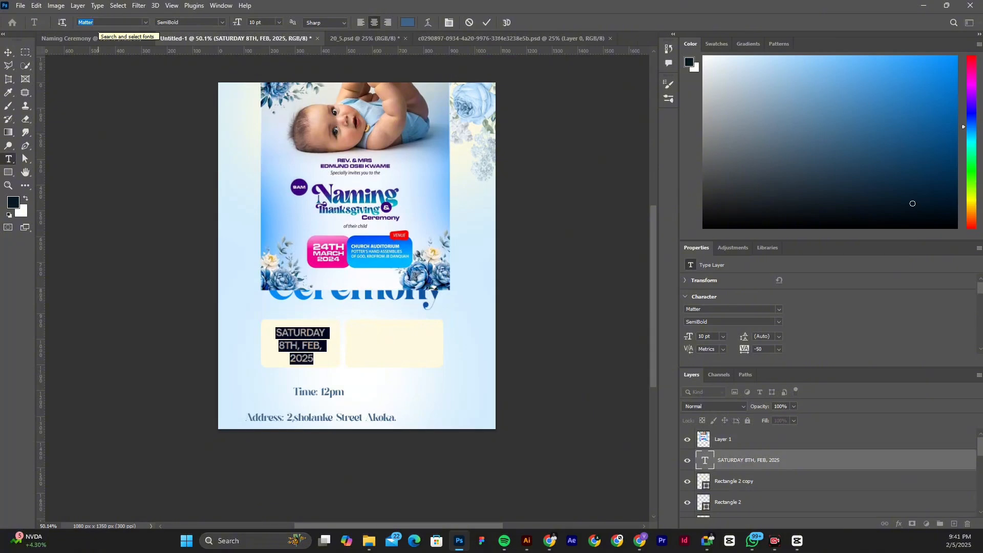
pyautogui.write('monum')
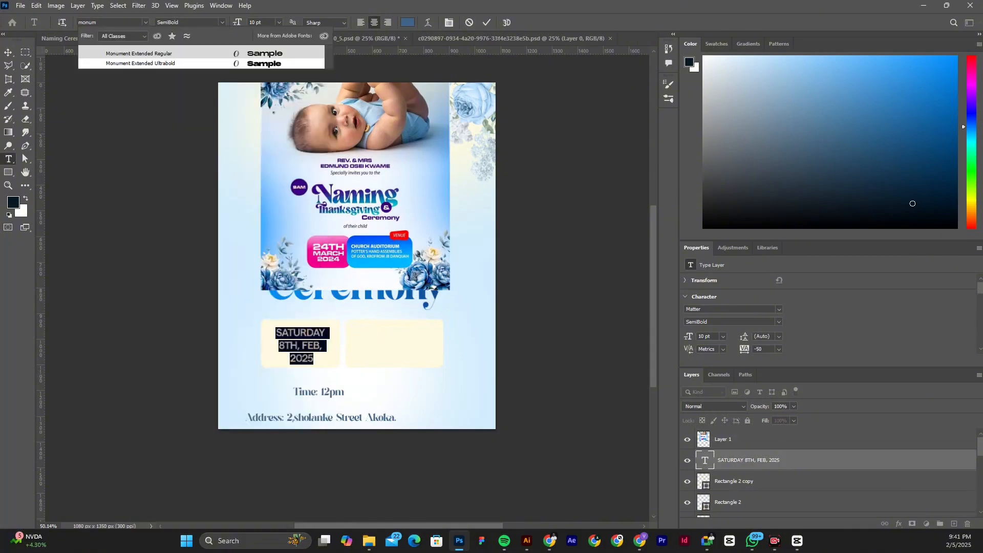
pyautogui.click(141, 63)
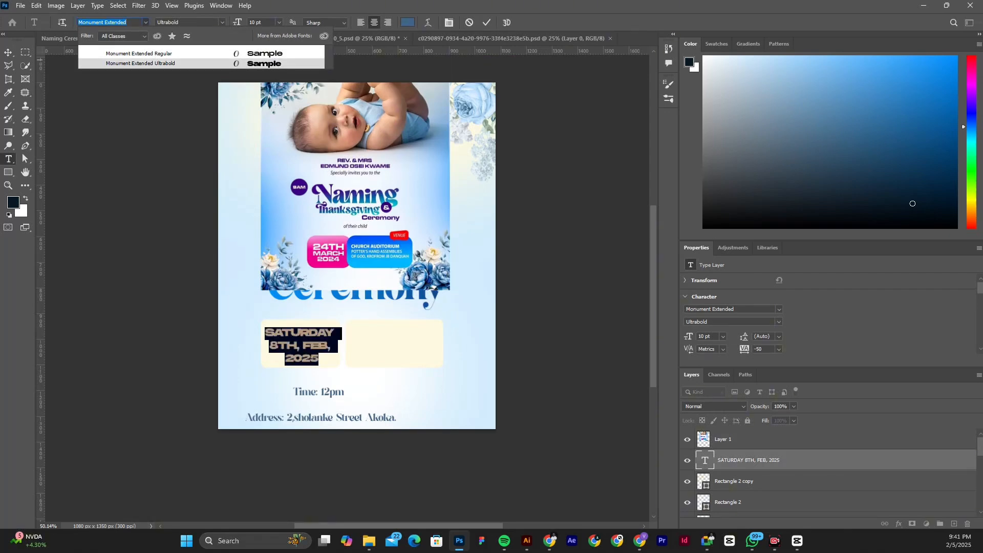
pyautogui.press('Return')
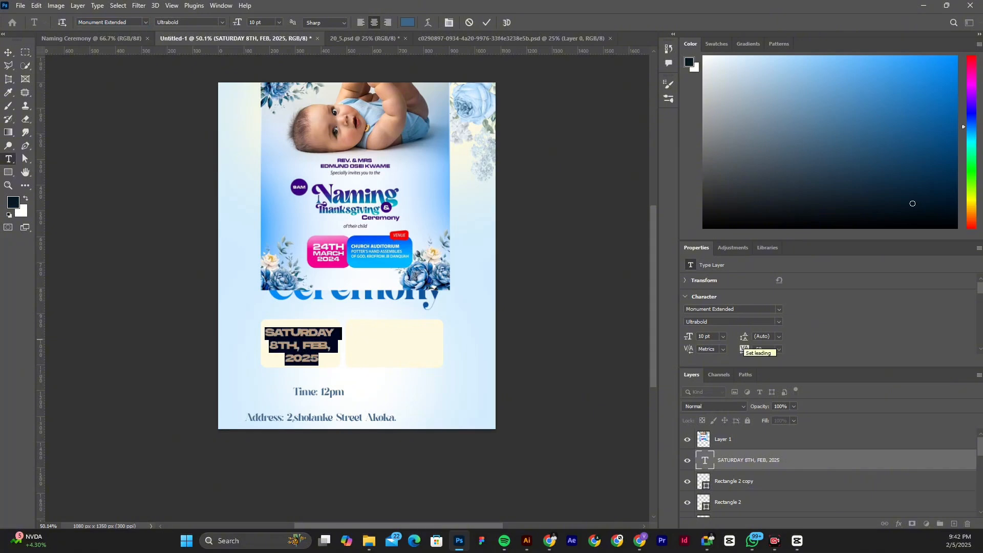
# - Set the date text's leading to 9 pt and its font size to 8 pt
pyautogui.click(745, 337)
pyautogui.press('Down')
pyautogui.press('Down')
pyautogui.press('Down')
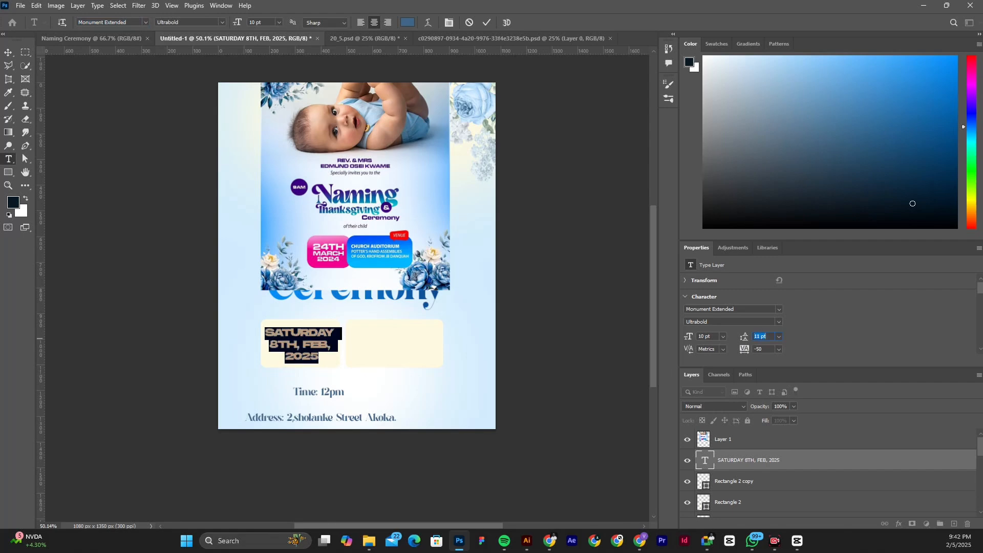
pyautogui.press('Down')
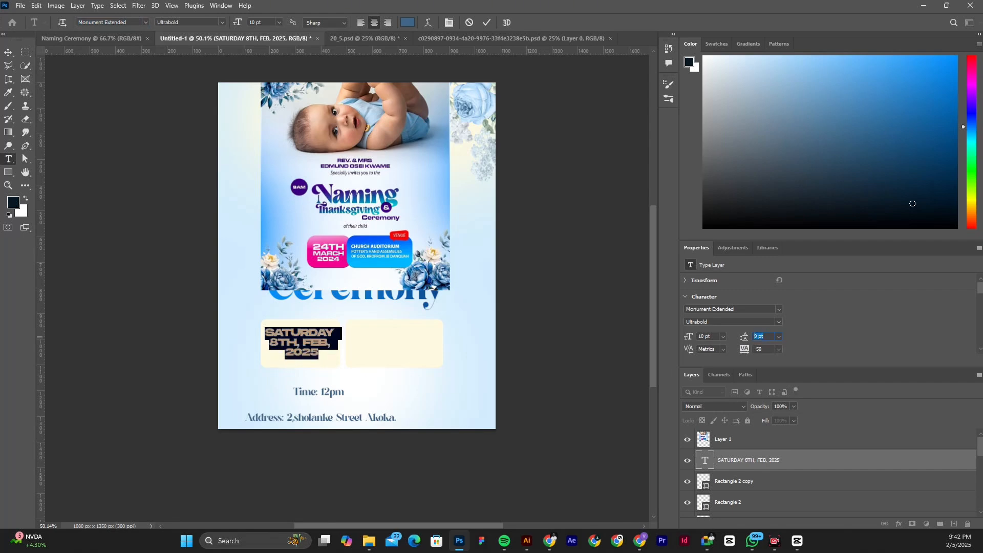
pyautogui.press('Return')
pyautogui.click(723, 336)
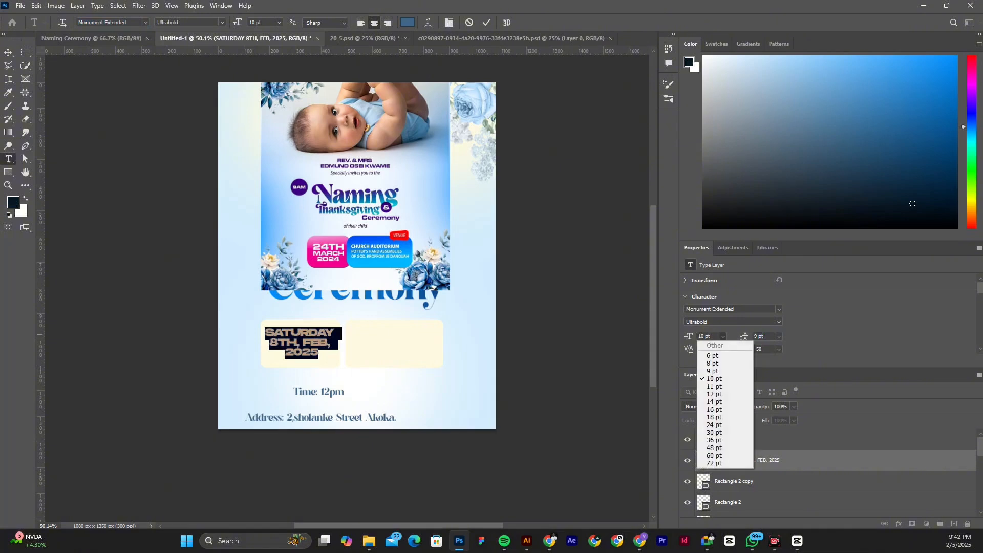
pyautogui.click(712, 364)
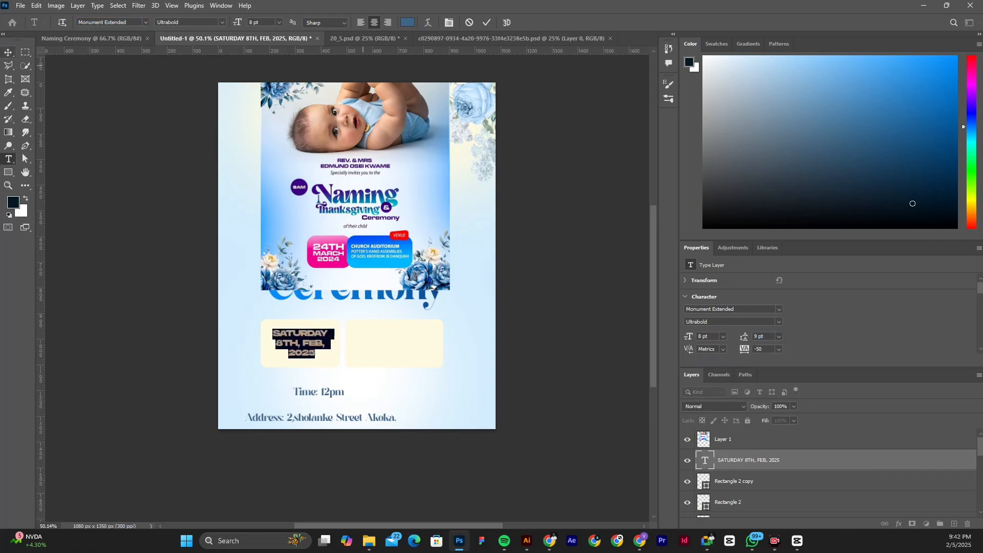
# - Recolour the date text near-white (#fbfdff) by sampling the reference flyer's pale area, and commit the text edit
pyautogui.click(301, 335)
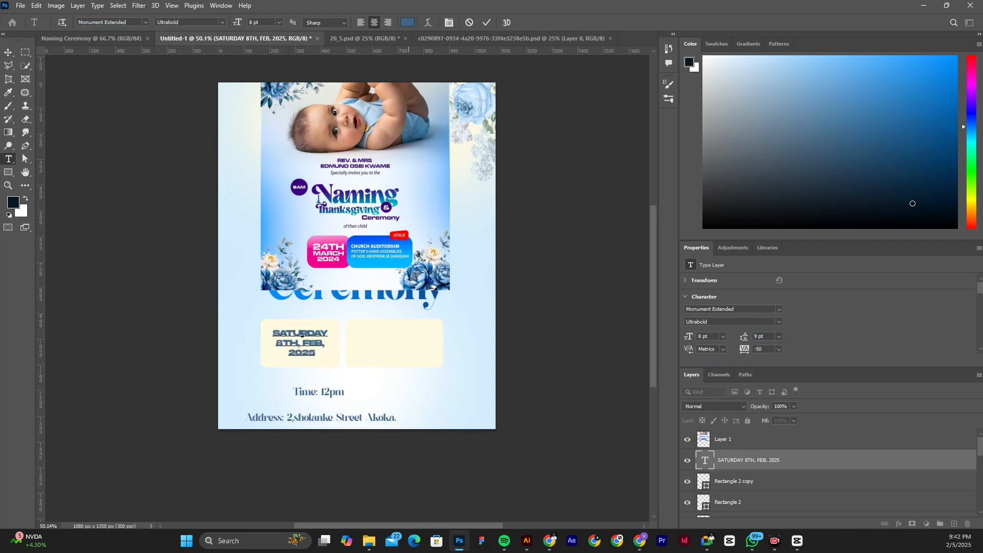
pyautogui.click(408, 22)
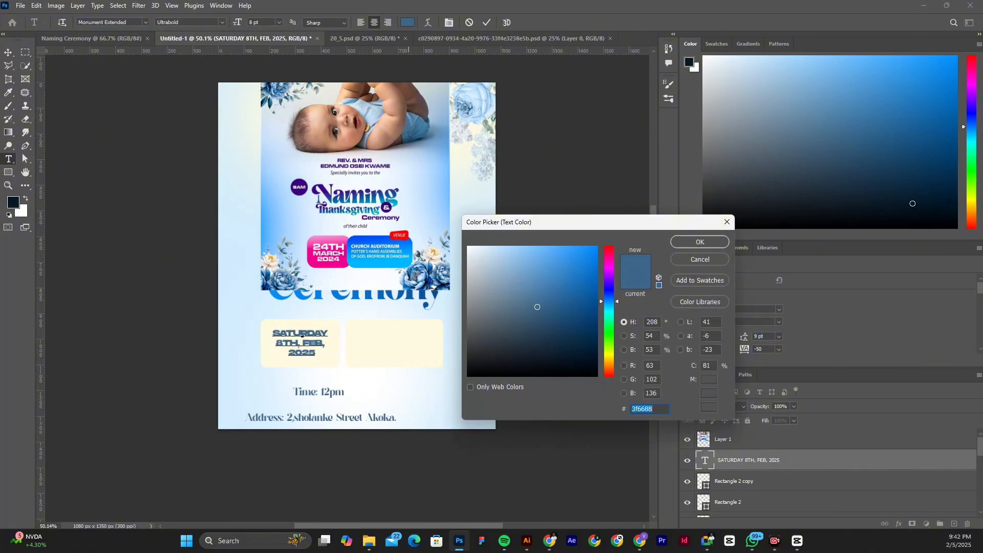
pyautogui.click(359, 277)
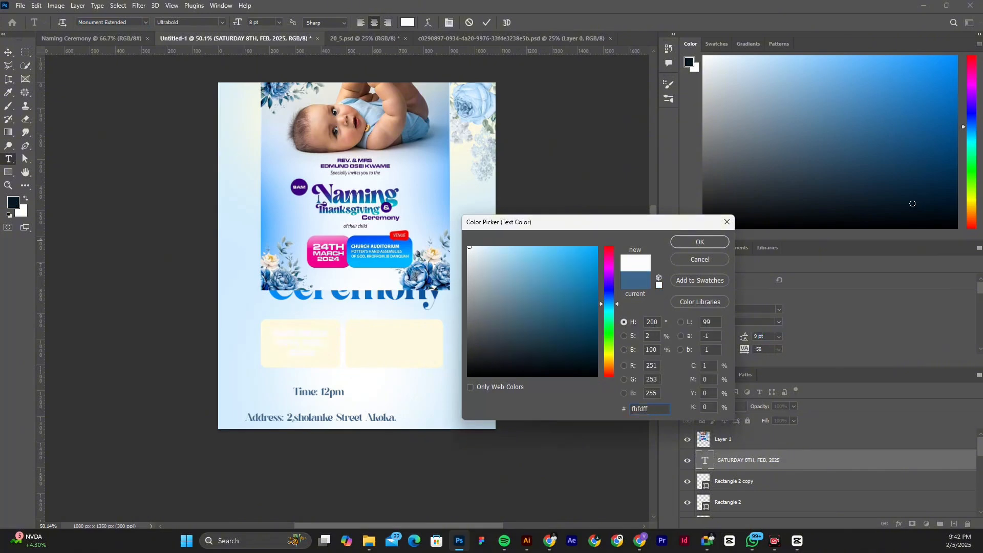
pyautogui.click(699, 242)
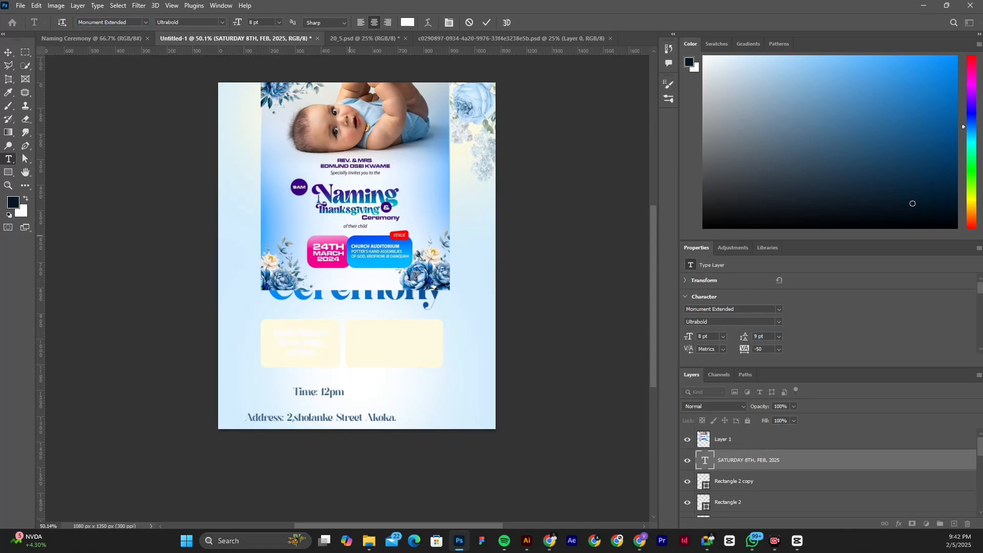
pyautogui.hotkey('ctrl', 'a')
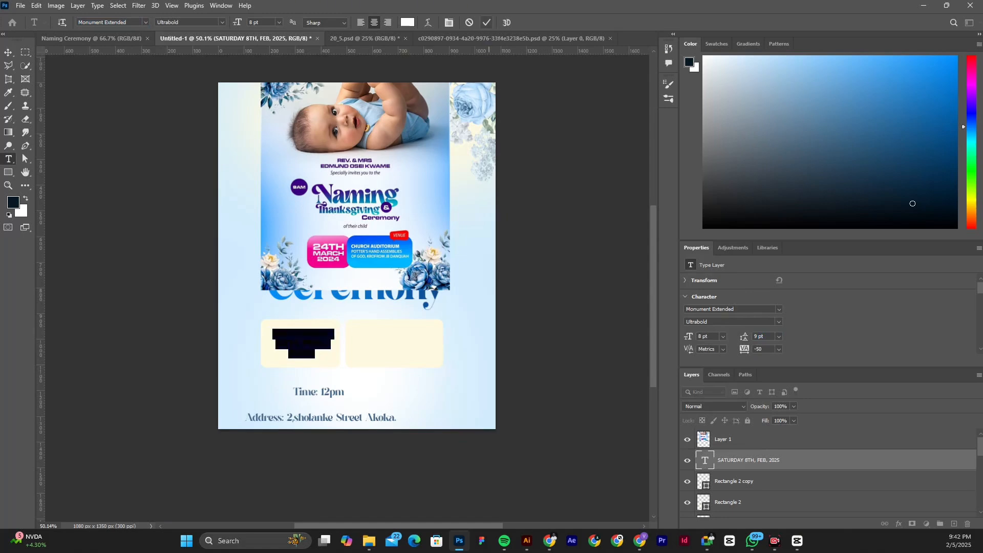
pyautogui.click(121, 81)
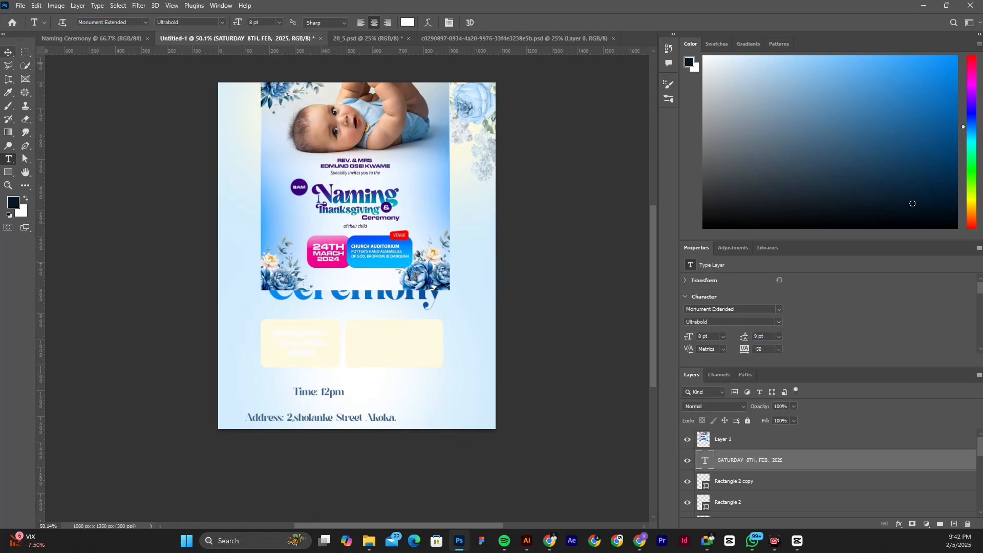
# - Move the reference flyer to the page's upper right, at about X 400 px and Y -248 px, uncovering more of the title
pyautogui.click(7, 53)
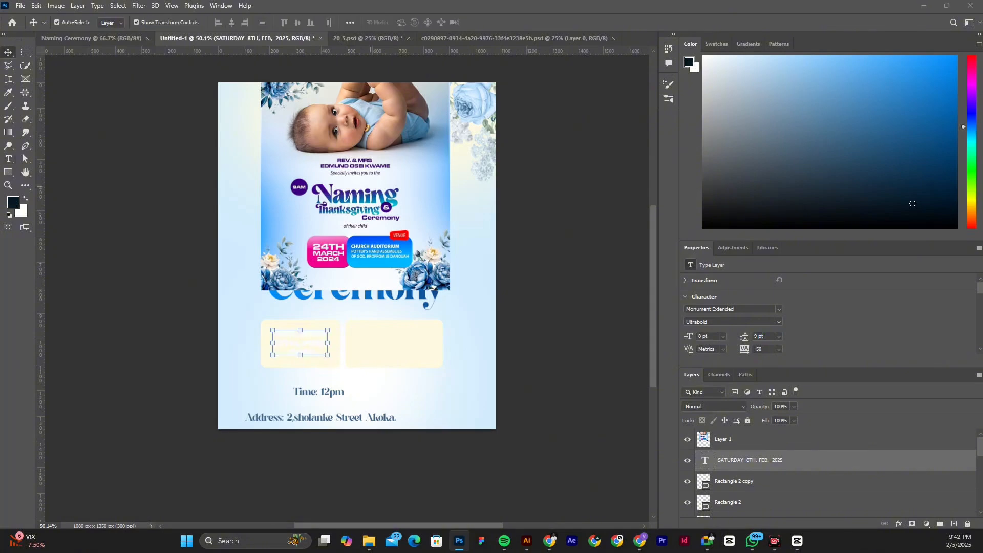
pyautogui.moveTo(410, 206); pyautogui.dragTo(382, 212)
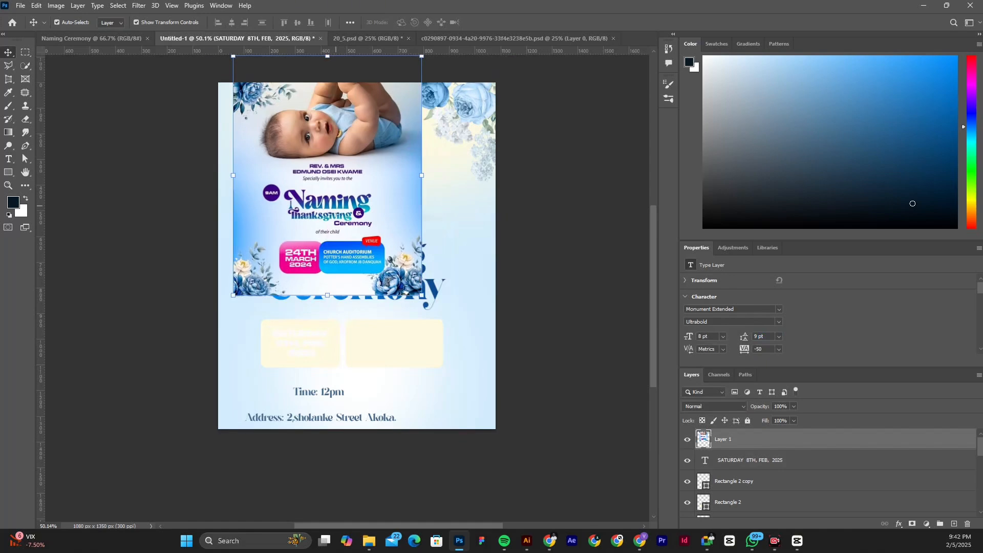
pyautogui.moveTo(337, 254); pyautogui.dragTo(423, 197)
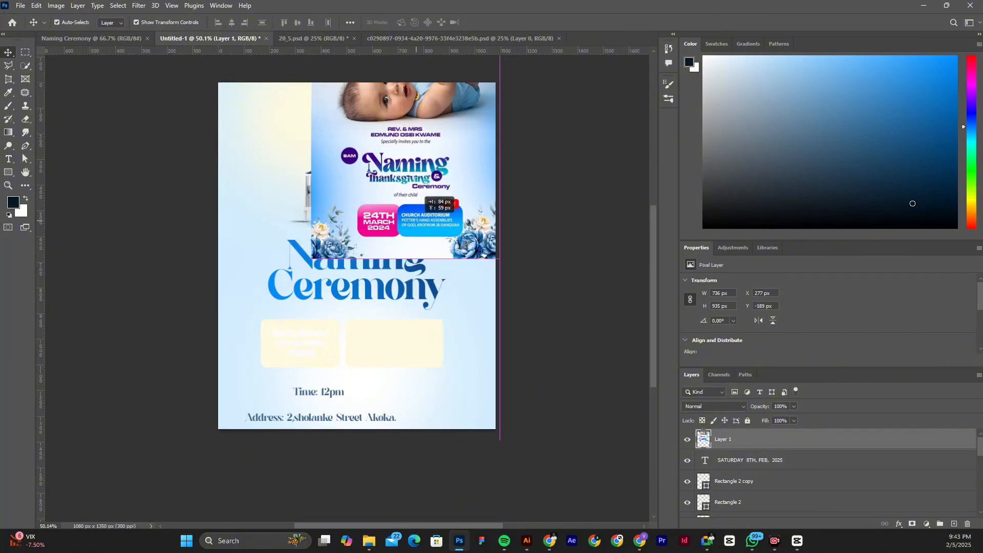
pyautogui.moveTo(424, 198); pyautogui.dragTo(439, 198)
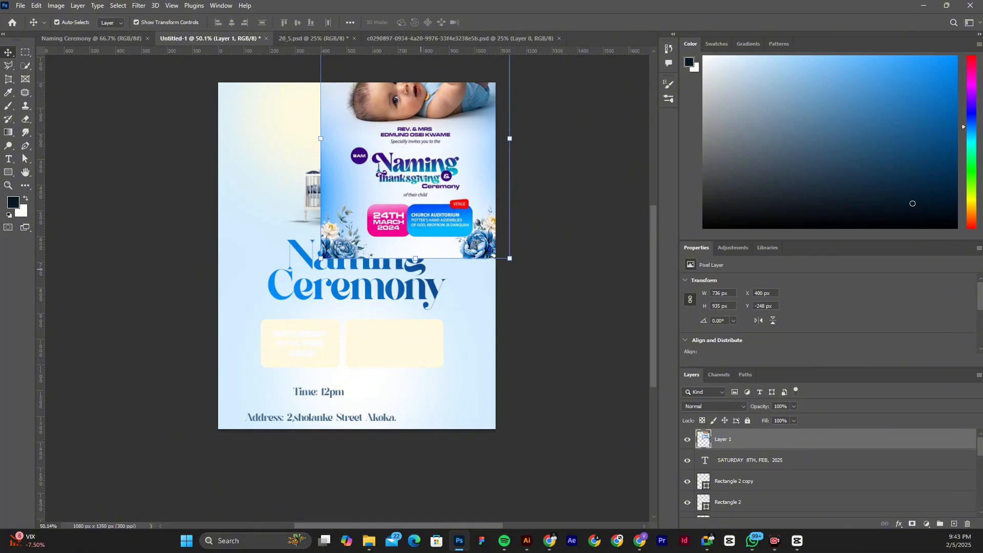
# - Copy the layer style of the Naming Ceremony title and paste it onto the larger cream box, Rectangle 2 copy
pyautogui.click(421, 288)
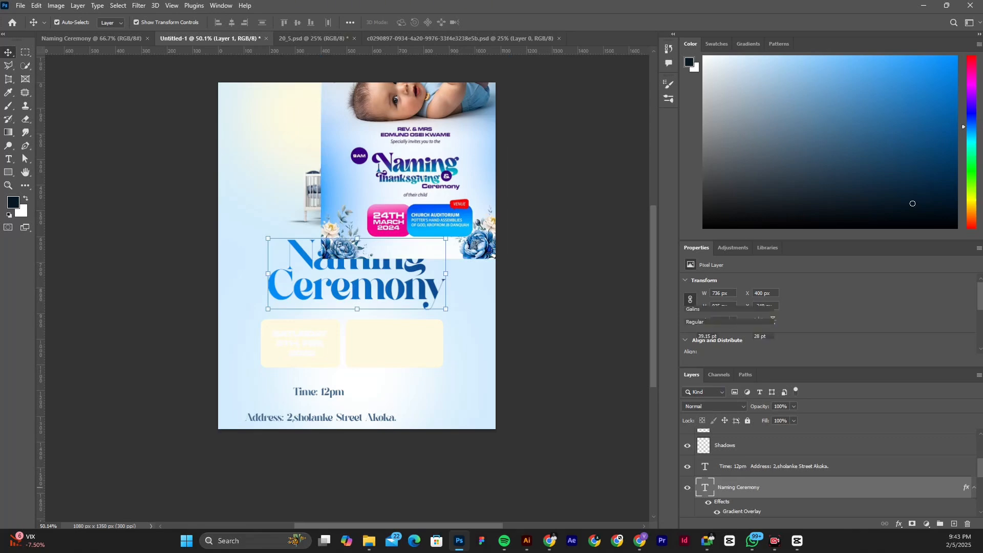
pyautogui.rightClick(773, 487)
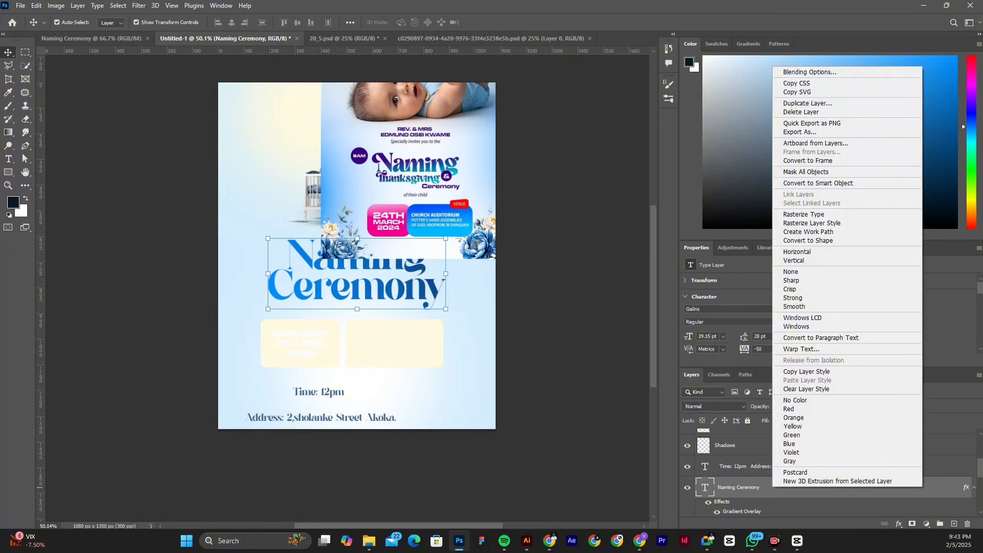
pyautogui.click(810, 372)
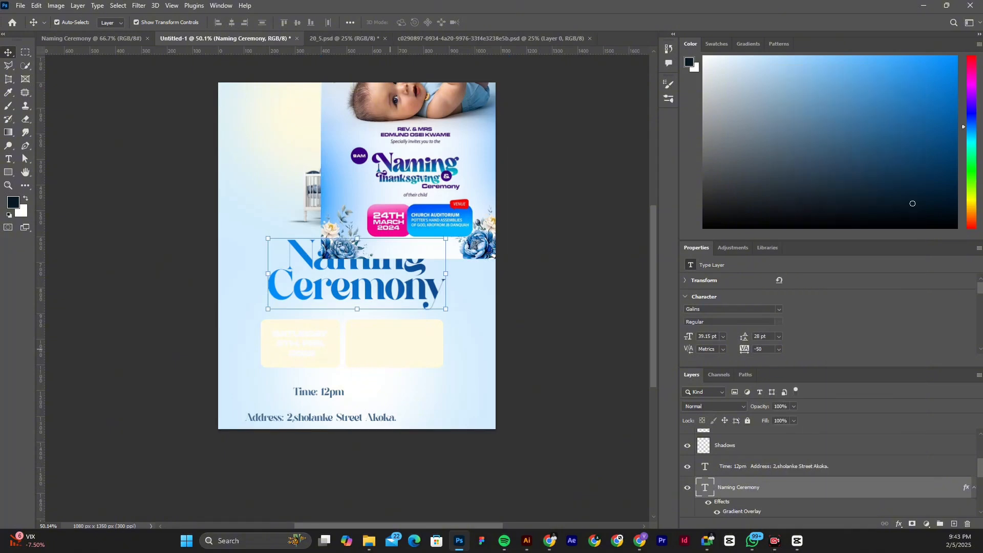
pyautogui.click(390, 349)
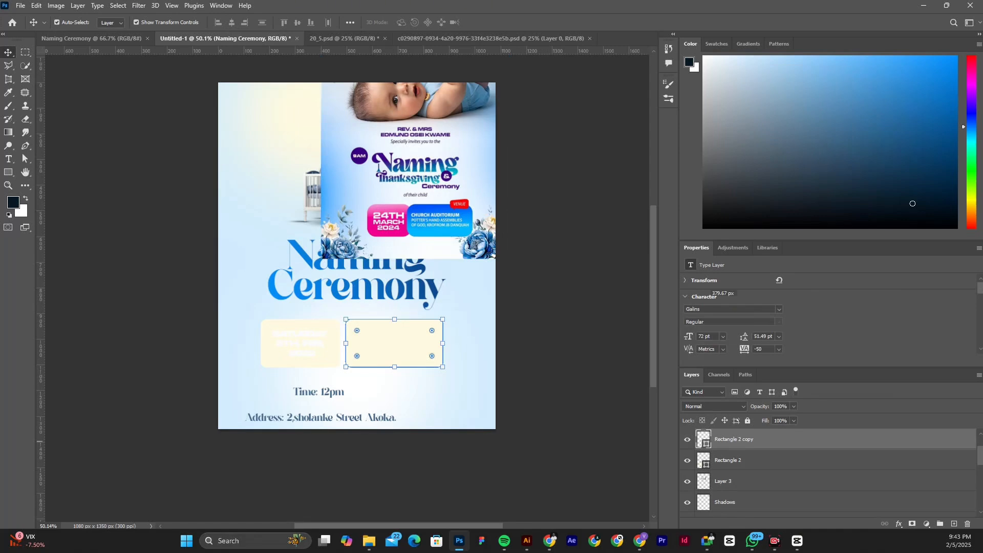
pyautogui.rightClick(775, 439)
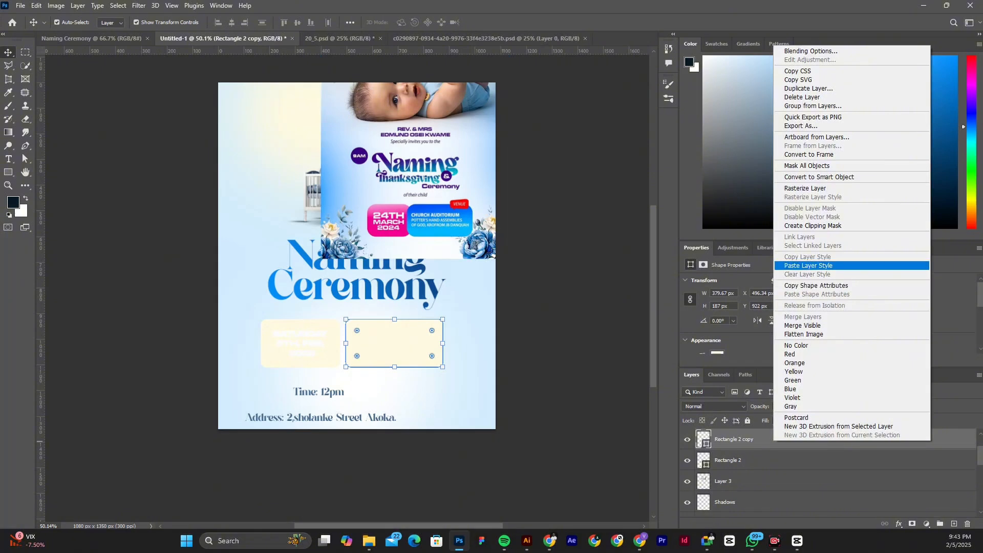
pyautogui.click(808, 265)
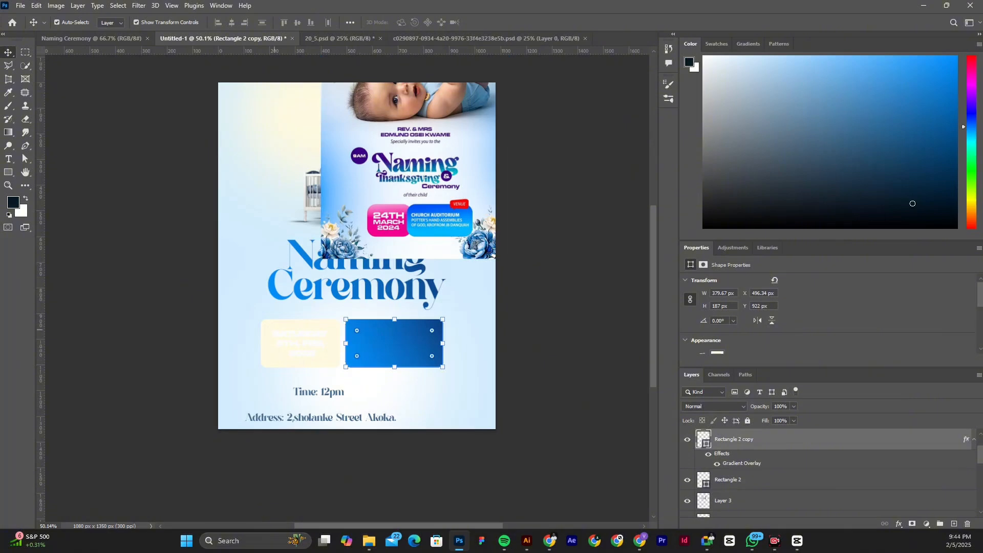
# - Add a gradient overlay to the smaller cream box behind the date text, Rectangle 2
pyautogui.click(263, 334)
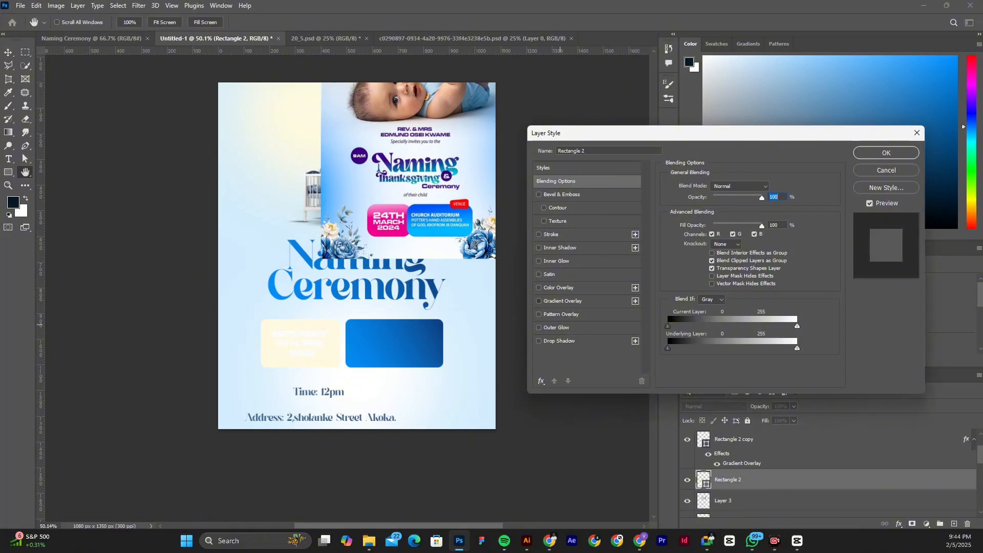
pyautogui.click(538, 301)
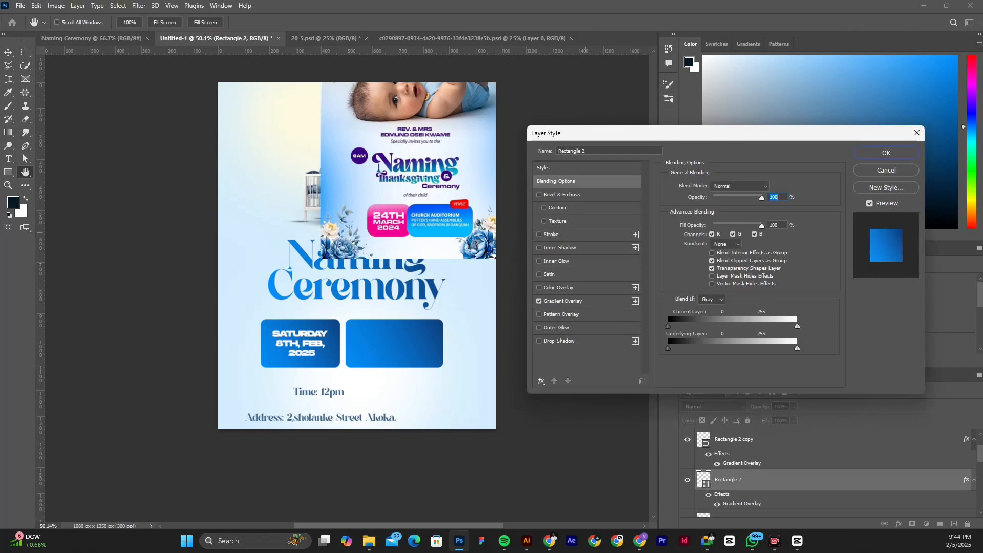
pyautogui.click(563, 301)
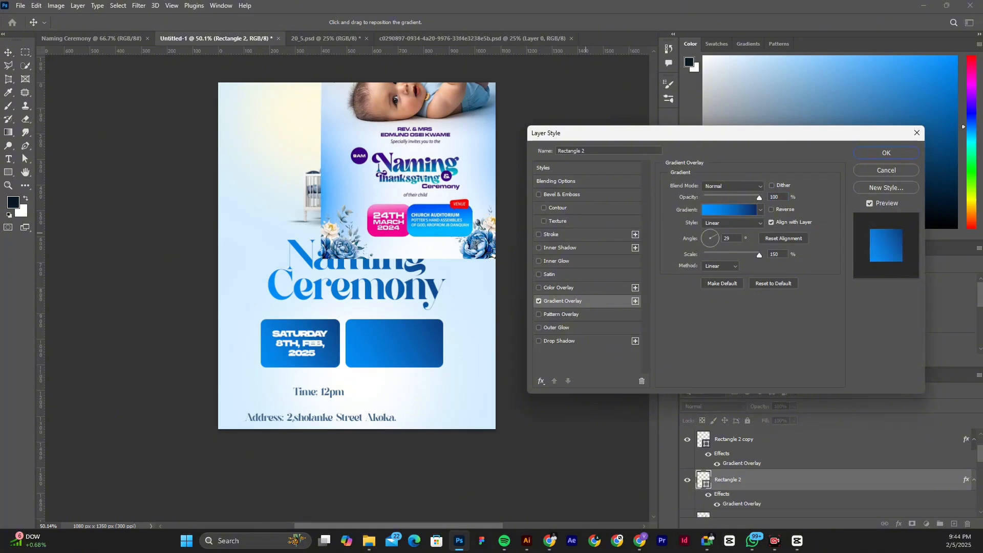
# - Change the starting colour stop of the Rectangle 2 gradient overlay to red (#fc0108)
pyautogui.click(729, 209)
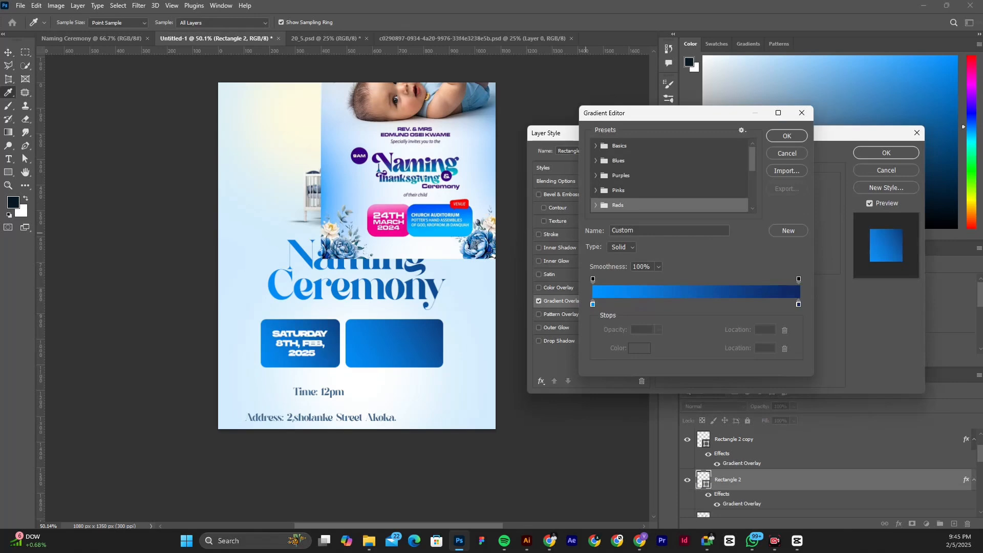
pyautogui.click(593, 304)
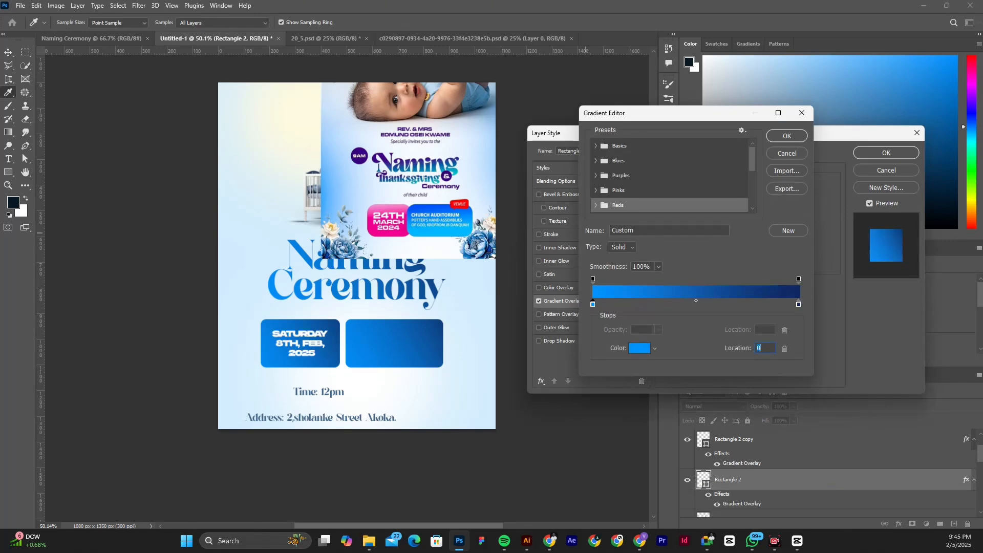
pyautogui.click(639, 348)
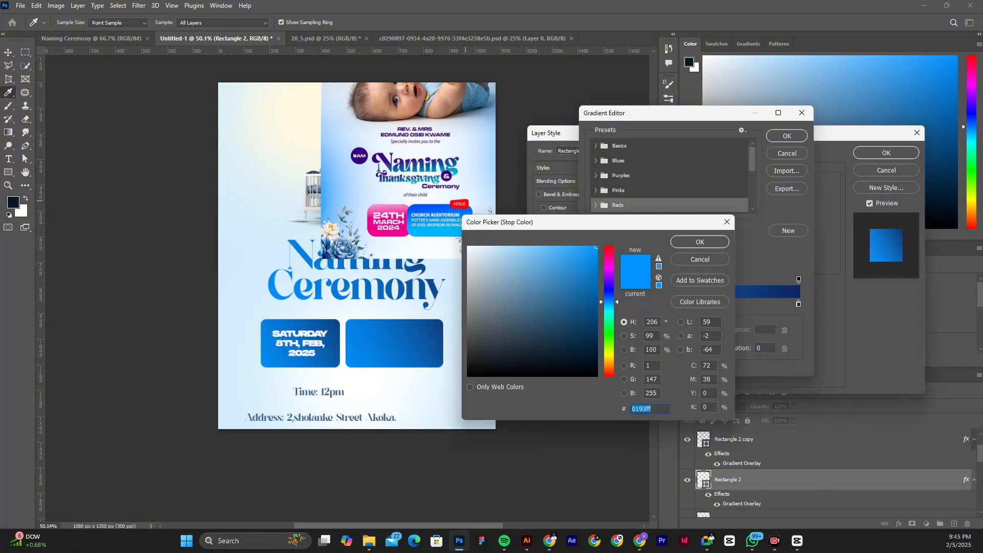
pyautogui.hotkey('ctrl', 'v')
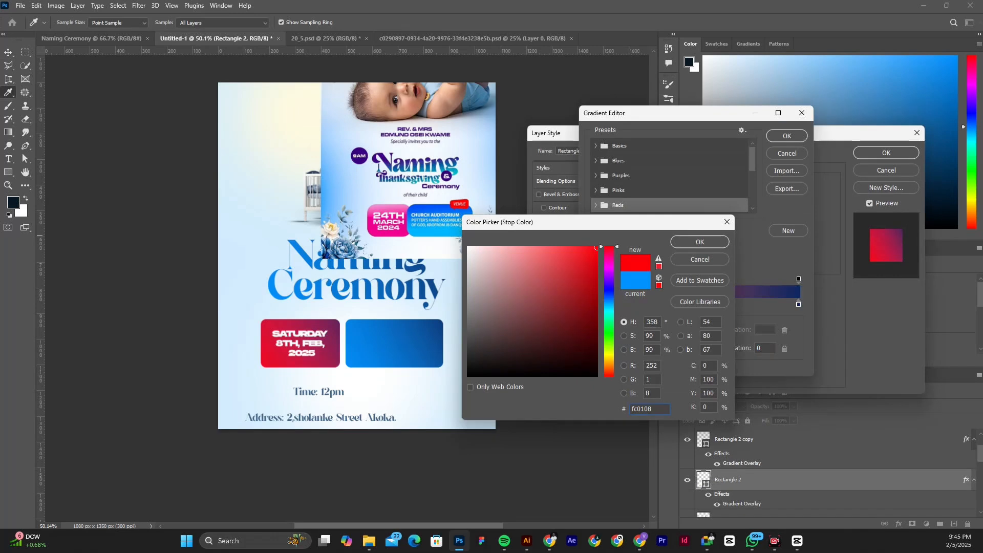
pyautogui.press('Return')
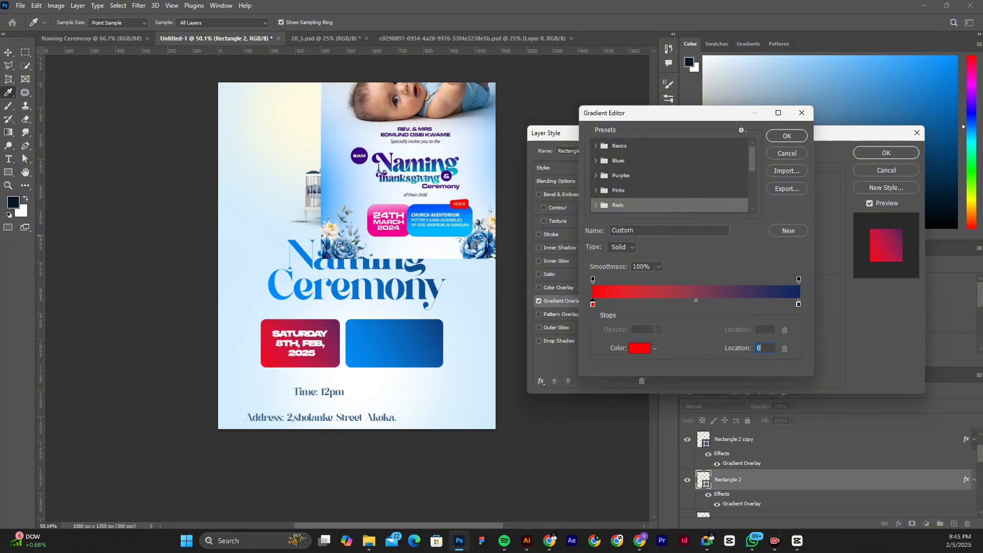
pyautogui.press('Return')
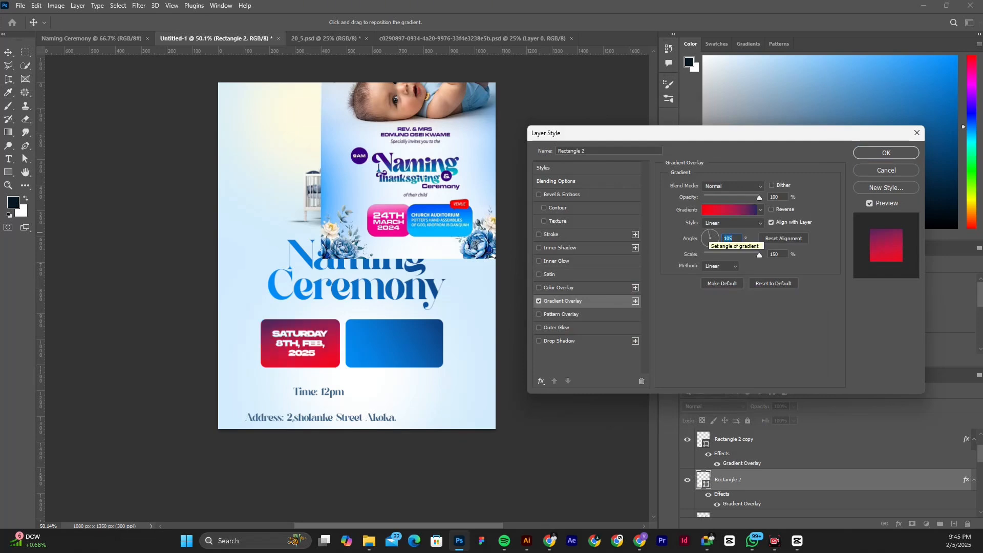
# - Set the angle of the Rectangle 2 gradient overlay to -4° and apply the layer style
pyautogui.click(702, 240)
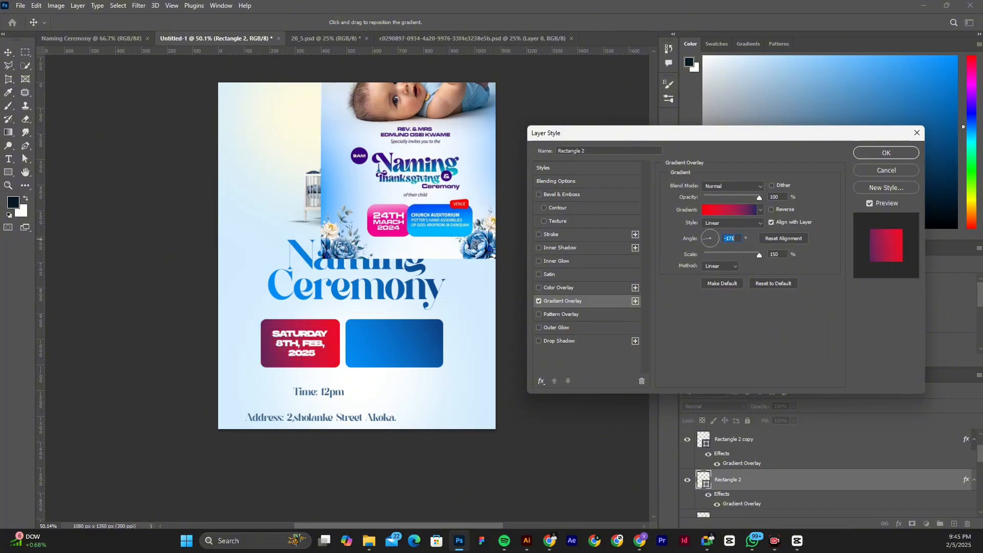
pyautogui.write('-4')
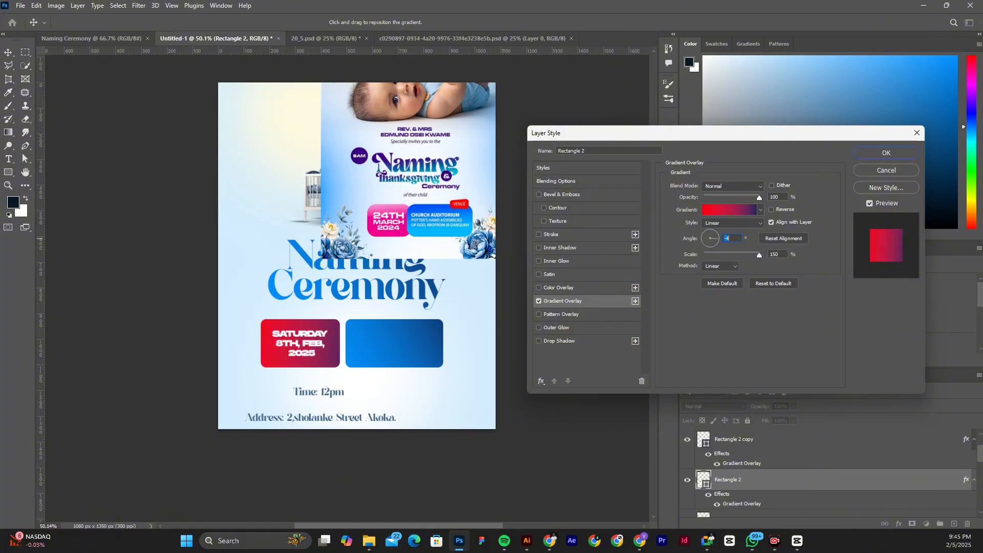
pyautogui.press('Return')
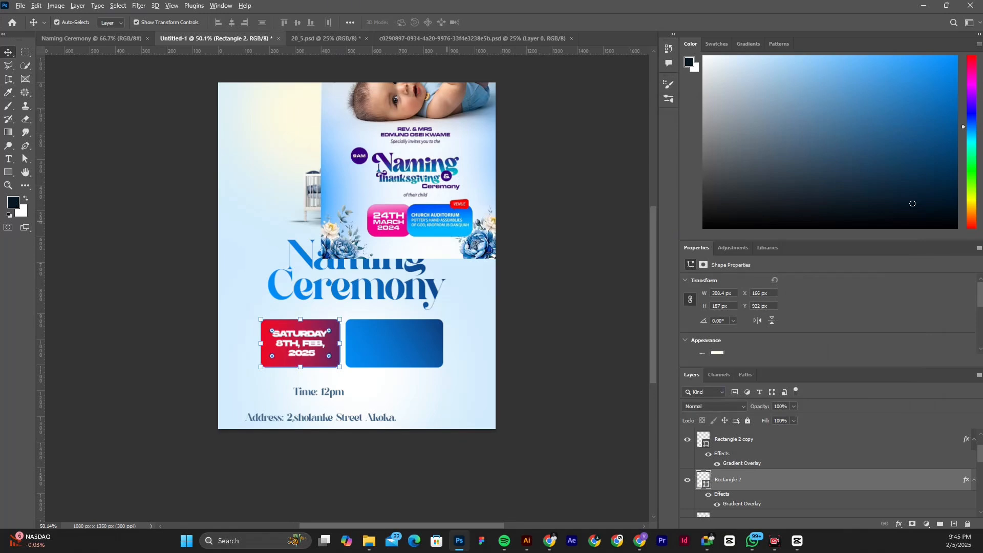
# - Hide the reference flyer, Layer 1, to uncover the full design
pyautogui.scroll(1, 443, 221)
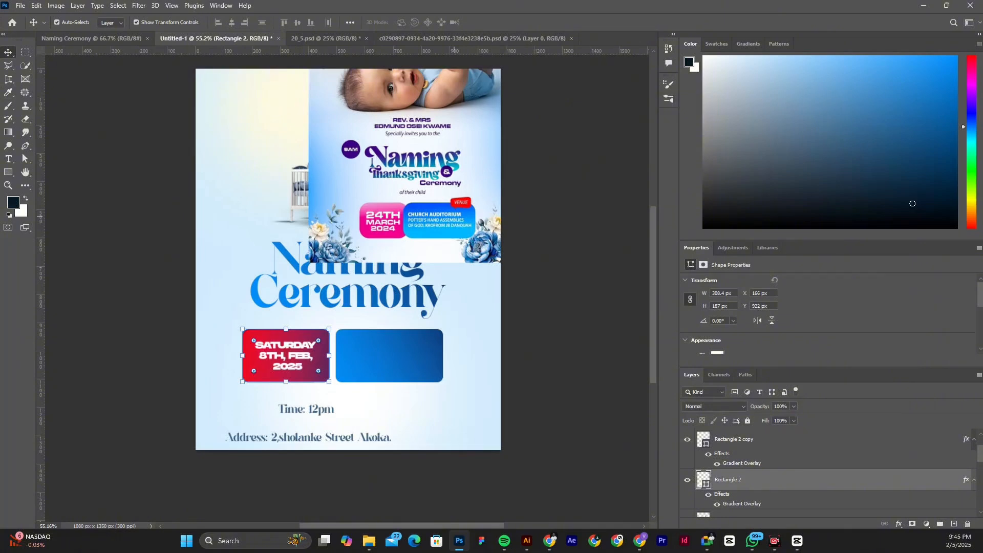
pyautogui.scroll(-1, 454, 217)
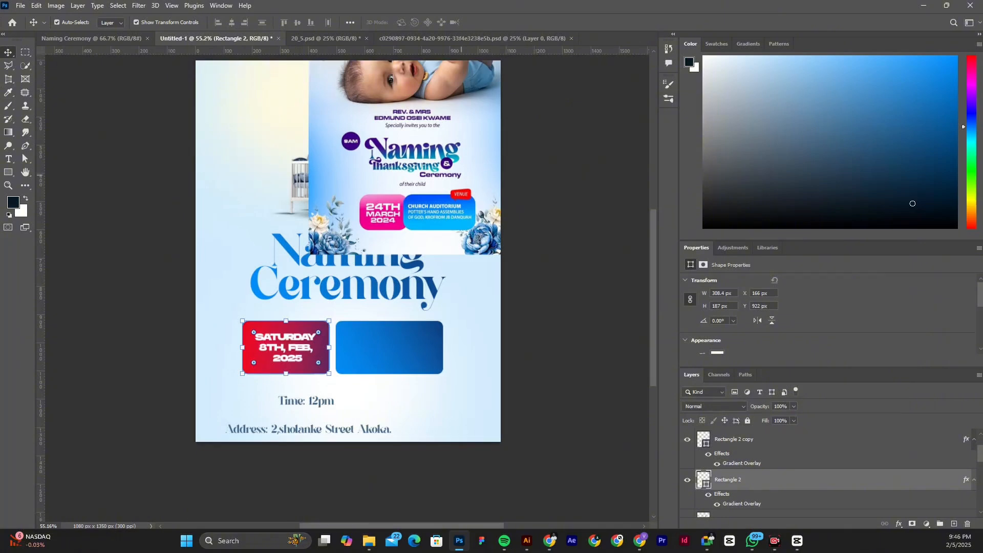
pyautogui.click(461, 175)
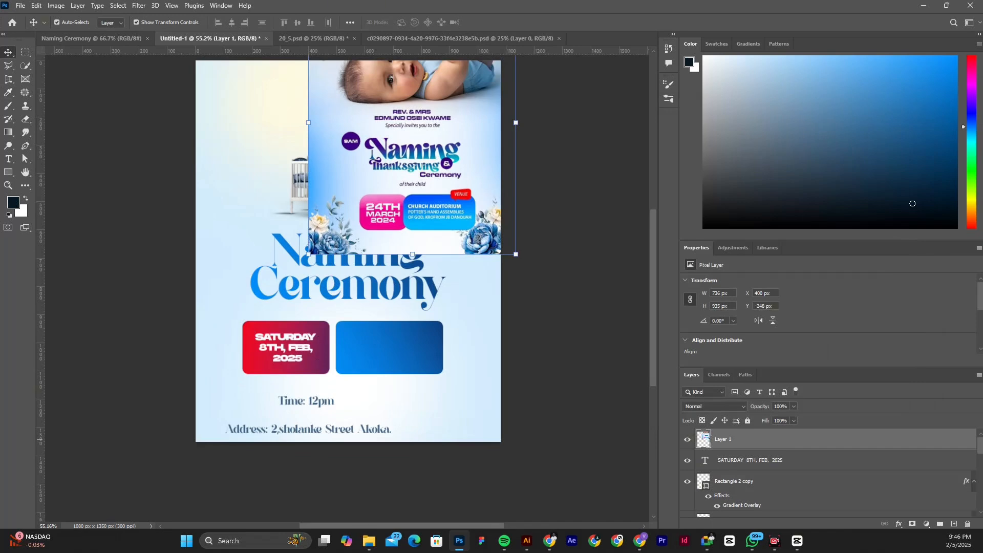
pyautogui.click(687, 439)
# - Add 12PM after 2025 in the date text and remove the extra spaces between them
pyautogui.scroll(3, 262, 363)
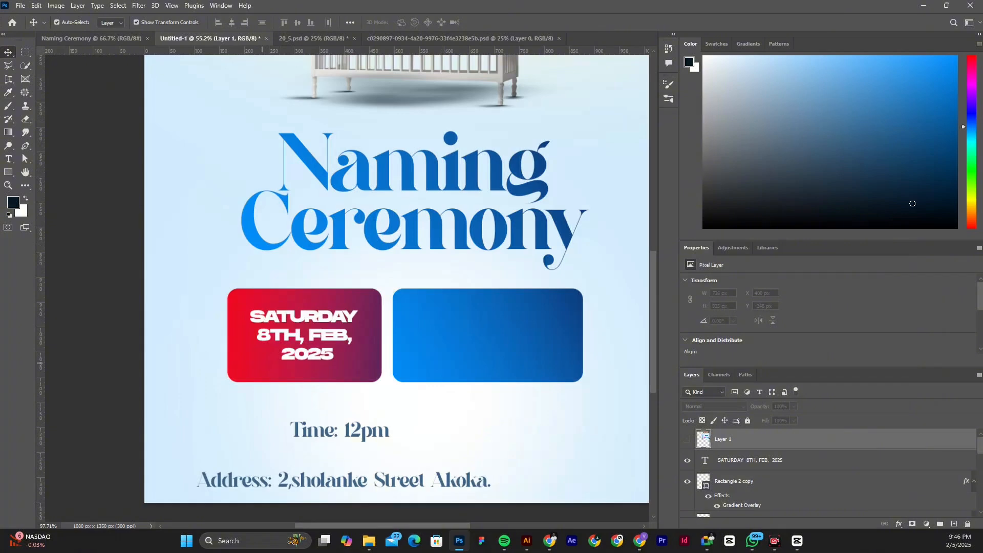
pyautogui.press('t')
pyautogui.click(333, 354)
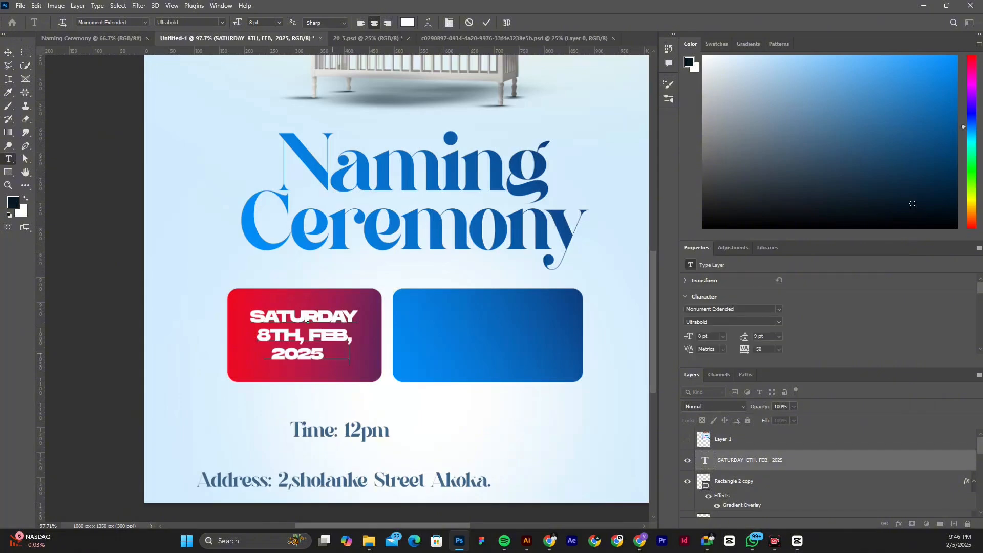
pyautogui.write('12PM')
pyautogui.press('Left')
pyautogui.press('Left')
pyautogui.press('Left')
pyautogui.press('Left')
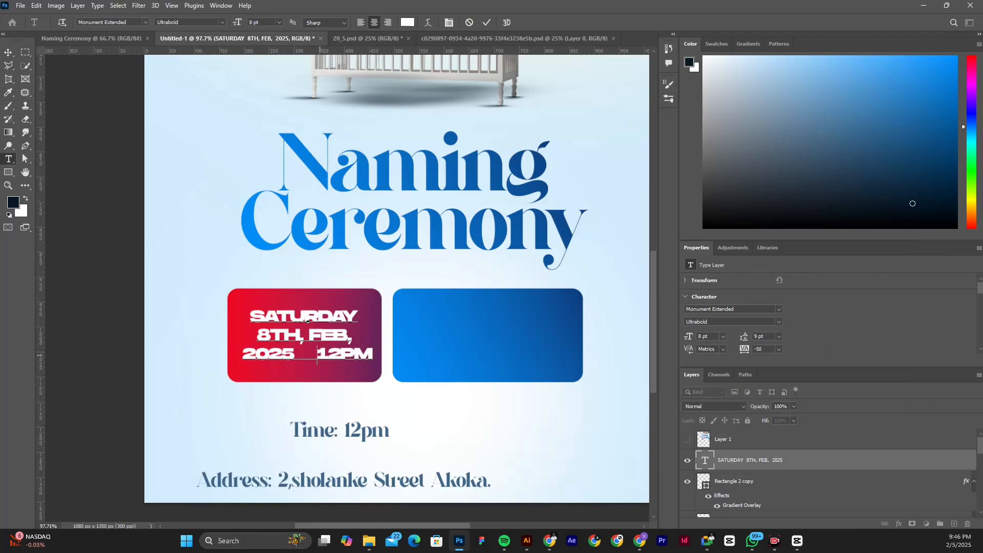
pyautogui.press('BackSpace')
pyautogui.press('BackSpace')
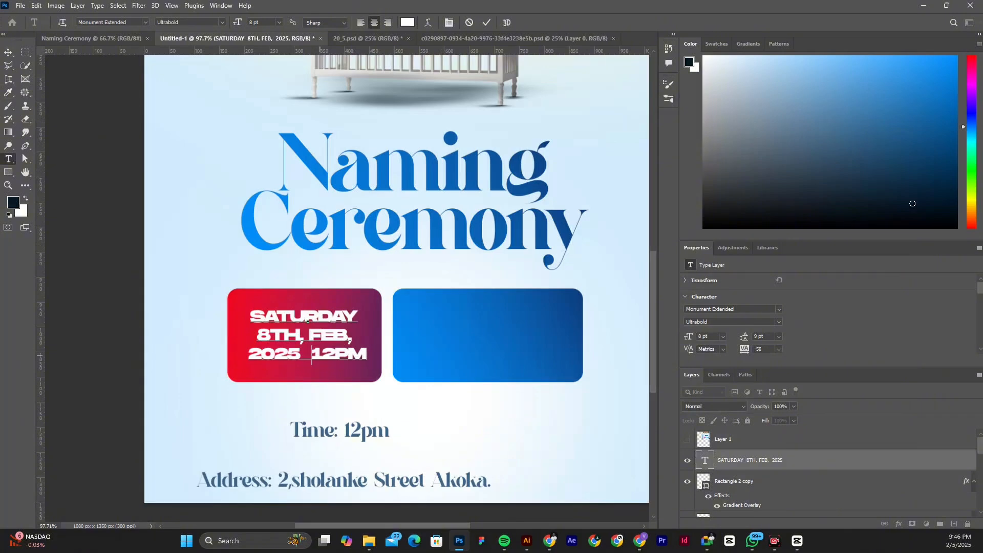
# - Join 2025 to the 8TH, FEB, line of the date text and put 12PM on its own line below
pyautogui.press('Home')
pyautogui.press('BackSpace')
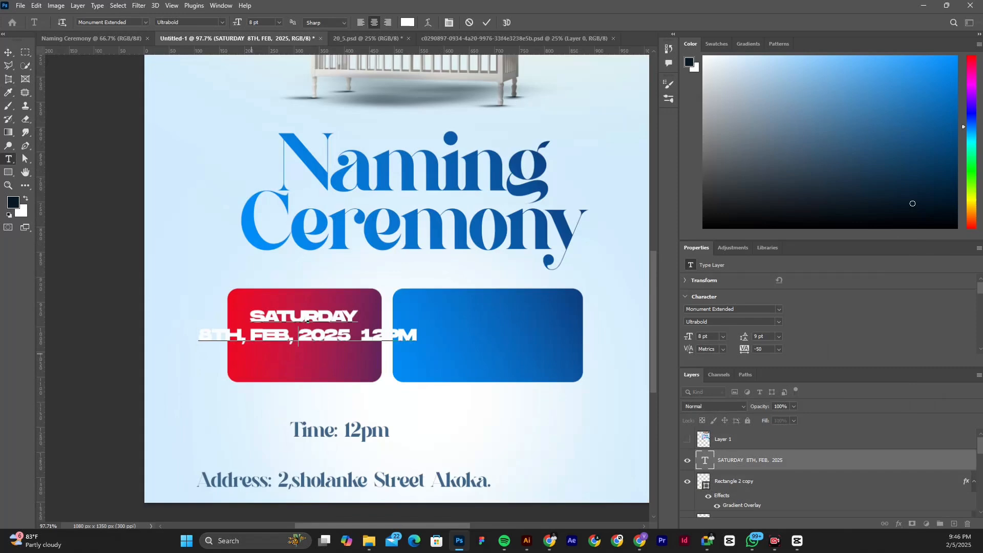
pyautogui.click(361, 335)
pyautogui.press('Return')
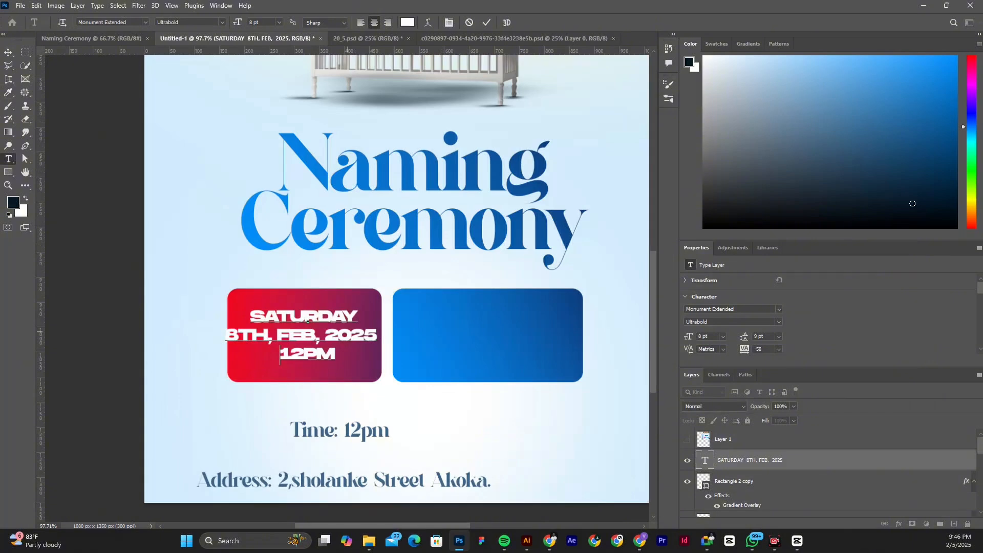
# - Shorten SATURDAY to SAT. and rearrange the date text into the lines SAT. 8TH, / FEB, 2025 / 12PM
pyautogui.moveTo(290, 317); pyautogui.dragTo(357, 318)
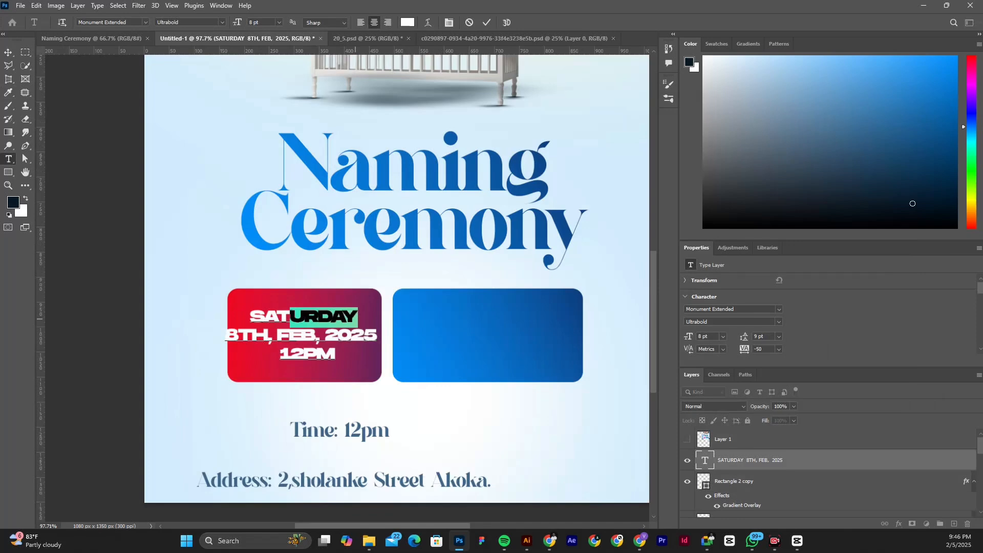
pyautogui.press('BackSpace')
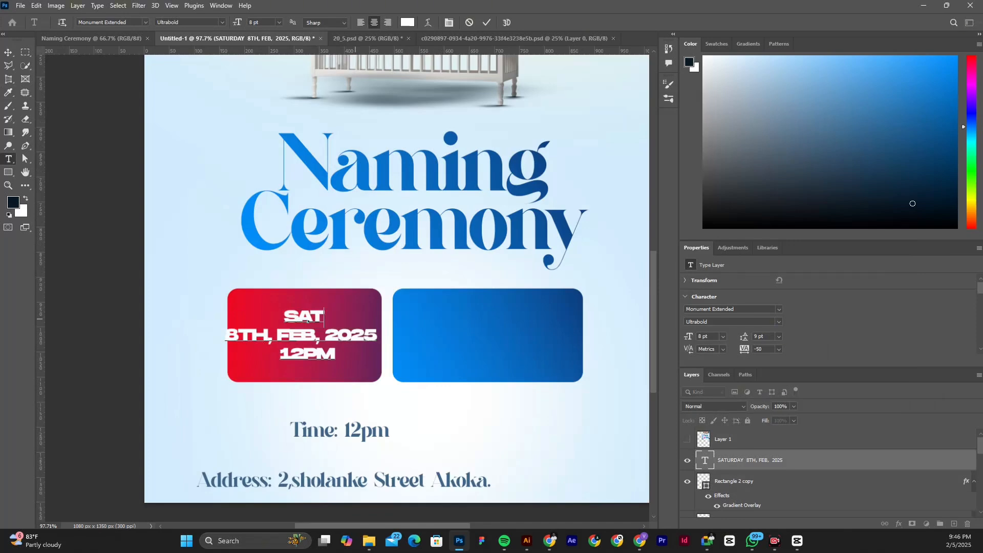
pyautogui.write('.')
pyautogui.press('Right')
pyautogui.press('Up')
pyautogui.press('Delete')
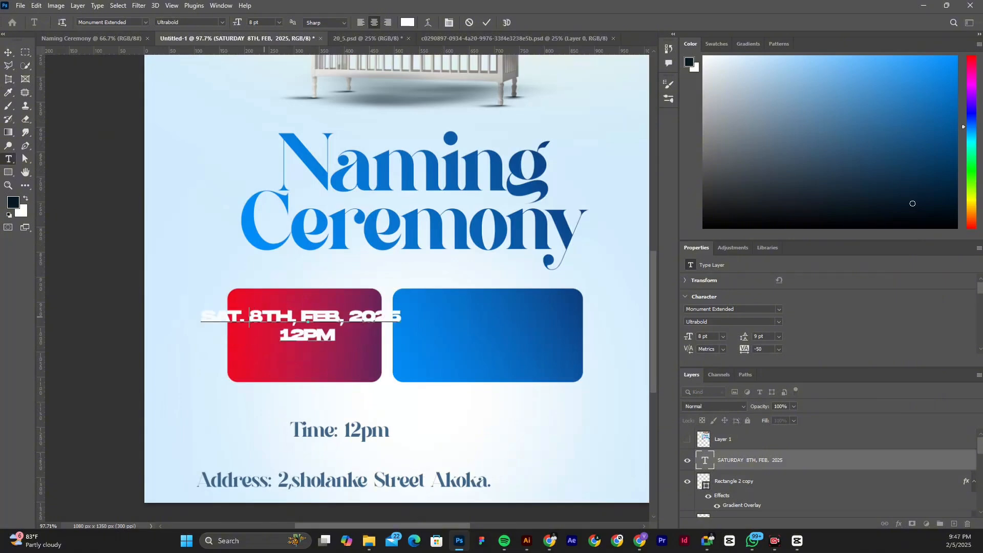
pyautogui.click(308, 319)
pyautogui.press('Down')
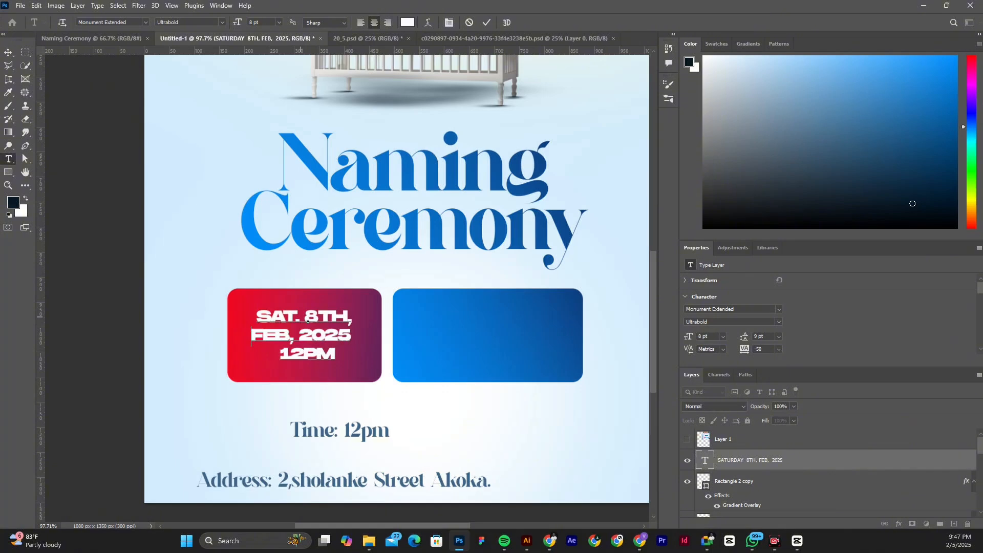
# - Set the tracking of the whole date and time text to -25
pyautogui.hotkey('ctrl', 'a')
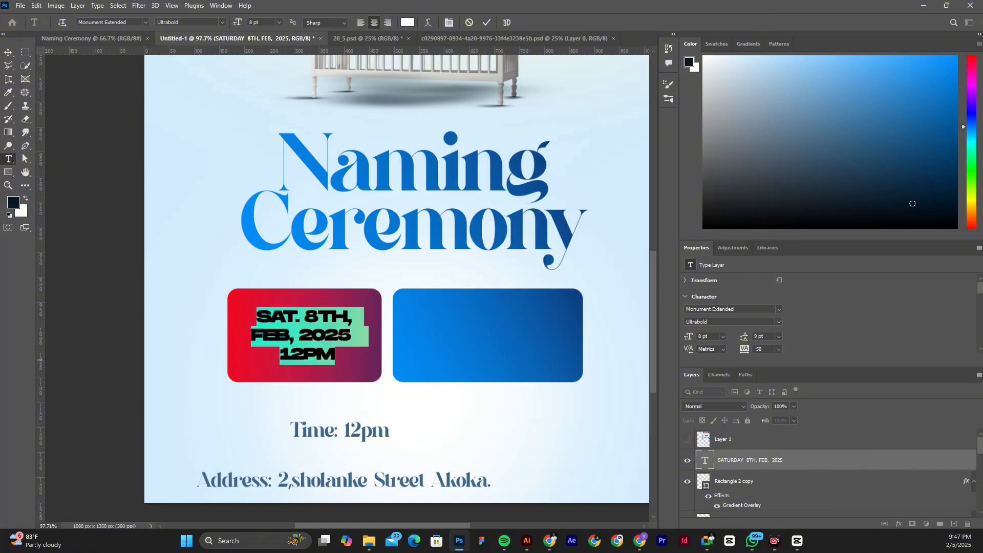
pyautogui.click(779, 349)
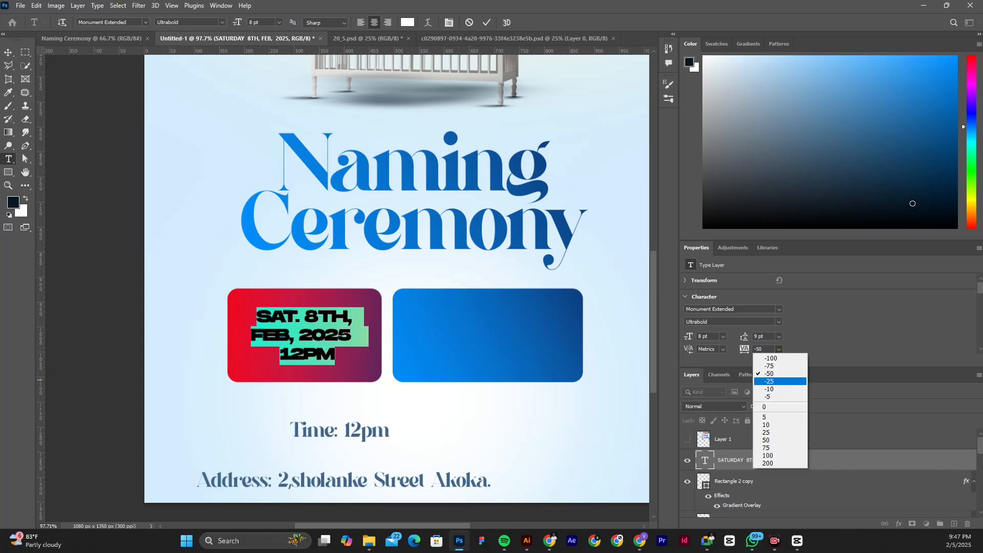
pyautogui.click(769, 381)
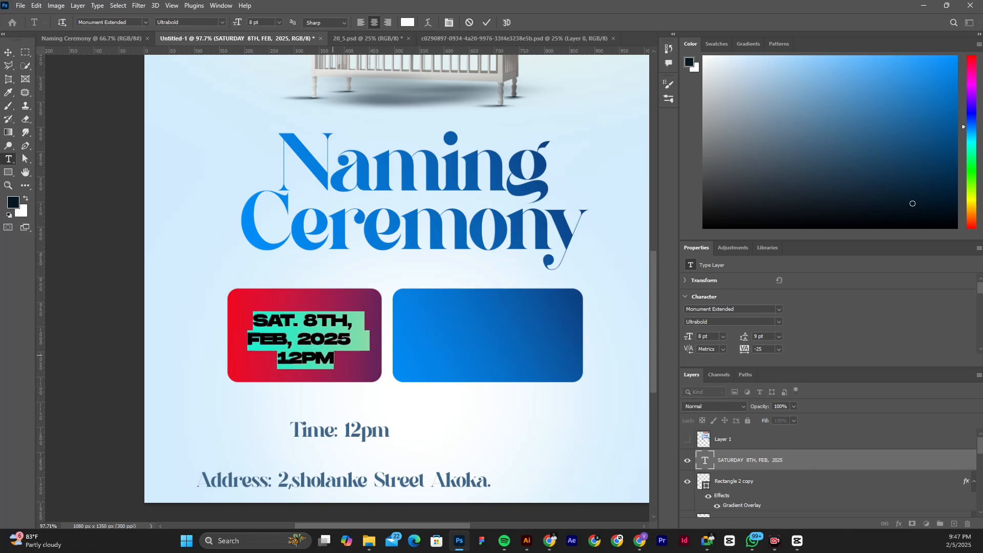
# - Recolour only the 12PM line yellow, starting from #f7c80c and shifting to a slightly more saturated, brighter shade, and commit the text edit
pyautogui.click(334, 357)
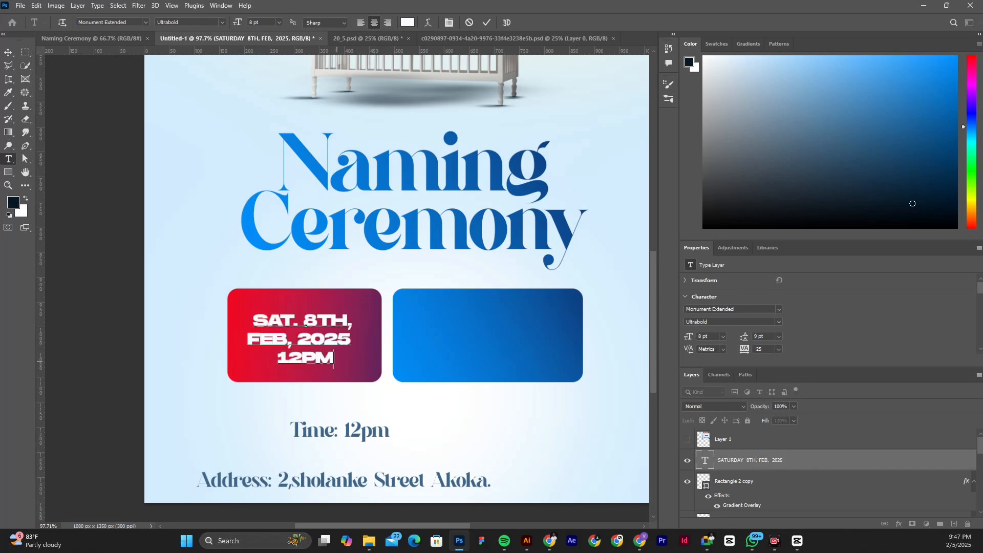
pyautogui.hotkey('shift', 'Home')
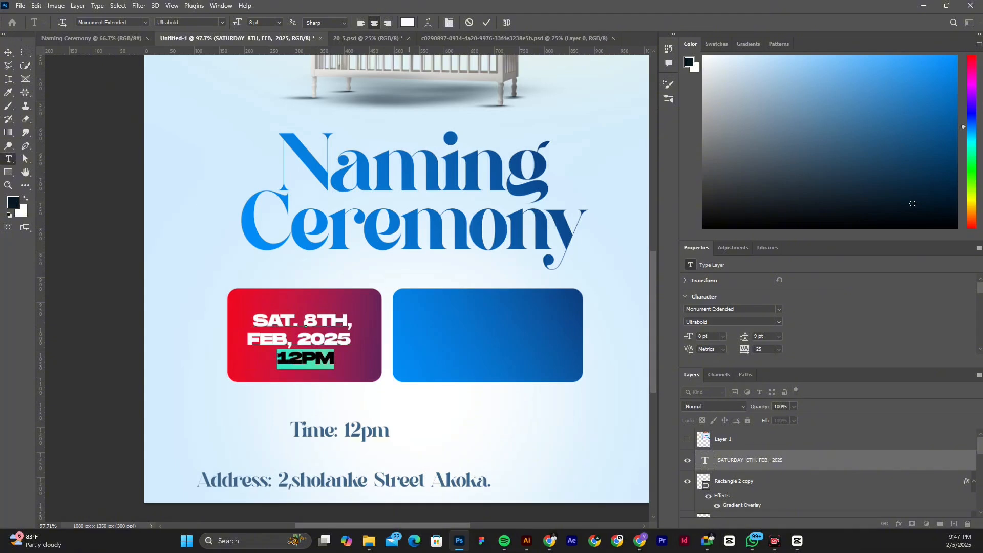
pyautogui.press('Right')
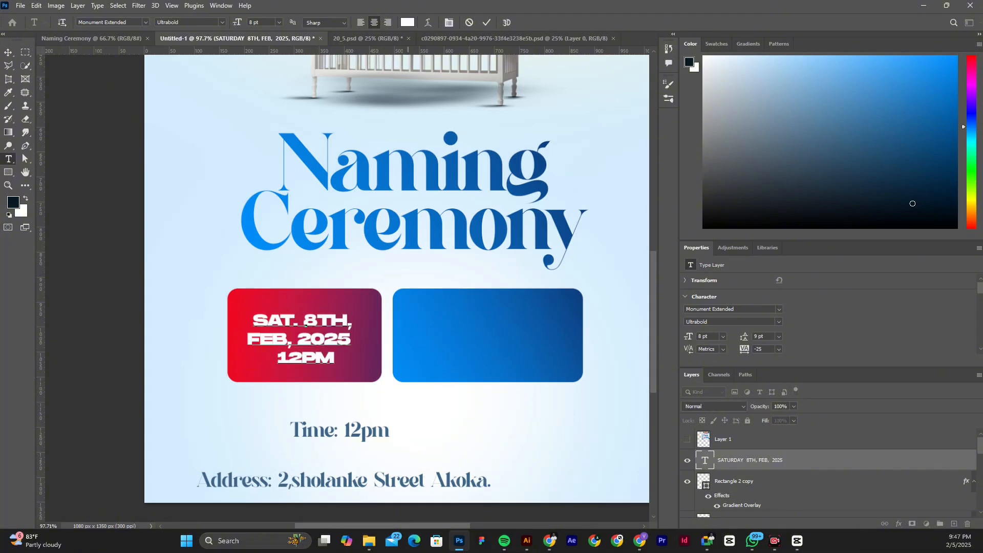
pyautogui.click(408, 22)
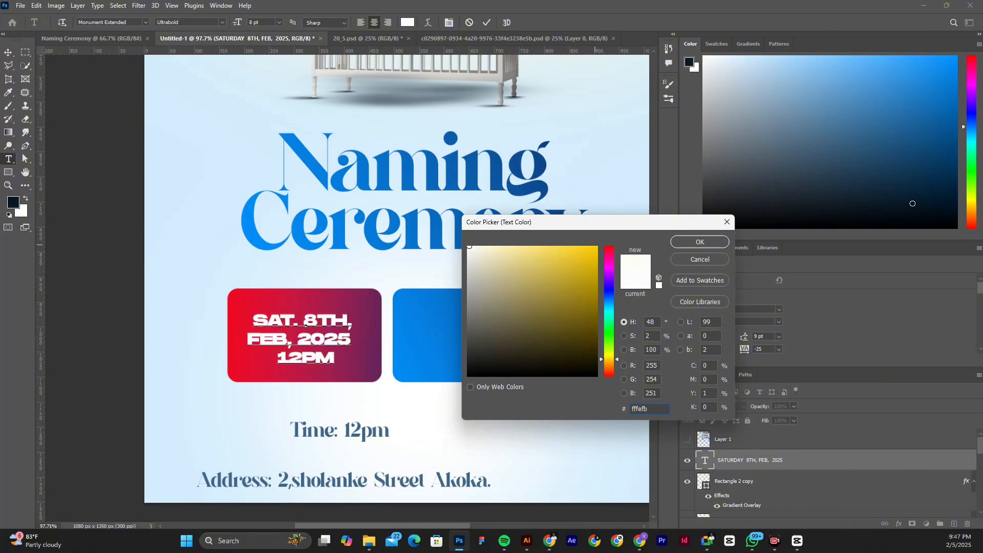
pyautogui.write('f7c80c')
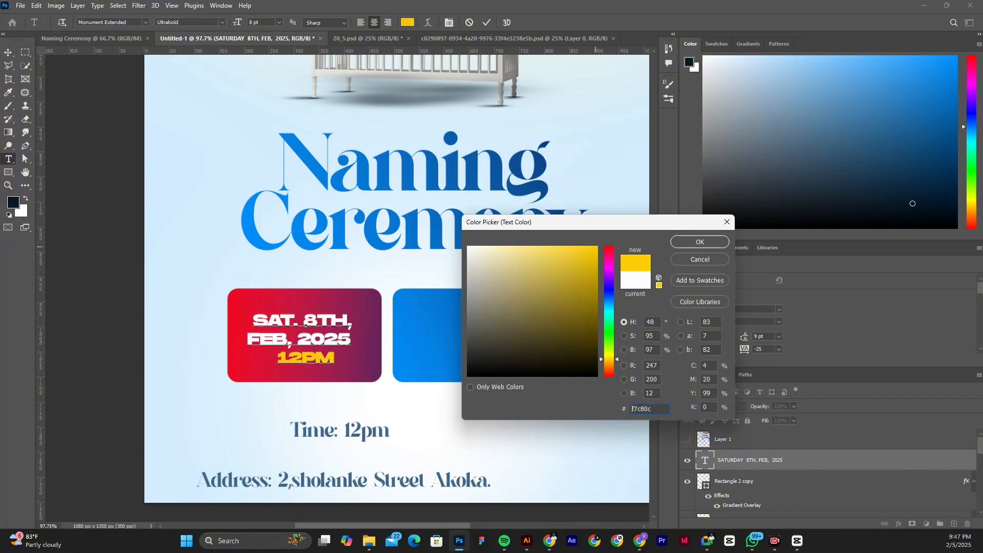
pyautogui.moveTo(592, 250); pyautogui.dragTo(596, 248)
pyautogui.press('Return')
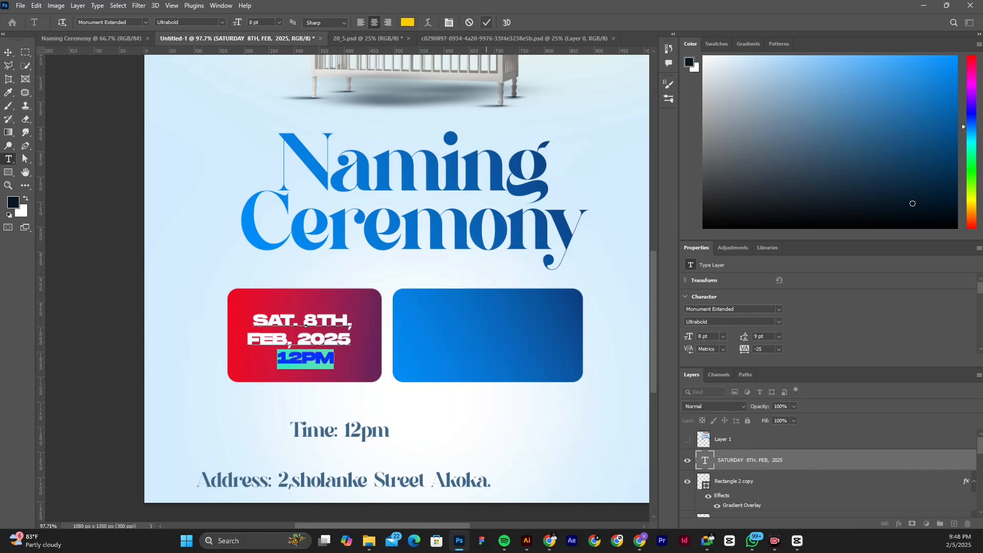
pyautogui.click(486, 22)
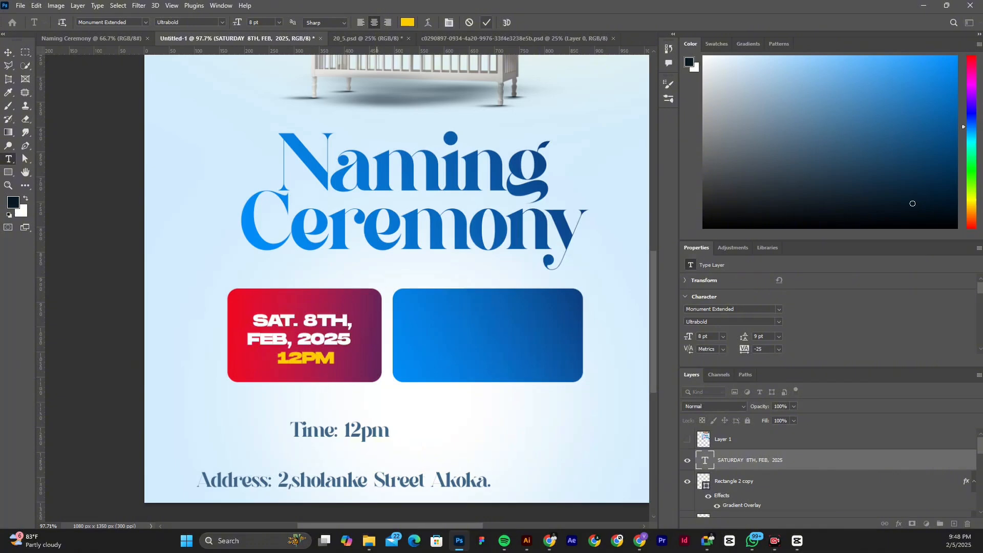
# - Cut the street address out of the time and address text, keeping its Address: label, and commit the edit
pyautogui.scroll(-5, 241, 319)
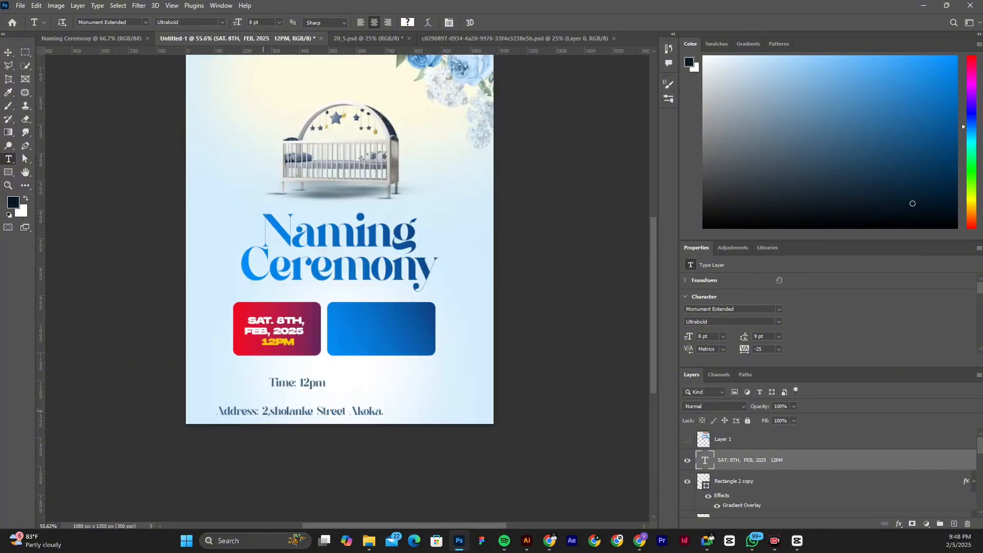
pyautogui.moveTo(263, 411); pyautogui.dragTo(382, 417)
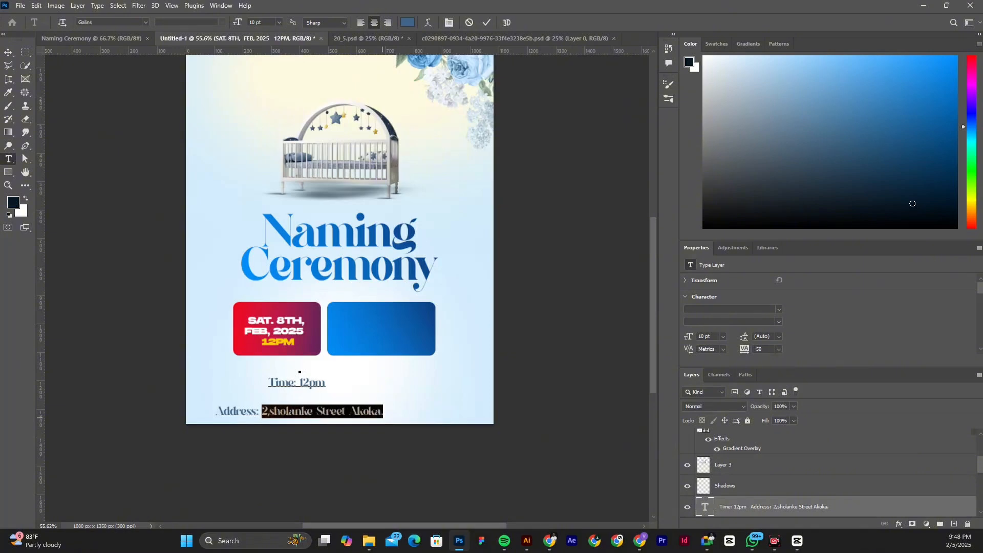
pyautogui.press('BackSpace')
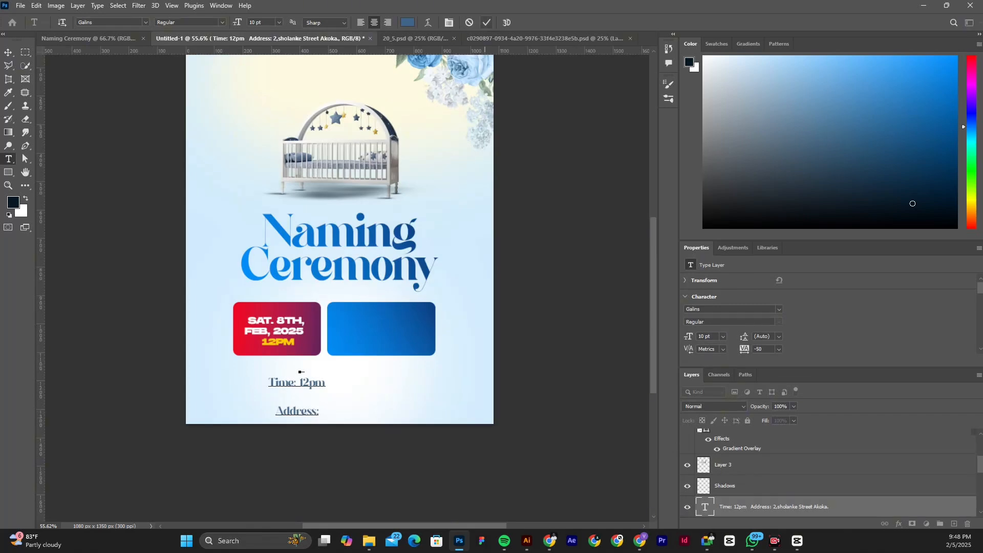
pyautogui.hotkey('ctrl', 'Return')
pyautogui.hotkey('ctrl', 'a')
pyautogui.hotkey('ctrl', 'Return')
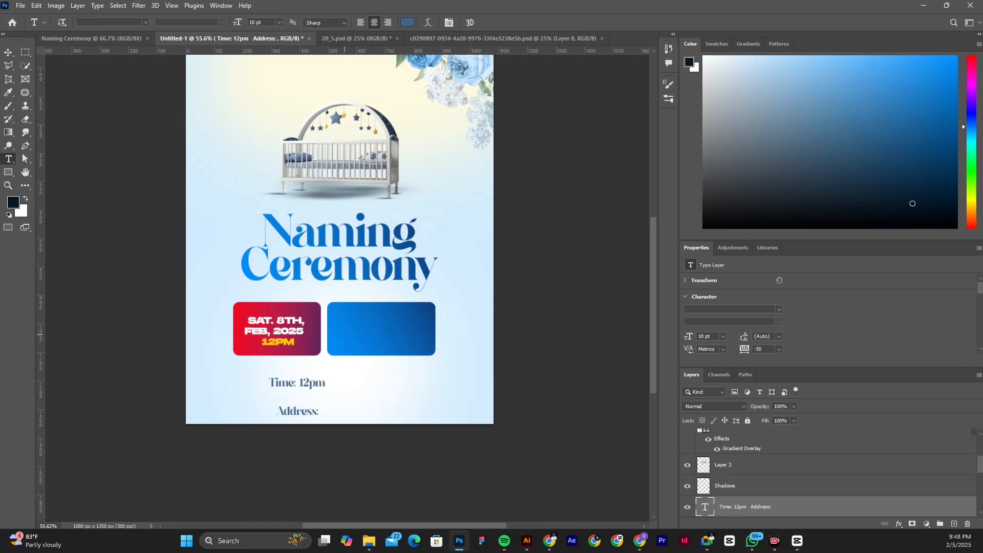
# - Create a separate text layer holding the cut street address and place it over the blue box
pyautogui.click(323, 331)
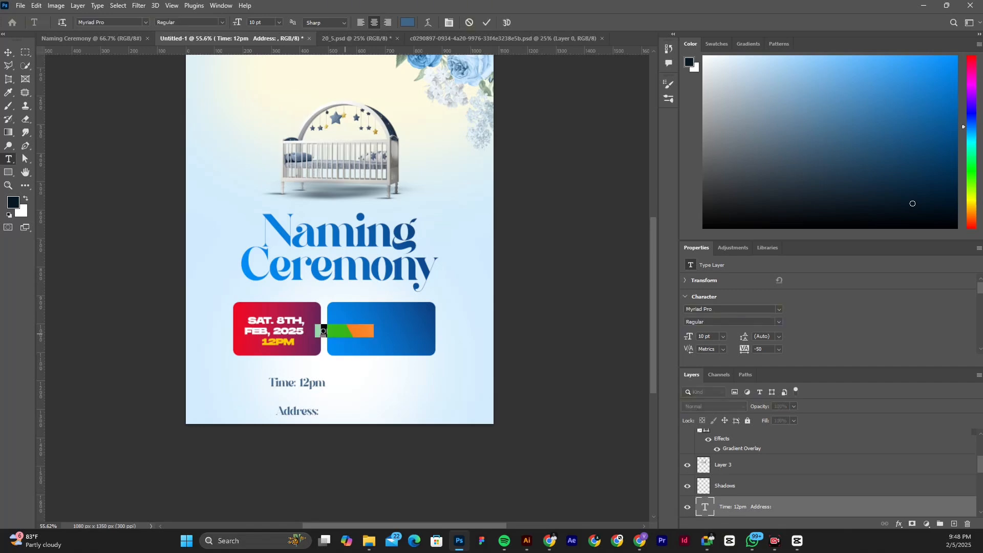
pyautogui.press('BackSpace')
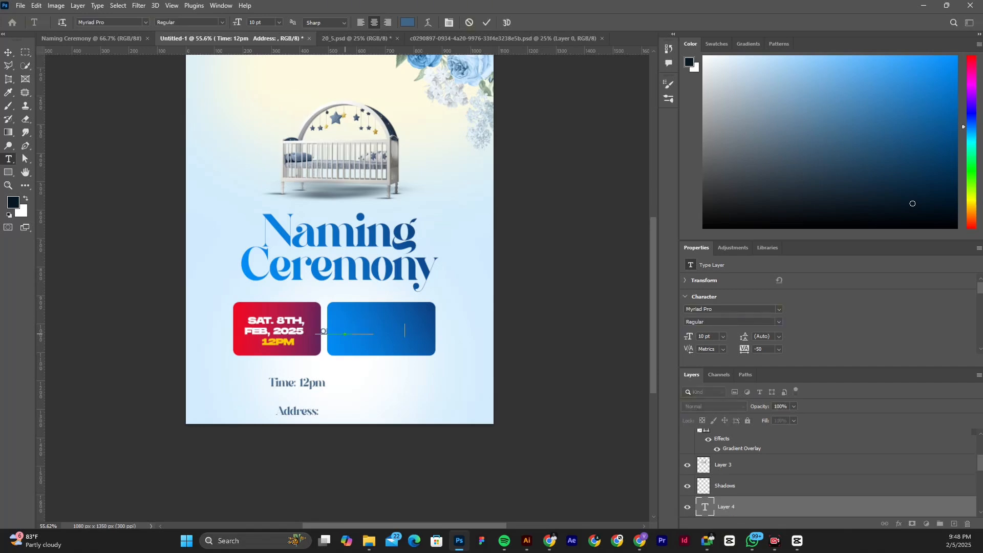
pyautogui.moveTo(359, 362); pyautogui.dragTo(406, 370)
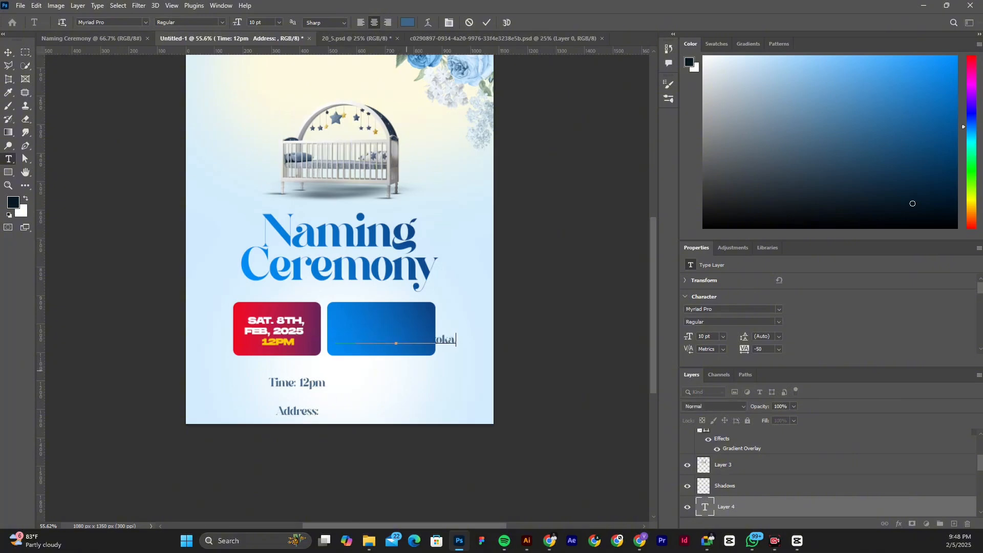
# - Set the font of the whole address text to Matter Regular
pyautogui.hotkey('ctrl', 'a')
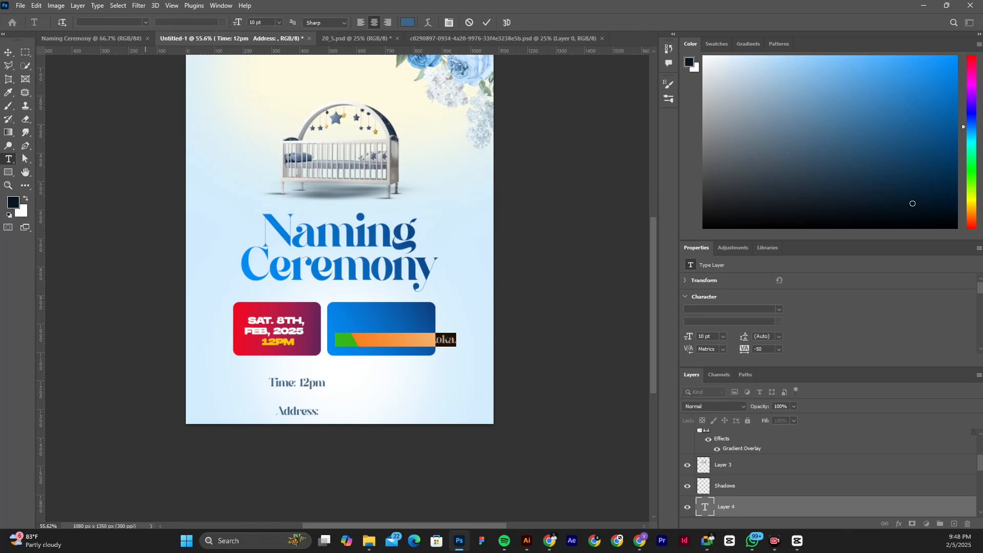
pyautogui.click(146, 22)
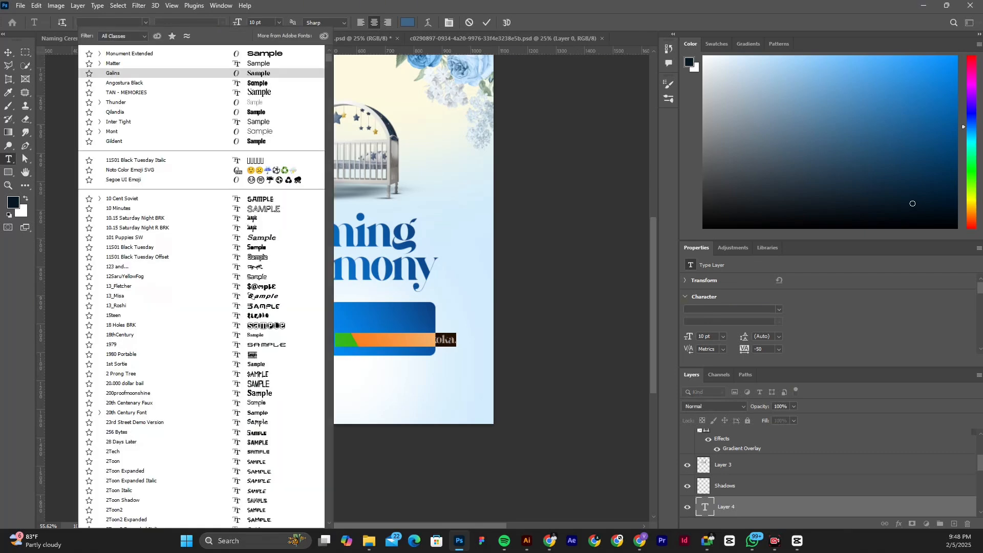
pyautogui.press('Up')
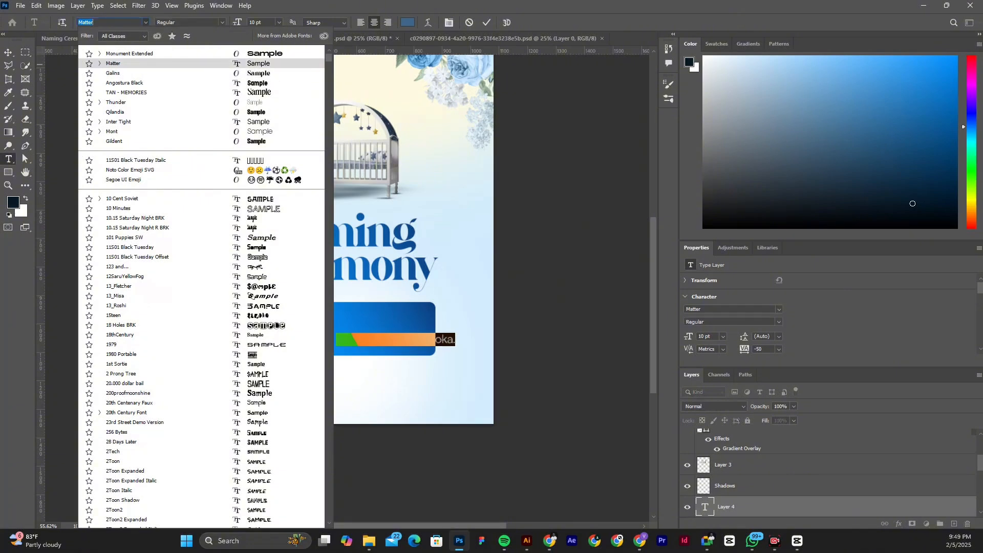
pyautogui.press('Return')
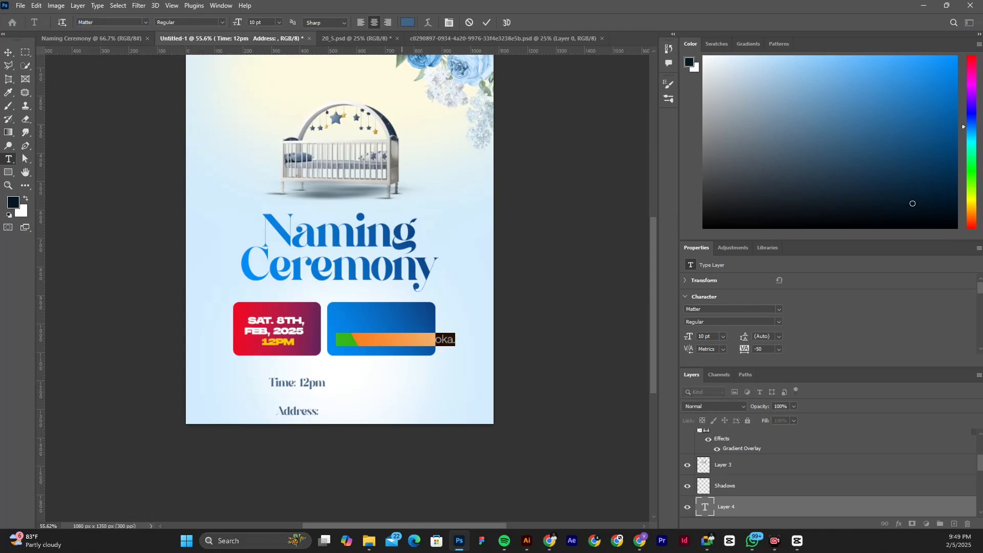
# - Recolour the address text white (#ffffff) and commit the text edit
pyautogui.click(405, 339)
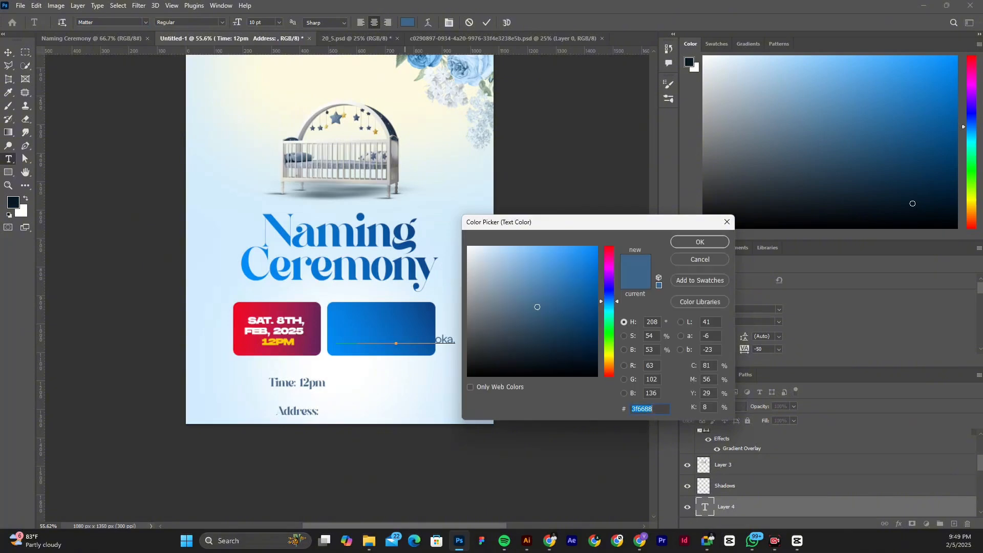
pyautogui.click(481, 260)
pyautogui.click(468, 247)
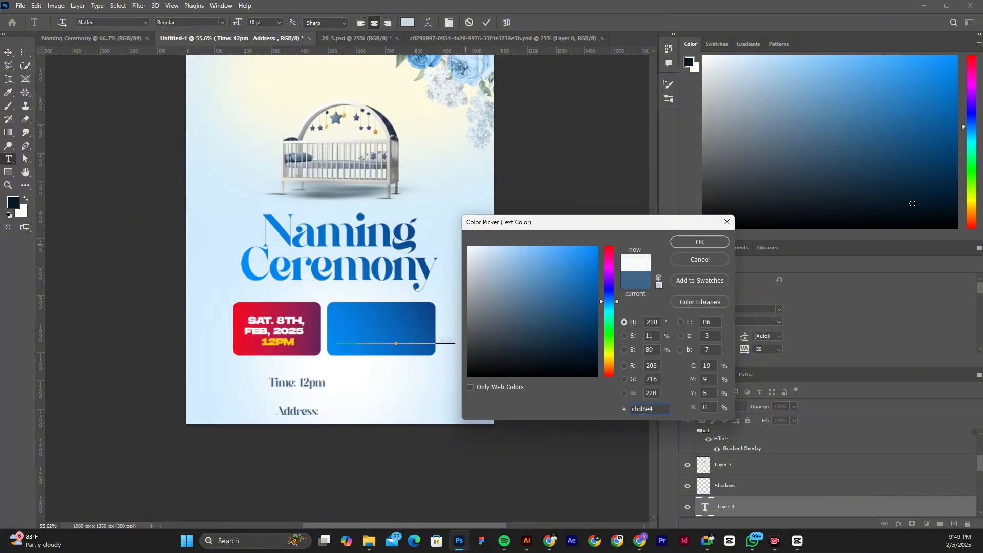
pyautogui.click(468, 247)
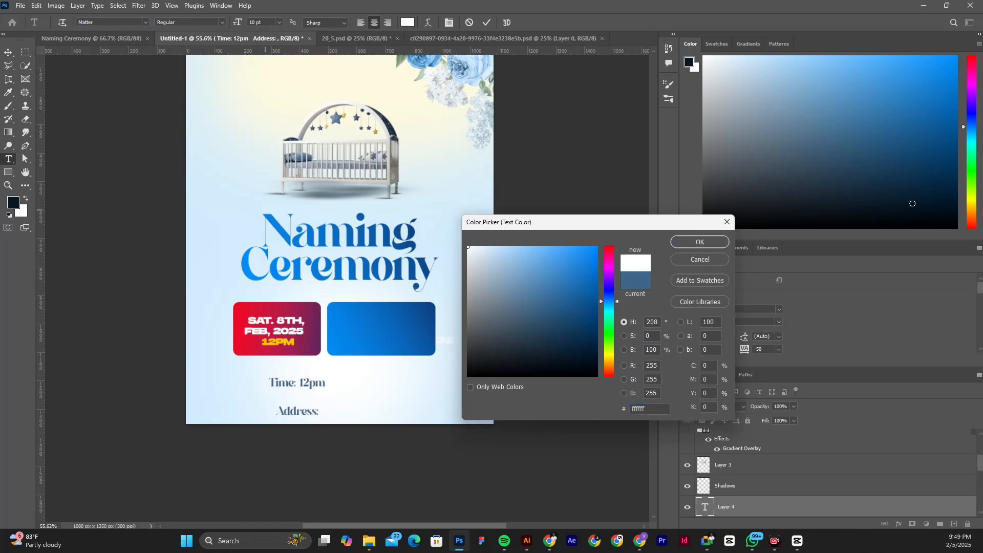
pyautogui.press('Return')
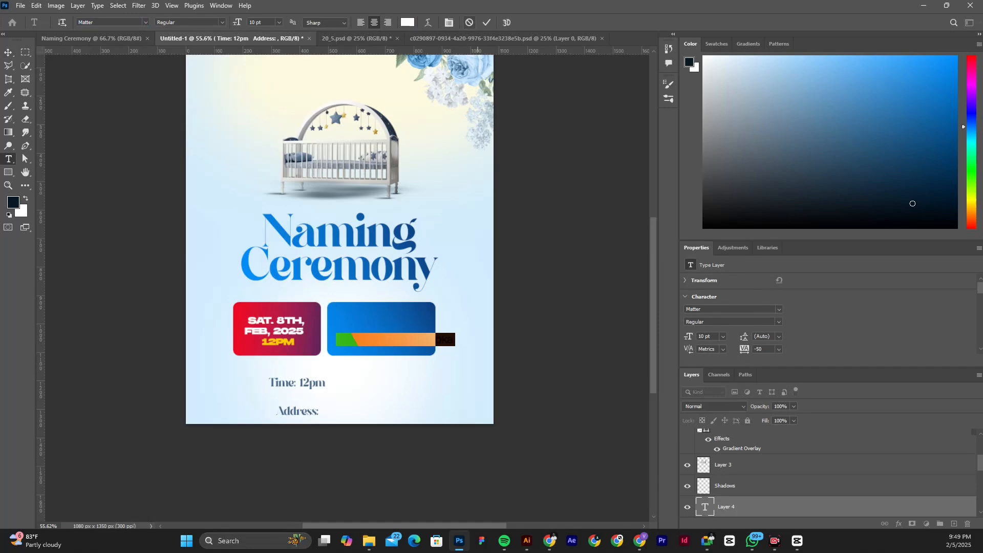
pyautogui.click(486, 22)
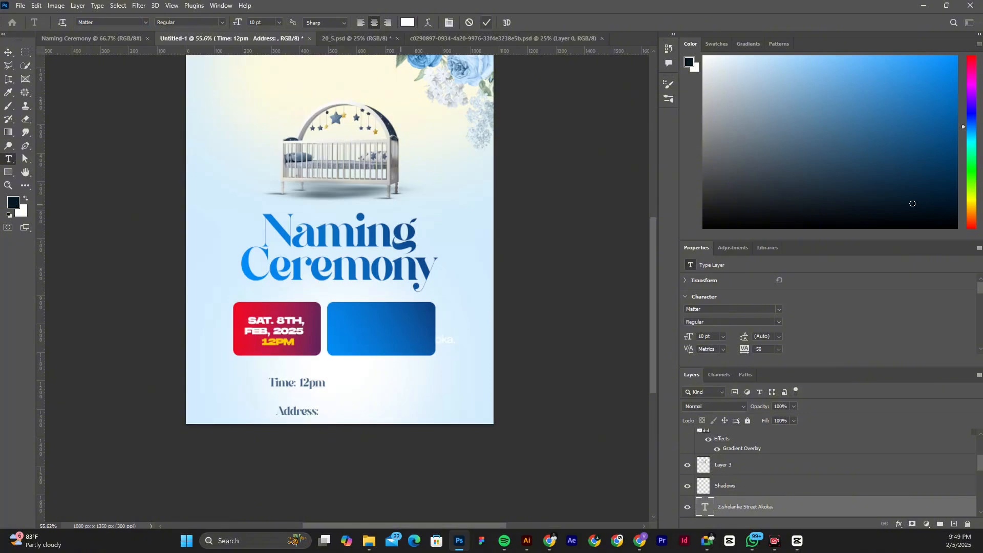
# - Bring the address text layer to the front of the layer stack, above the blue box
pyautogui.scroll(1, 401, 205)
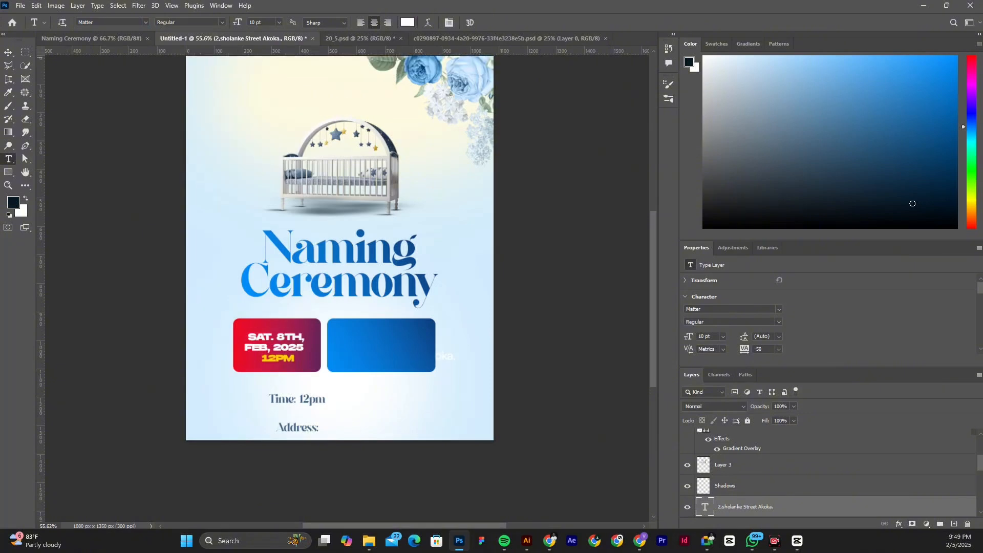
pyautogui.press('v')
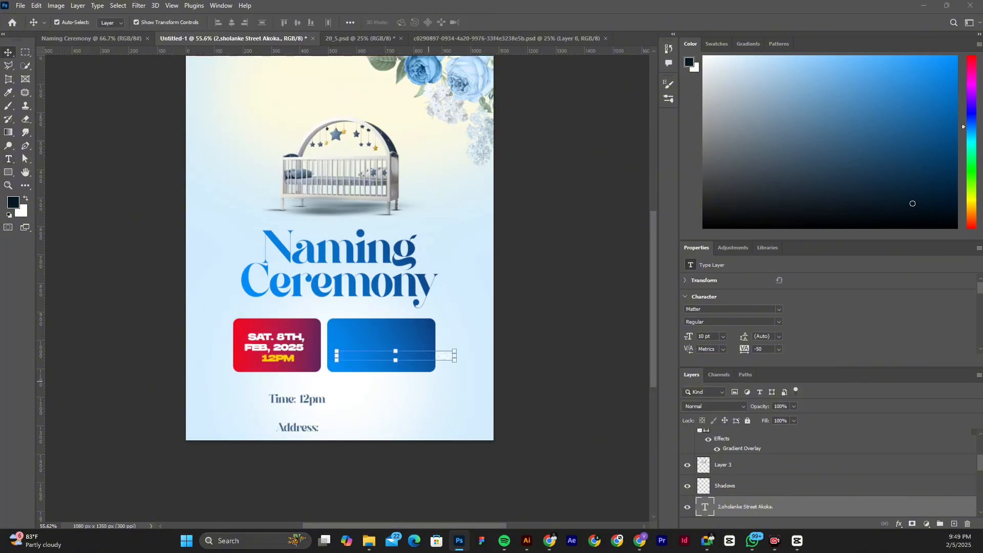
pyautogui.press('ctrl')
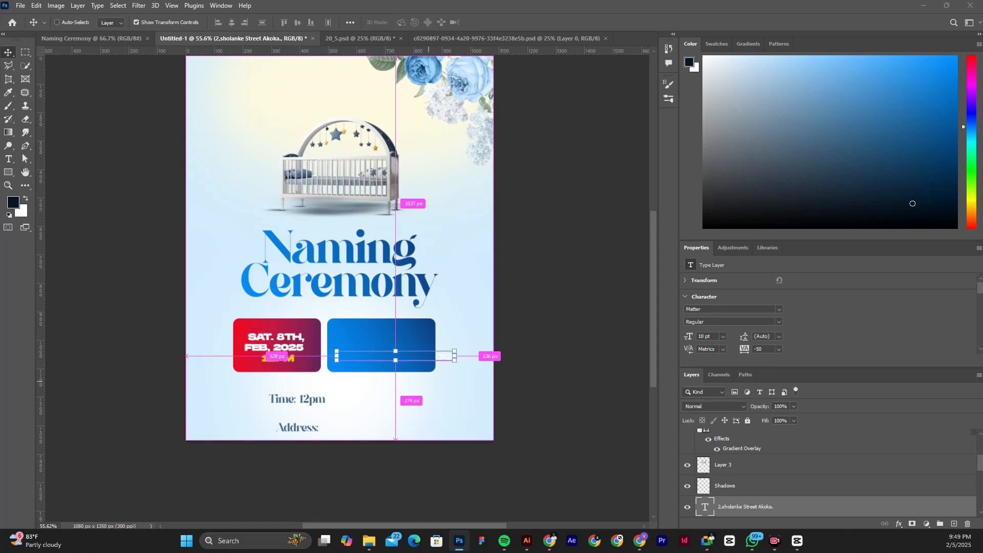
pyautogui.hotkey('ctrl', 'shift', ']')
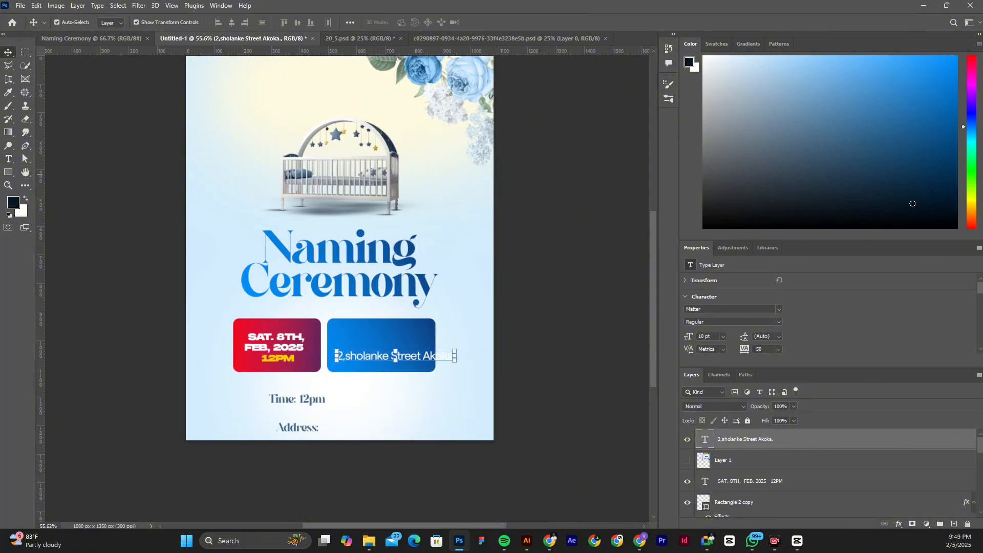
# - Add "No." before the house number in the address text and break the line before the word Street
pyautogui.click(8, 159)
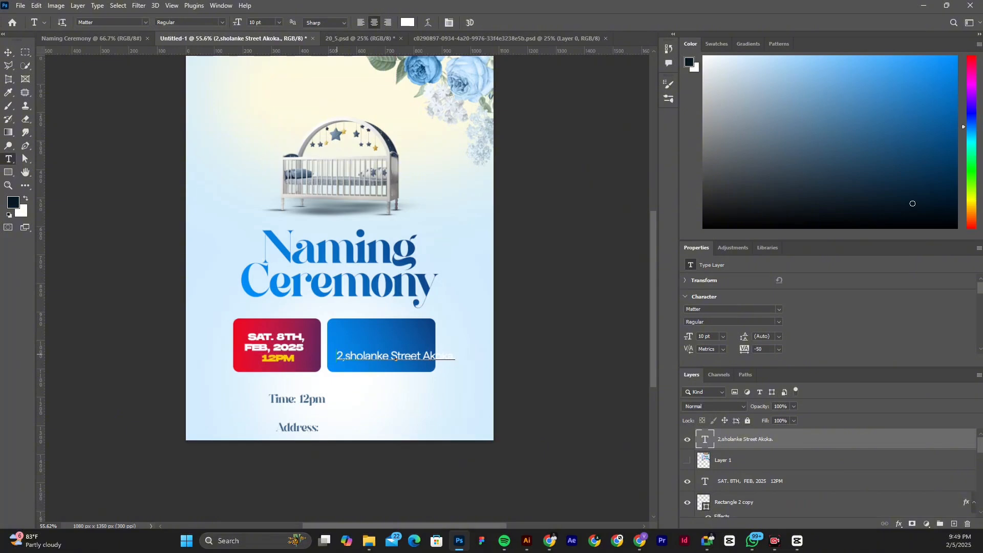
pyautogui.click(395, 358)
pyautogui.write('No')
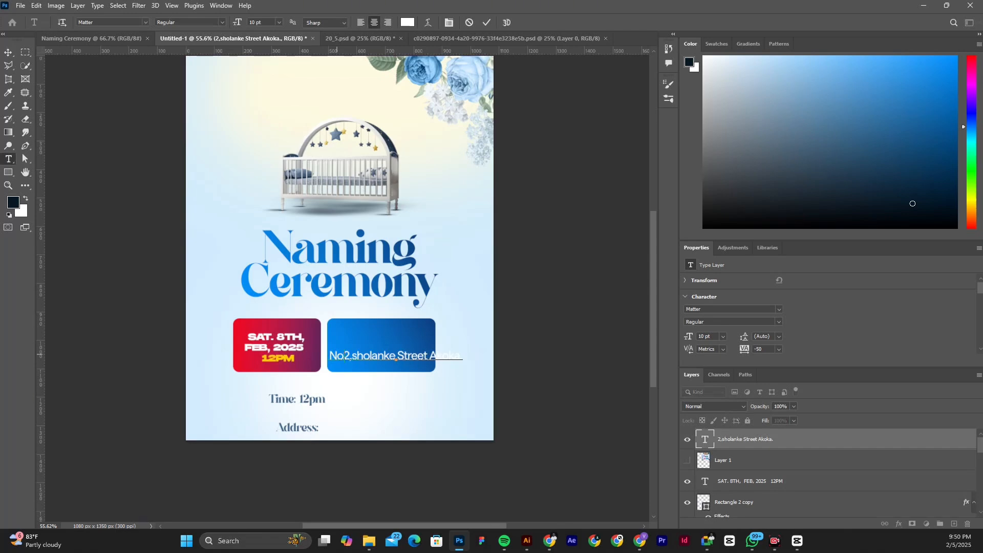
pyautogui.write('.')
pyautogui.click(400, 356)
pyautogui.press('Return')
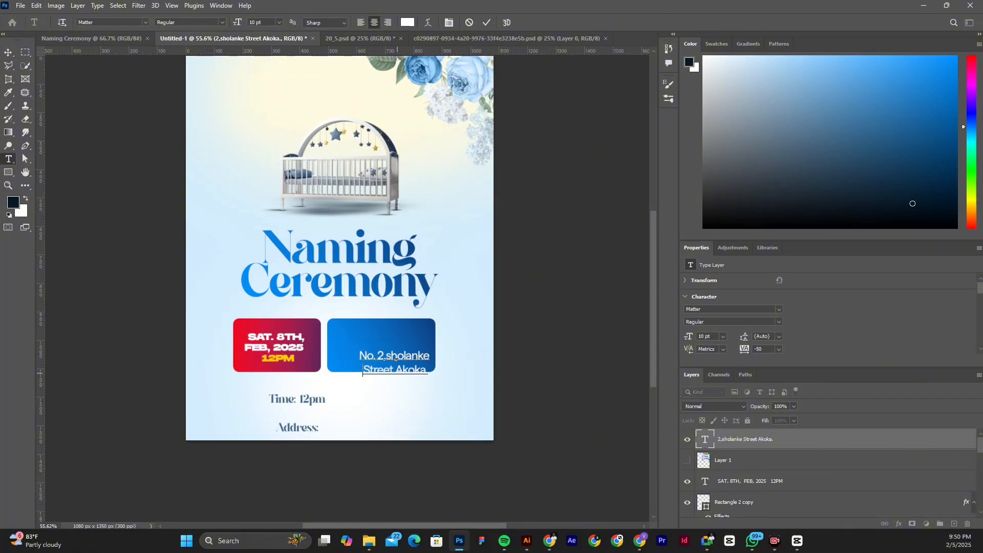
# - Move the two-line address text to the middle of the blue box and capitalize the street name's first letter
pyautogui.moveTo(402, 382); pyautogui.dragTo(390, 364)
pyautogui.click(378, 341)
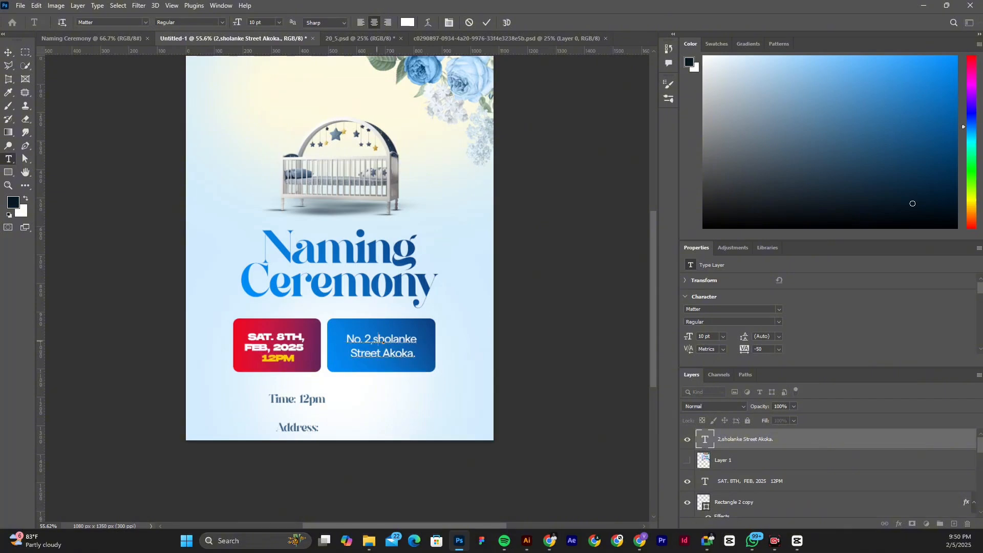
pyautogui.press('BackSpace')
pyautogui.write('S')
# - Try adding the city to the end of the address text's second line
pyautogui.press('BackSpace')
pyautogui.write(', Lagos.')
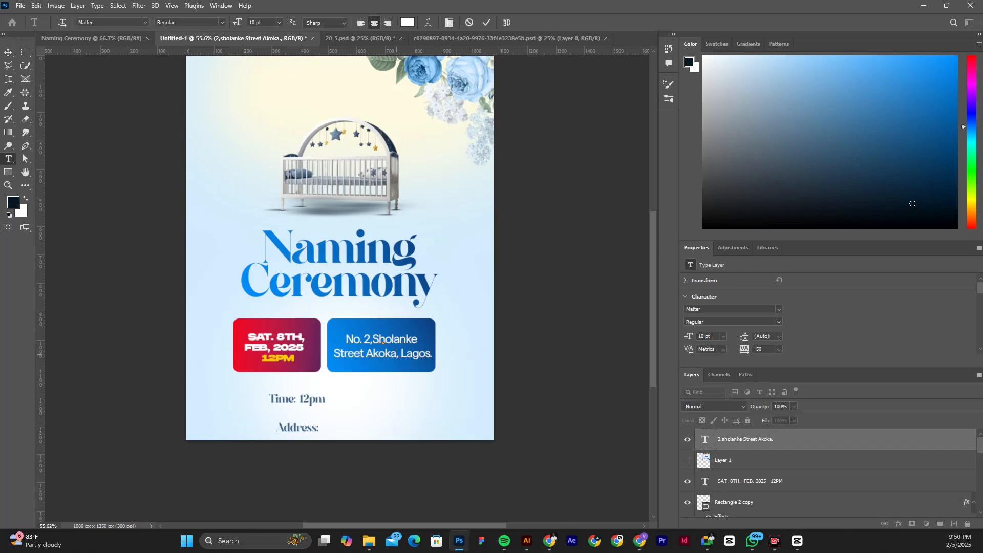
pyautogui.moveTo(397, 356); pyautogui.dragTo(419, 353)
pyautogui.moveTo(419, 354); pyautogui.dragTo(431, 354)
pyautogui.press('BackSpace')
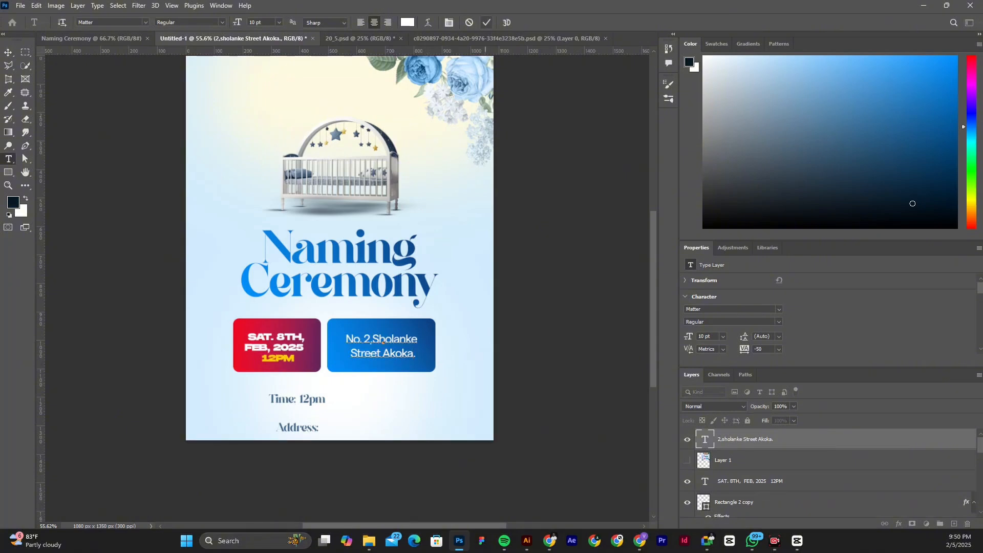
# - Commit the edited address text and switch to the Move tool
pyautogui.click(486, 22)
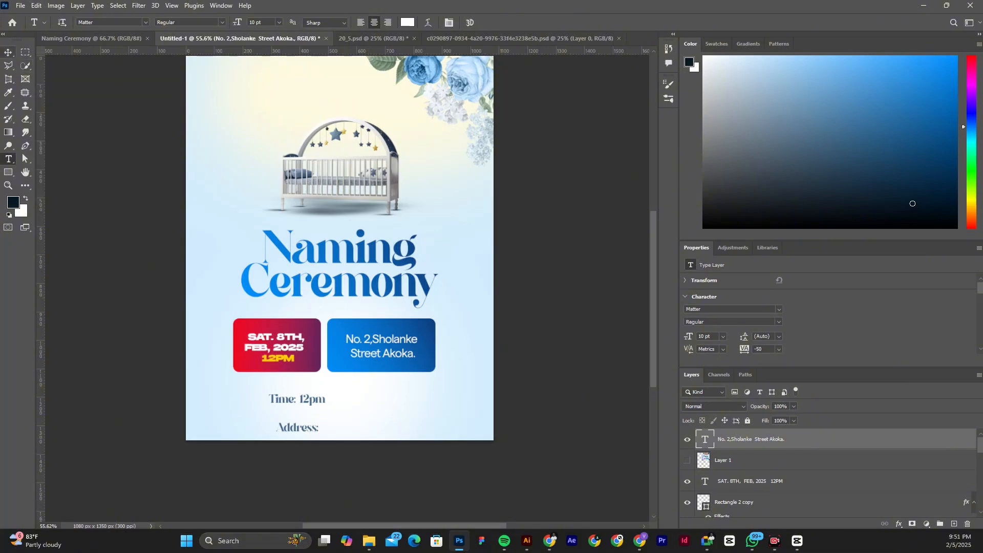
pyautogui.click(7, 52)
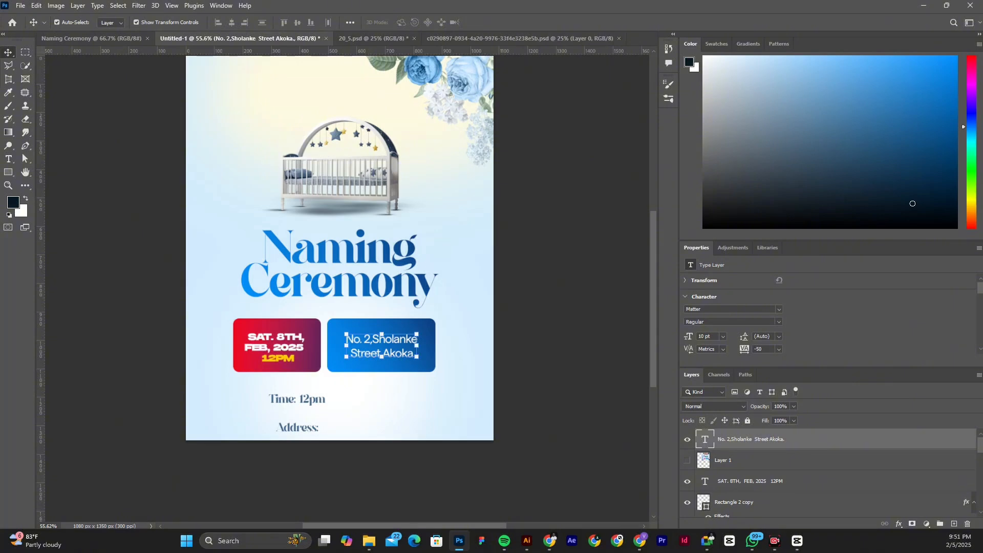
pyautogui.scroll(-1, 395, 340)
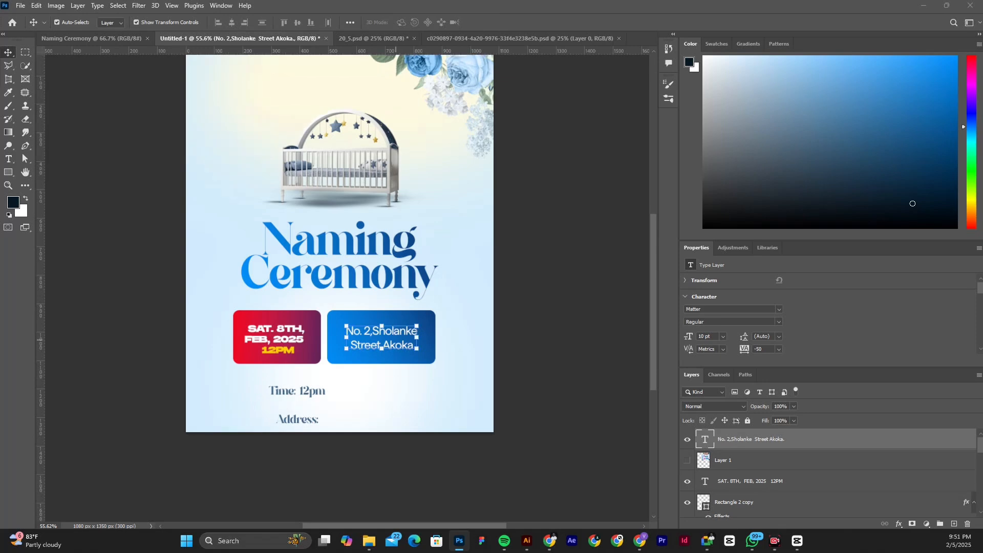
pyautogui.scroll(-1, 396, 340)
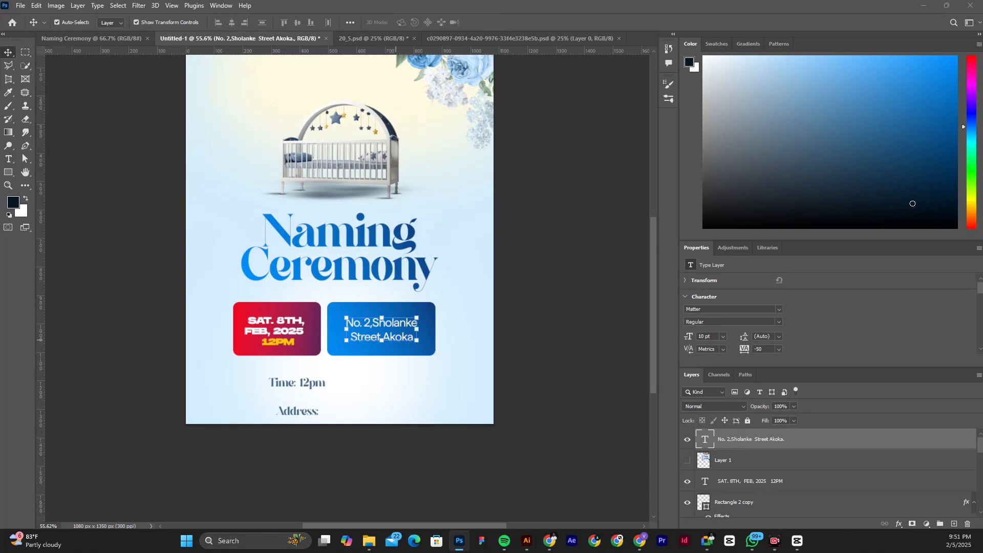
pyautogui.scroll(1, 395, 339)
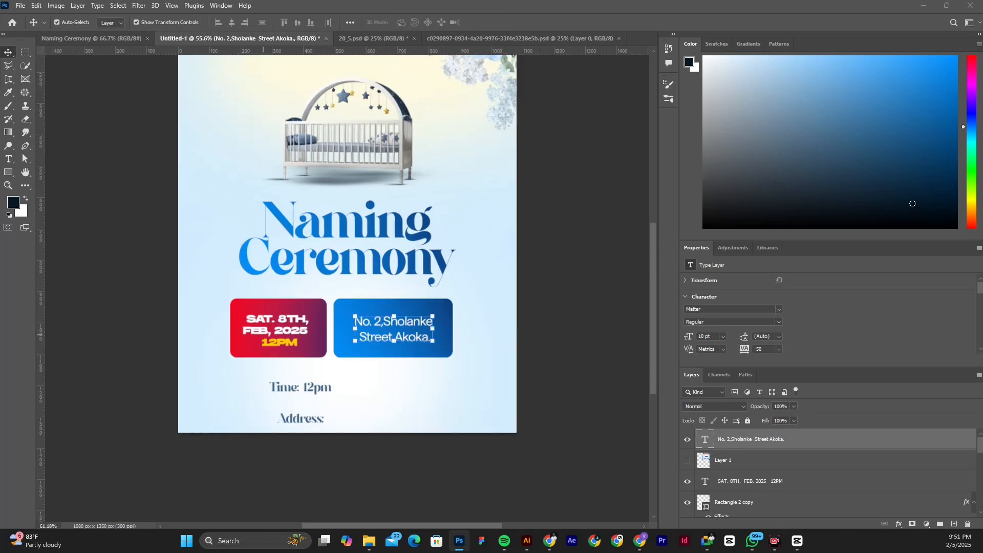
pyautogui.scroll(1, 263, 336)
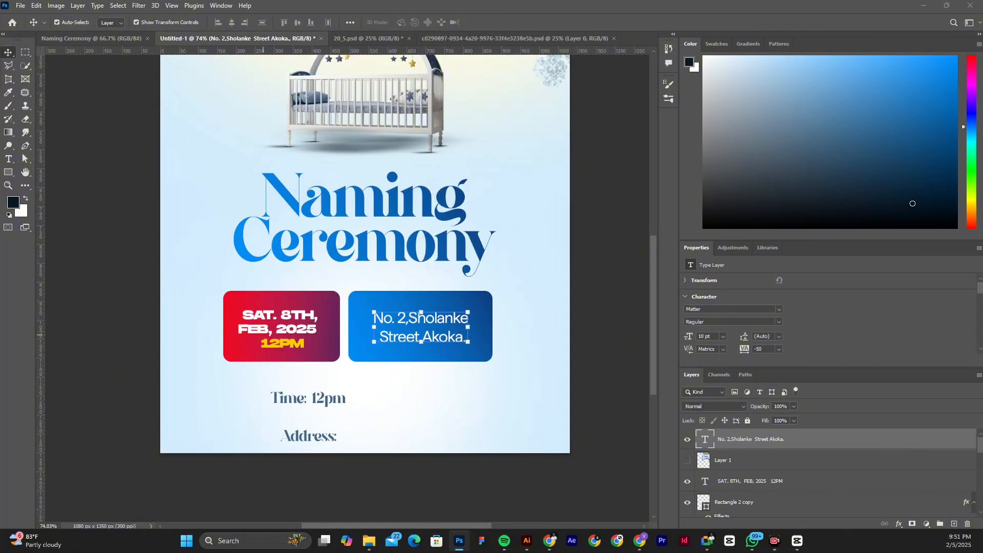
# - Change the font of the date and time text in the red box to Matter SemiBold
pyautogui.click(288, 315)
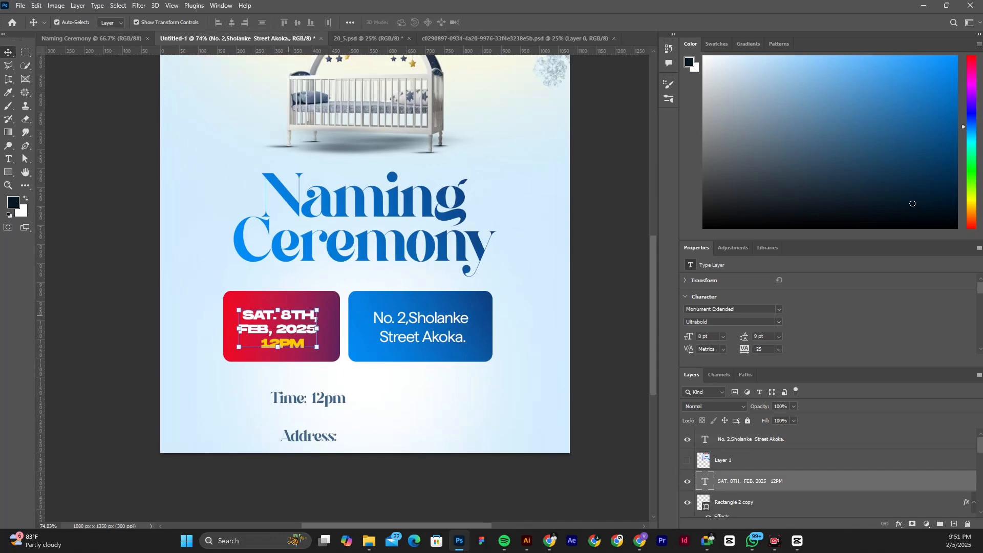
pyautogui.click(9, 158)
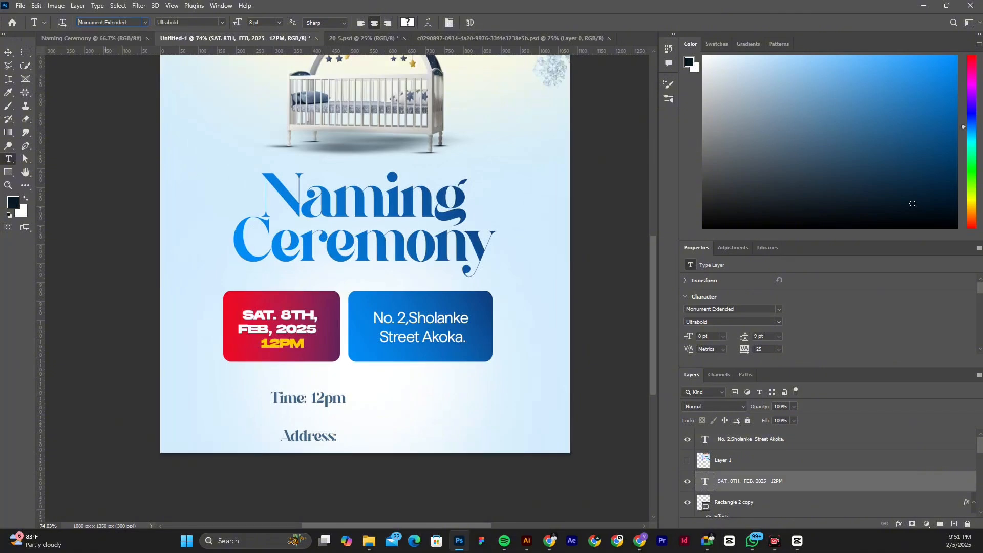
pyautogui.moveTo(127, 22); pyautogui.dragTo(62, 22)
pyautogui.write('M')
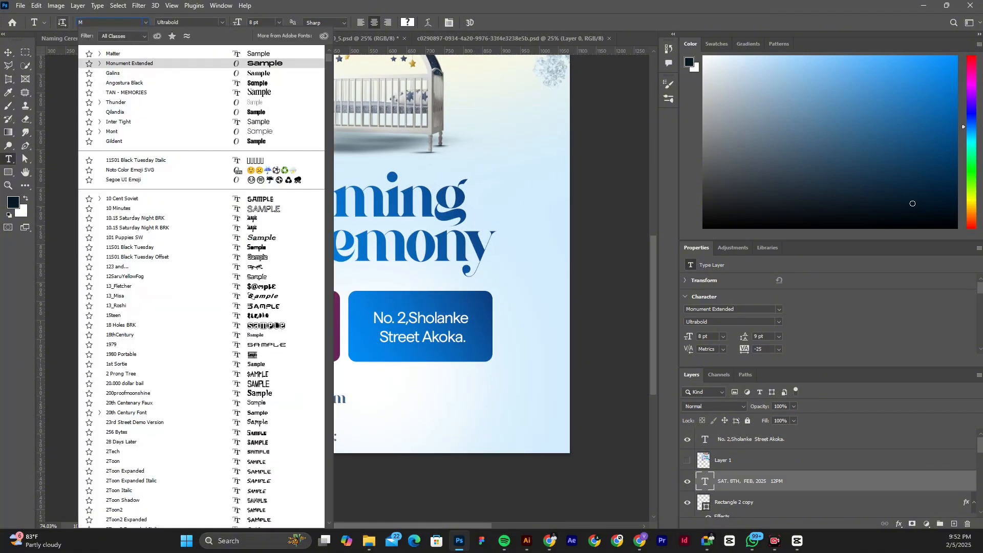
pyautogui.write('atter')
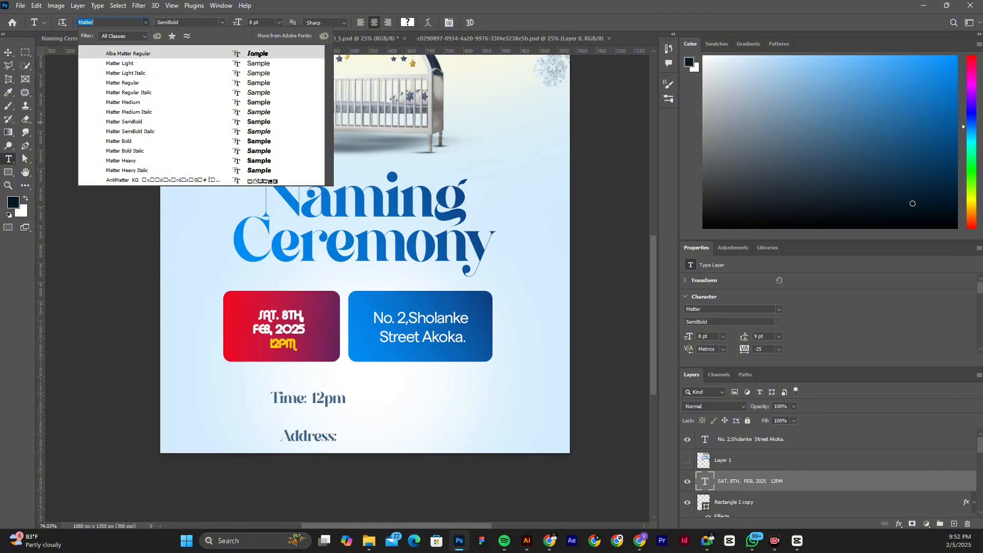
pyautogui.press('Escape')
pyautogui.press('v')
# - Reduce the height of the red and blue boxes together to about 156 px, trimming both their upper and lower edges
pyautogui.click(330, 302)
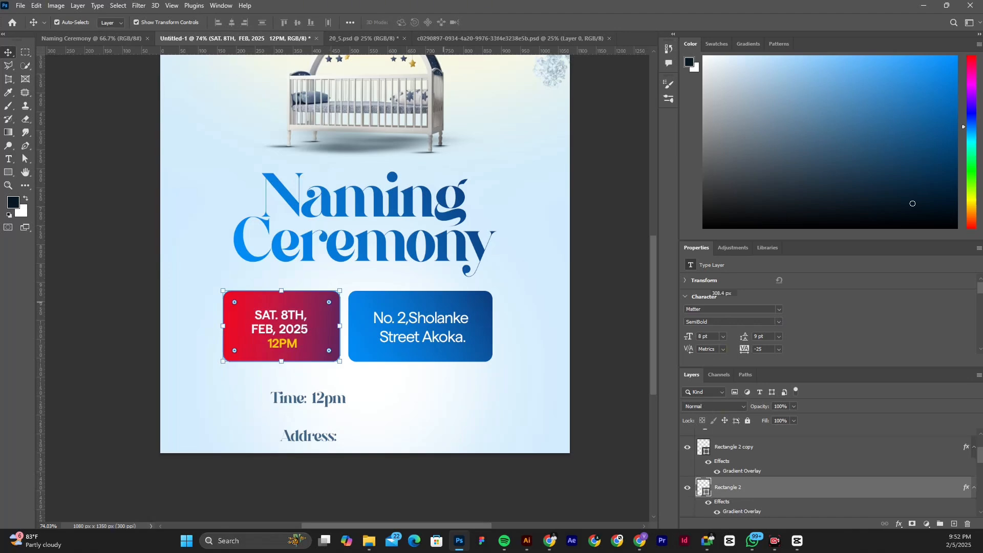
pyautogui.keyDown('shift'); pyautogui.click(444, 302); pyautogui.keyUp('shift')
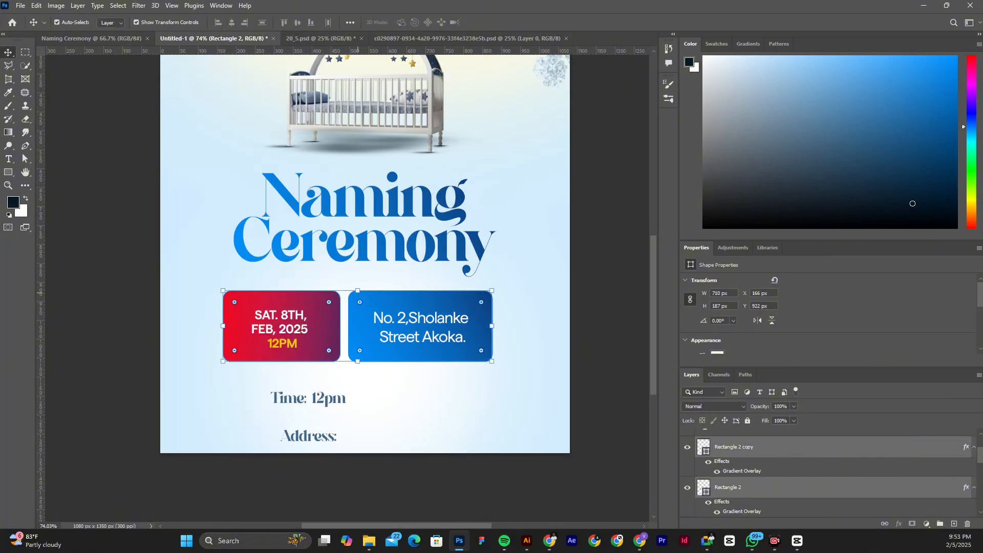
pyautogui.hotkey('ctrl', 't')
pyautogui.moveTo(357, 290); pyautogui.dragTo(357, 295)
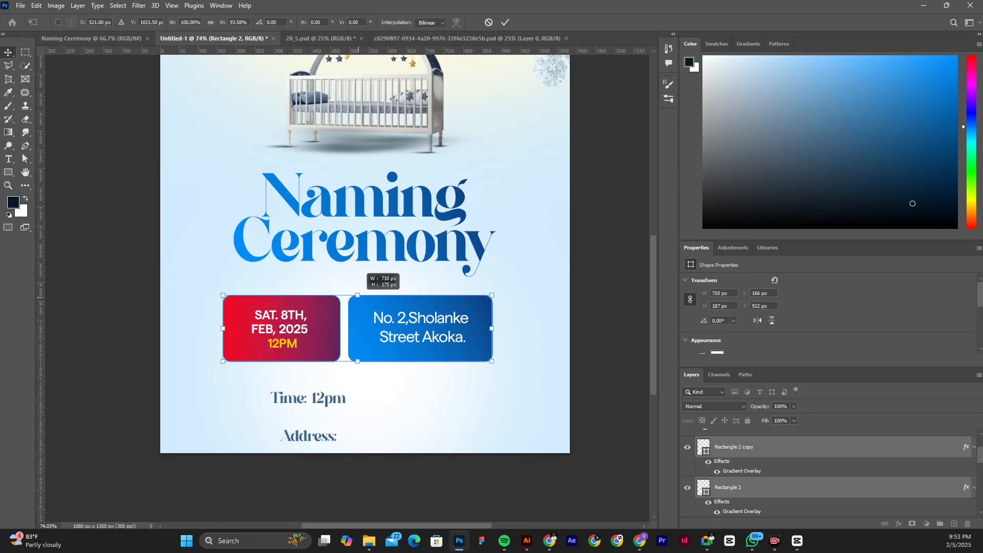
pyautogui.moveTo(357, 295); pyautogui.dragTo(357, 297)
pyautogui.moveTo(357, 361); pyautogui.dragTo(358, 355)
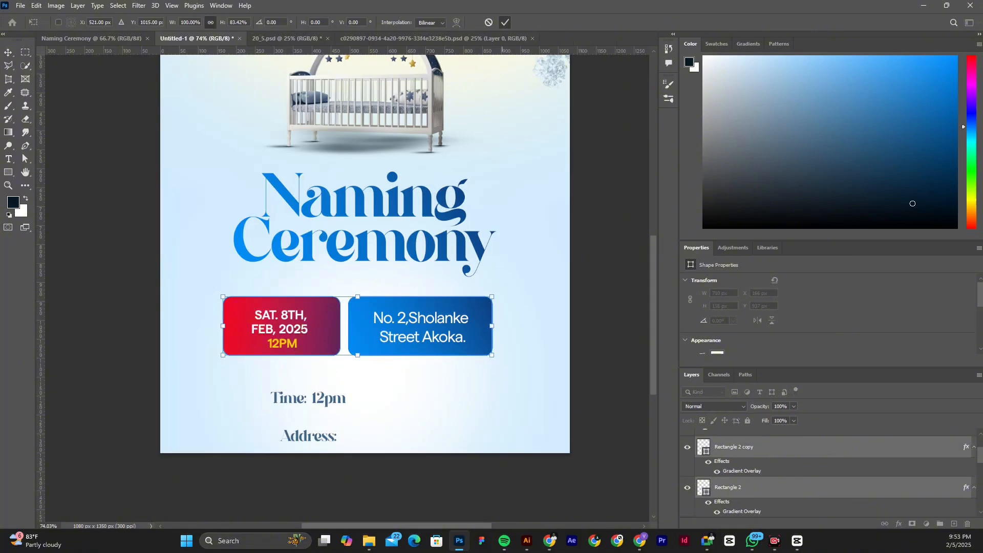
pyautogui.click(505, 22)
pyautogui.scroll(-3, 375, 296)
pyautogui.click(178, 265)
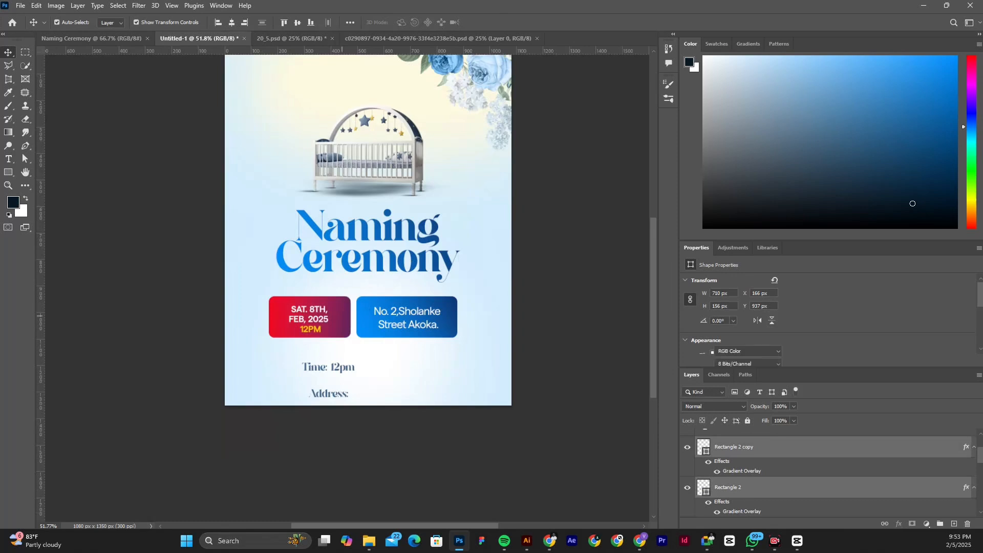
# - Change the red stop of the date box's gradient overlay to gold e2a80f
pyautogui.click(342, 316)
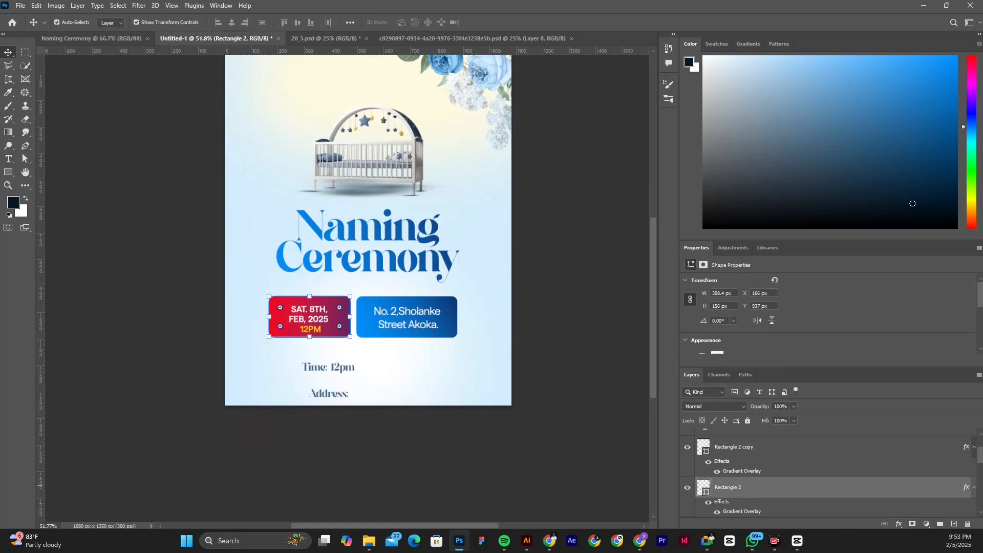
pyautogui.hotkey('ctrl', 'h')
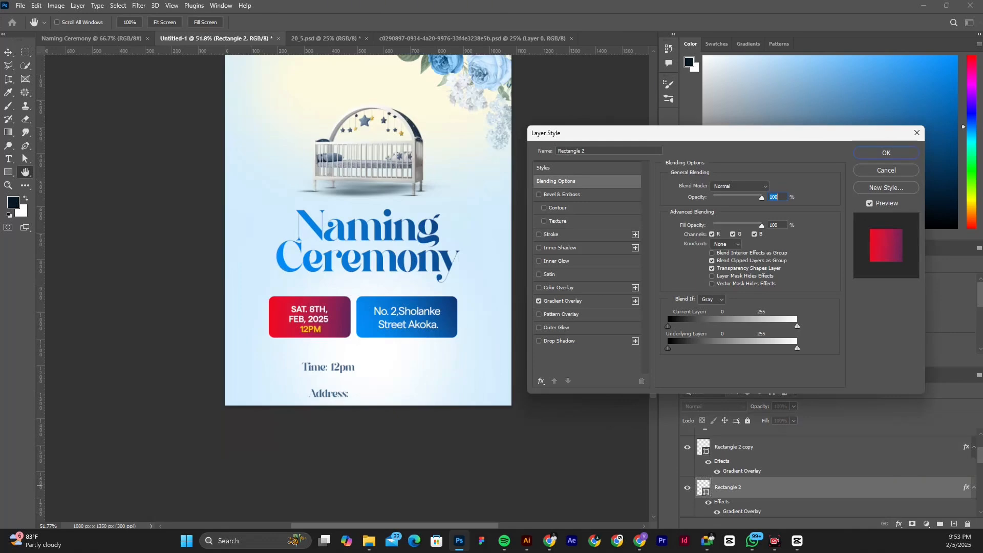
pyautogui.click(562, 300)
pyautogui.click(729, 210)
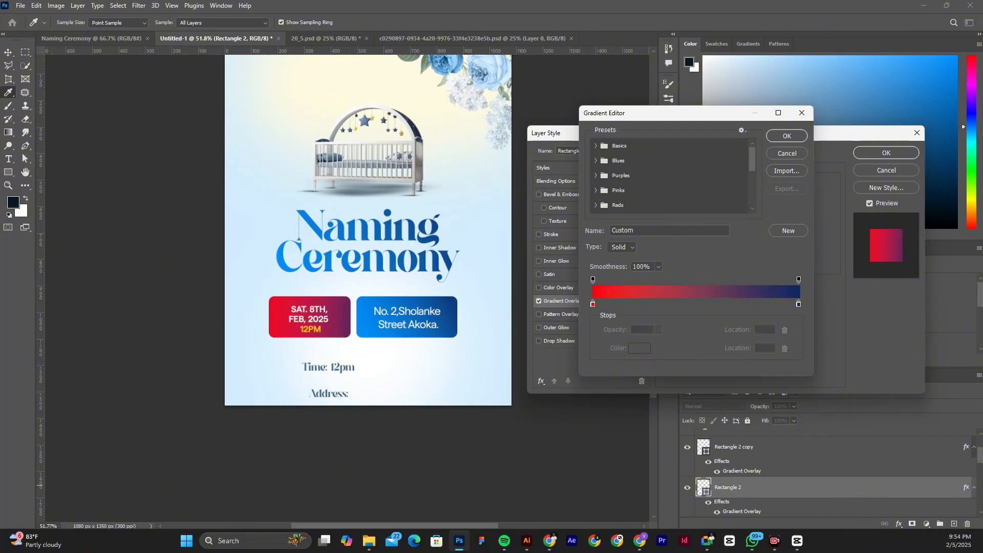
pyautogui.click(593, 304)
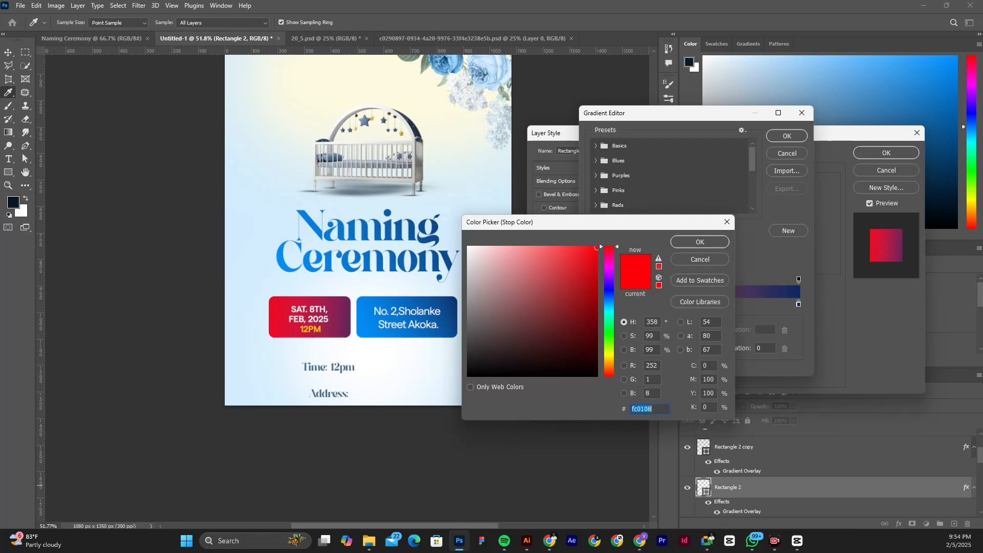
pyautogui.write('dcb54e')
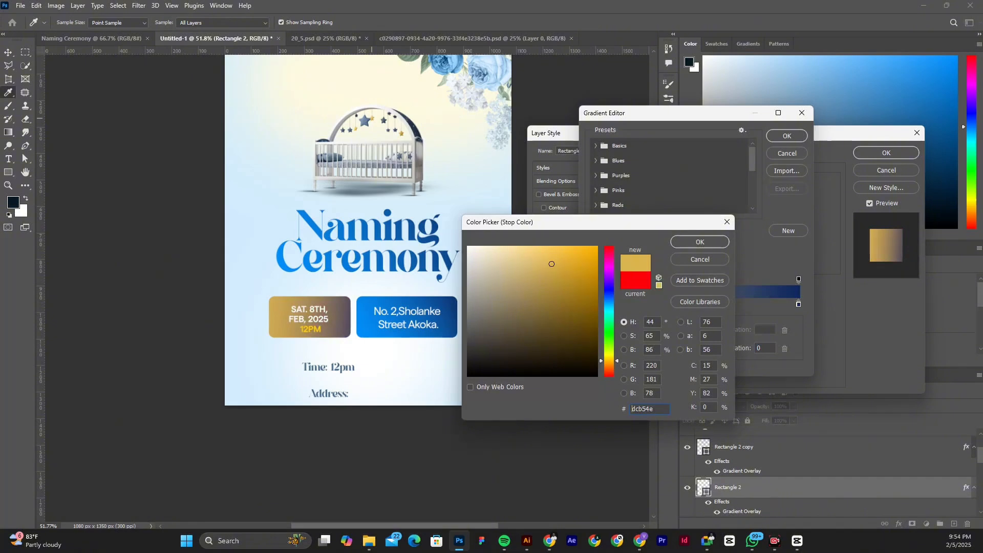
pyautogui.moveTo(552, 263)
pyautogui.mouseDown()
pyautogui.moveTo(591, 271)
pyautogui.moveTo(589, 261)
pyautogui.mouseUp()
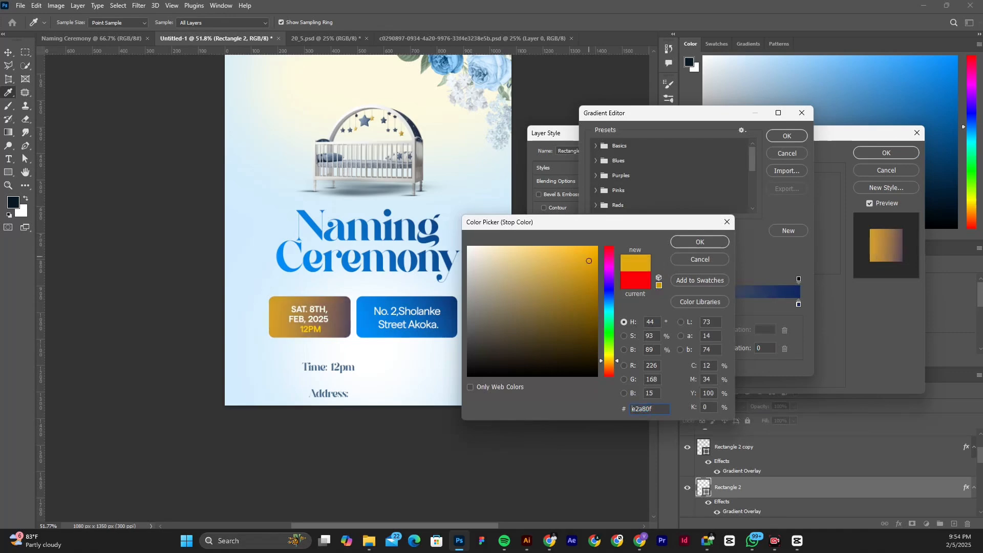
pyautogui.press('Return')
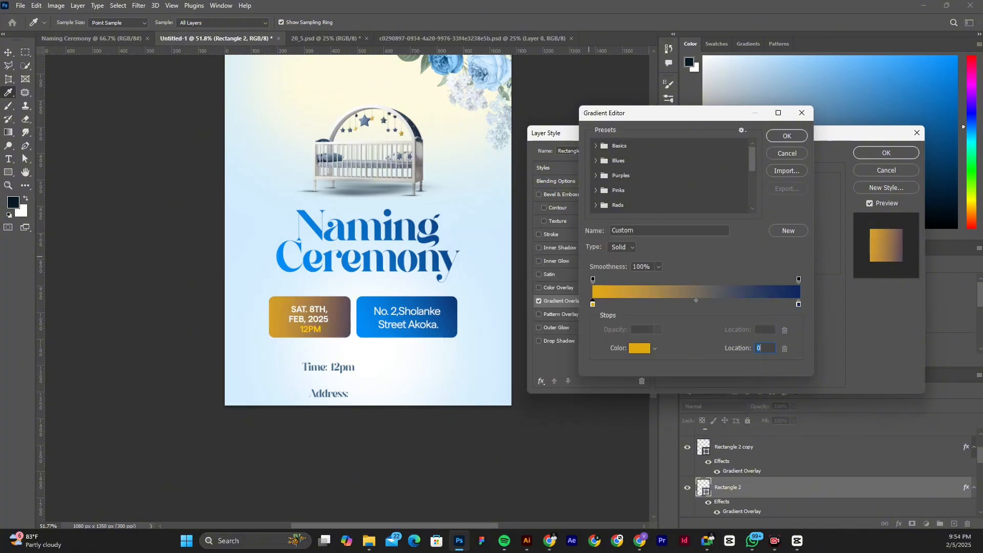
# - Darken the blue end stop of the date box's gradient to 04102a and apply the layer style
pyautogui.click(798, 304)
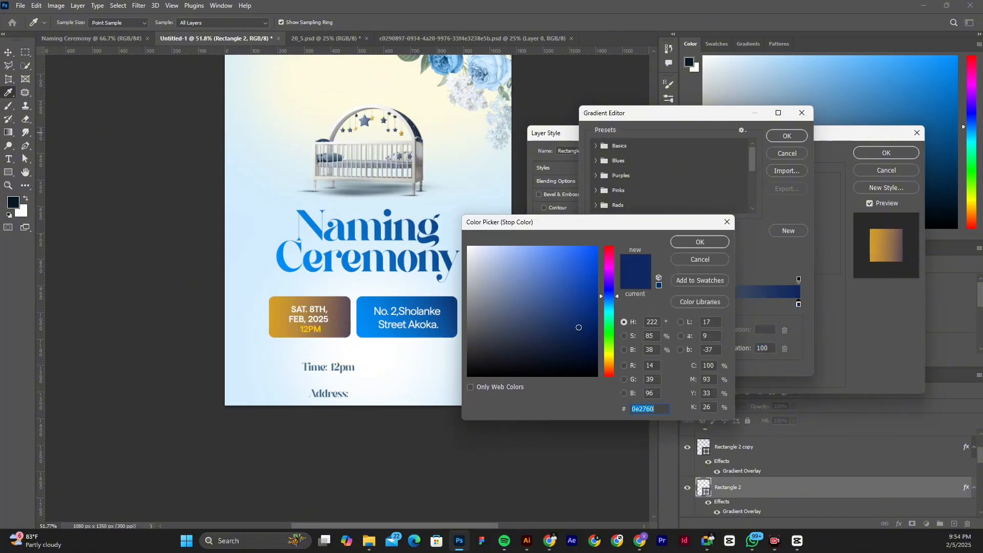
pyautogui.click(583, 354)
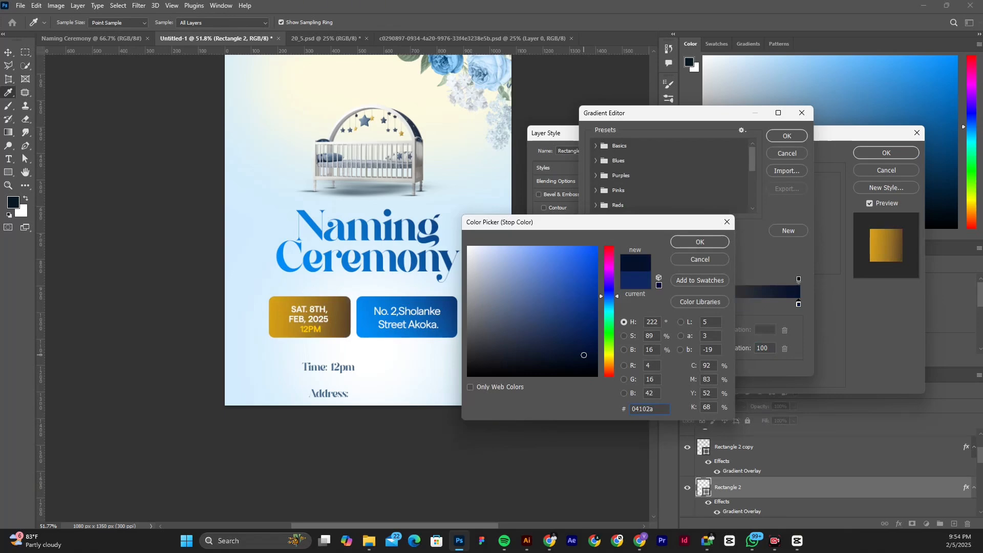
pyautogui.press('Return')
pyautogui.press('Return')
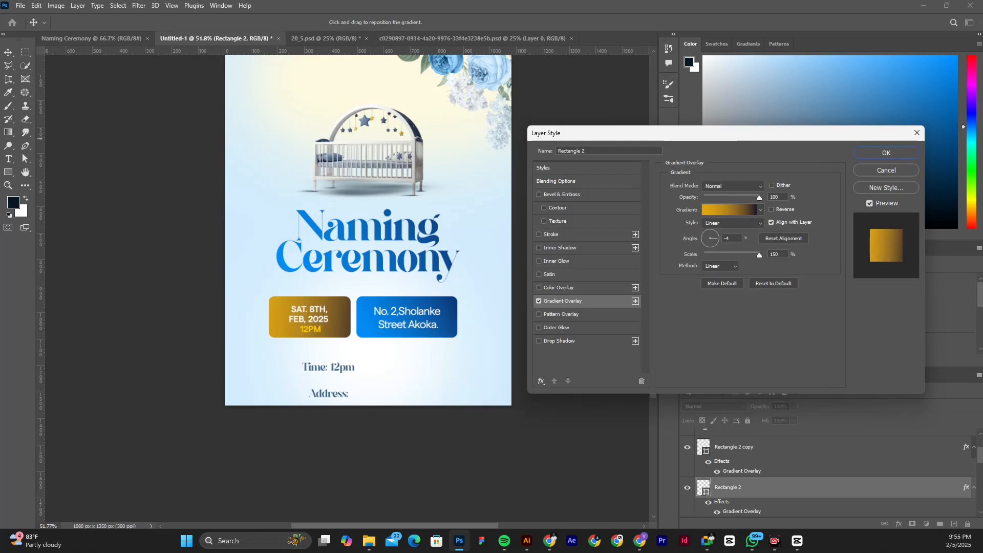
pyautogui.press('Return')
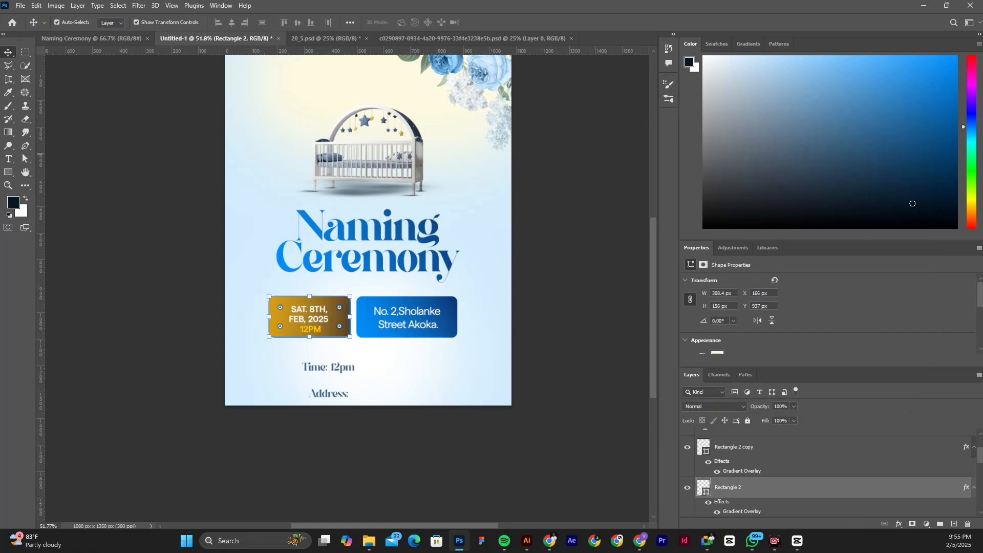
pyautogui.scroll(-3, 354, 365)
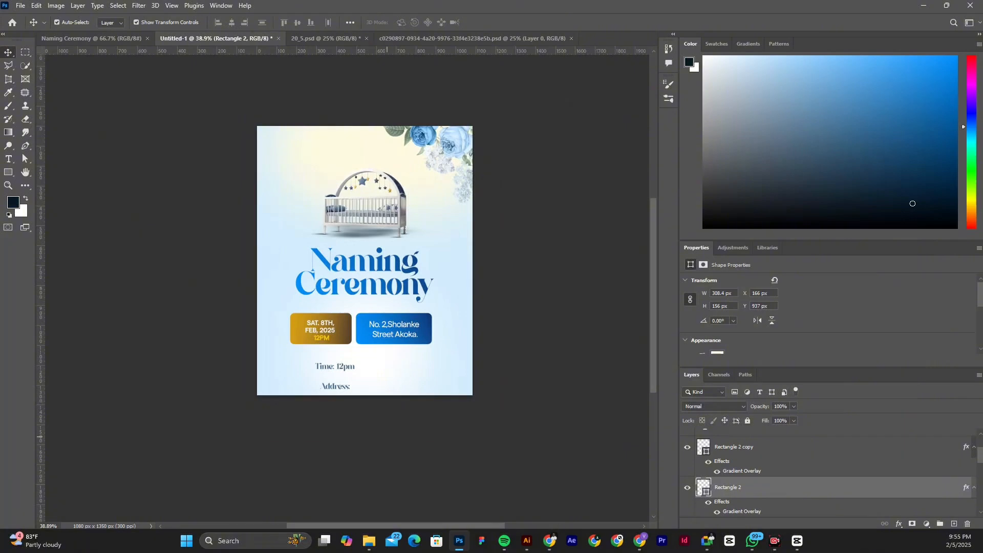
pyautogui.click(387, 437)
pyautogui.scroll(2, 387, 437)
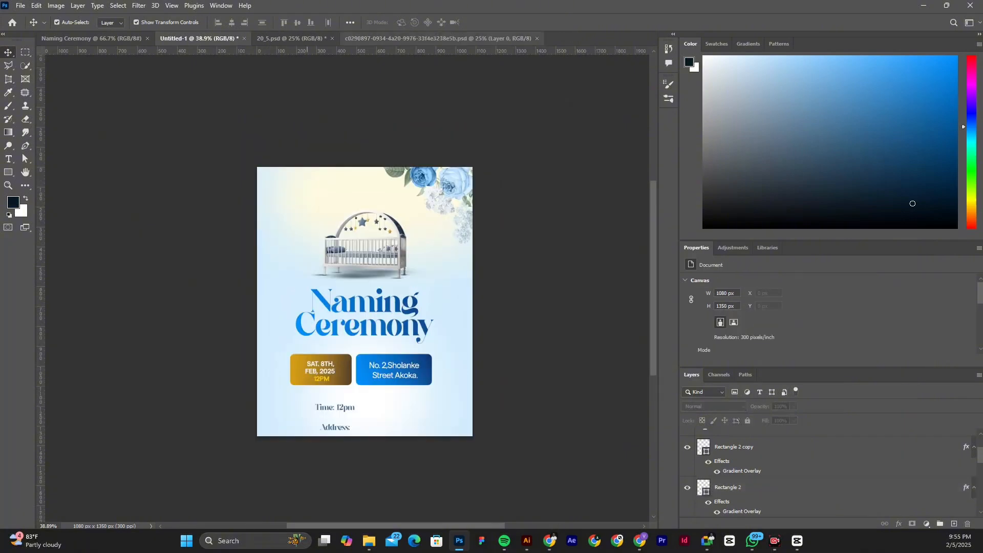
# - Close the crib image document and switch to the 20_S.psd invitation document
pyautogui.click(532, 38)
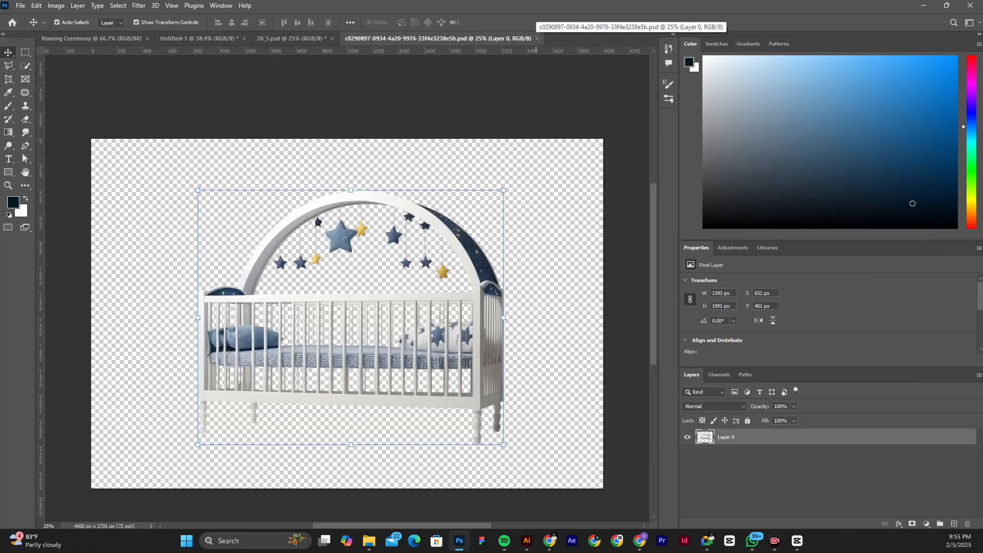
pyautogui.click(537, 38)
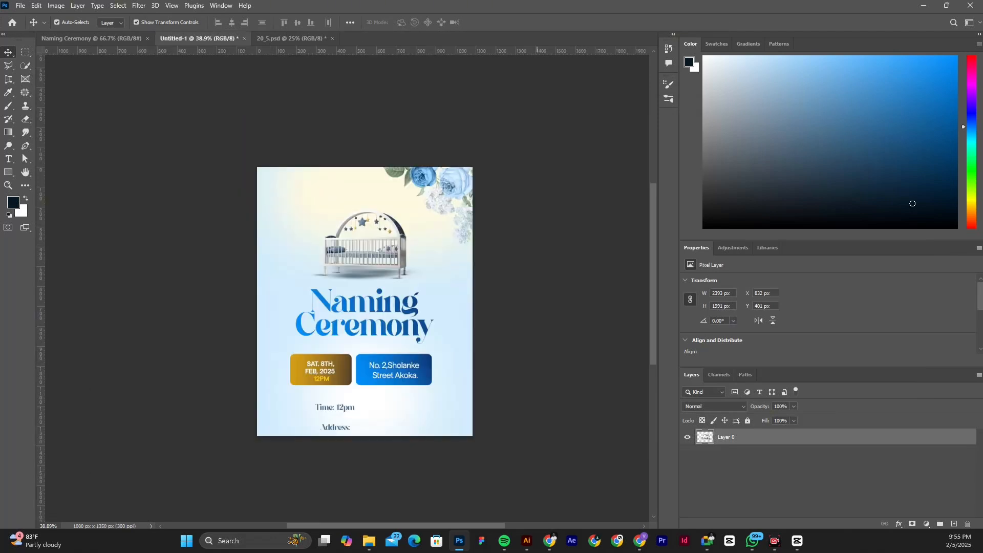
pyautogui.click(295, 39)
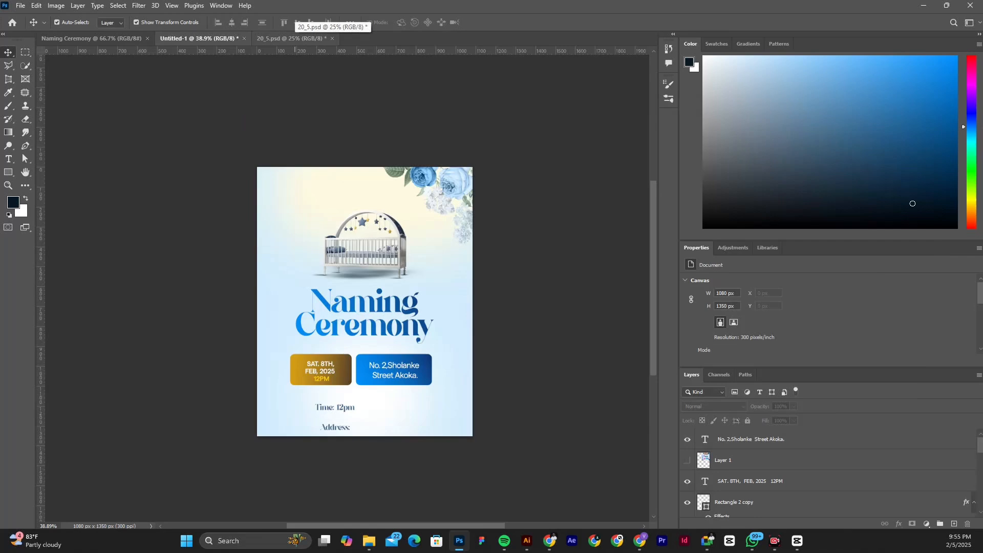
pyautogui.click(295, 38)
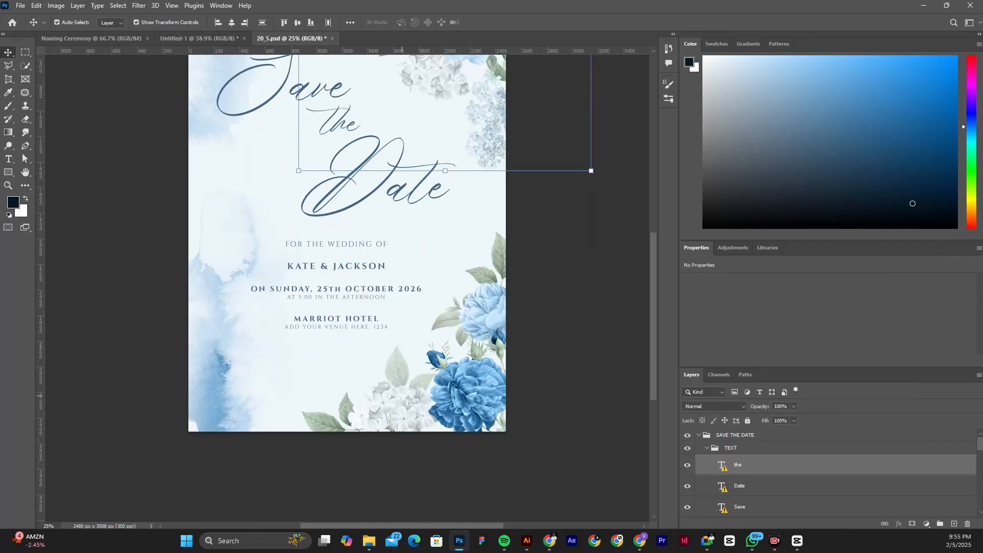
# - Try moving the invitation's lower flowers upward as an area selection, and undo the move
pyautogui.scroll(-1, 402, 395)
pyautogui.moveTo(309, 352); pyautogui.dragTo(516, 426)
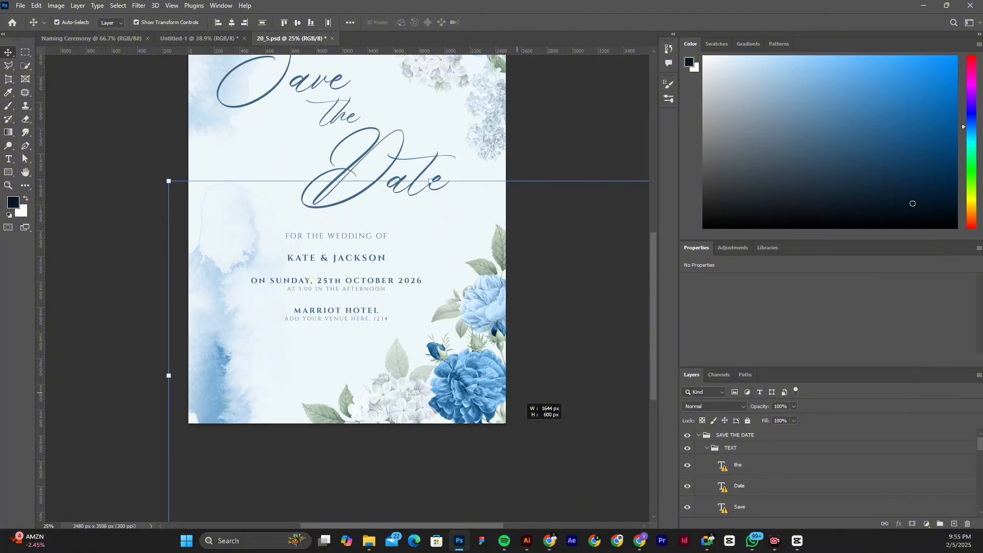
pyautogui.moveTo(468, 375); pyautogui.dragTo(465, 352)
pyautogui.hotkey('ctrl', 'z')
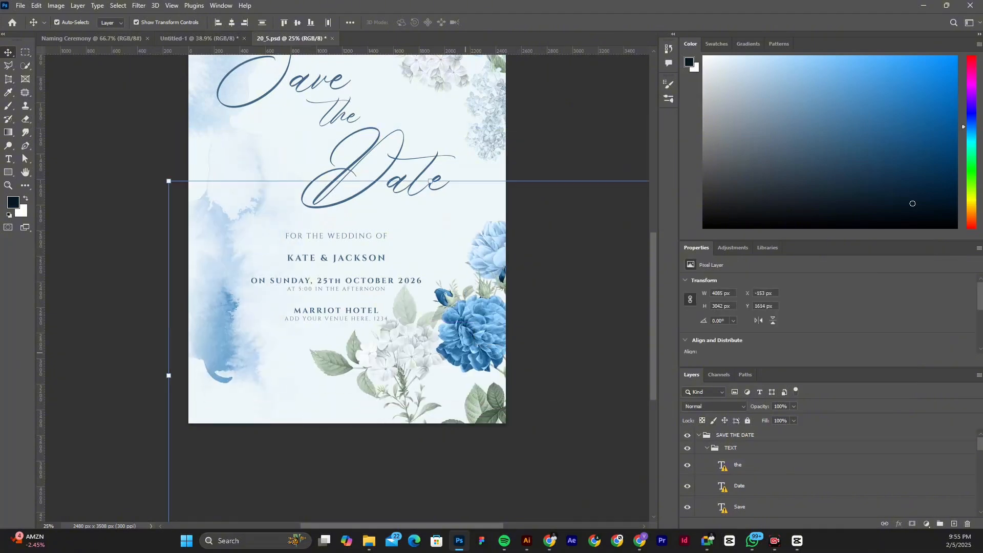
pyautogui.hotkey('ctrl', 'z')
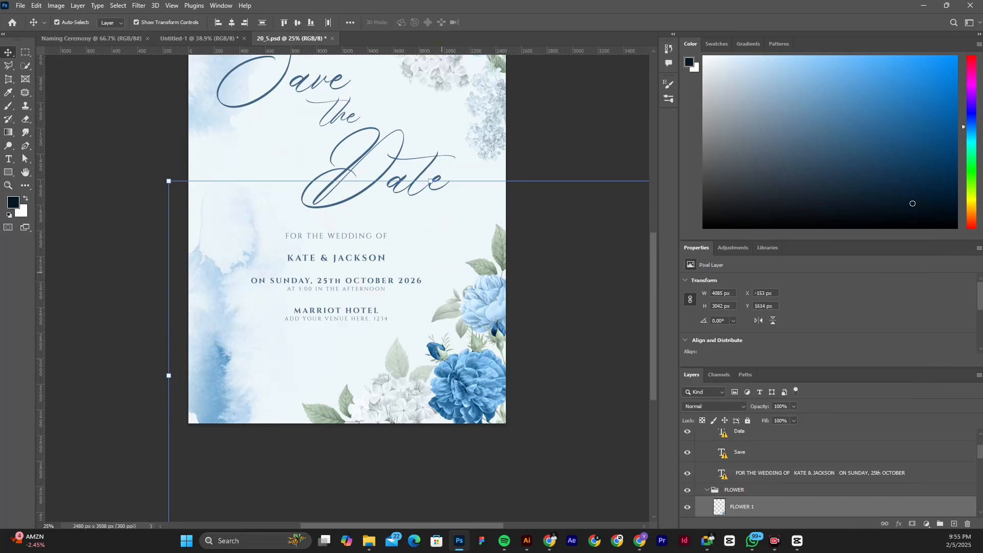
# - Select the layers of the invitation's lower-right flowers and leaves and merge them into a single layer
pyautogui.click(485, 265)
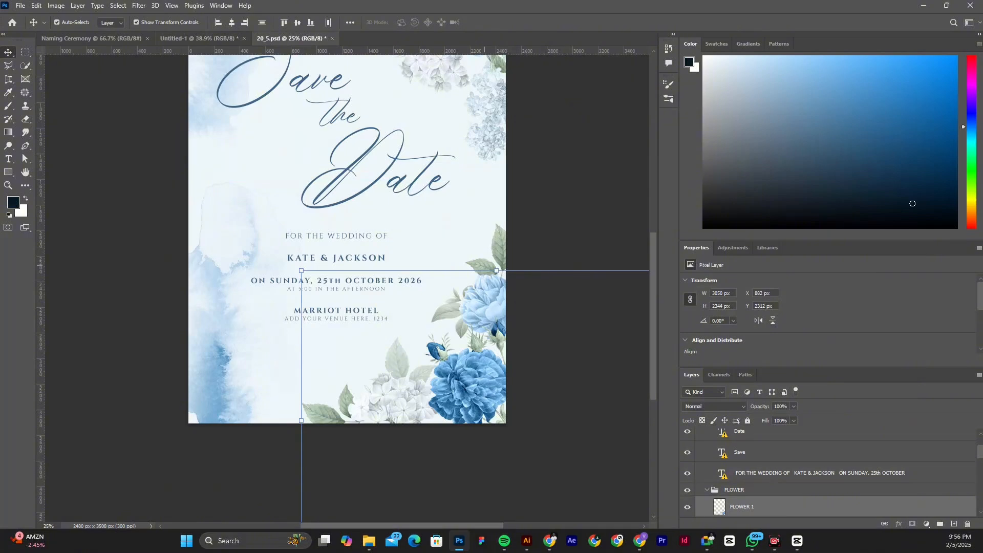
pyautogui.moveTo(496, 270); pyautogui.dragTo(496, 223)
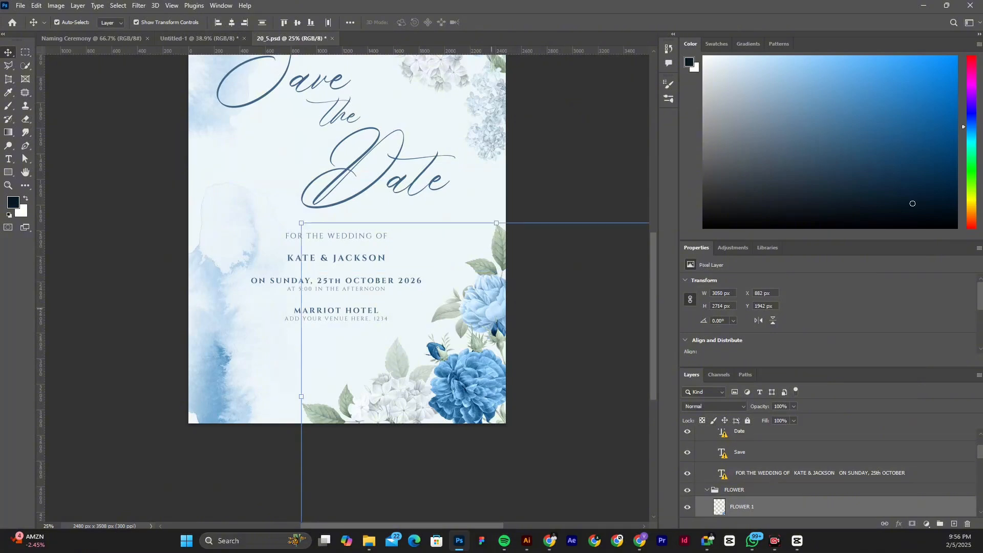
pyautogui.keyDown('shift'); pyautogui.click(492, 309); pyautogui.keyUp('shift')
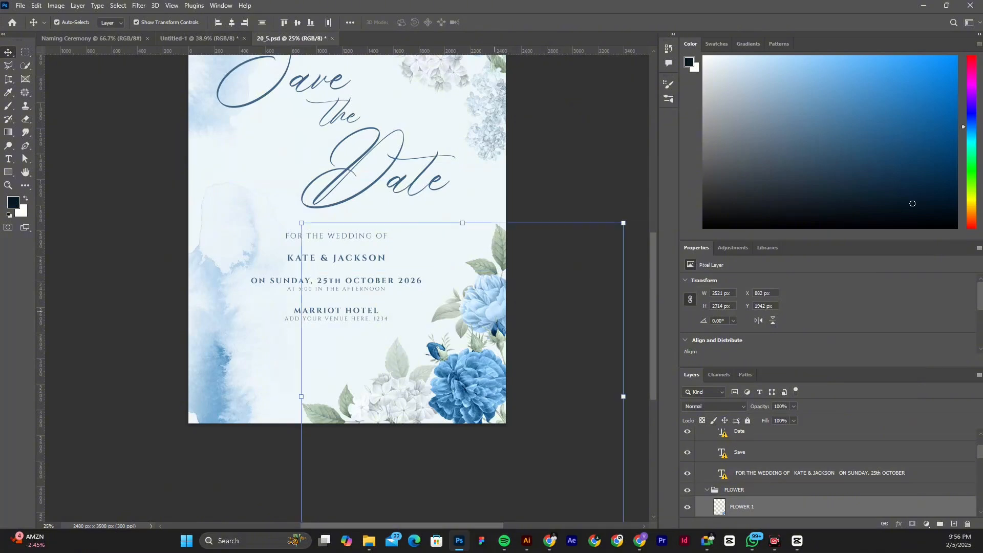
pyautogui.moveTo(494, 311); pyautogui.dragTo(483, 272)
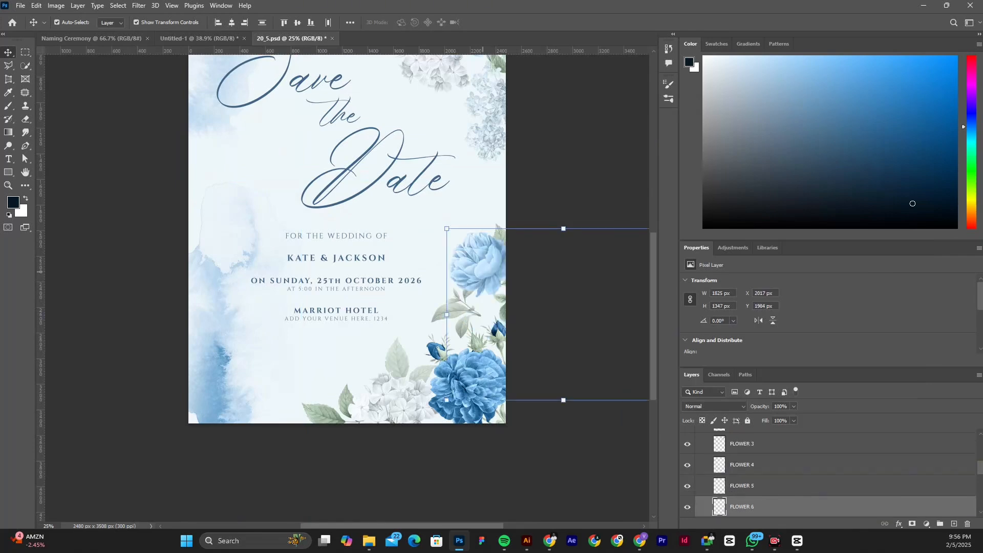
pyautogui.moveTo(483, 272); pyautogui.dragTo(495, 314)
pyautogui.moveTo(476, 417); pyautogui.dragTo(477, 418)
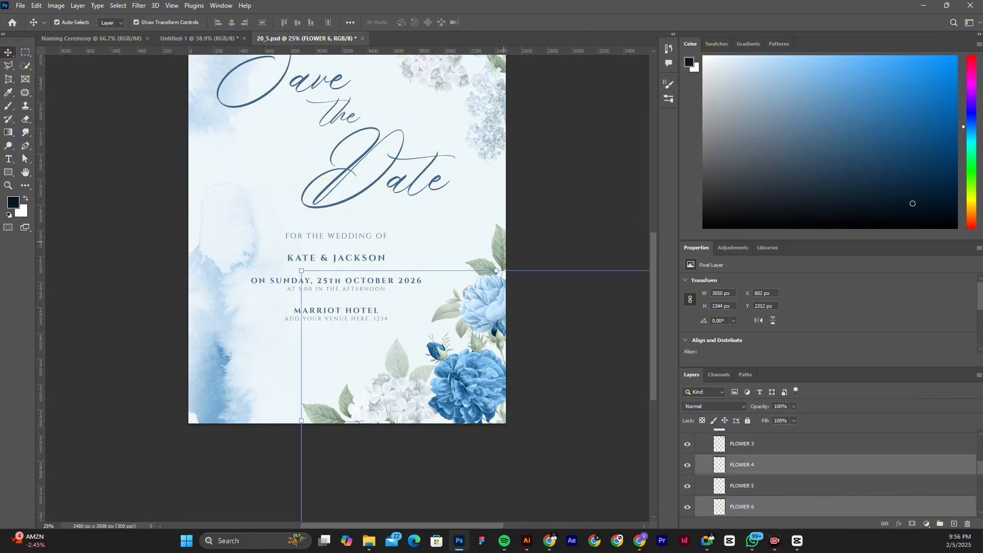
pyautogui.keyDown('shift'); pyautogui.click(501, 249); pyautogui.keyUp('shift')
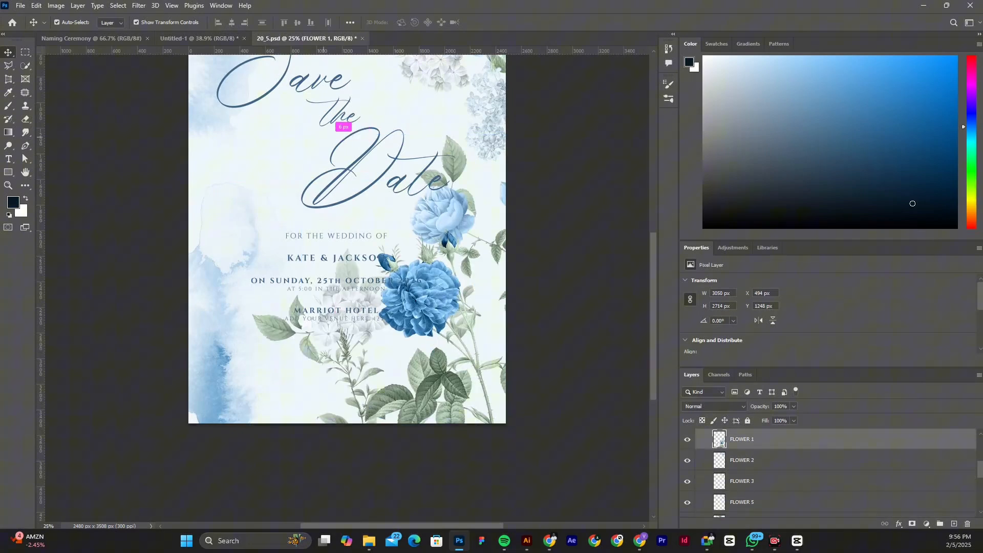
# - Bring the merged flowers into the Untitled-1 flyer and scale them down to about 1645 × 1535 px along its bottom edge
pyautogui.moveTo(427, 190); pyautogui.dragTo(191, 3)
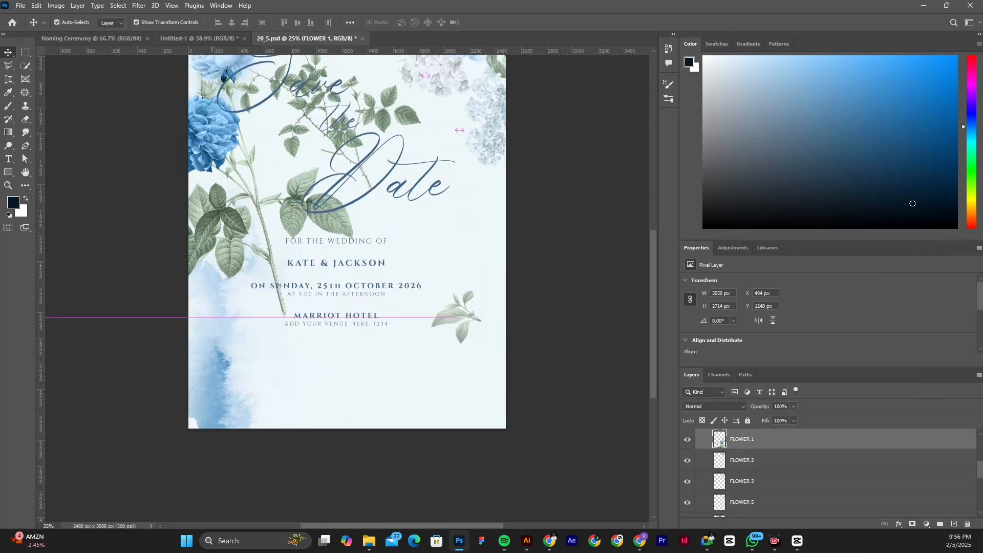
pyautogui.moveTo(211, 39); pyautogui.dragTo(303, 369)
pyautogui.scroll(-5, 304, 369)
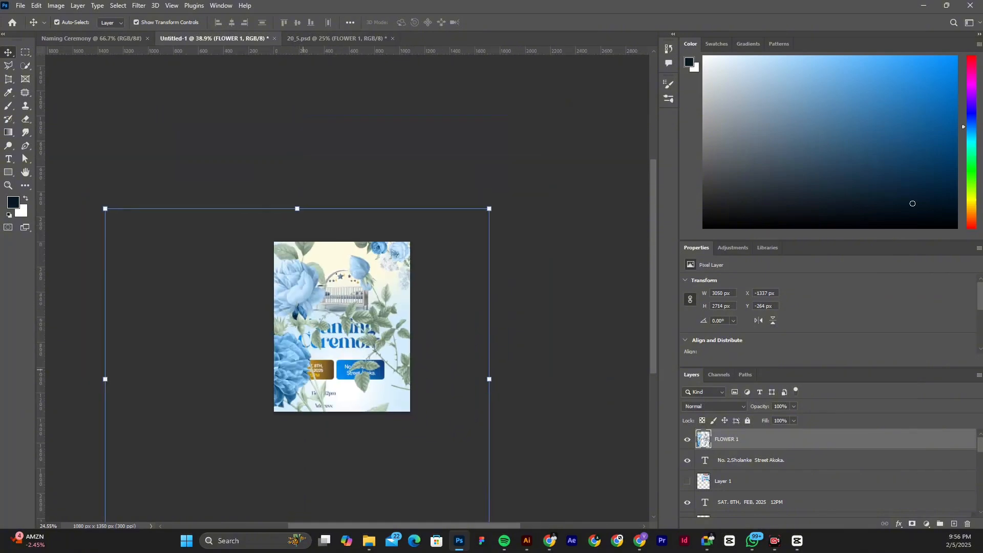
pyautogui.scroll(-2, 303, 369)
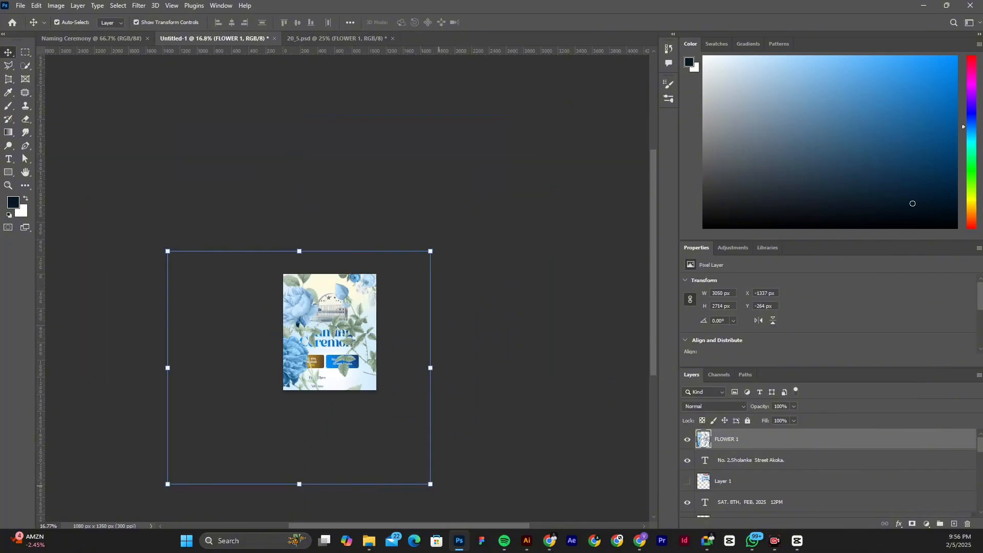
pyautogui.hotkey('ctrl', 't')
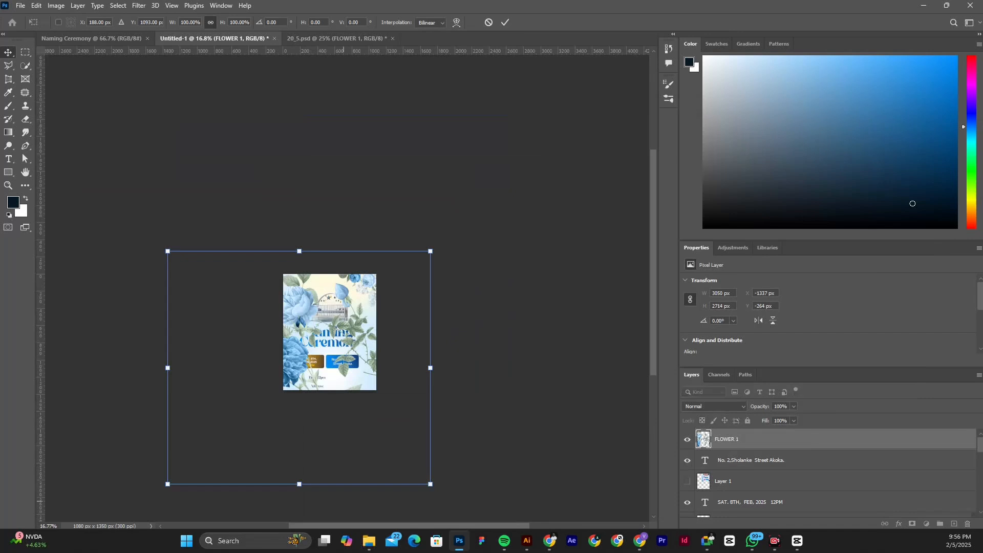
pyautogui.moveTo(343, 491); pyautogui.dragTo(287, 496)
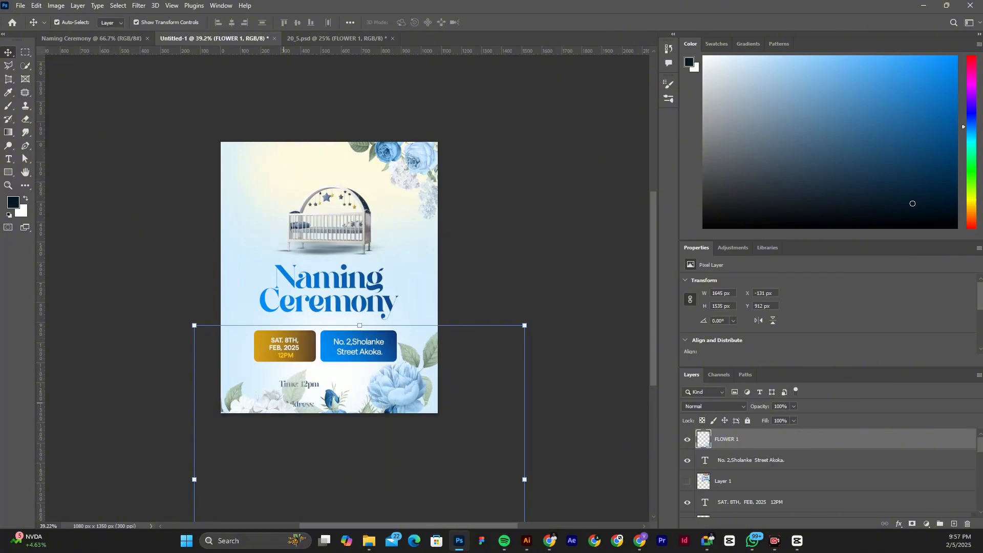
# - Lock the new flower layer and select the leftover "Time: 12pm Address:" text beneath it
pyautogui.hotkey('ctrl', '/')
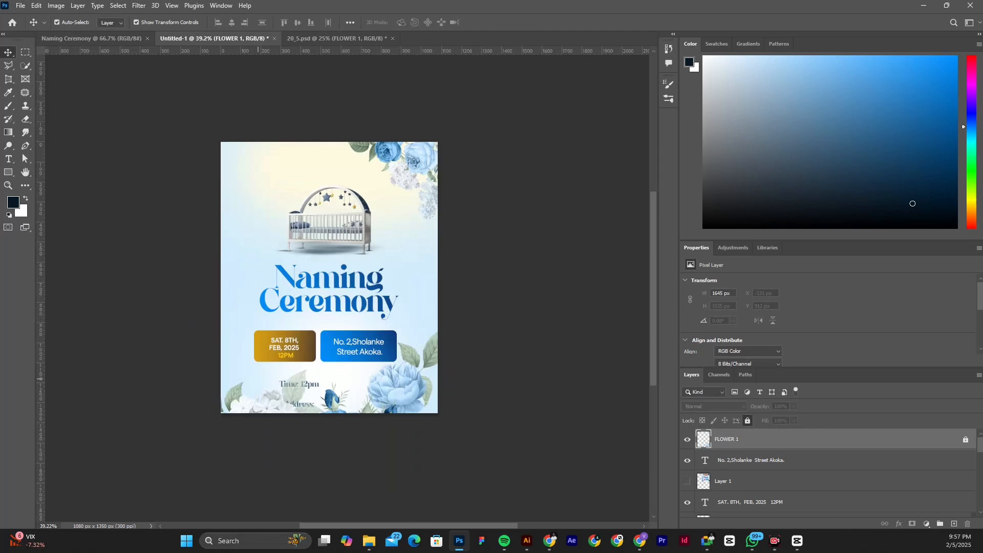
pyautogui.click(310, 405)
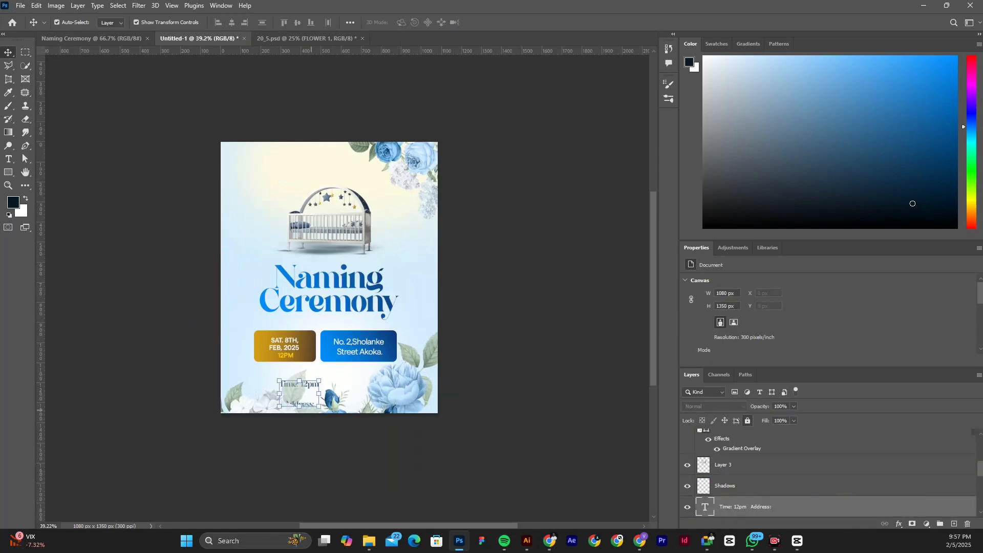